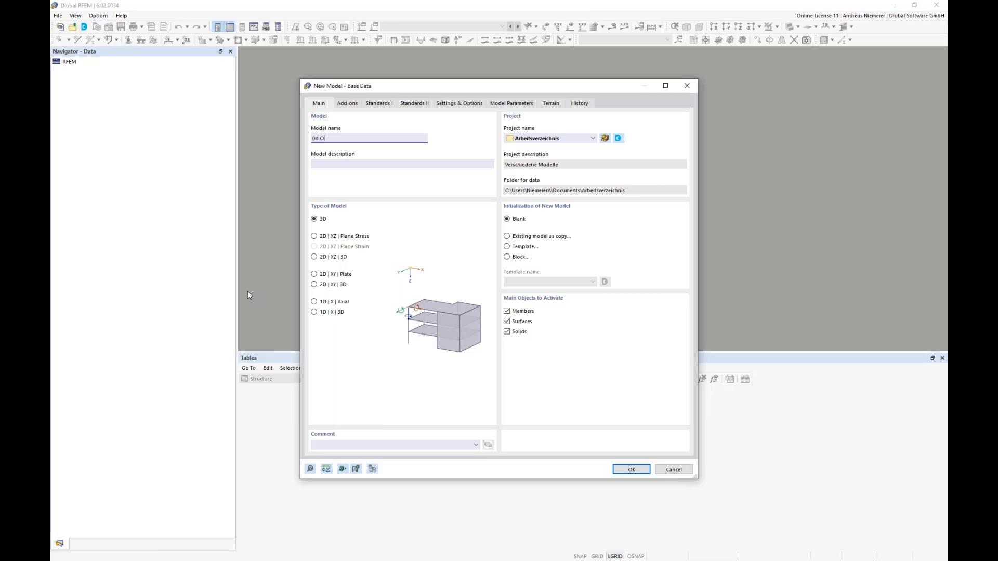
Create the blank 3D model "0d O" and set the work plane to XZ.
{"action": "left_click", "coordinate": [631, 470]}
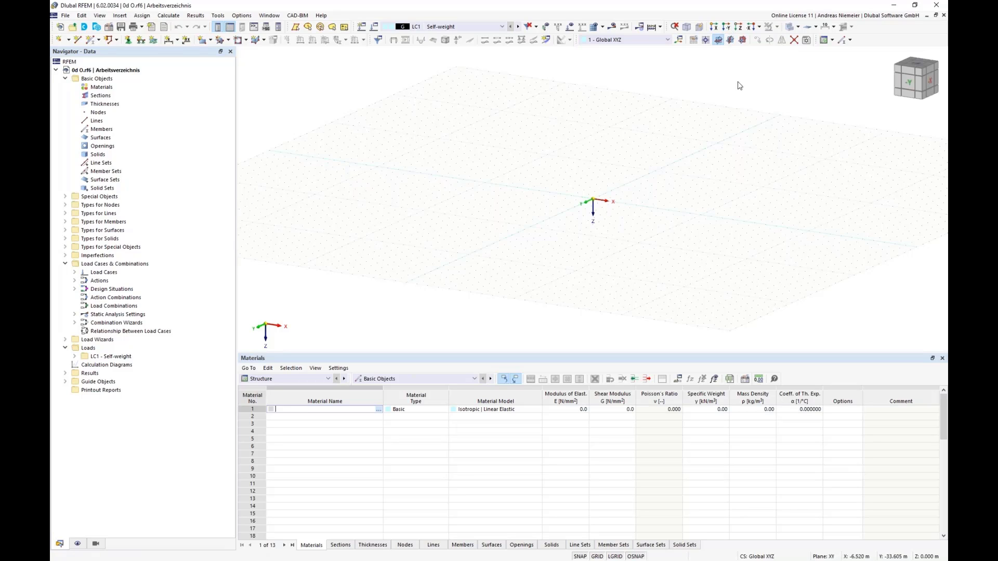
{"action": "left_click", "coordinate": [742, 40]}
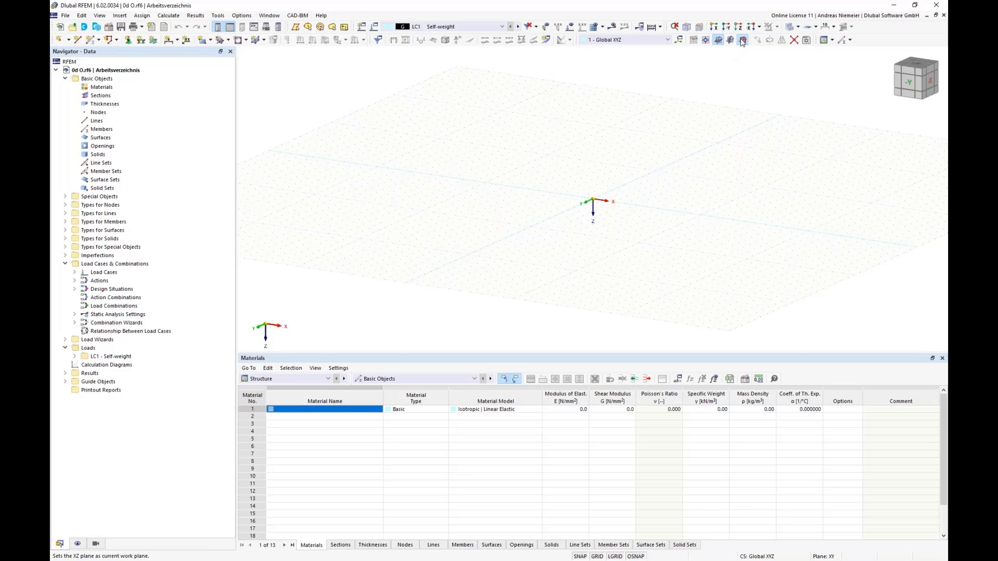
Start a new beam member and give it a parametric massive square section with a 300 mm width.
{"action": "left_click", "coordinate": [92, 42]}
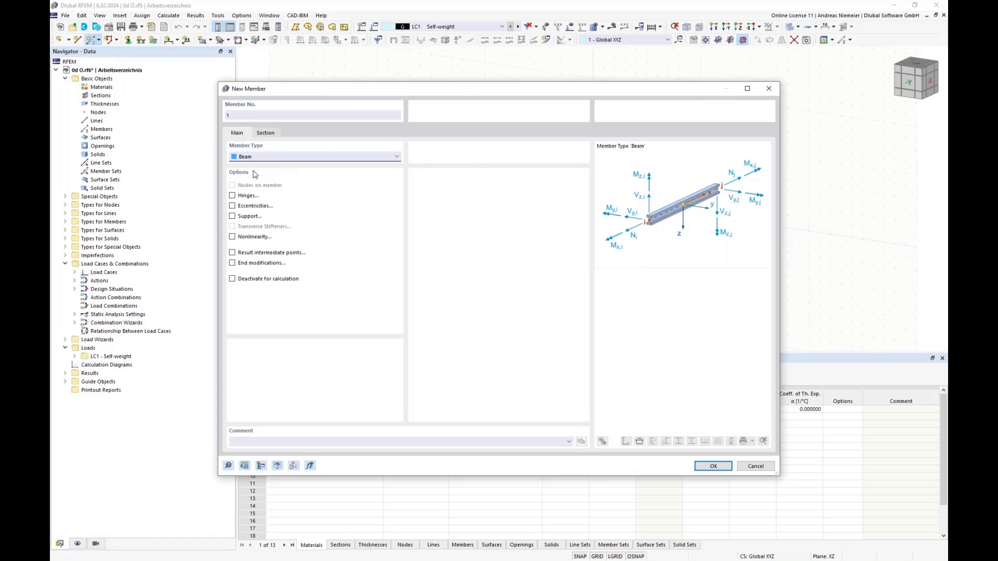
{"action": "left_click", "coordinate": [266, 133]}
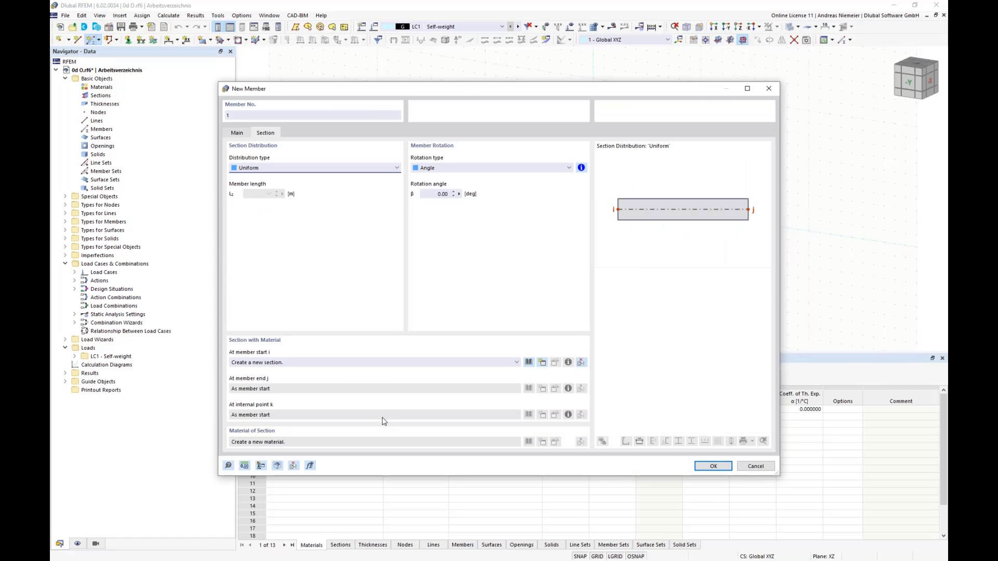
{"action": "left_click", "coordinate": [528, 362]}
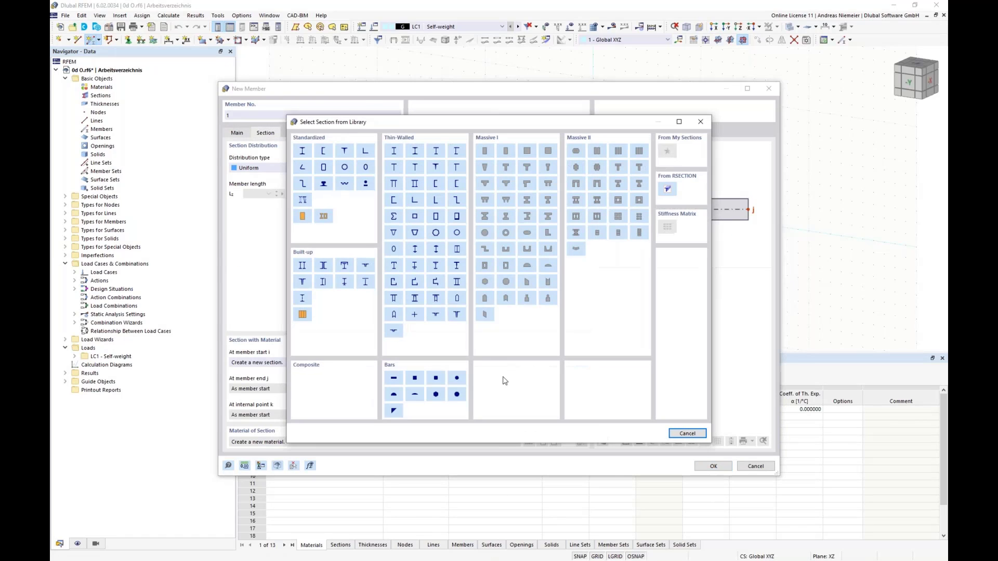
{"action": "left_click", "coordinate": [528, 151]}
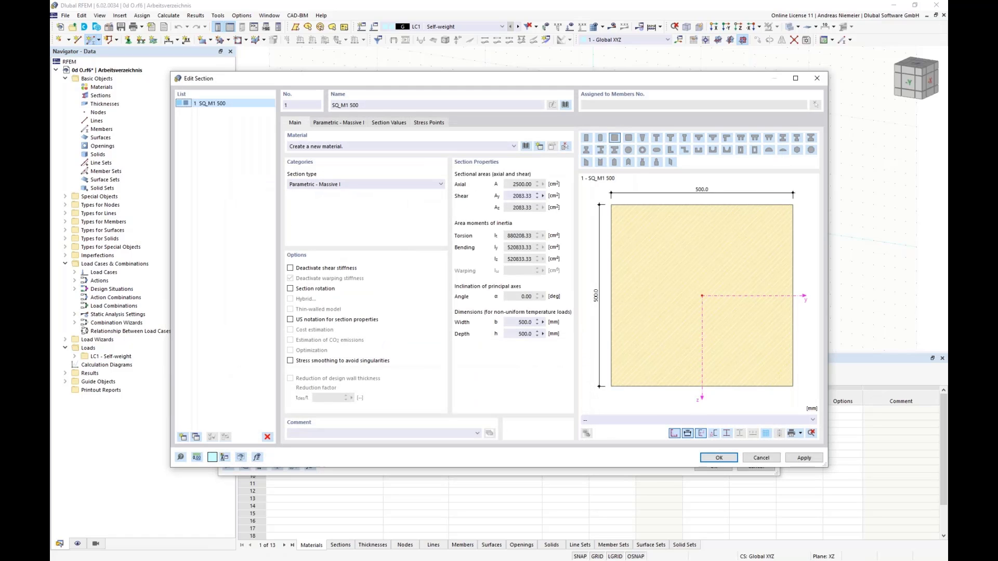
{"action": "left_click", "coordinate": [337, 123]}
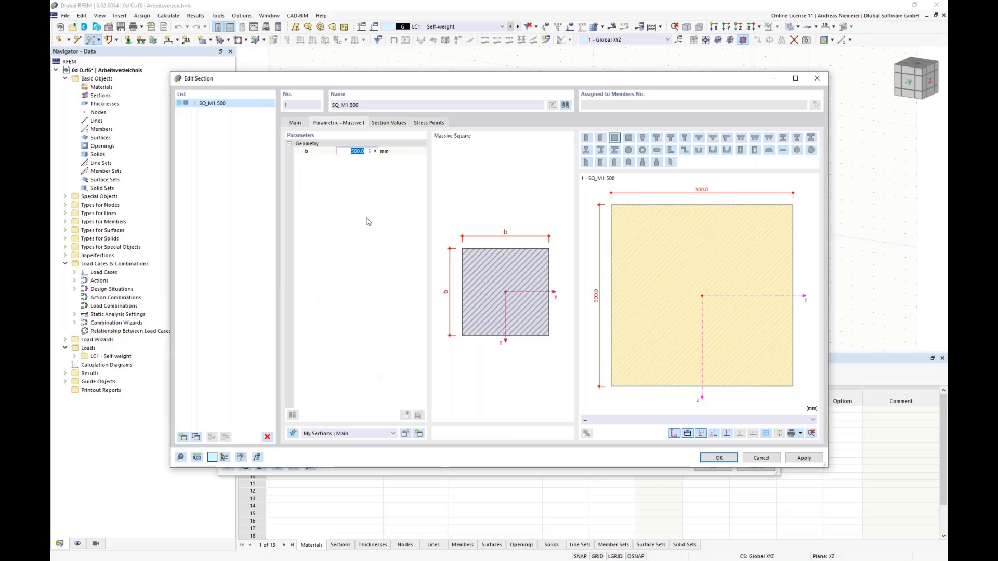
{"action": "type", "text": "300"}
{"action": "left_click", "coordinate": [295, 122]}
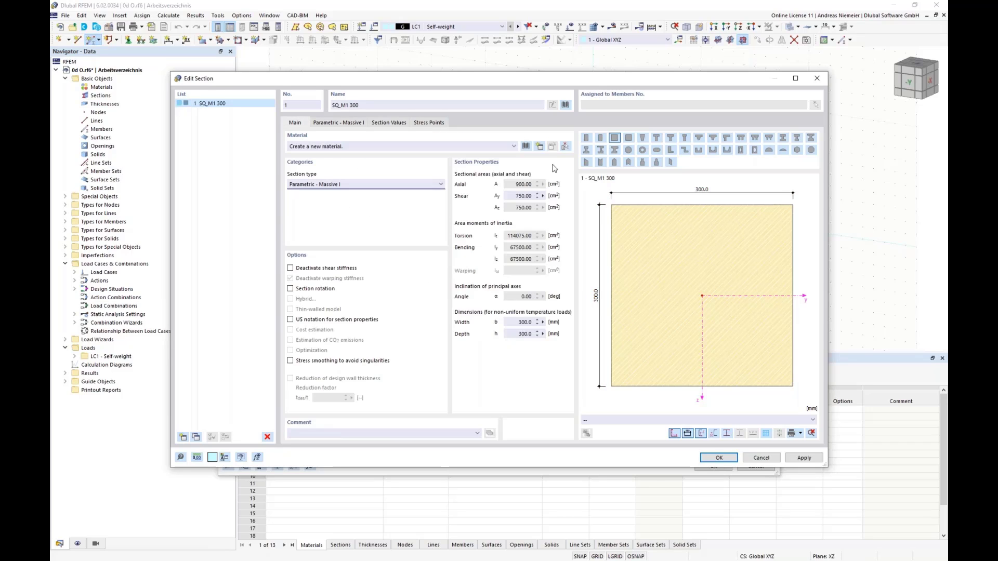
Assign concrete C25/30 from the European Union material library to the square section and accept the section.
{"action": "left_click", "coordinate": [528, 146]}
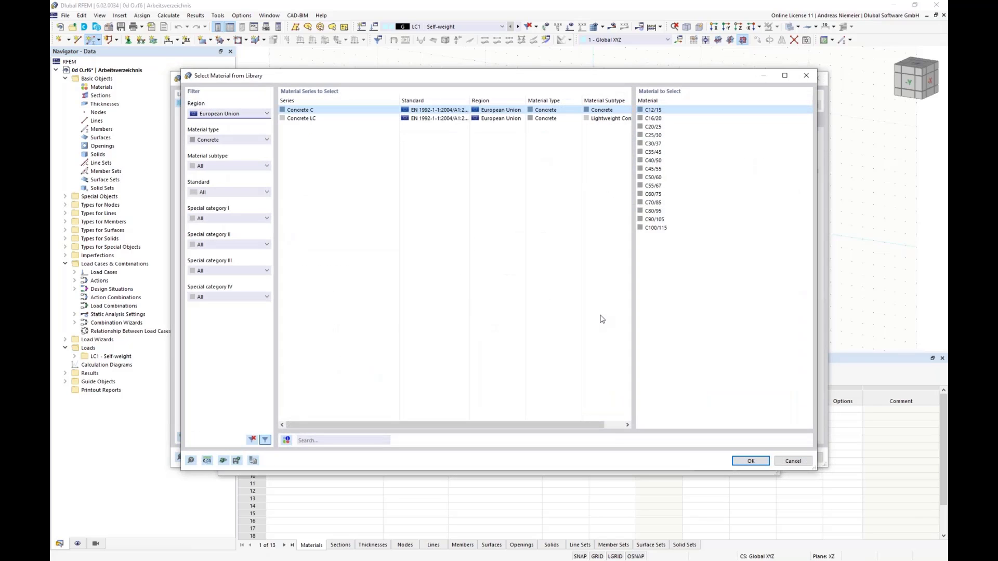
{"action": "left_click", "coordinate": [656, 135]}
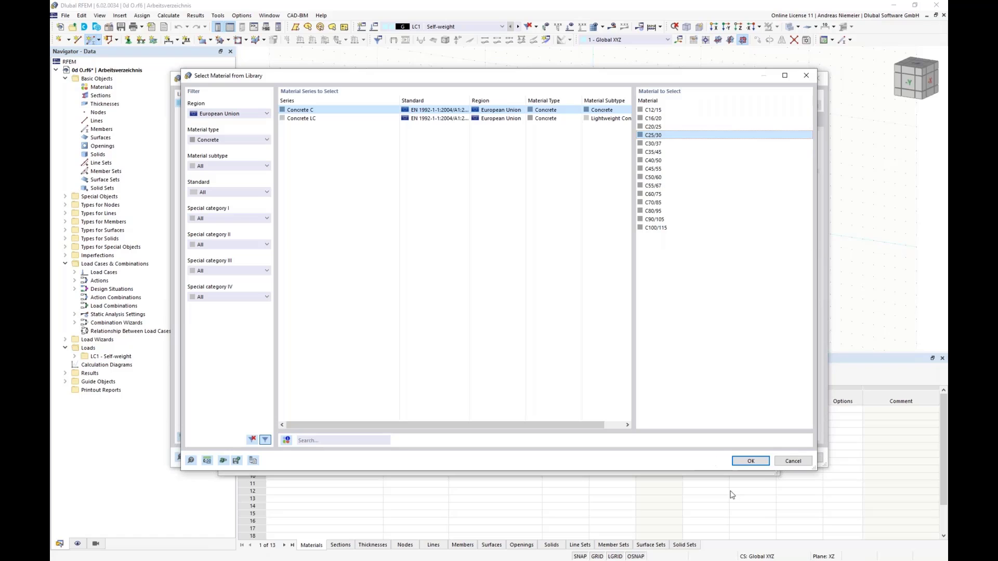
{"action": "left_click", "coordinate": [750, 461]}
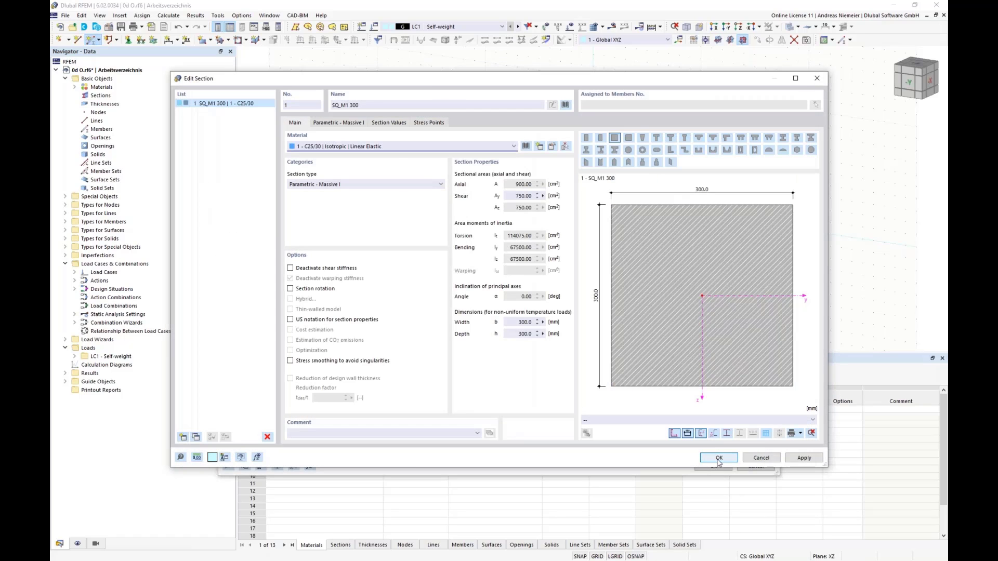
{"action": "left_click", "coordinate": [719, 458]}
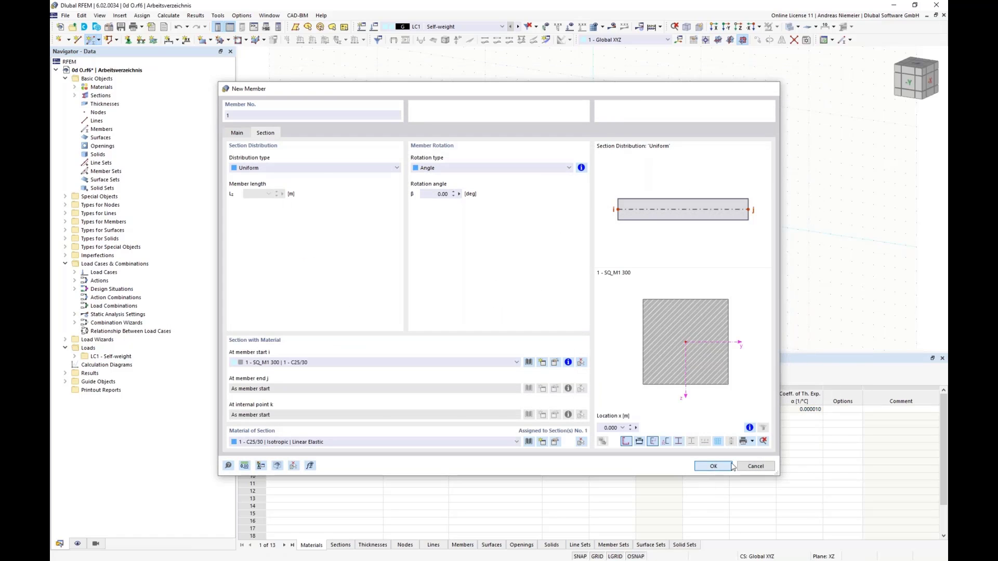
Place the beam member as a vertical column running upward from the global origin.
{"action": "left_click", "coordinate": [730, 466]}
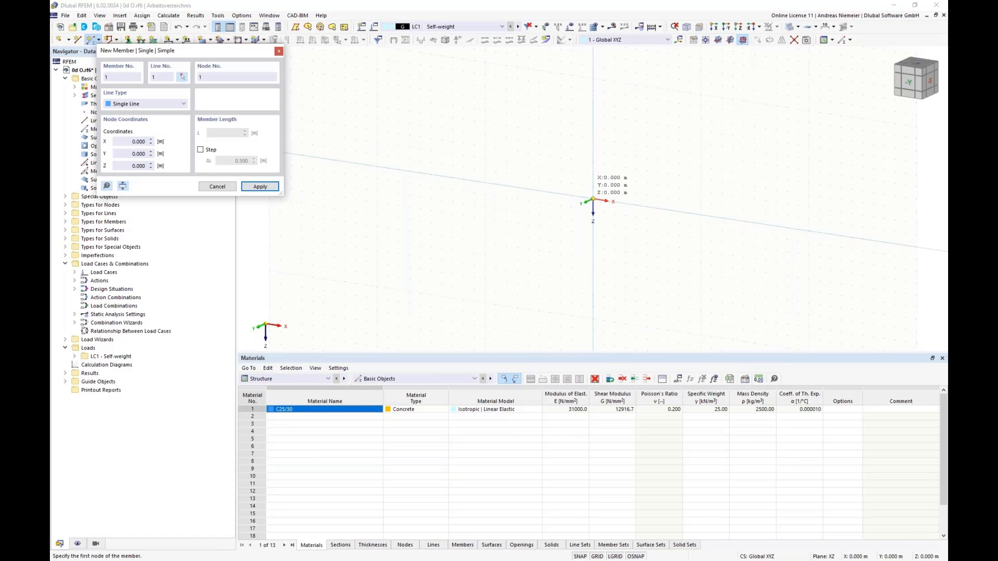
{"action": "left_click", "coordinate": [593, 199]}
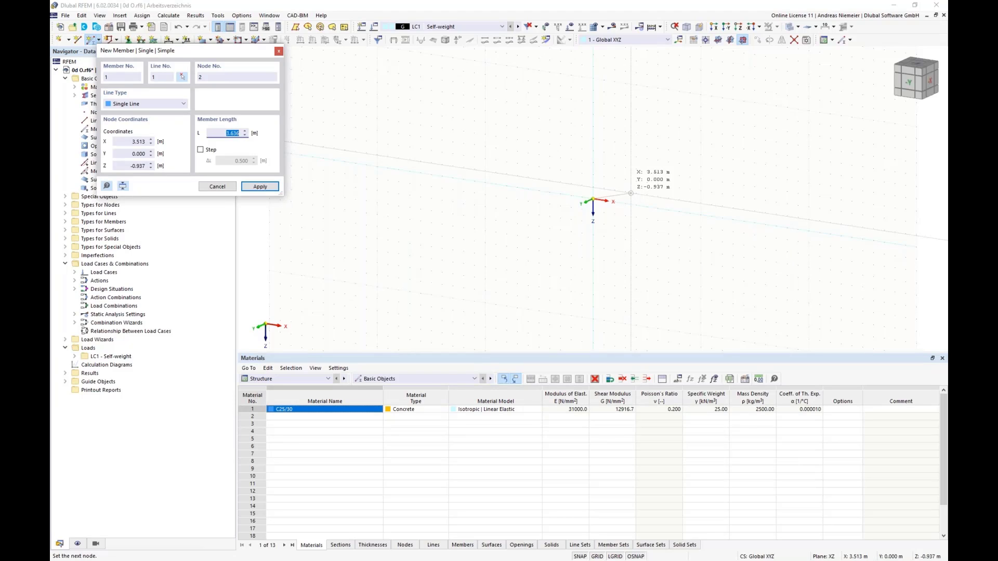
{"action": "left_click", "coordinate": [592, 164]}
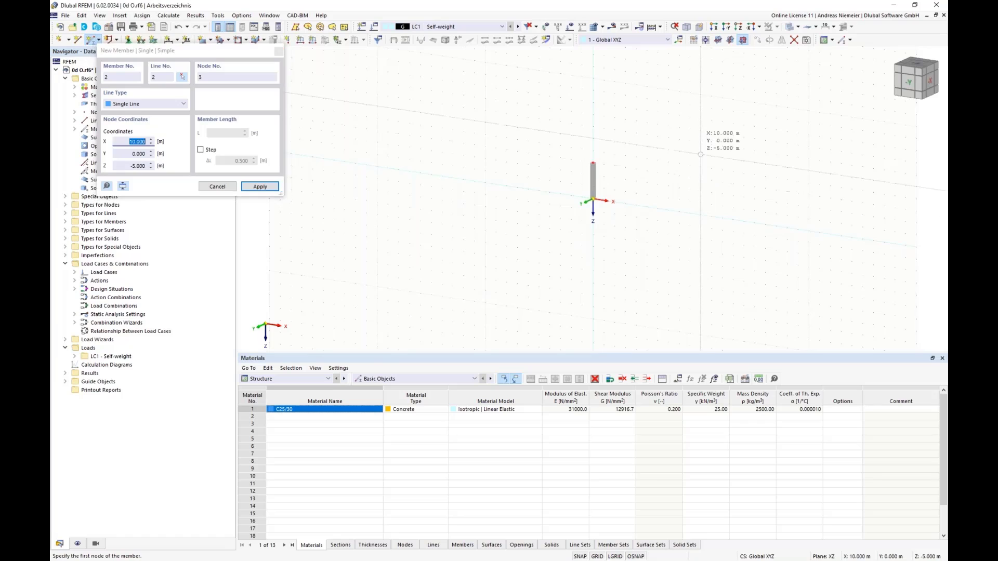
{"action": "key", "text": "Escape"}
{"action": "middle_click_drag", "start_coordinate": [566, 179], "coordinate": [442, 176]}
{"action": "middle_click_drag", "start_coordinate": [442, 177], "coordinate": [442, 183], "text": "ctrl"}
{"action": "scroll", "coordinate": [463, 194], "scroll_direction": "up", "scroll_amount": 2}
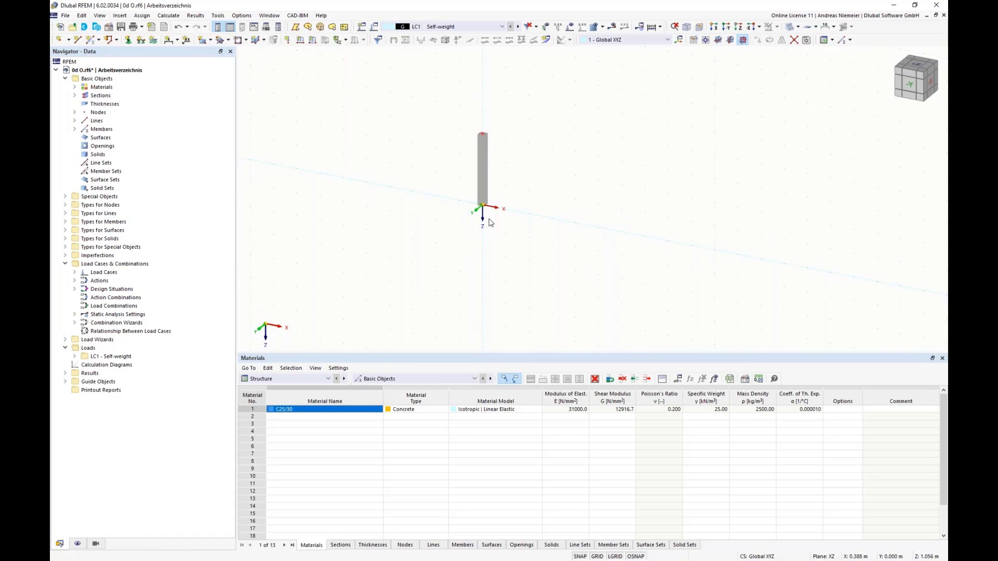
Switch the work plane to XY and set up a centre-defined rectangular surface with a new uniform 200 mm thickness in C25/30.
{"action": "left_click", "coordinate": [718, 40]}
{"action": "middle_click_drag", "start_coordinate": [408, 151], "coordinate": [280, 58]}
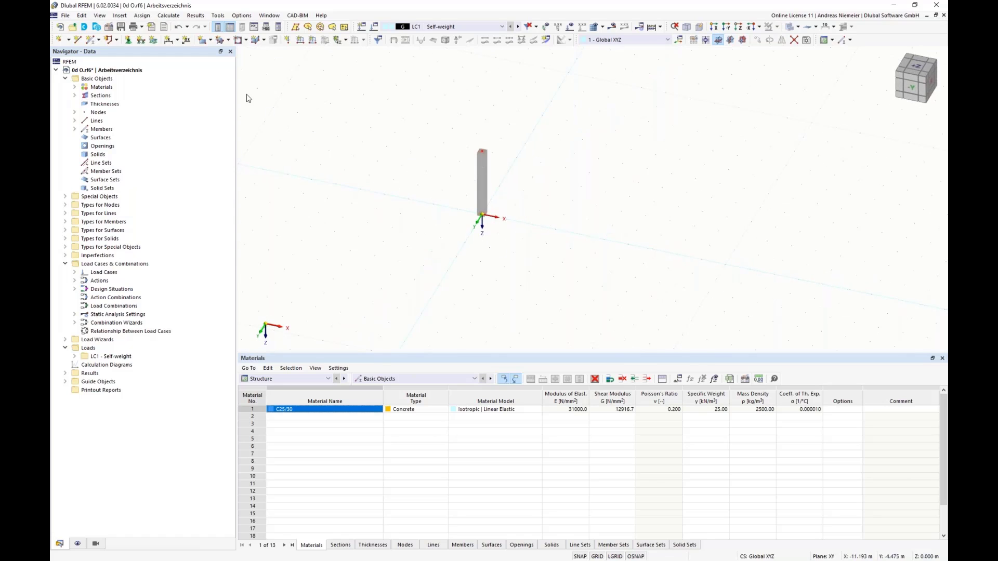
{"action": "left_click", "coordinate": [210, 40]}
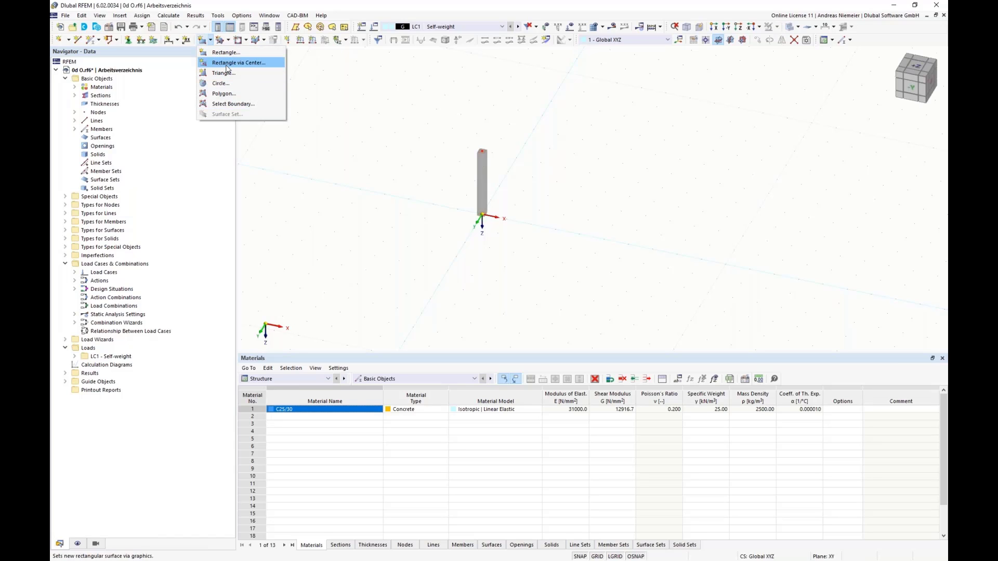
{"action": "left_click", "coordinate": [227, 63]}
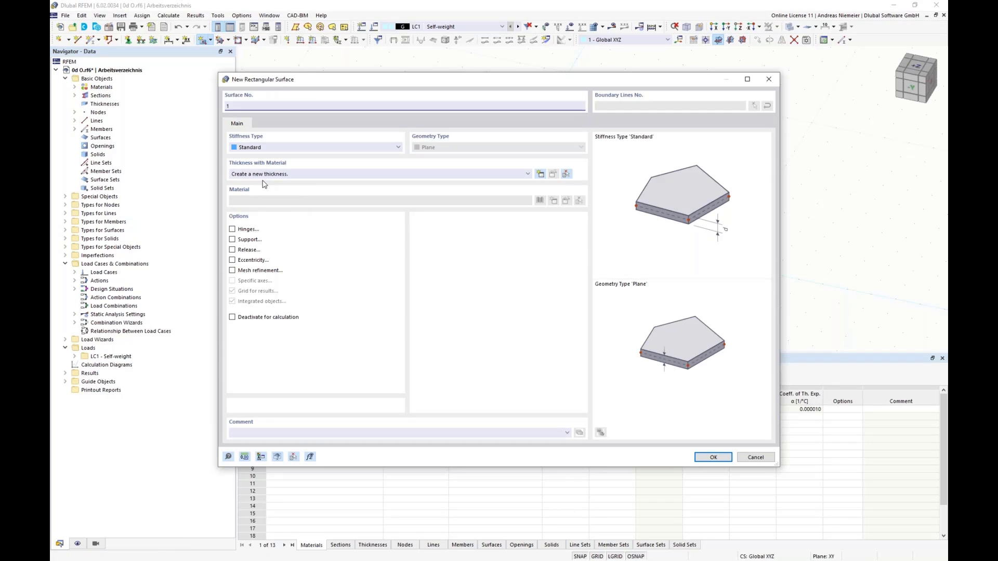
{"action": "left_click", "coordinate": [540, 175]}
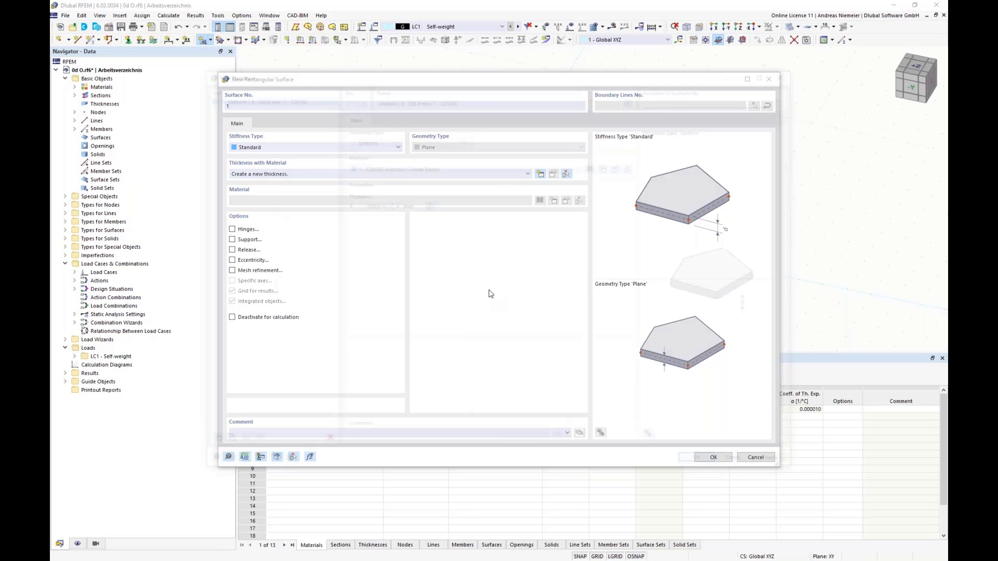
{"action": "double_click", "coordinate": [362, 205]}
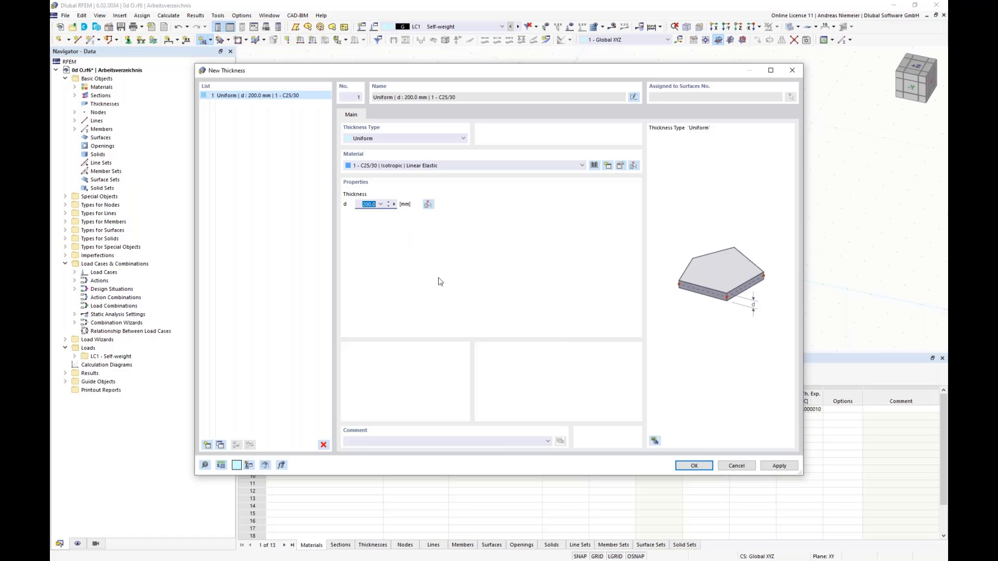
{"action": "left_click", "coordinate": [684, 465]}
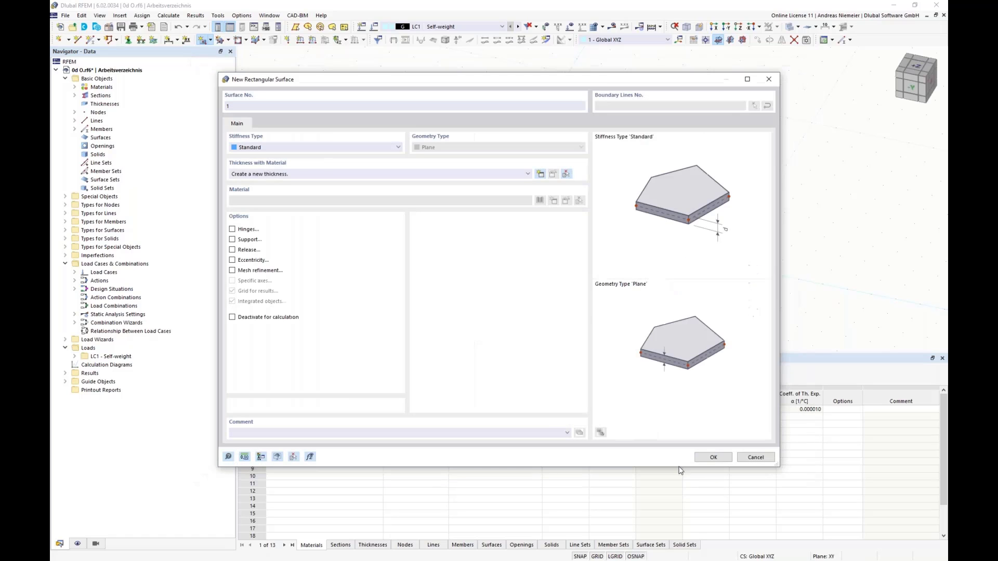
{"action": "left_click", "coordinate": [713, 458]}
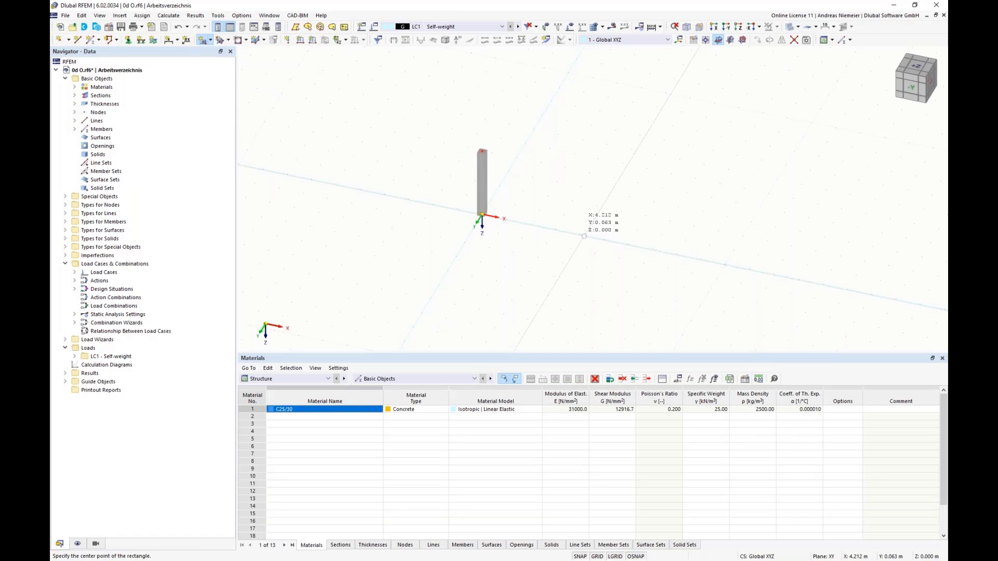
Draw the rectangular surface centred on the column base at the origin, with its corner at X 1.000 m, Y 1.000 m.
{"action": "left_click", "coordinate": [482, 215]}
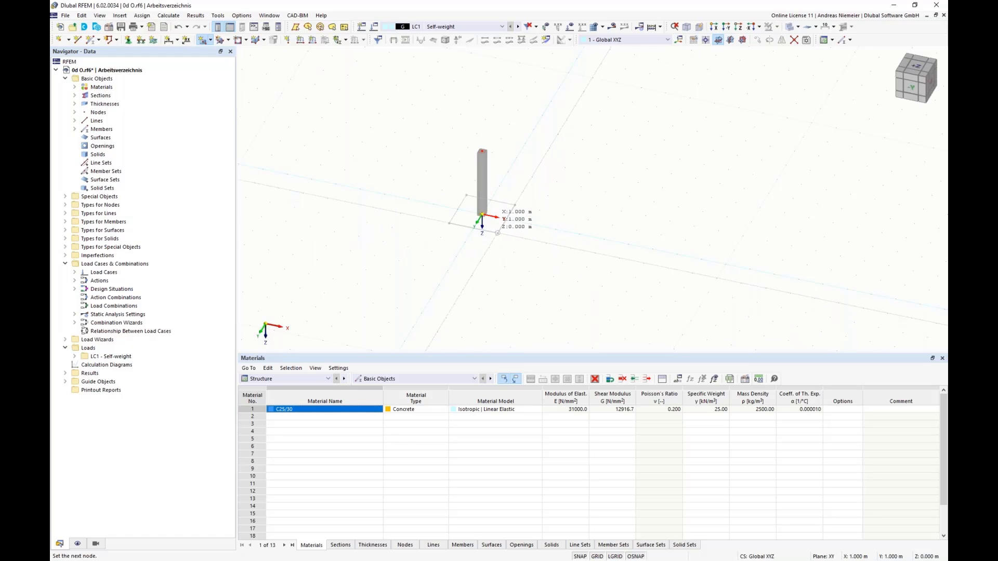
{"action": "left_click", "coordinate": [497, 232]}
{"action": "key", "text": "Escape"}
{"action": "scroll", "coordinate": [465, 231], "scroll_direction": "up", "scroll_amount": 4}
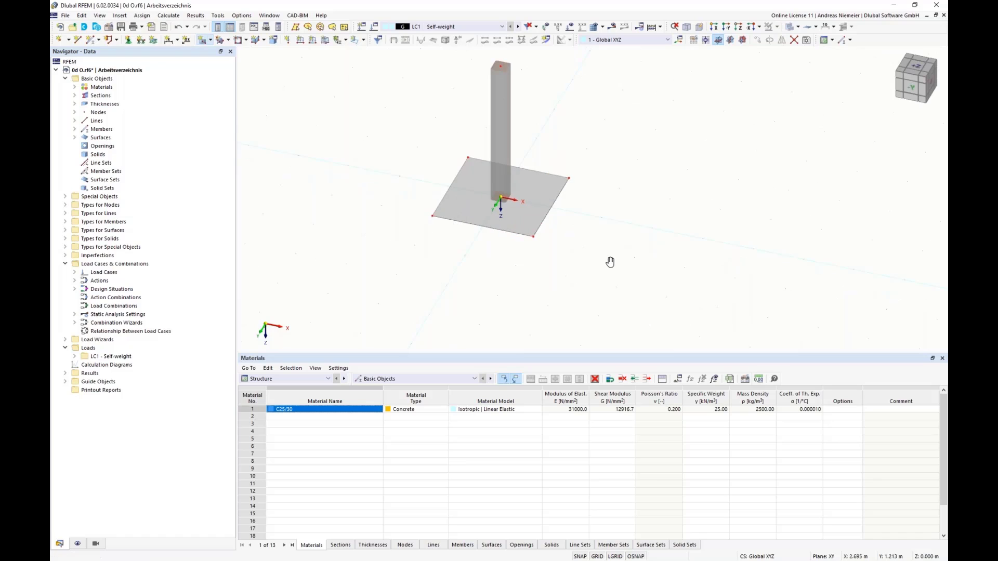
{"action": "middle_click_drag", "start_coordinate": [610, 262], "coordinate": [561, 275], "text": "ctrl"}
{"action": "scroll", "coordinate": [562, 274], "scroll_direction": "up", "scroll_amount": 1}
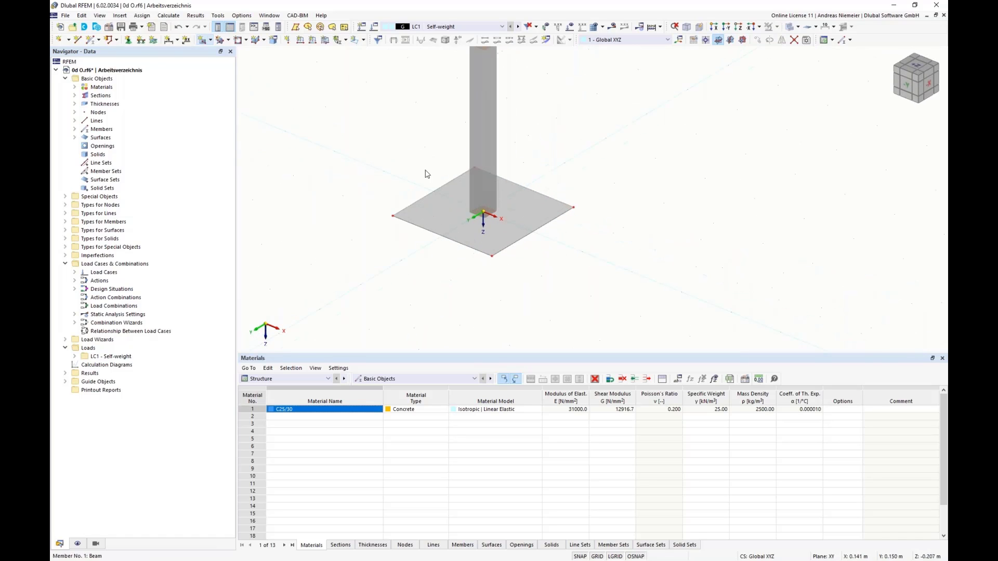
Add linear length dimensions to two adjacent edges of the base surface, offset outside the slab.
{"action": "left_click", "coordinate": [168, 40]}
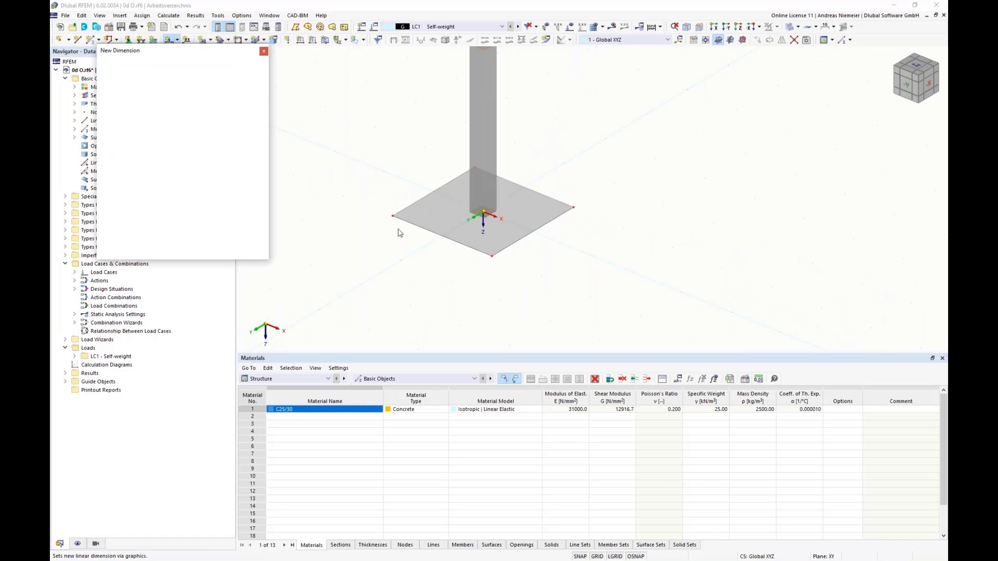
{"action": "left_click", "coordinate": [430, 236]}
{"action": "left_click", "coordinate": [425, 253]}
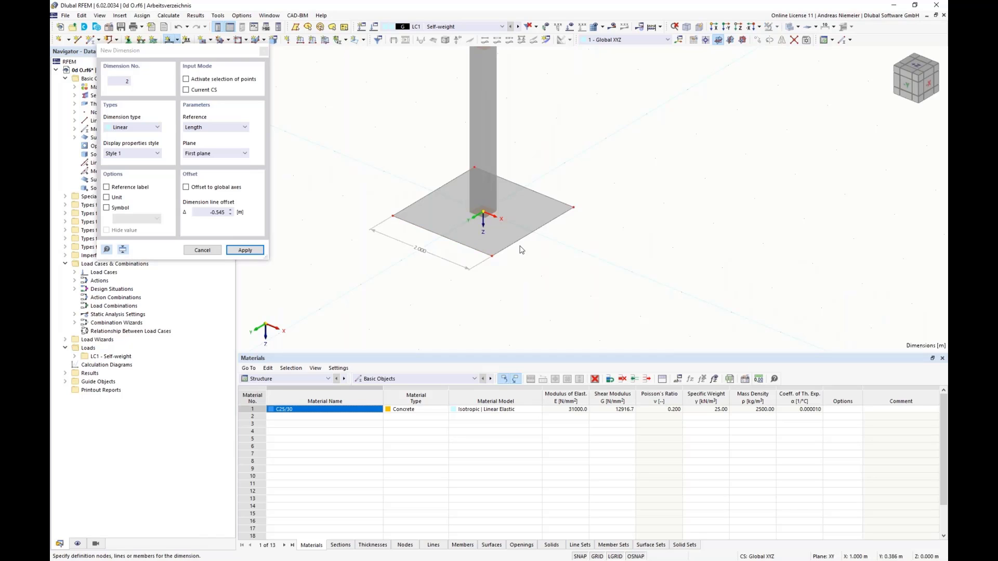
{"action": "left_click", "coordinate": [522, 249]}
{"action": "left_click", "coordinate": [535, 263]}
{"action": "key", "text": "Escape"}
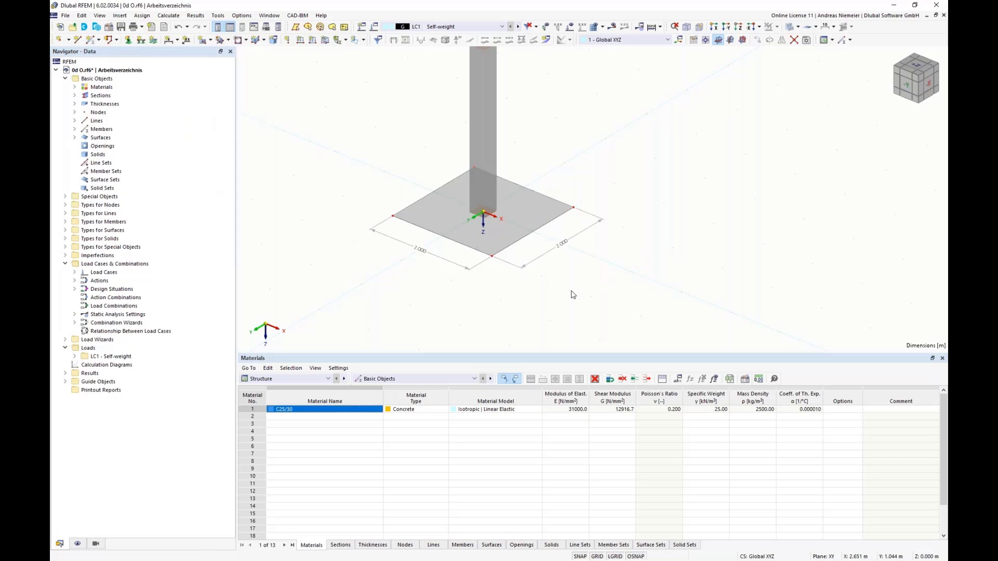
Create a nodal load of type Components in load case LC1 with a force of 20 kN in the X direction.
{"action": "scroll", "coordinate": [572, 290], "scroll_direction": "down", "scroll_amount": 3}
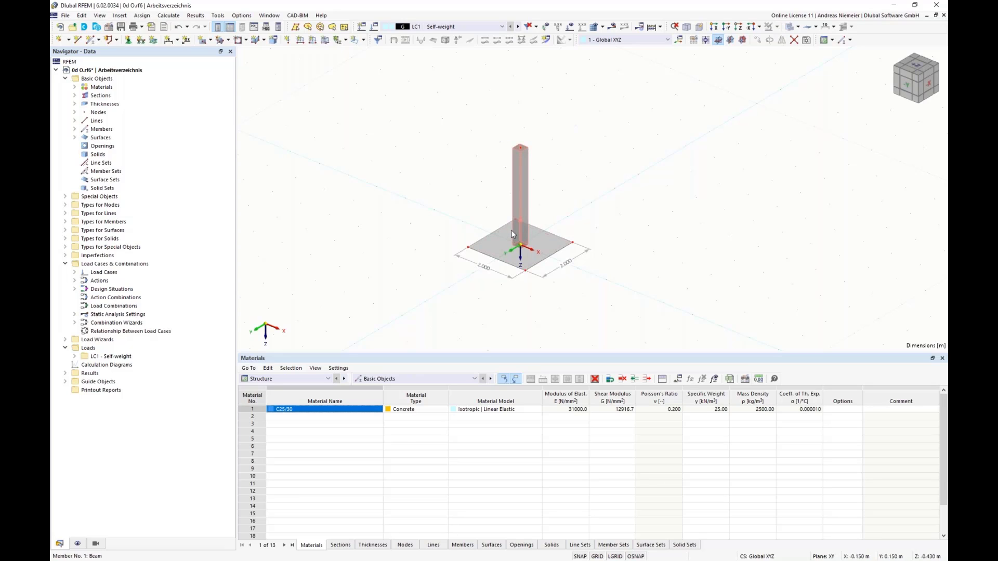
{"action": "left_click", "coordinate": [288, 40]}
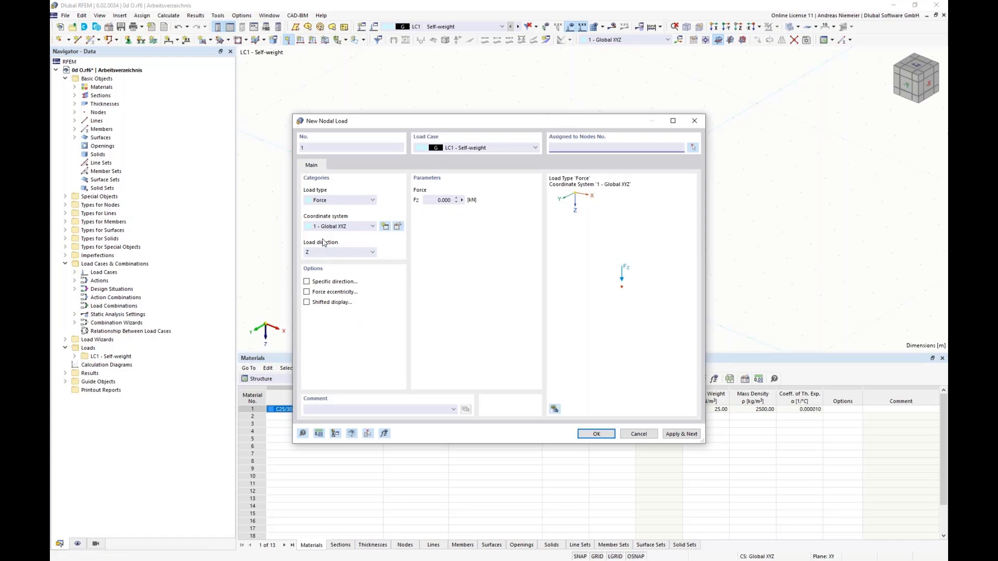
{"action": "left_click", "coordinate": [337, 201]}
{"action": "left_click", "coordinate": [335, 216]}
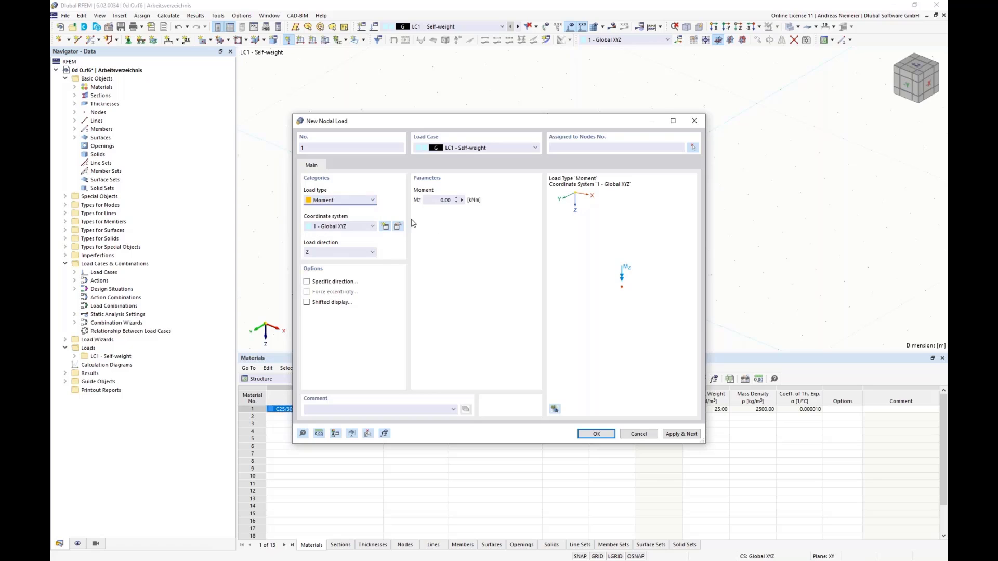
{"action": "left_click", "coordinate": [320, 200]}
{"action": "left_click", "coordinate": [327, 223]}
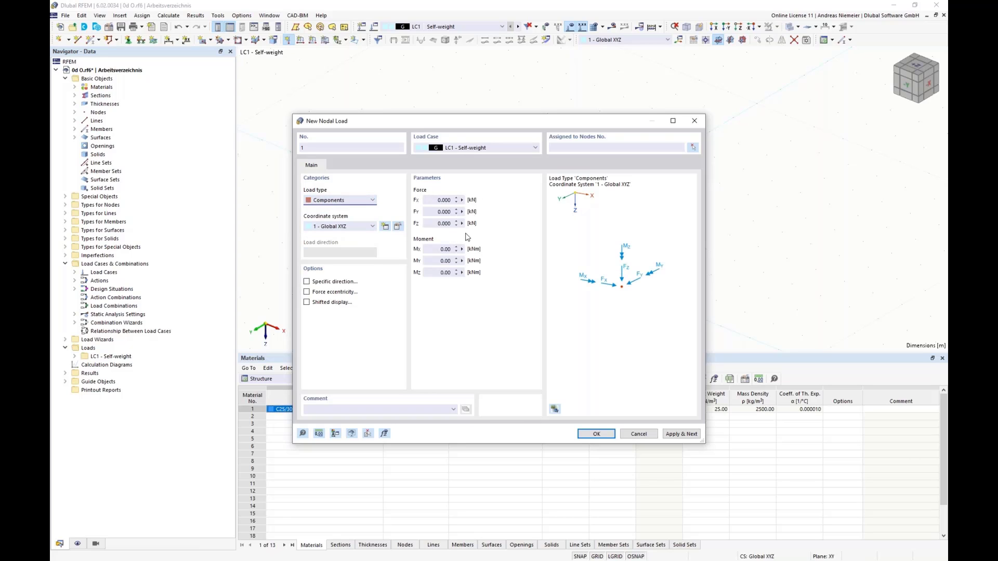
{"action": "left_click", "coordinate": [433, 202]}
{"action": "type", "text": "20"}
Assign the nodal load to the node at the top of the column.
{"action": "left_click", "coordinate": [693, 147]}
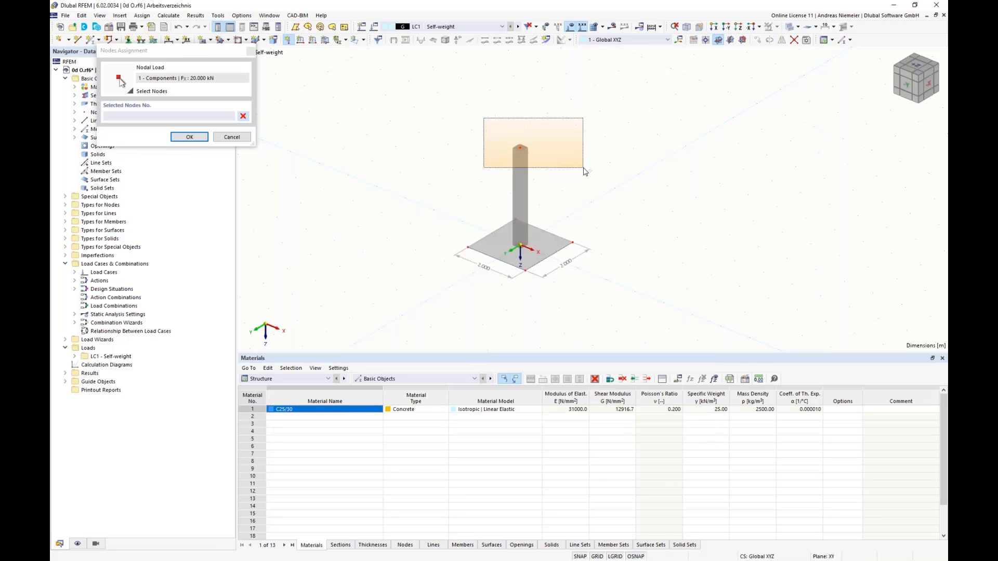
{"action": "left_click", "coordinate": [519, 147]}
{"action": "left_click", "coordinate": [190, 138]}
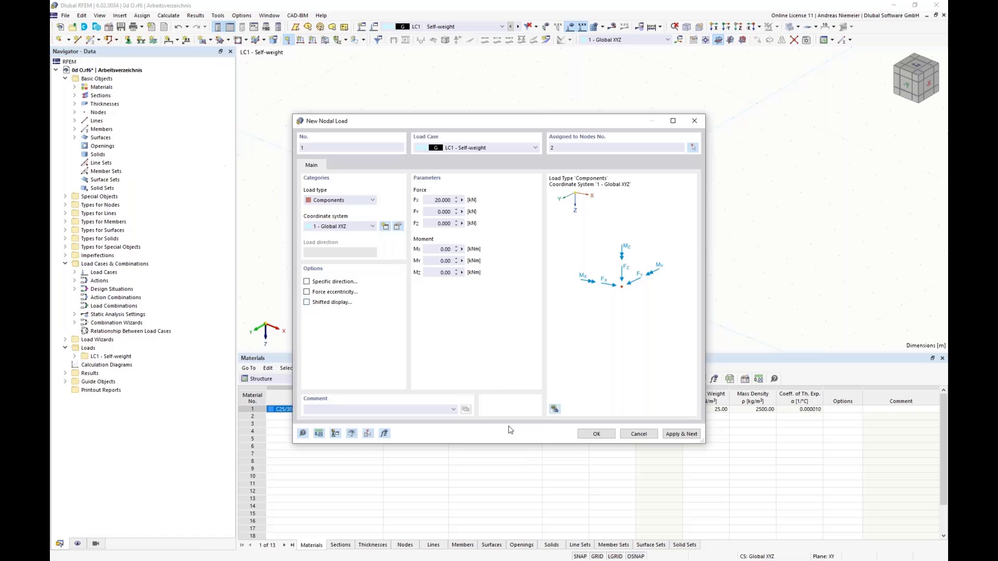
Confirm the nodal load and disable the standards for the combination wizard and classification in the load case settings.
{"action": "left_click", "coordinate": [595, 435]}
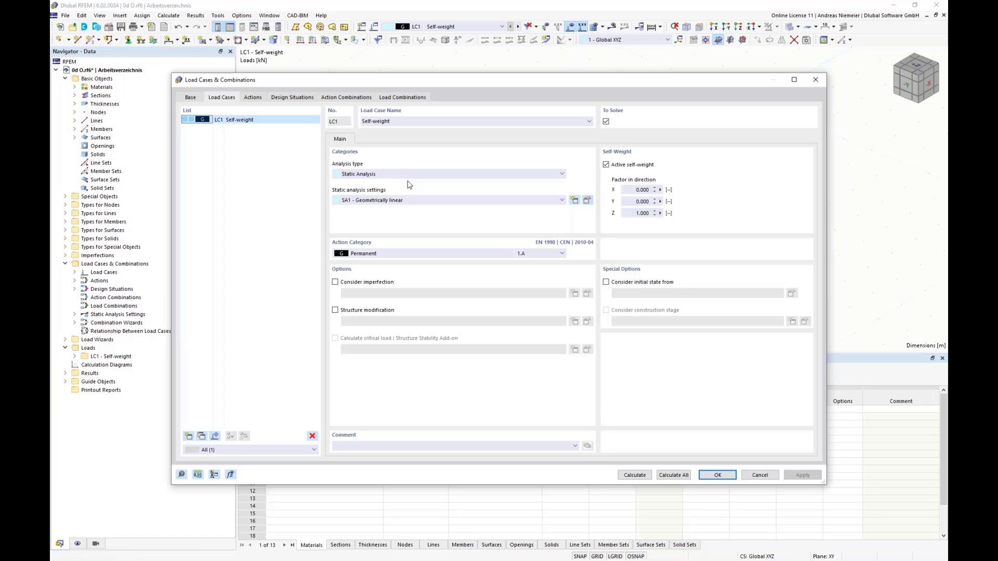
{"action": "left_click", "coordinate": [188, 98]}
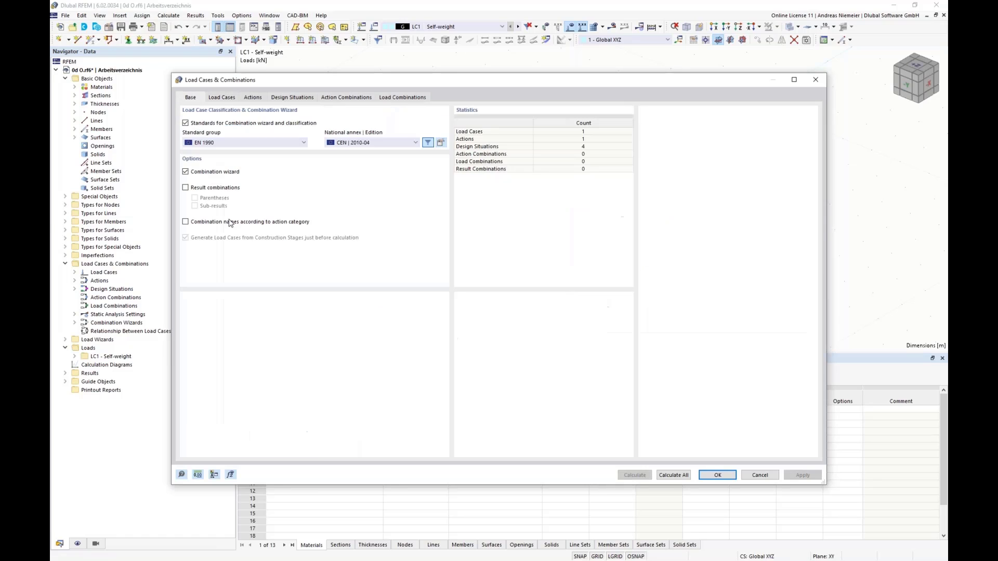
{"action": "left_click", "coordinate": [198, 124]}
{"action": "left_click", "coordinate": [525, 346]}
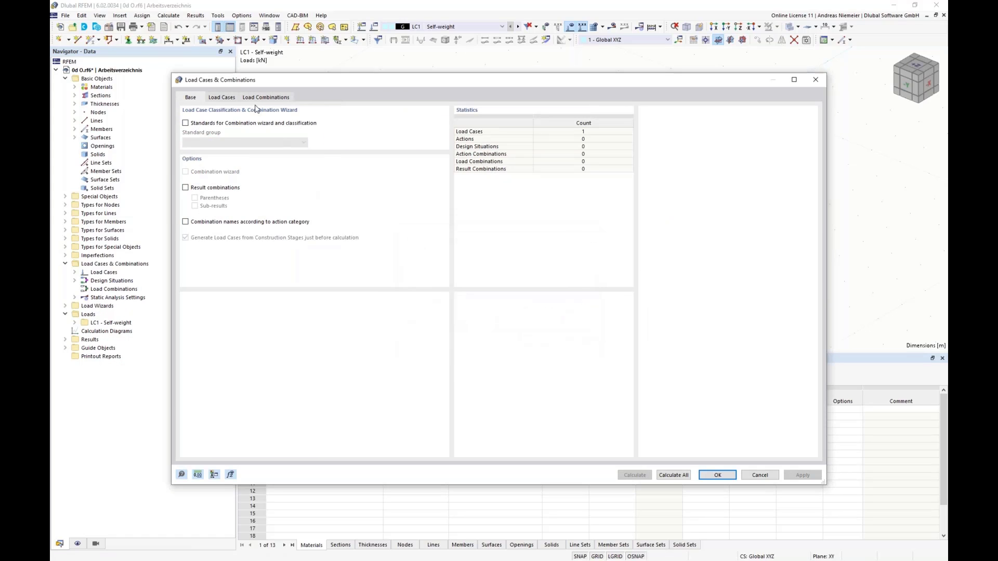
{"action": "left_click", "coordinate": [222, 97]}
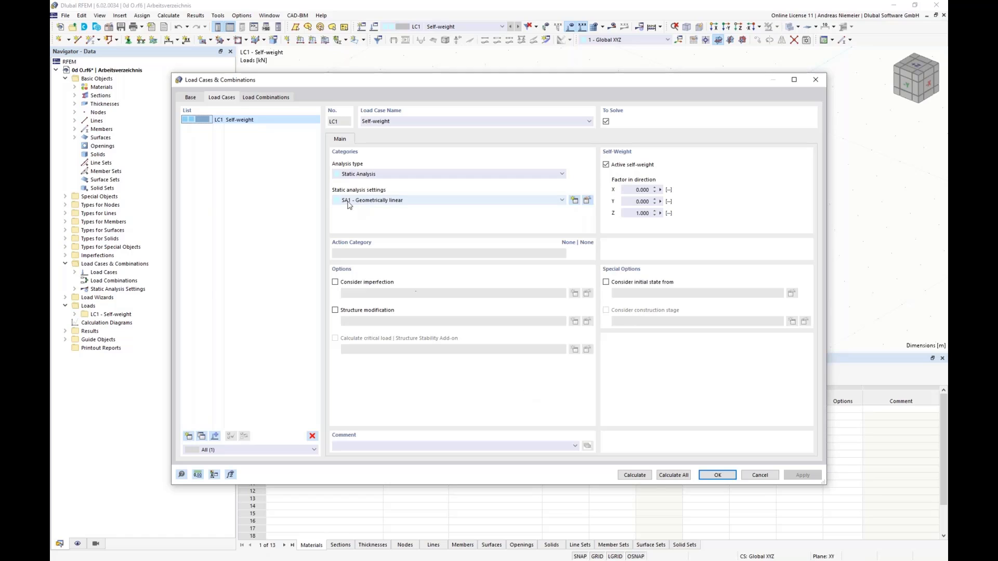
{"action": "left_click", "coordinate": [723, 479]}
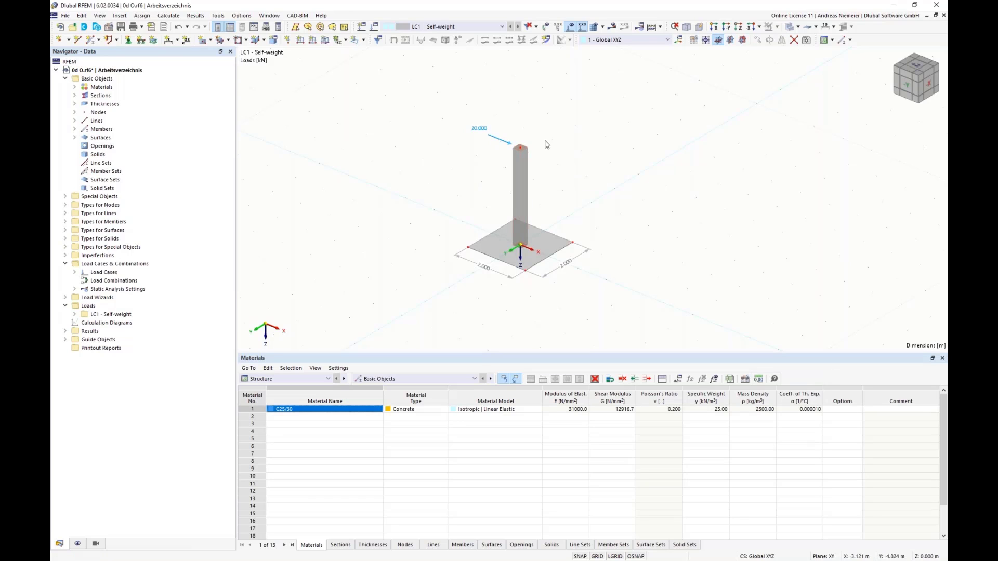
Edit the square base surface and activate its Support option.
{"action": "middle_click_drag", "start_coordinate": [497, 314], "coordinate": [397, 276]}
{"action": "scroll", "coordinate": [406, 239], "scroll_direction": "up", "scroll_amount": 2}
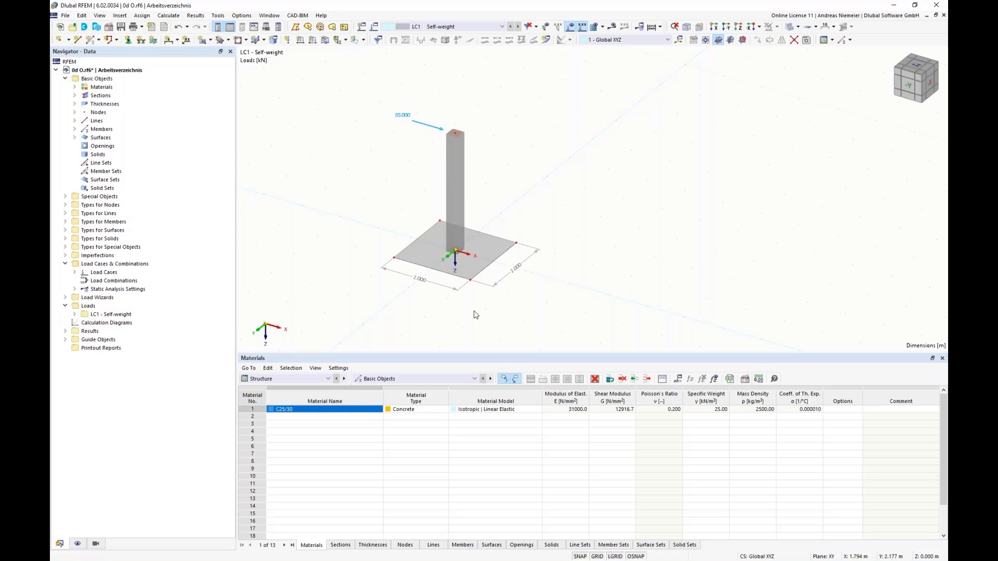
{"action": "double_click", "coordinate": [475, 267]}
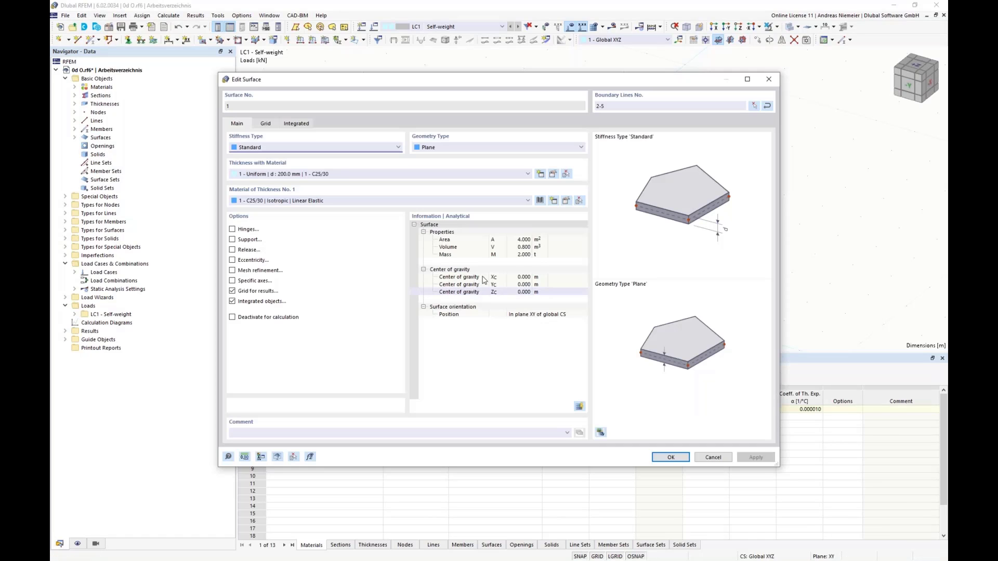
{"action": "left_click", "coordinate": [233, 239]}
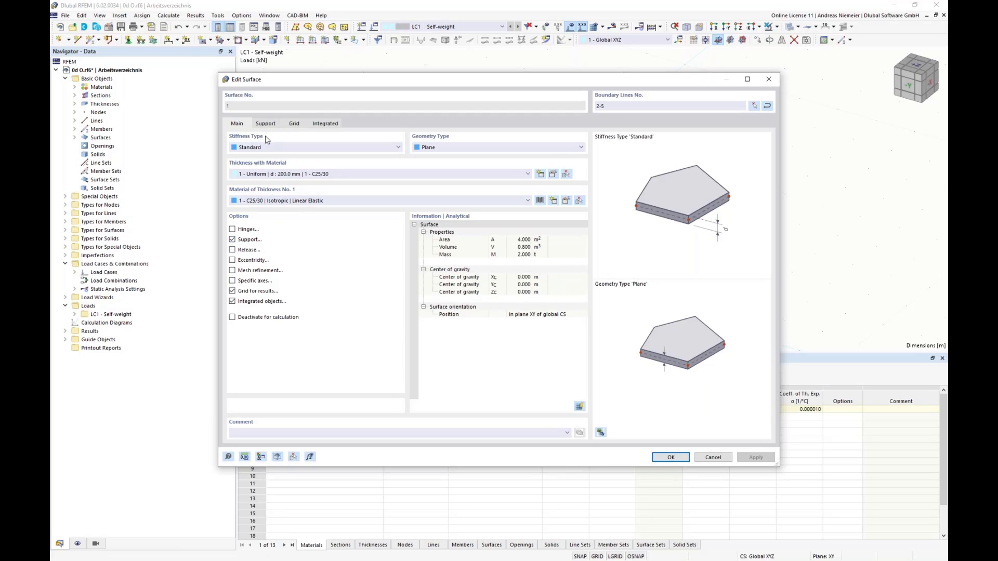
{"action": "left_click", "coordinate": [266, 124]}
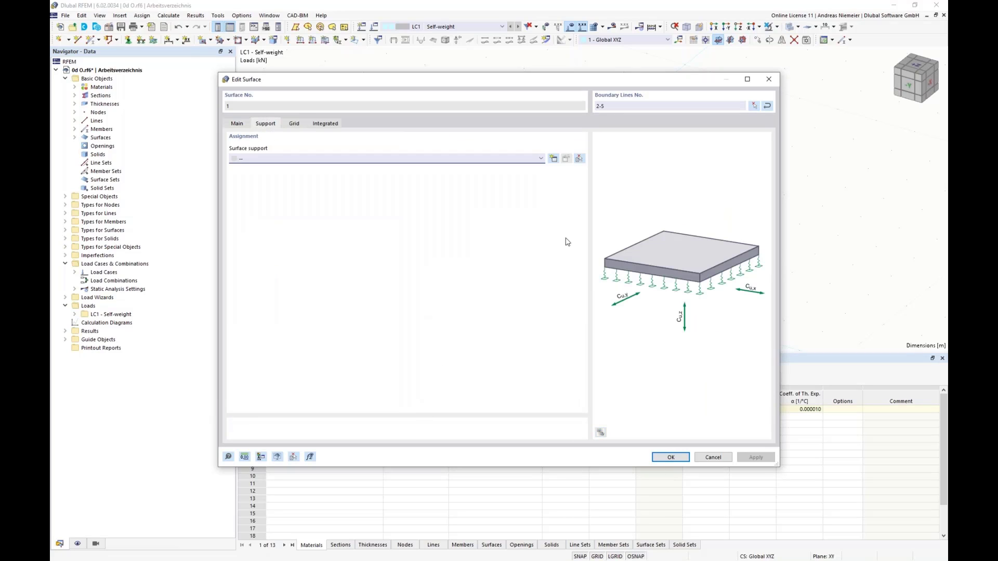
Create and assign a surface support to the base with uX and uY fixed and a vertical spring constant of 100000 kN/m³.
{"action": "left_click", "coordinate": [554, 159]}
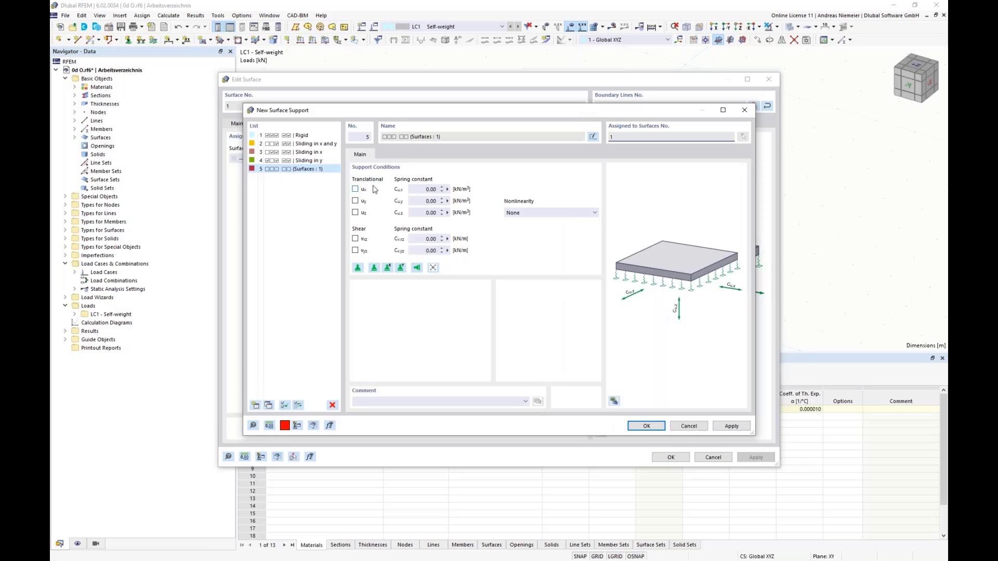
{"action": "left_click", "coordinate": [355, 190]}
{"action": "left_click", "coordinate": [355, 200]}
{"action": "left_click", "coordinate": [410, 215]}
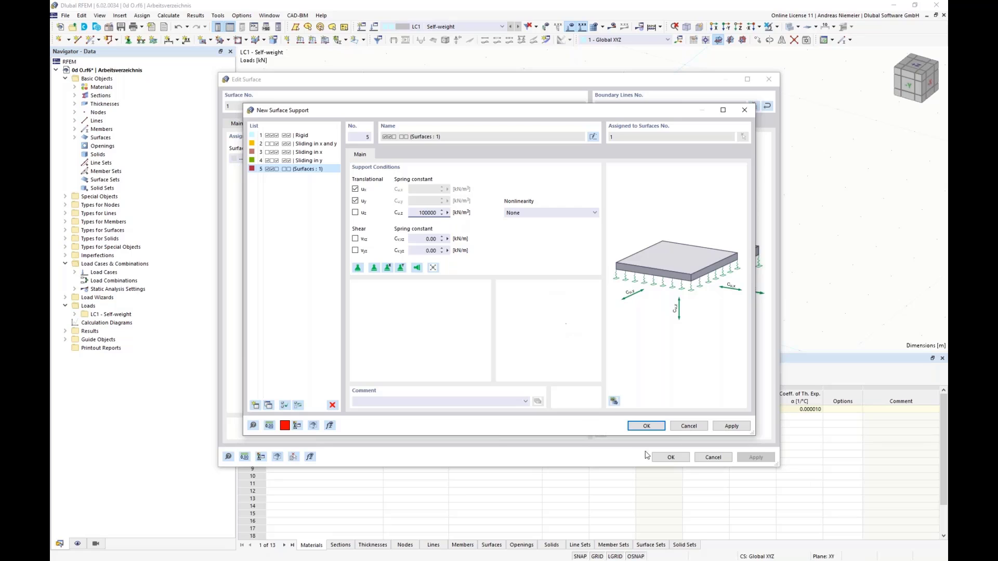
{"action": "left_click", "coordinate": [645, 426]}
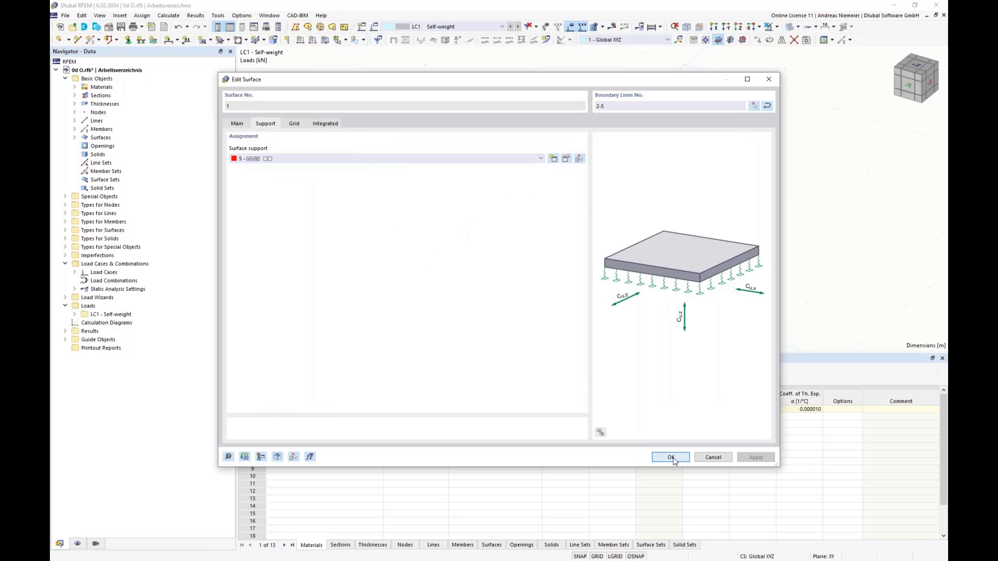
{"action": "left_click", "coordinate": [671, 458]}
{"action": "left_click", "coordinate": [479, 321]}
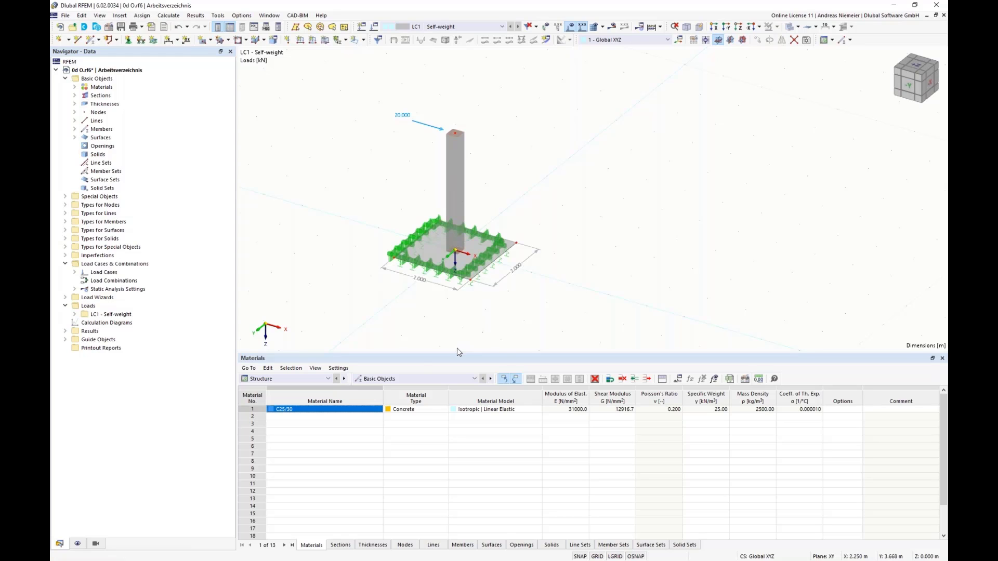
Calculate load case LC1 and display the resulting global deformations of the column and base.
{"action": "left_click", "coordinate": [612, 26]}
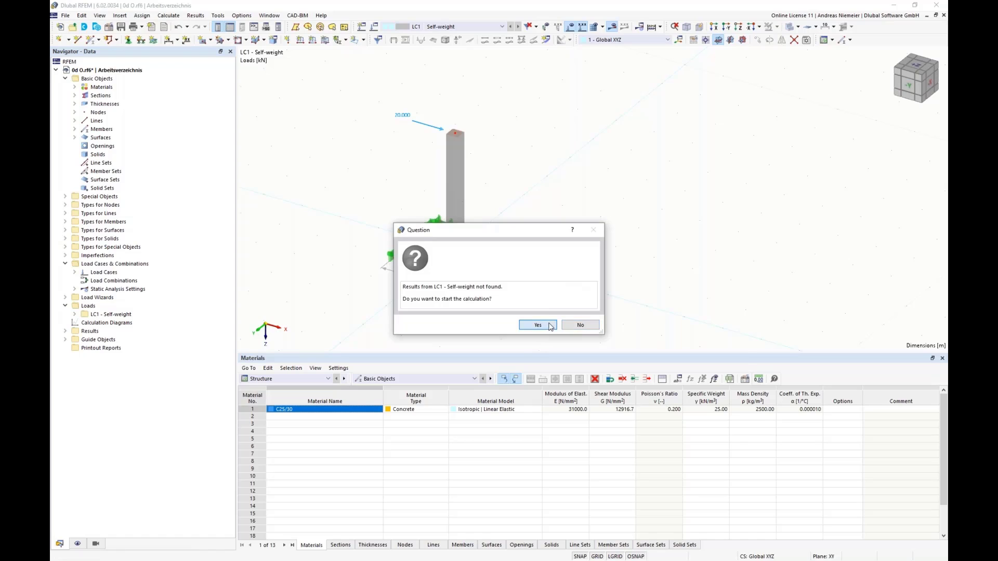
{"action": "left_click", "coordinate": [541, 325]}
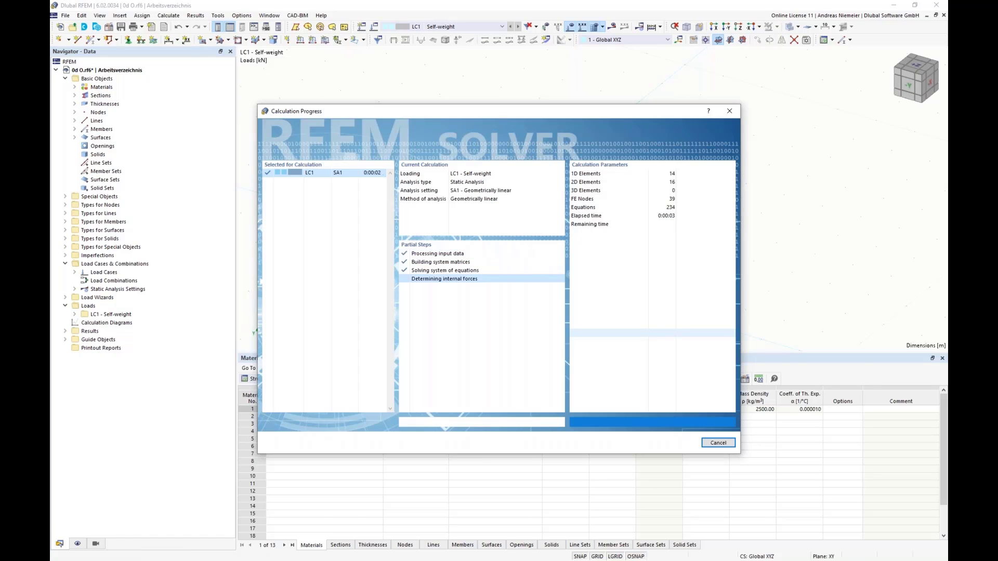
{"action": "scroll", "coordinate": [356, 323], "scroll_direction": "down", "scroll_amount": 1}
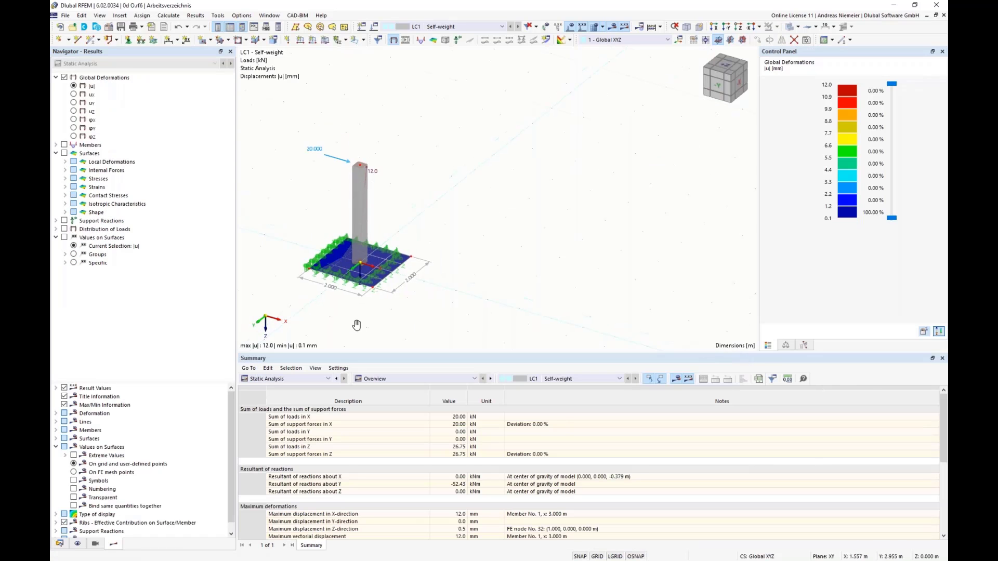
{"action": "middle_click_drag", "start_coordinate": [357, 324], "coordinate": [445, 317]}
{"action": "scroll", "coordinate": [425, 267], "scroll_direction": "up", "scroll_amount": 2}
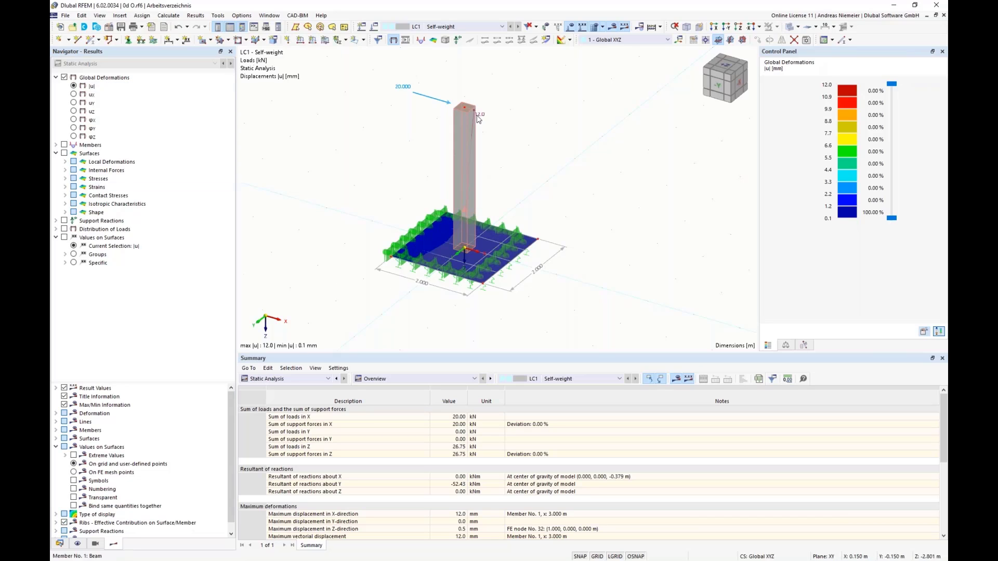
Switch the model display to wireframe so the column is drawn as a line.
{"action": "left_click", "coordinate": [797, 27]}
{"action": "left_click", "coordinate": [805, 42]}
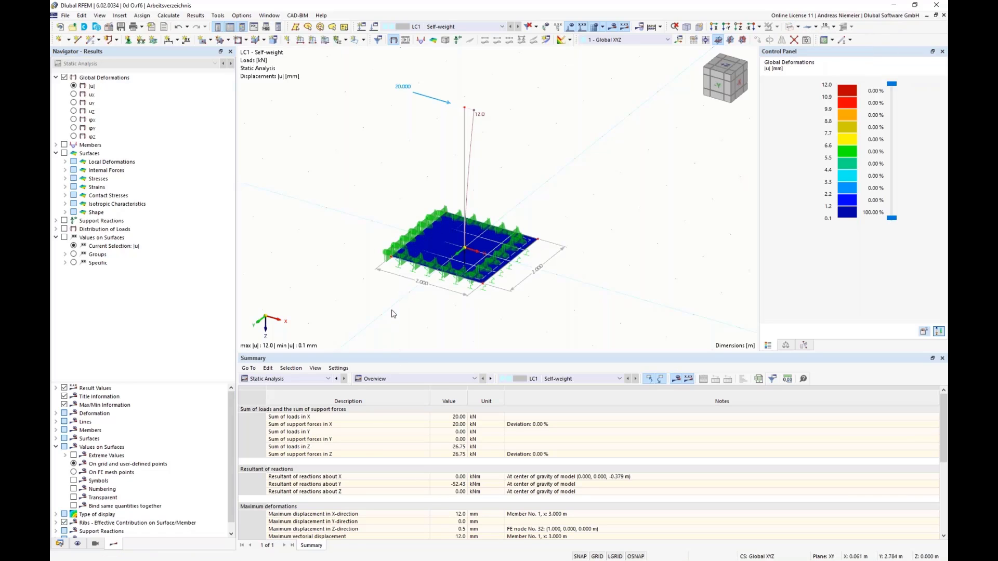
{"action": "scroll", "coordinate": [392, 312], "scroll_direction": "up", "scroll_amount": 2}
{"action": "middle_click_drag", "start_coordinate": [395, 312], "coordinate": [401, 309], "text": "ctrl"}
{"action": "scroll", "coordinate": [400, 308], "scroll_direction": "down", "scroll_amount": 1}
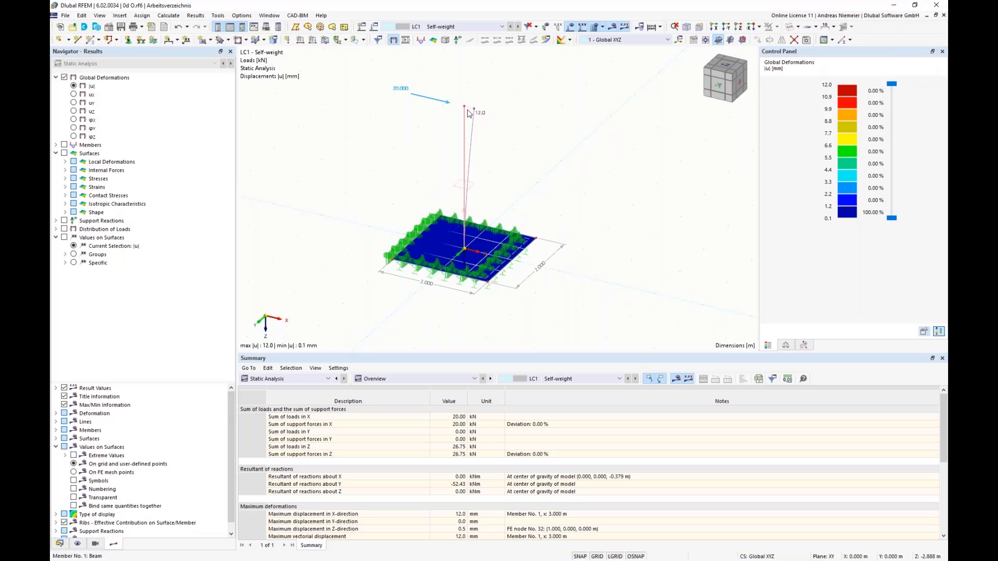
Display the column's member shear force Vz and then its bending moment My.
{"action": "left_click", "coordinate": [56, 145]}
{"action": "left_click", "coordinate": [65, 162]}
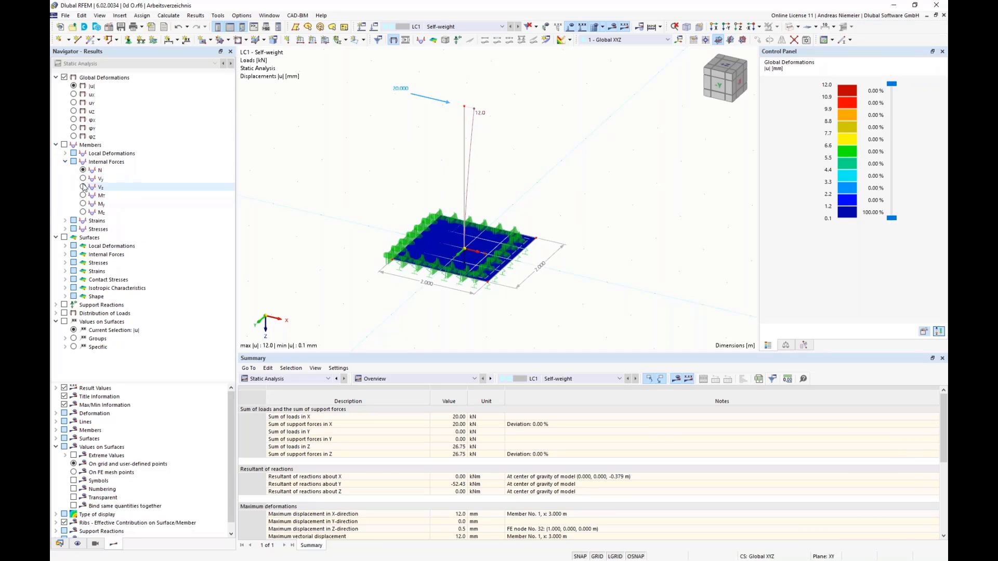
{"action": "left_click", "coordinate": [83, 187]}
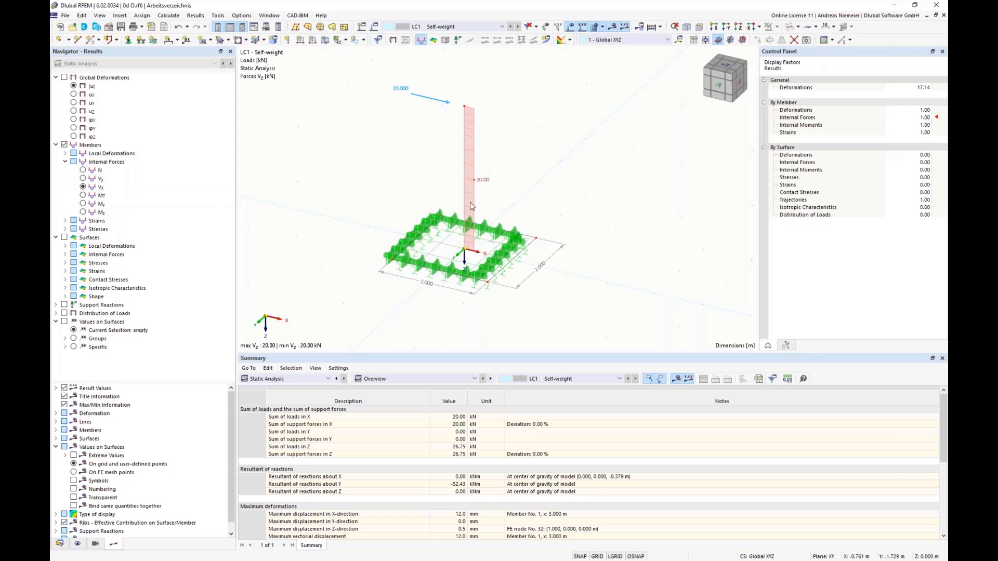
{"action": "left_click", "coordinate": [83, 203]}
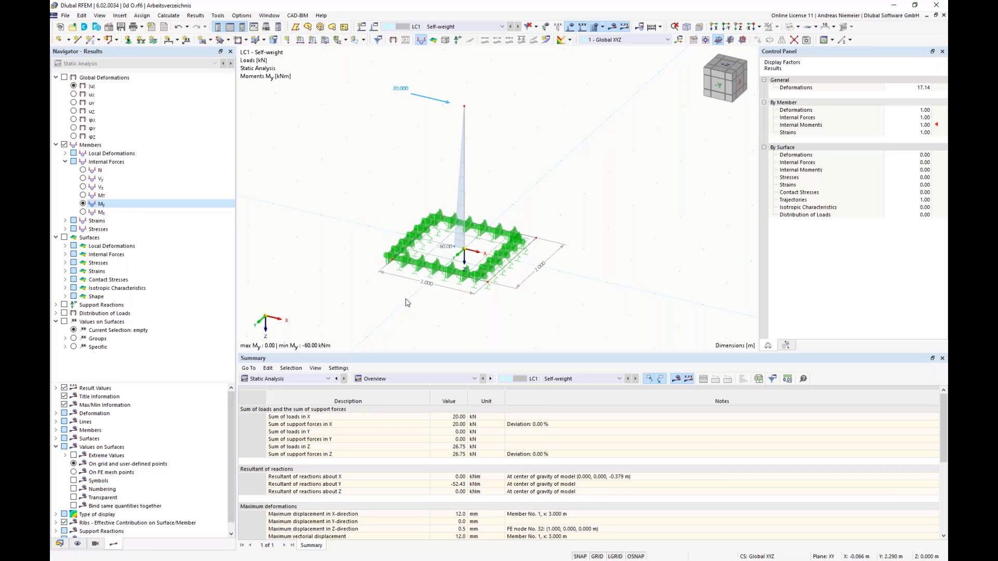
Display the basic internal moment mx on the base surface together with the column moment.
{"action": "left_click", "coordinate": [65, 254]}
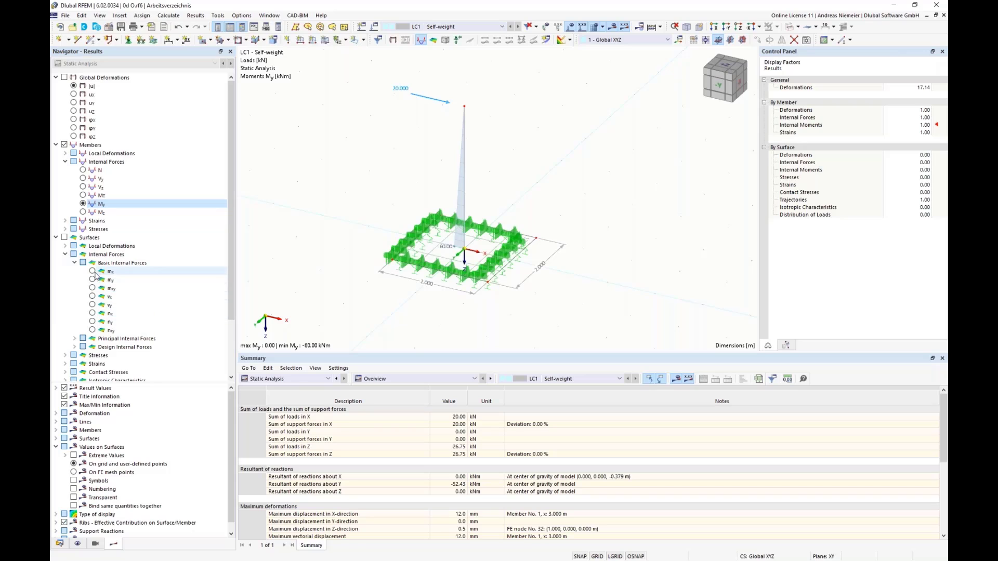
{"action": "left_click", "coordinate": [92, 271]}
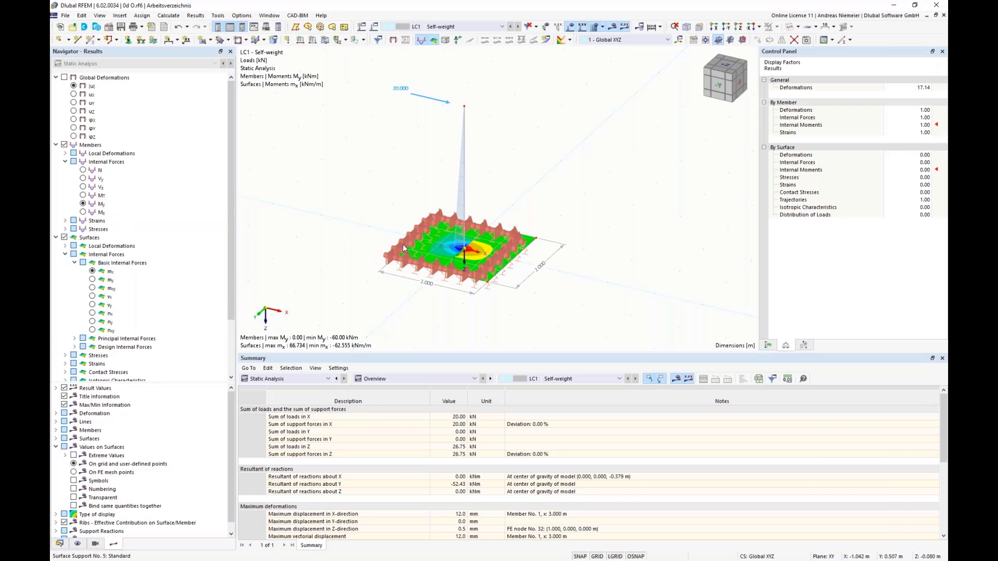
{"action": "scroll", "coordinate": [59, 184], "scroll_direction": "down", "scroll_amount": 3}
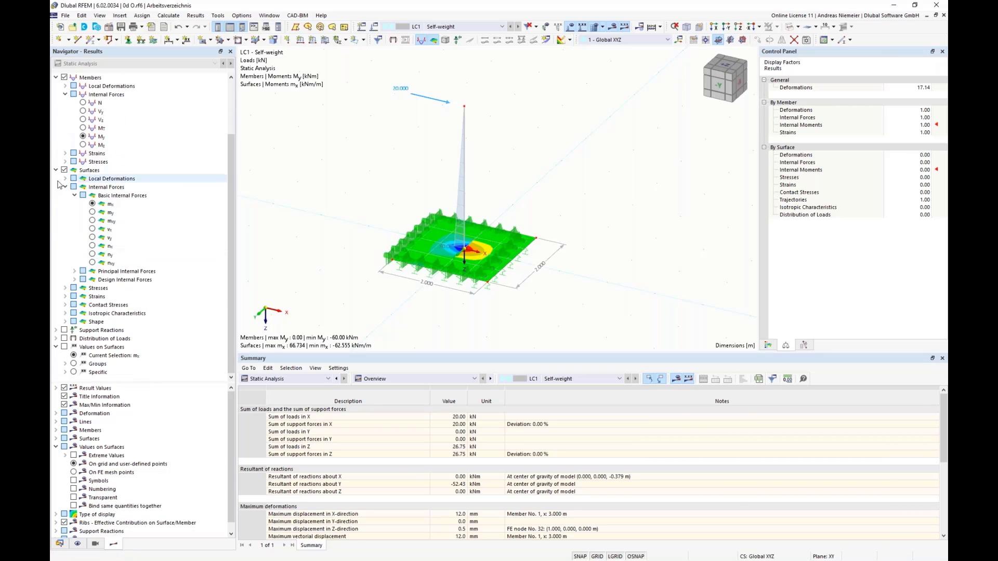
Display the contact stresses σz on the base surface in place of the surface moment.
{"action": "left_click", "coordinate": [65, 187]}
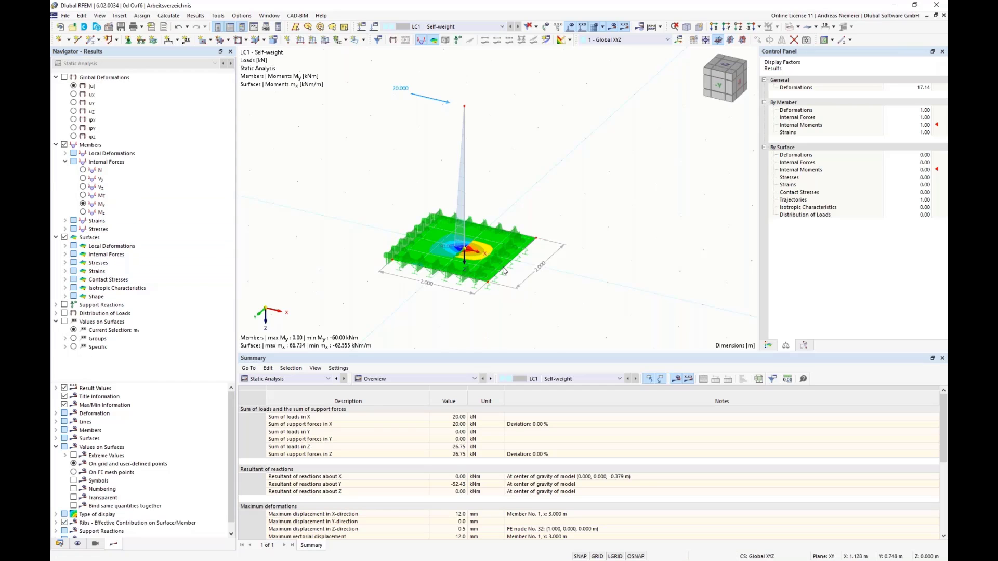
{"action": "left_click", "coordinate": [65, 279]}
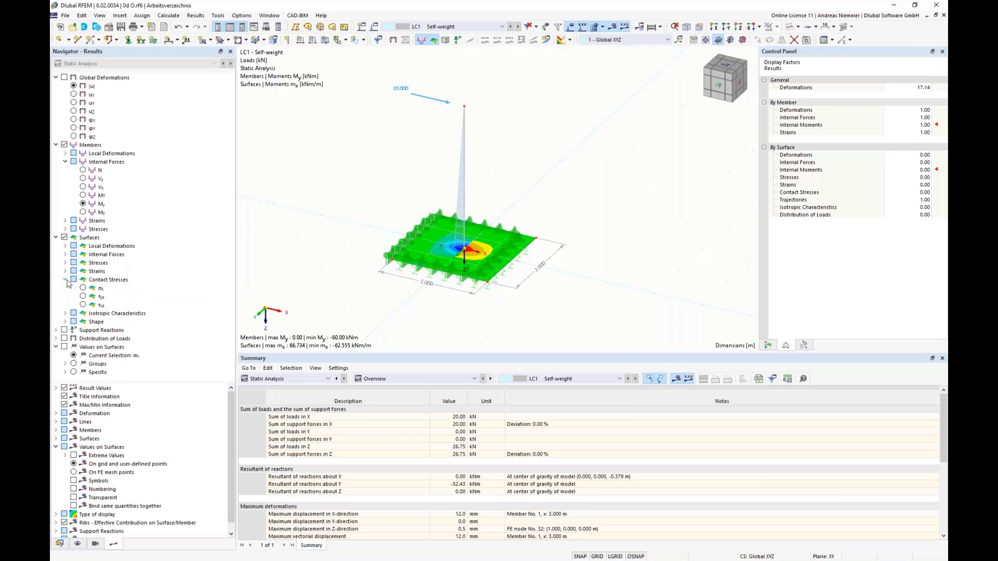
{"action": "left_click", "coordinate": [96, 289]}
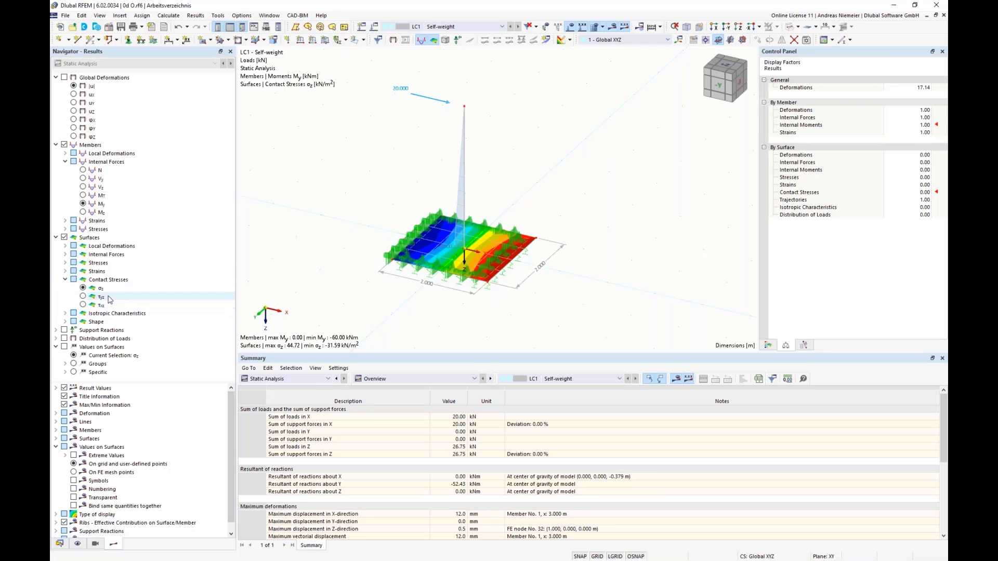
{"action": "middle_click_drag", "start_coordinate": [537, 308], "coordinate": [544, 281]}
{"action": "scroll", "coordinate": [542, 282], "scroll_direction": "down", "scroll_amount": 1}
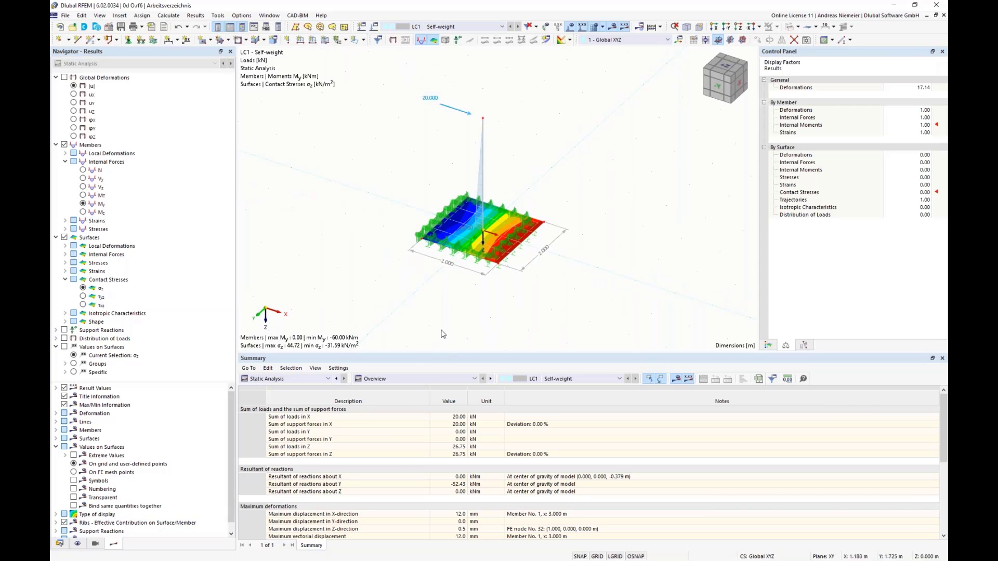
Hide the display of Types for Surfaces and show the colour scale for the base's contact stresses.
{"action": "left_click", "coordinate": [77, 544]}
{"action": "scroll", "coordinate": [154, 206], "scroll_direction": "up", "scroll_amount": 15}
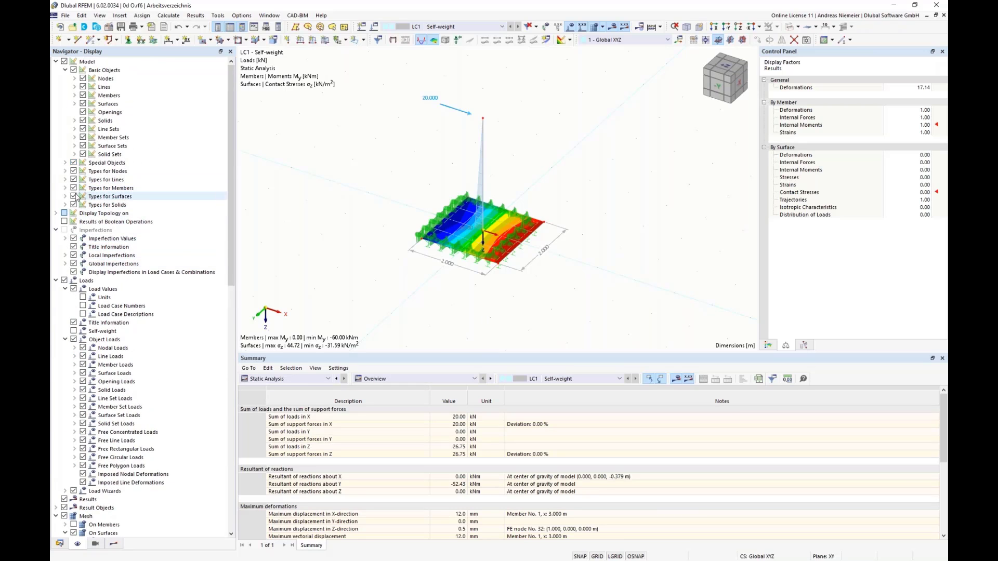
{"action": "left_click", "coordinate": [73, 197]}
{"action": "scroll", "coordinate": [599, 257], "scroll_direction": "up", "scroll_amount": 3}
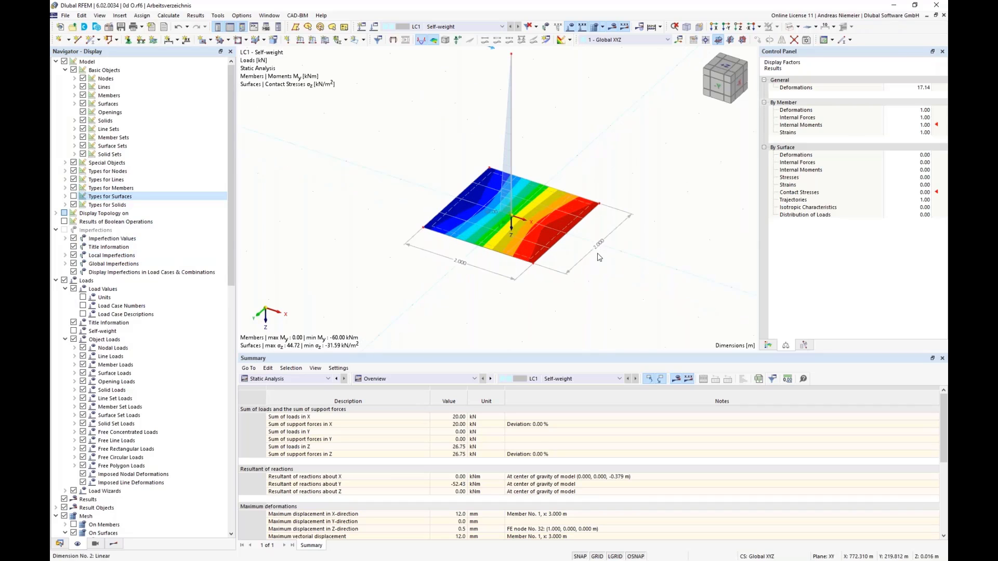
{"action": "scroll", "coordinate": [598, 253], "scroll_direction": "up", "scroll_amount": 1}
{"action": "middle_click_drag", "start_coordinate": [597, 253], "coordinate": [582, 267]}
{"action": "left_click", "coordinate": [768, 345]}
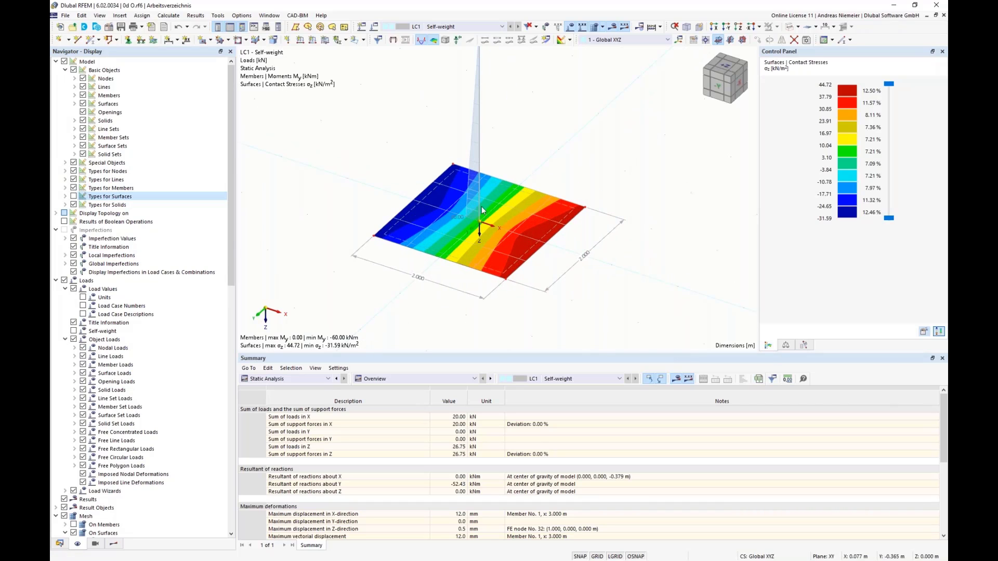
{"action": "scroll", "coordinate": [481, 276], "scroll_direction": "down", "scroll_amount": 3}
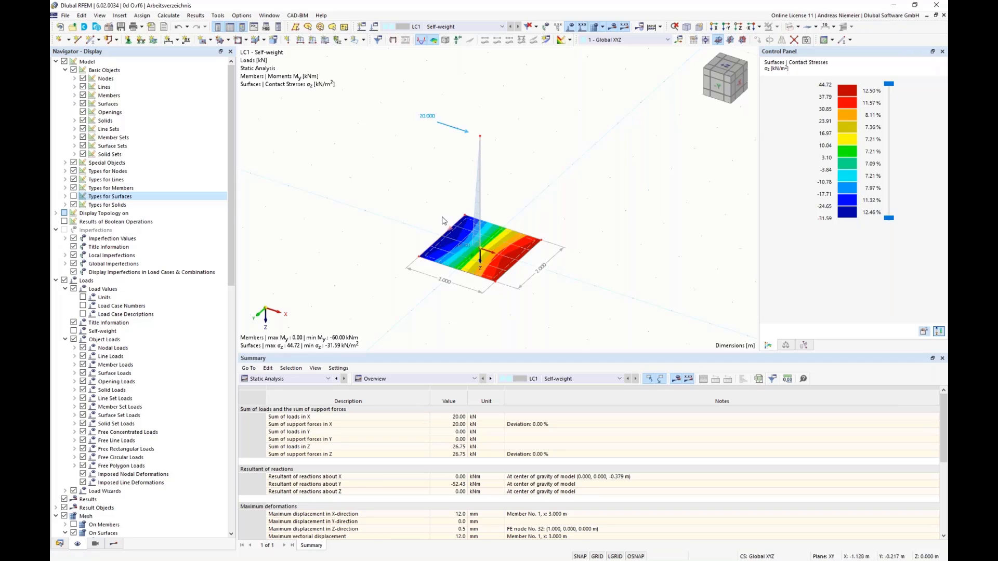
Show the structure's Surface Supports table from the types for surfaces.
{"action": "mouse_move", "coordinate": [488, 284]}
{"action": "left_click", "coordinate": [292, 379]}
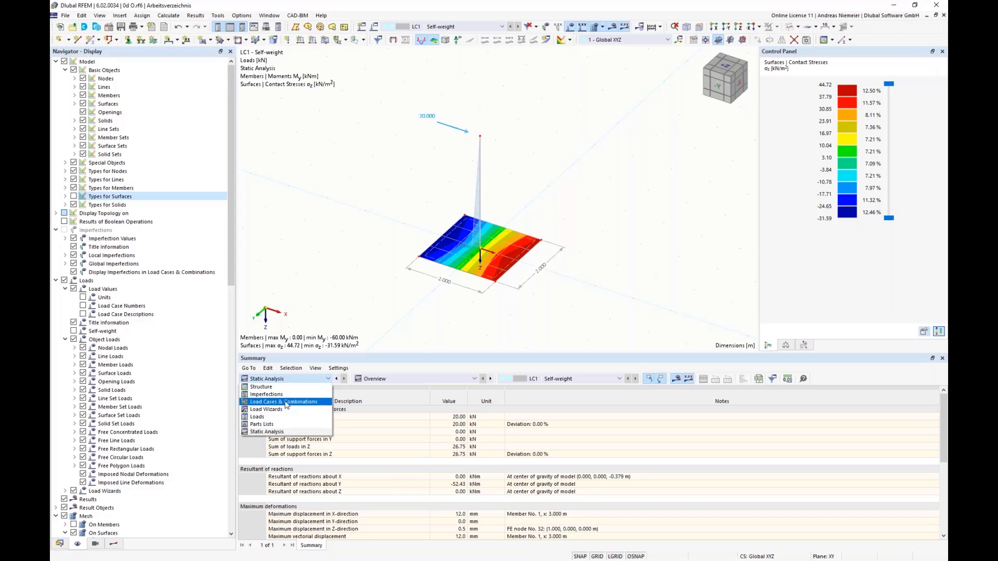
{"action": "left_click", "coordinate": [289, 387]}
{"action": "left_click", "coordinate": [398, 379]}
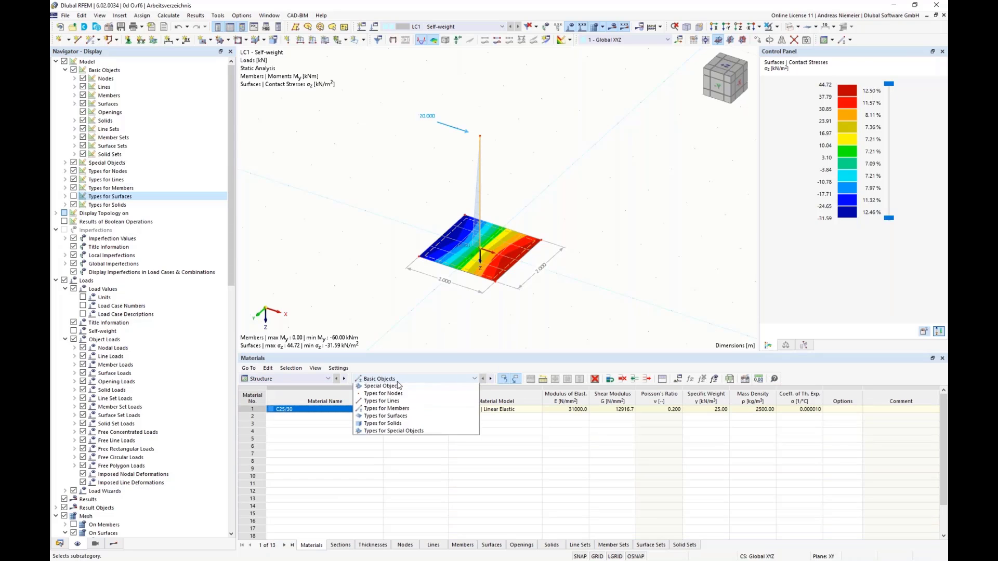
{"action": "left_click", "coordinate": [403, 428]}
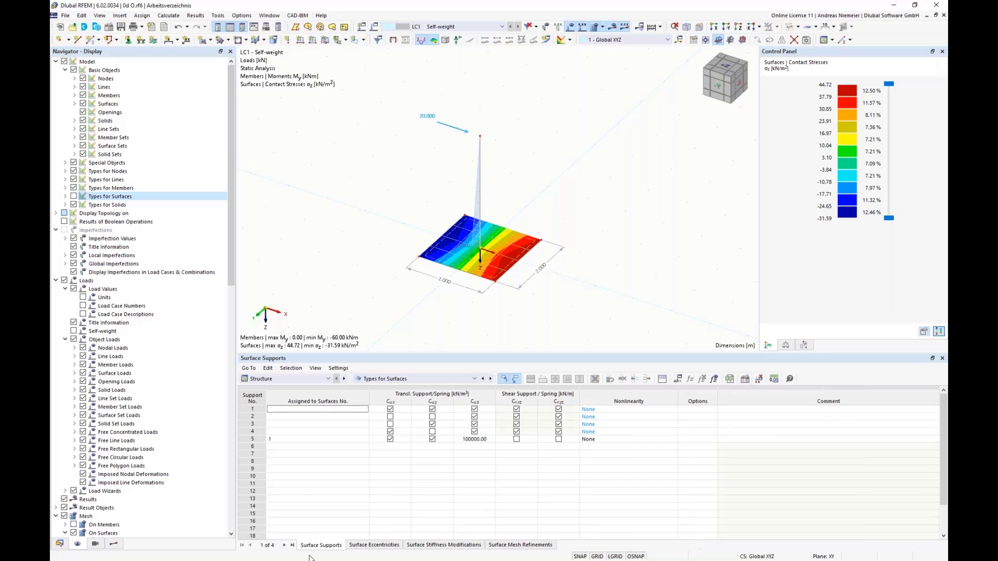
Delete the four unassigned surface supports and remove the blank rows above the support assigned to surface 1.
{"action": "left_click_drag", "start_coordinate": [253, 409], "coordinate": [252, 432]}
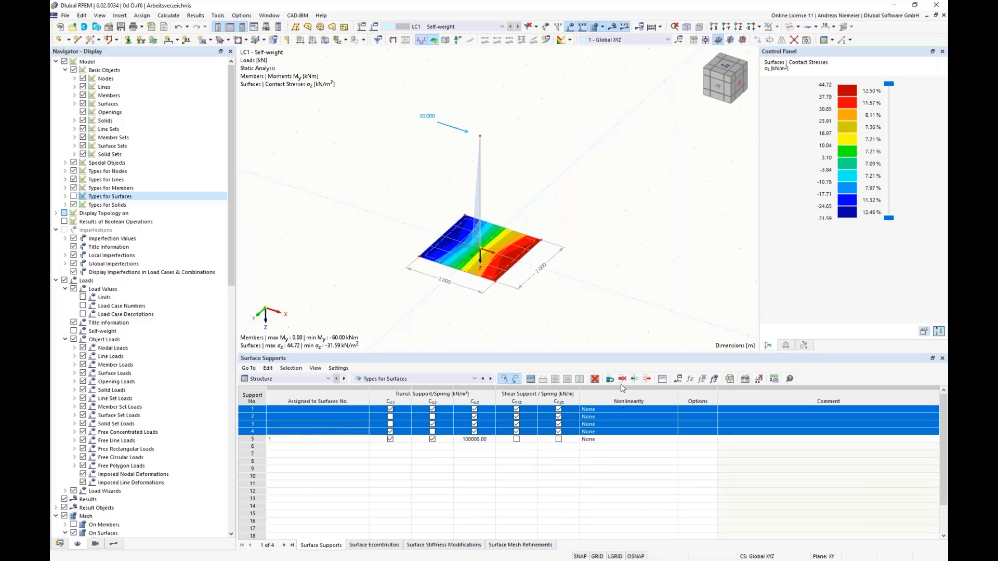
{"action": "left_click", "coordinate": [595, 379]}
{"action": "left_click", "coordinate": [327, 410]}
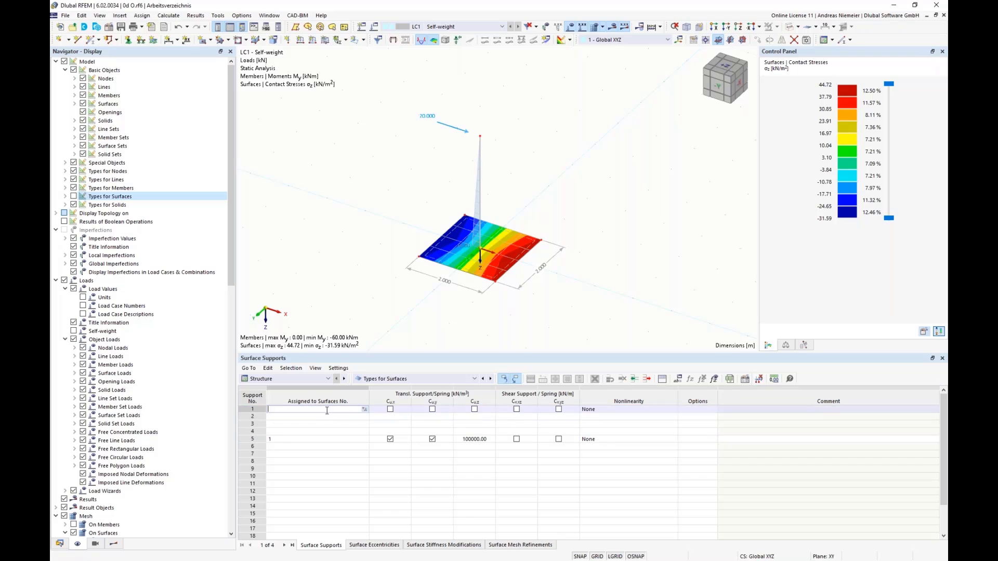
{"action": "left_click", "coordinate": [648, 379]}
{"action": "left_click", "coordinate": [648, 379]}
{"action": "left_click", "coordinate": [647, 379]}
{"action": "left_click", "coordinate": [647, 379]}
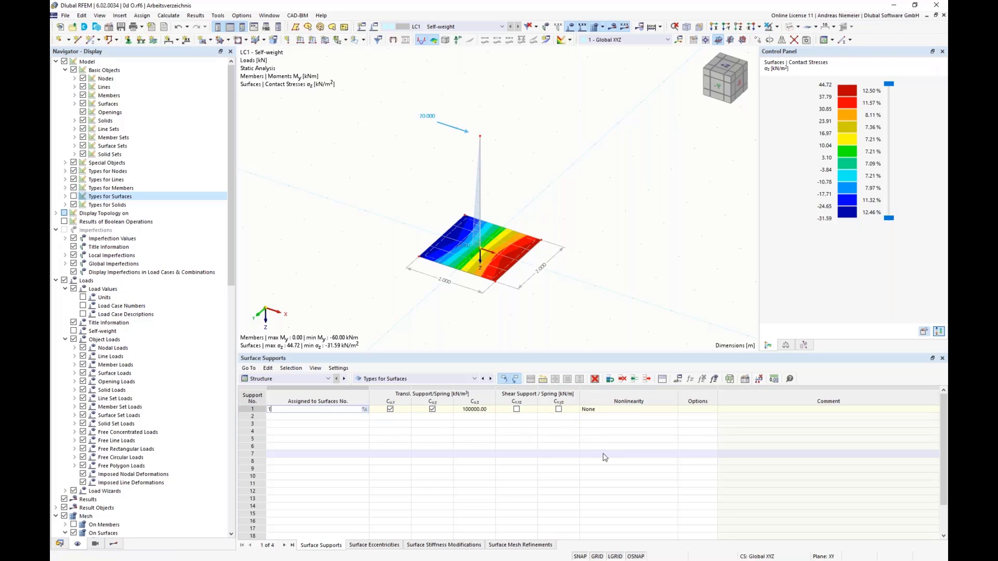
{"action": "left_click", "coordinate": [604, 456]}
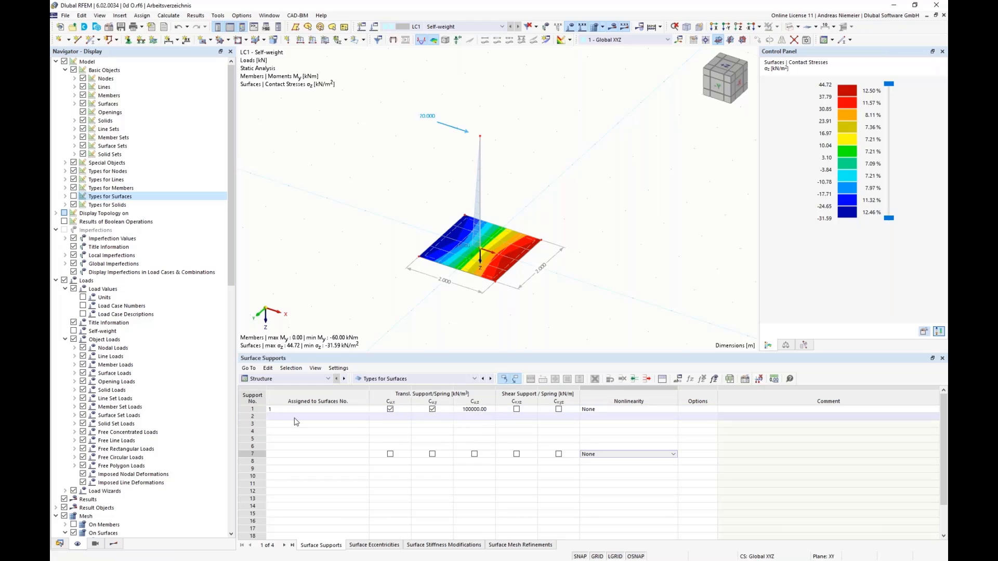
Set the nonlinearity of the surface support on surface 1 to failure if negative contact stress σz.
{"action": "left_click", "coordinate": [637, 411]}
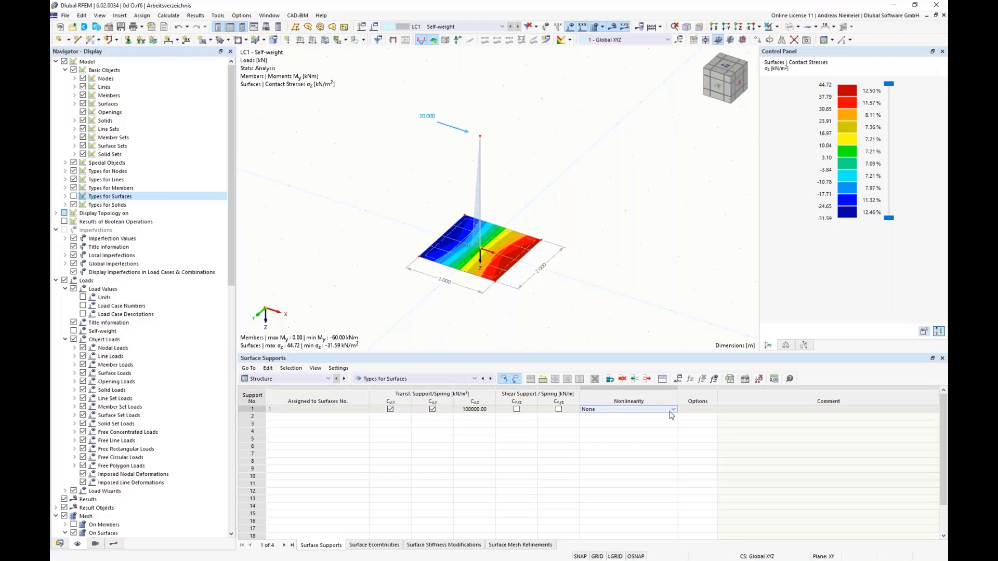
{"action": "left_click", "coordinate": [675, 411]}
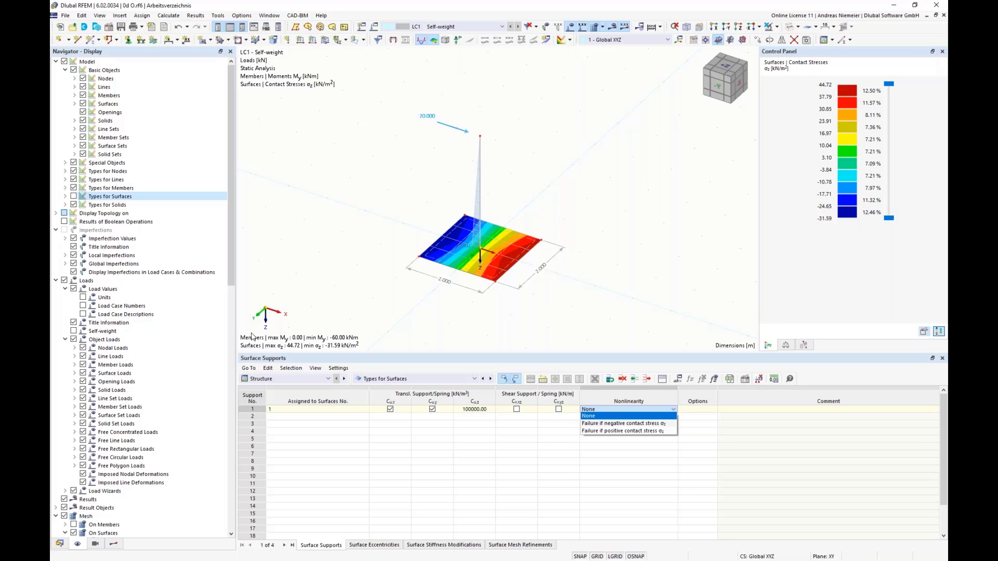
{"action": "key", "text": "Up"}
{"action": "key", "text": "Up"}
{"action": "left_click", "coordinate": [639, 426]}
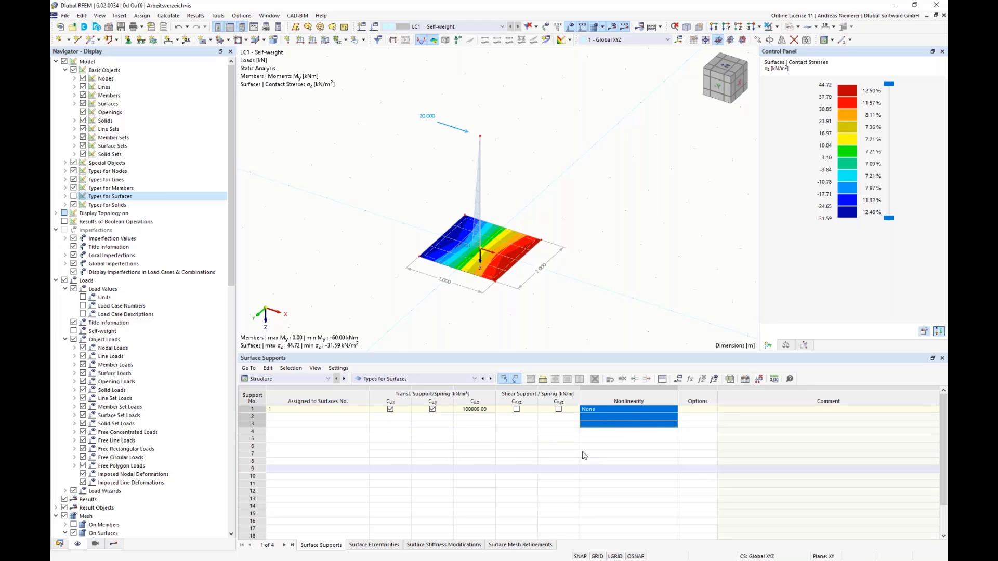
{"action": "left_click", "coordinate": [635, 409]}
{"action": "left_click", "coordinate": [673, 411]}
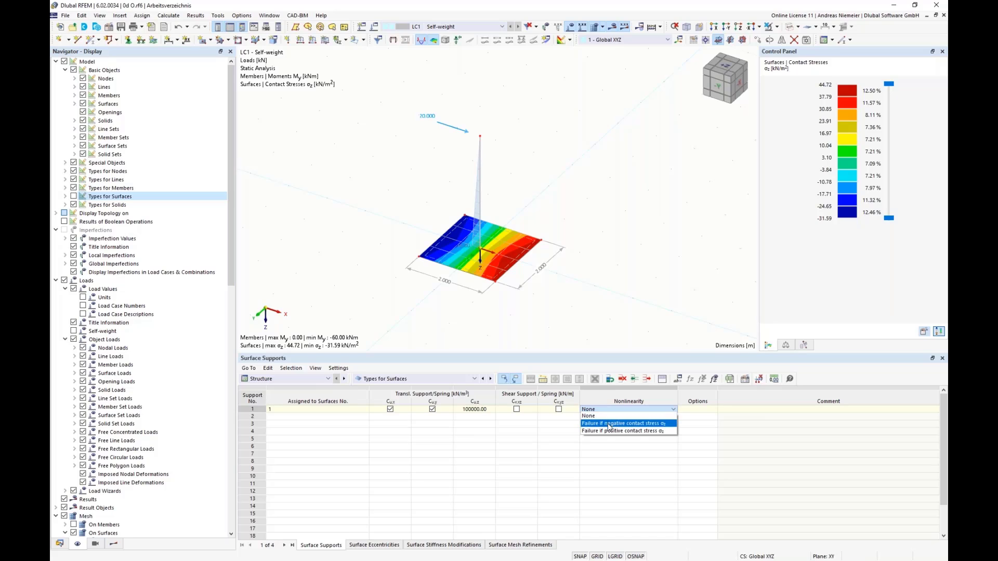
{"action": "left_click", "coordinate": [610, 425]}
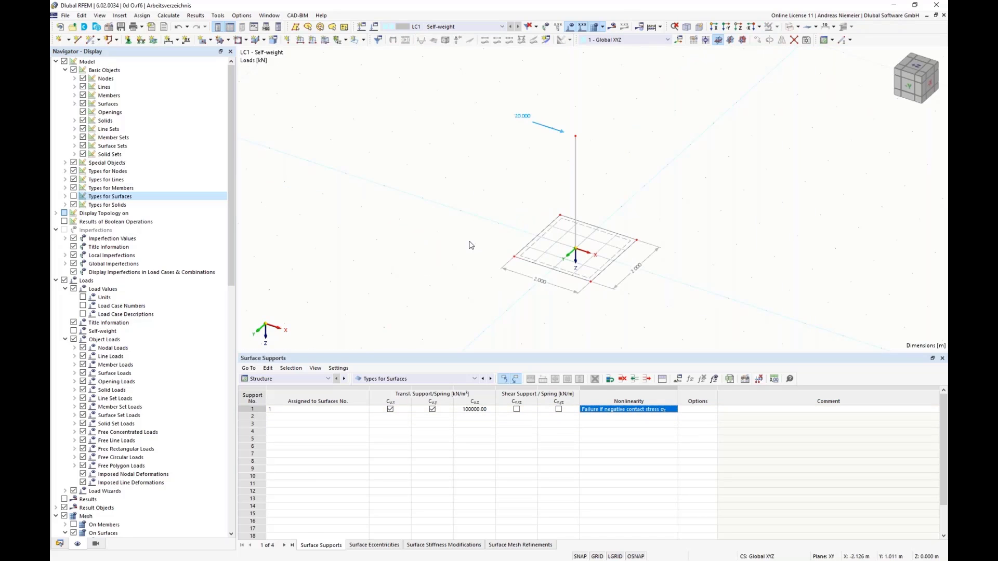
Recalculate the LC1 results with the nonlinear surface support and dismiss the calculation notice.
{"action": "left_click", "coordinate": [613, 27]}
{"action": "left_click", "coordinate": [538, 324]}
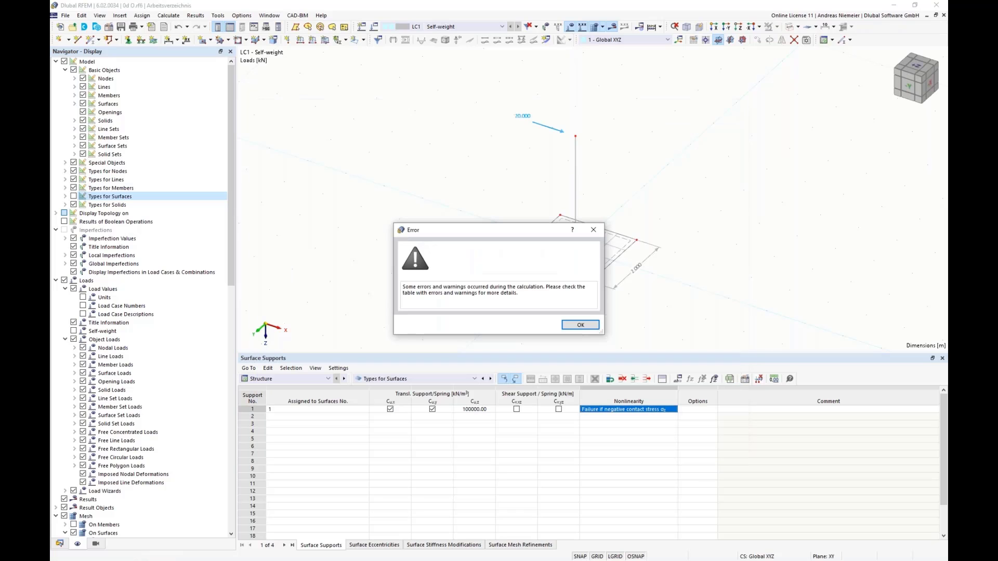
{"action": "left_click", "coordinate": [570, 327]}
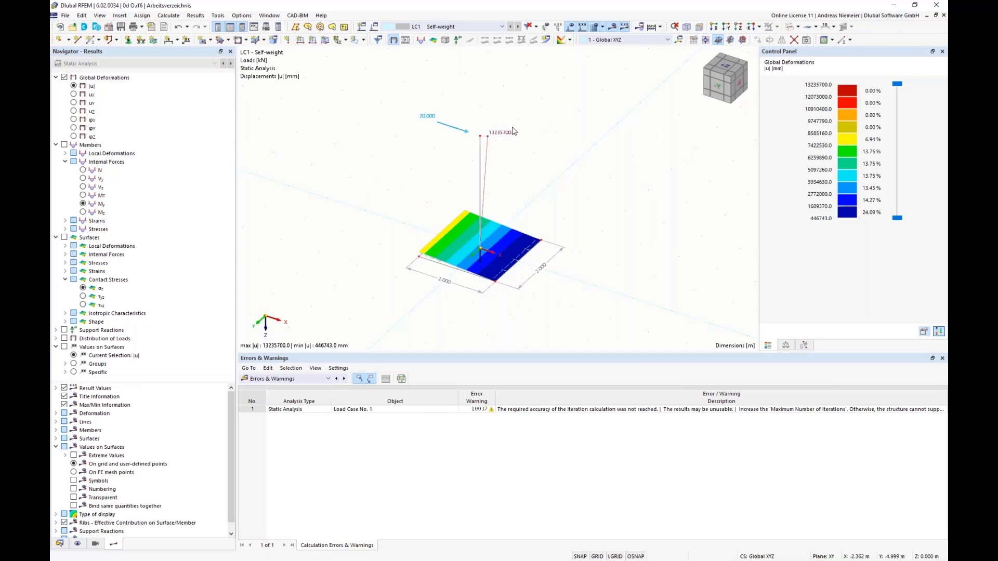
Examine the displacements of the column and its base plate in the −Y side view.
{"action": "left_click", "coordinate": [720, 93]}
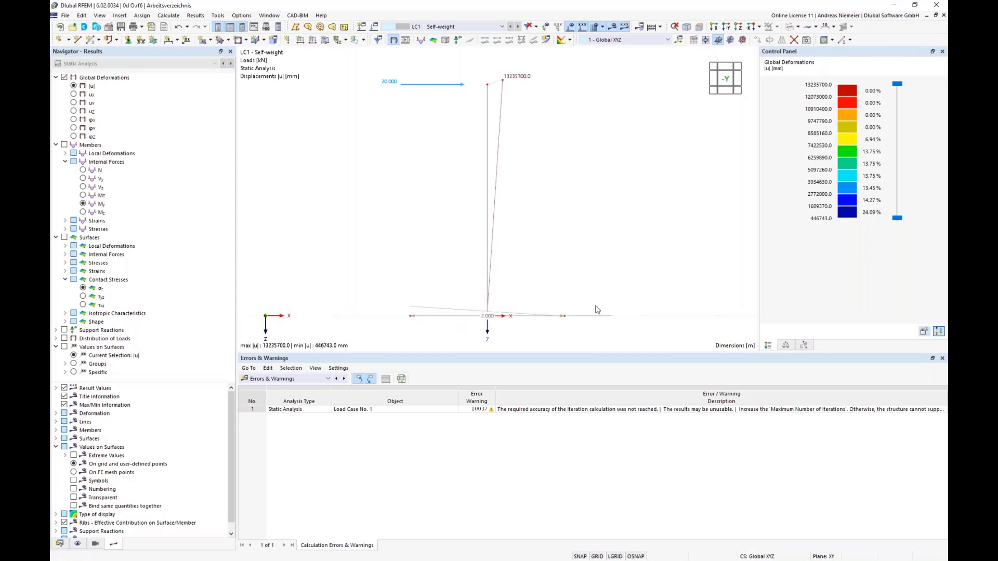
{"action": "scroll", "coordinate": [415, 329], "scroll_direction": "up", "scroll_amount": 2}
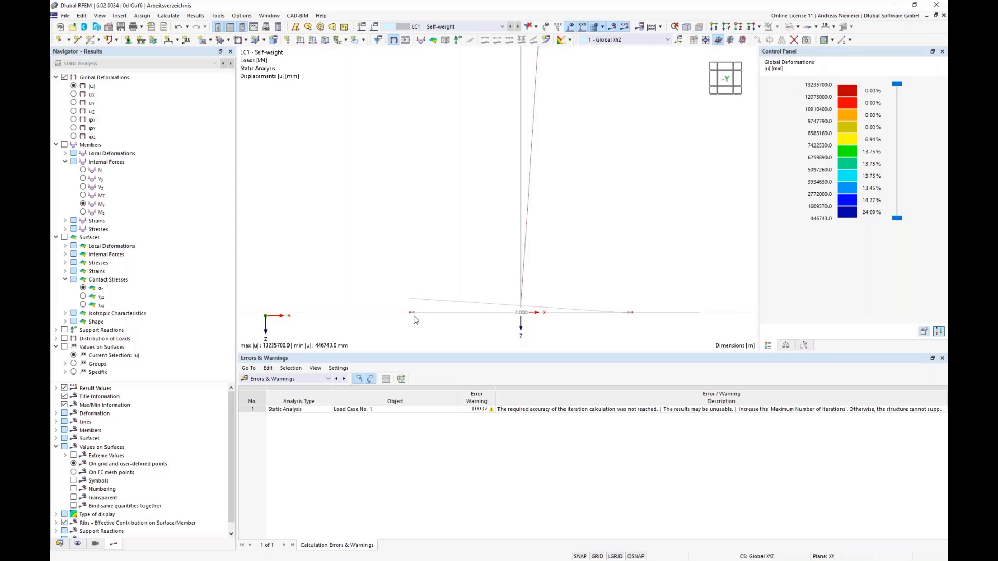
{"action": "scroll", "coordinate": [416, 330], "scroll_direction": "down", "scroll_amount": 1}
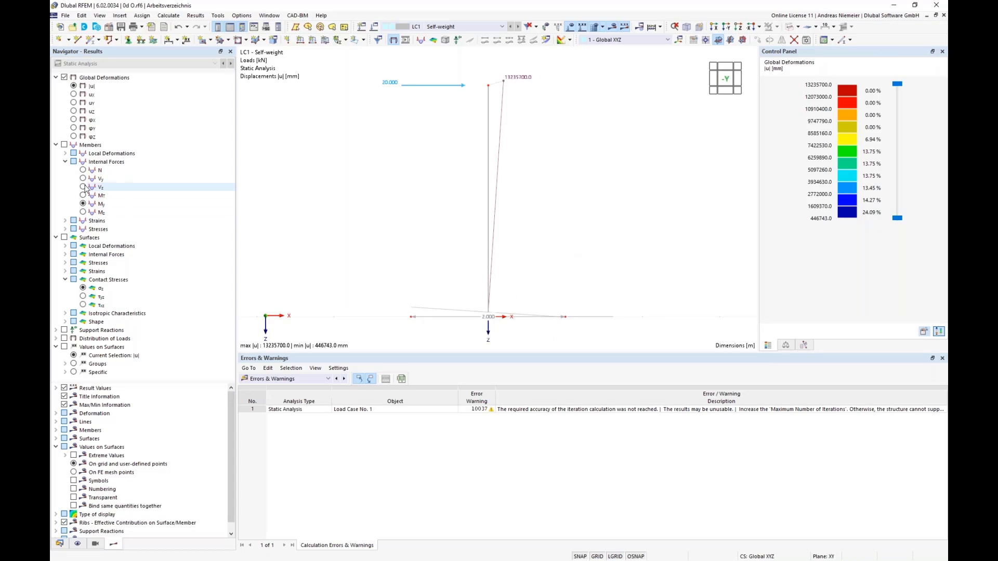
Display the column's bending moment My instead of the global deformations, seen in the −Y side view.
{"action": "left_click", "coordinate": [83, 204]}
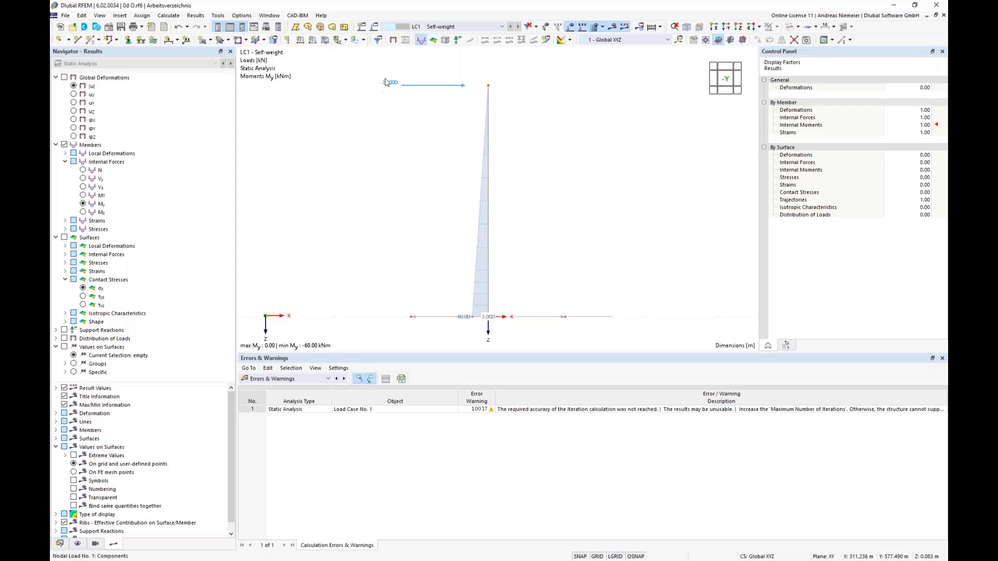
{"action": "middle_click_drag", "start_coordinate": [602, 225], "coordinate": [405, 285], "text": "ctrl"}
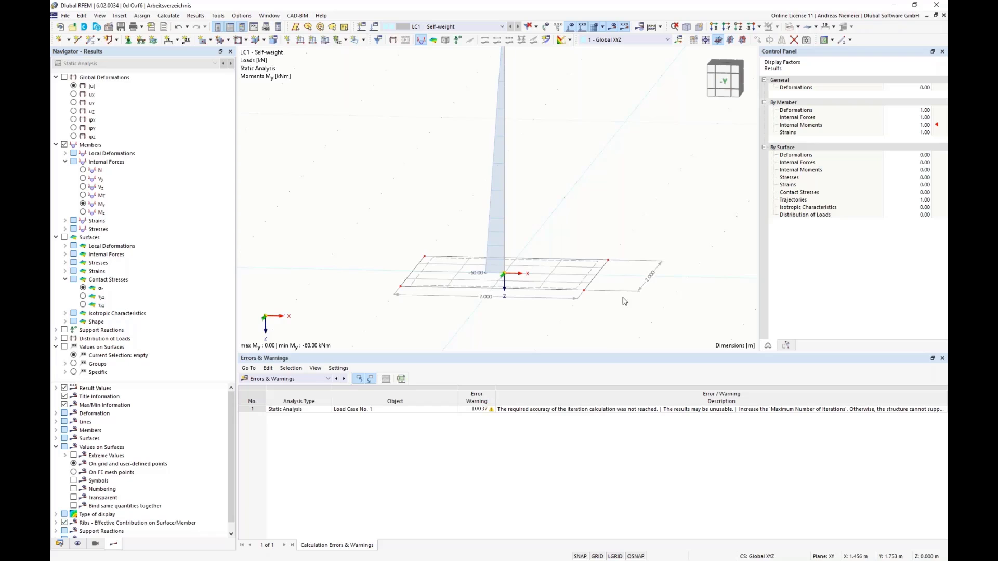
{"action": "left_click_drag", "start_coordinate": [725, 80], "coordinate": [722, 83]}
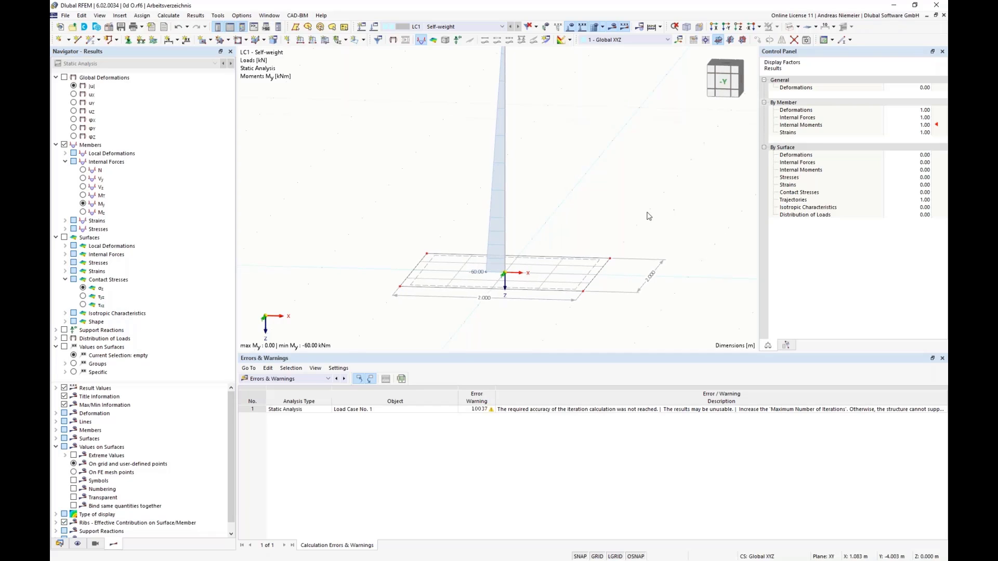
{"action": "left_click", "coordinate": [727, 83]}
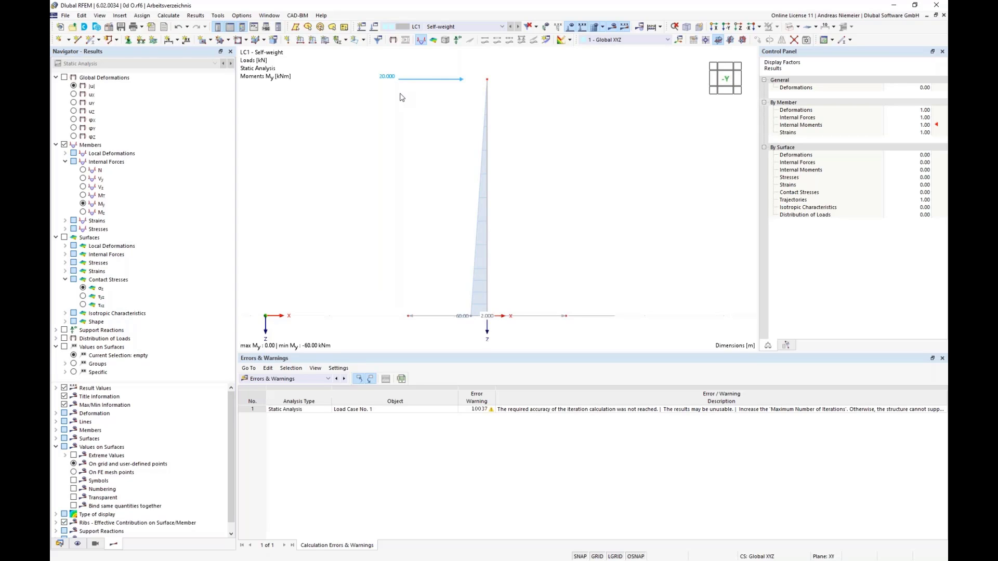
Capture the area with the horizontal load, the column's moment diagram and the base as an image in Snagit Editor.
{"action": "key", "text": "Print"}
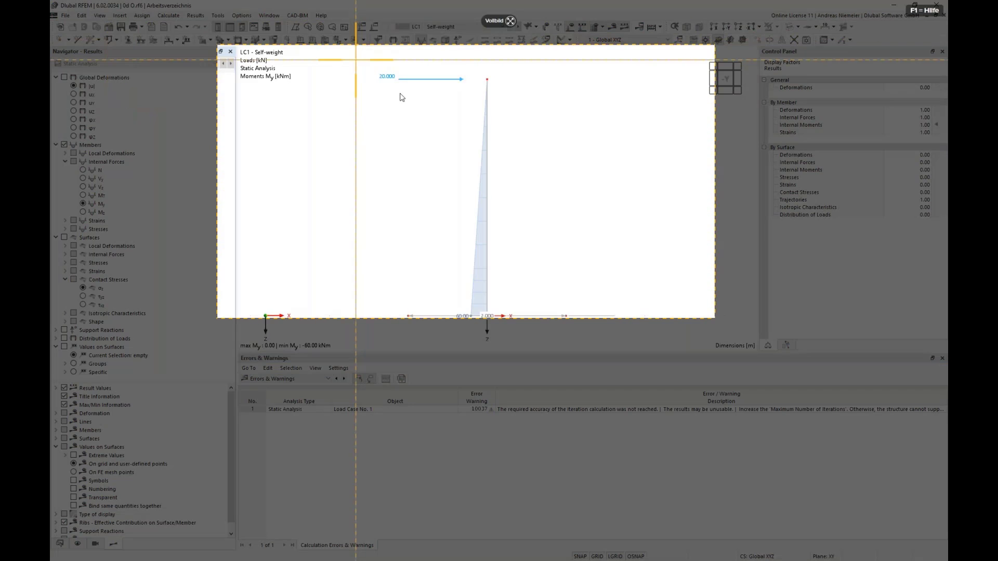
{"action": "left_click_drag", "start_coordinate": [356, 60], "coordinate": [615, 350]}
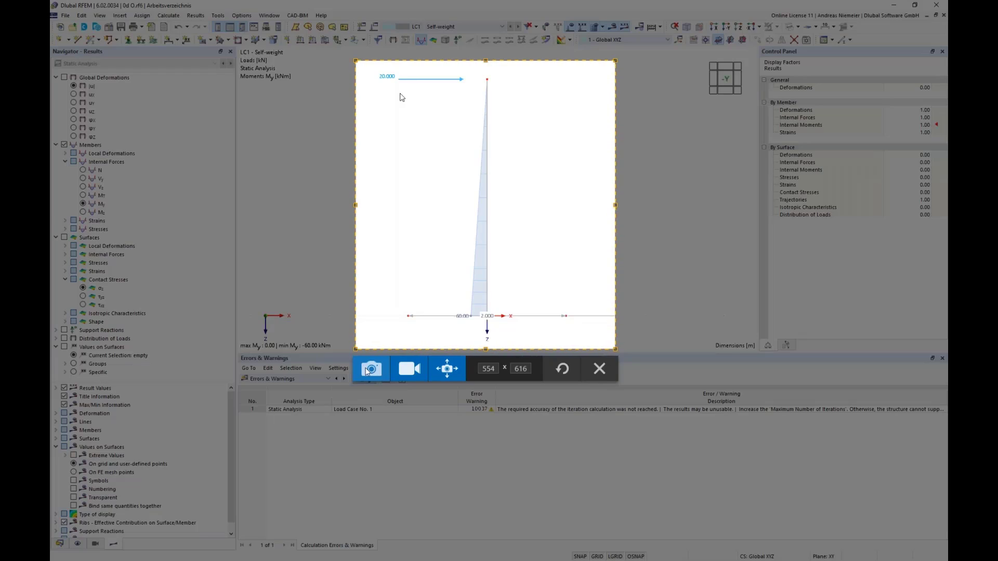
{"action": "left_click", "coordinate": [370, 369]}
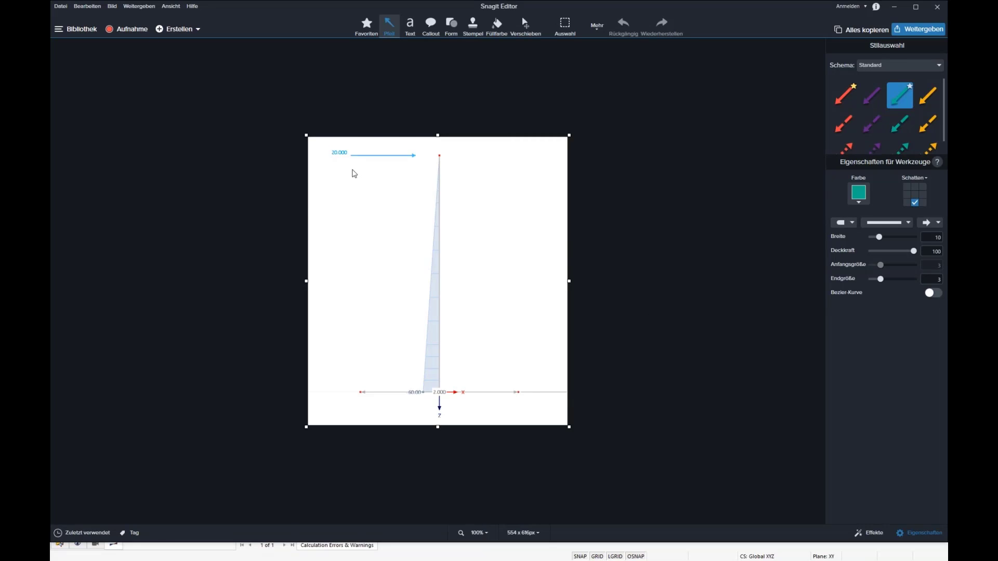
Switch back to RFEM and show the static analysis summary table.
{"action": "key", "text": "alt+Tab"}
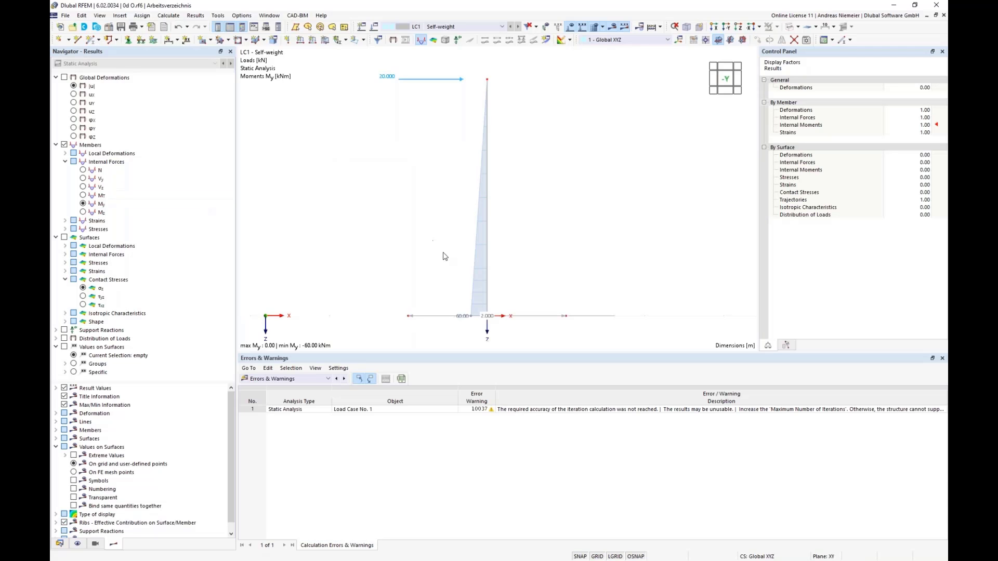
{"action": "left_click", "coordinate": [298, 382]}
{"action": "left_click", "coordinate": [295, 440]}
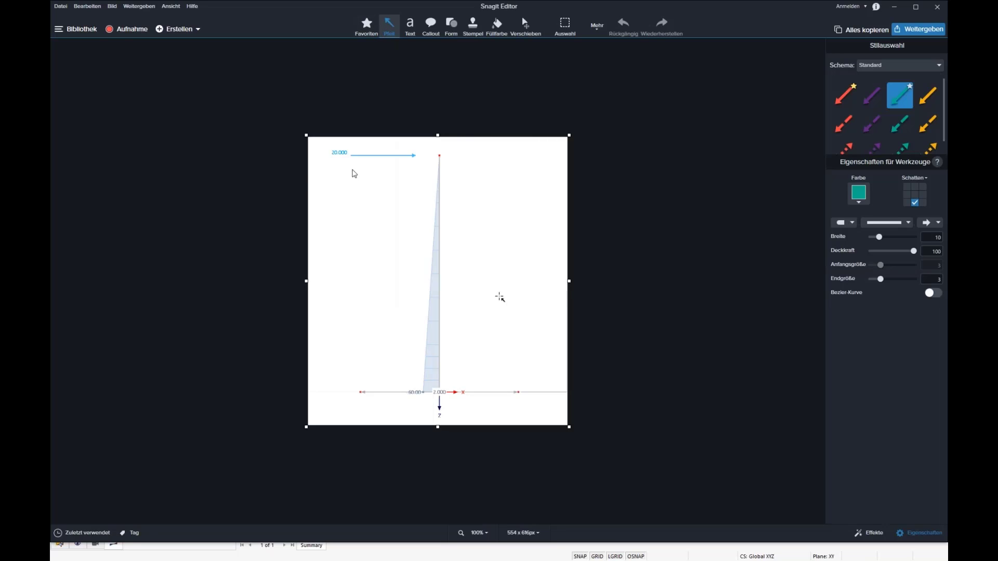
In Snagit Editor, draw a purple arrow downward from the column base, a red downward arrow at the base's right edge and a red upward arrow at the column.
{"action": "left_click", "coordinate": [871, 95]}
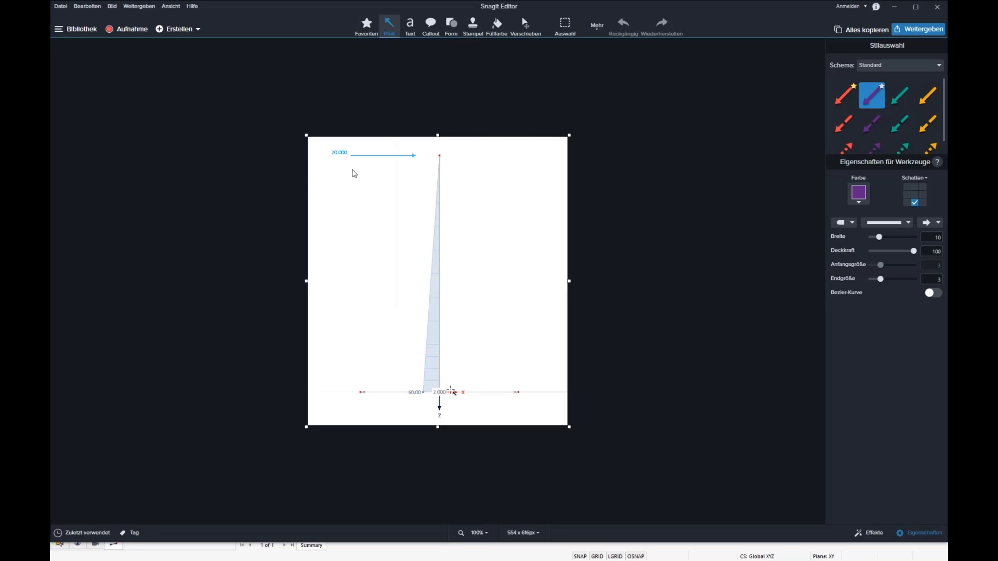
{"action": "left_click_drag", "start_coordinate": [440, 396], "coordinate": [438, 477]}
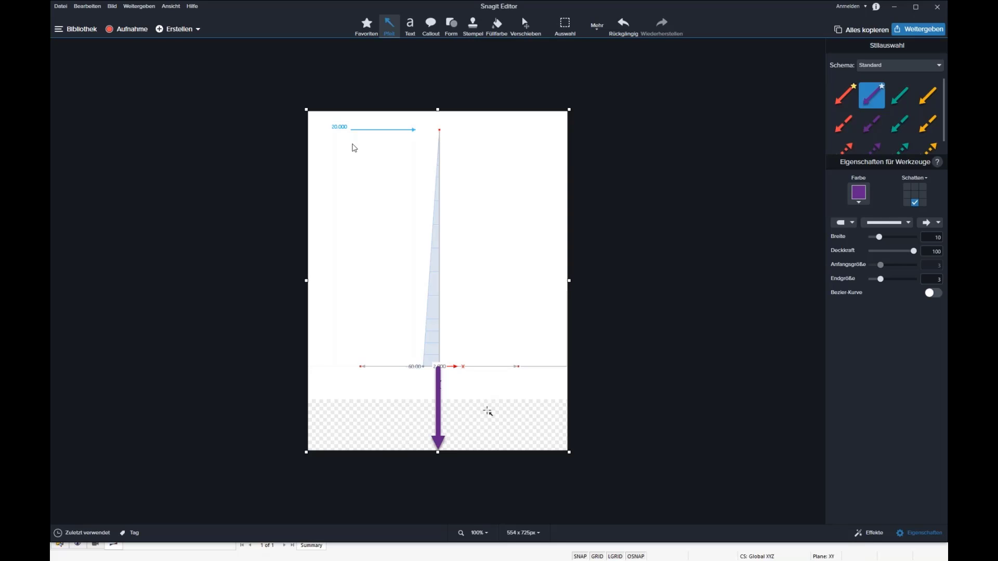
{"action": "left_click", "coordinate": [843, 99]}
{"action": "left_click_drag", "start_coordinate": [518, 314], "coordinate": [517, 367]}
{"action": "left_click_drag", "start_coordinate": [437, 363], "coordinate": [438, 317]}
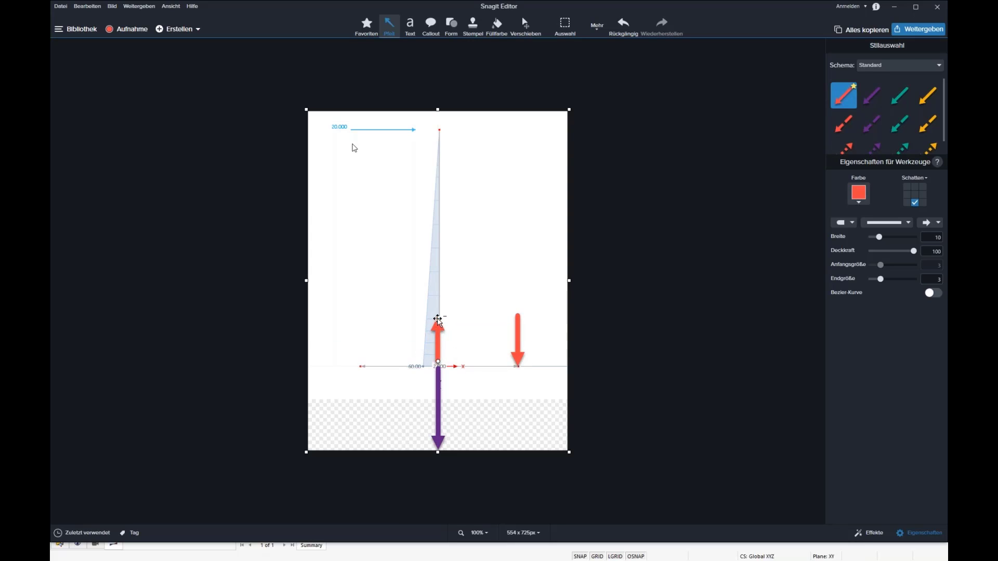
Adjust the positions of the two red force arrows and the purple arrow to align them with the column and the base edge.
{"action": "mouse_move", "coordinate": [521, 341]}
{"action": "left_mouse_down"}
{"action": "mouse_move", "coordinate": [518, 402]}
{"action": "mouse_move", "coordinate": [536, 300]}
{"action": "mouse_move", "coordinate": [525, 430]}
{"action": "mouse_move", "coordinate": [526, 320]}
{"action": "mouse_move", "coordinate": [522, 343]}
{"action": "left_mouse_up"}
{"action": "left_click_drag", "start_coordinate": [439, 338], "coordinate": [441, 334]}
{"action": "left_click", "coordinate": [438, 426]}
{"action": "left_click_drag", "start_coordinate": [437, 425], "coordinate": [437, 422]}
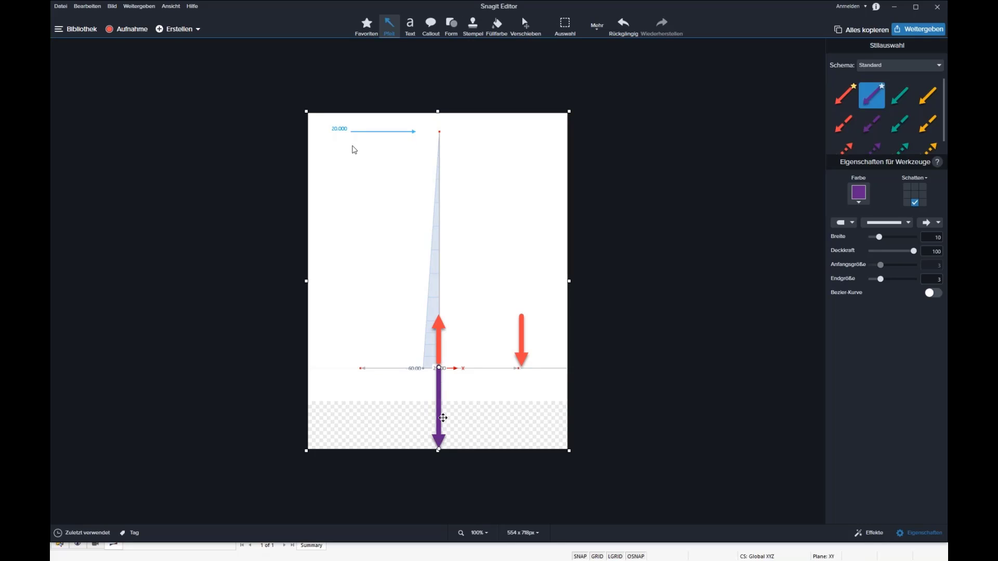
Lengthen both red arrows to match the length of the purple arrow.
{"action": "left_click", "coordinate": [442, 324]}
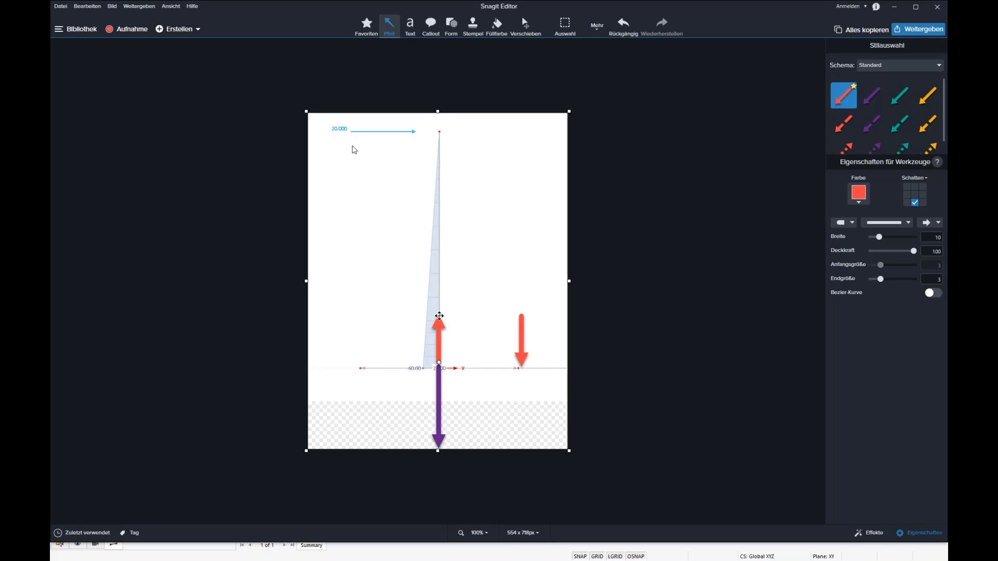
{"action": "left_click_drag", "start_coordinate": [440, 316], "coordinate": [440, 278]}
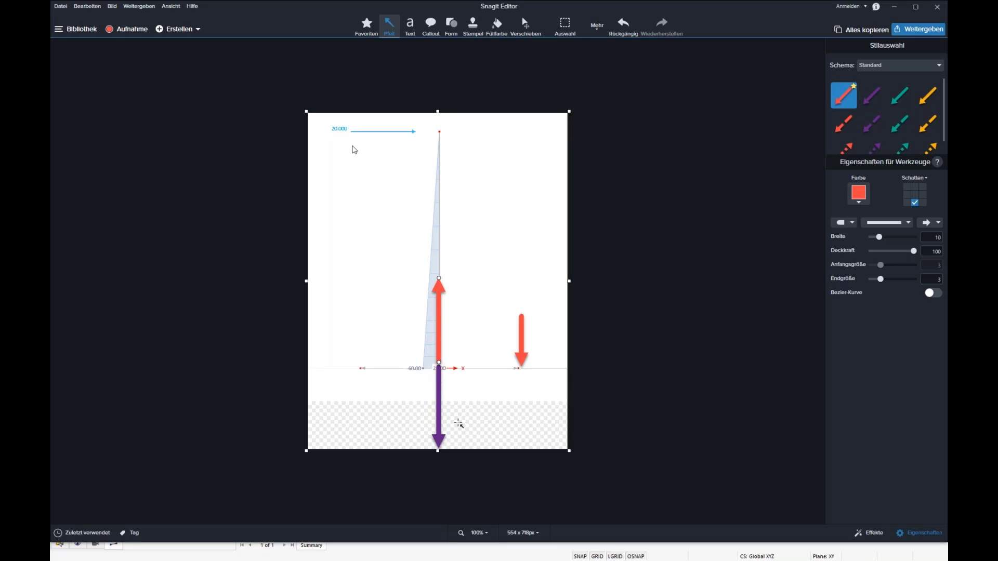
{"action": "left_click", "coordinate": [521, 331]}
{"action": "left_click_drag", "start_coordinate": [522, 316], "coordinate": [520, 281]}
{"action": "left_click", "coordinate": [530, 204]}
Draw a horizontal teal arrow spanning the gap between the two red arrows and give it arrowheads at both ends.
{"action": "left_click", "coordinate": [900, 95]}
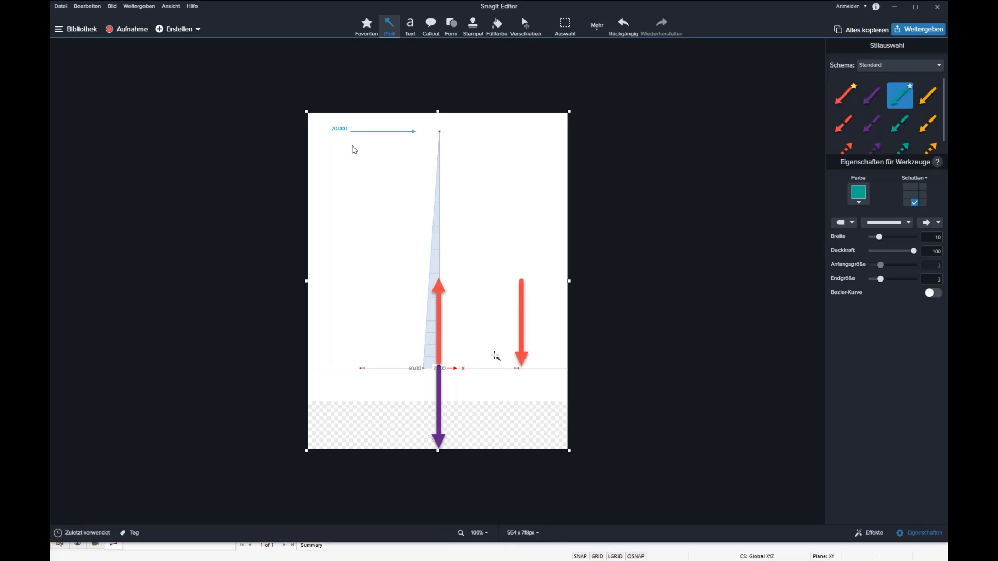
{"action": "left_click_drag", "start_coordinate": [458, 327], "coordinate": [521, 326]}
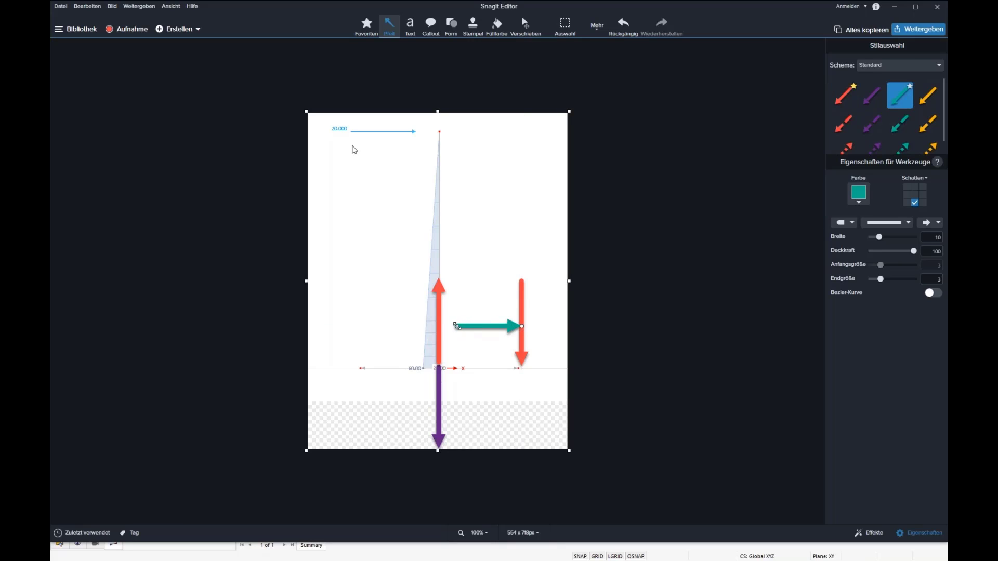
{"action": "left_click_drag", "start_coordinate": [457, 326], "coordinate": [445, 327]}
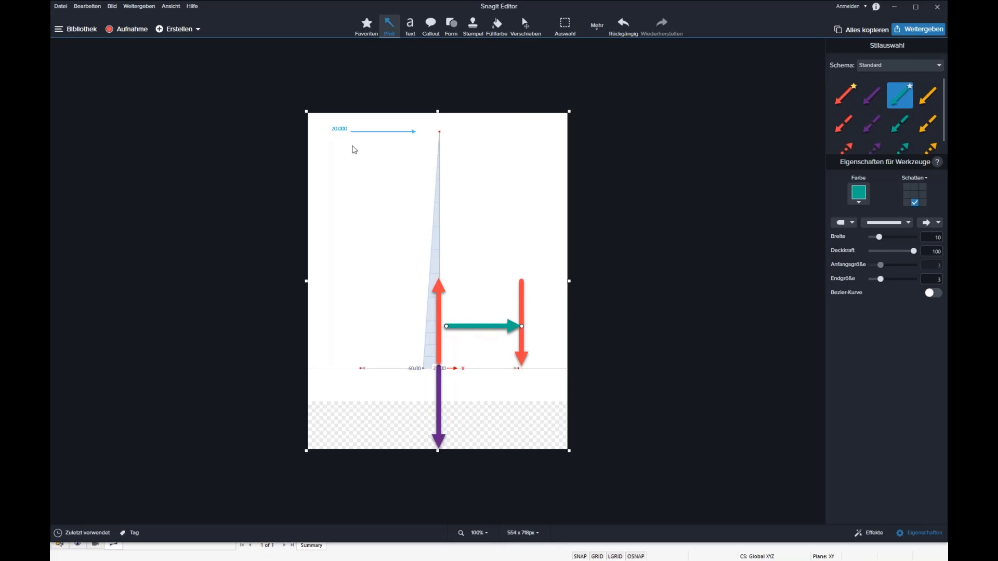
{"action": "left_click", "coordinate": [843, 223]}
{"action": "left_click", "coordinate": [842, 244]}
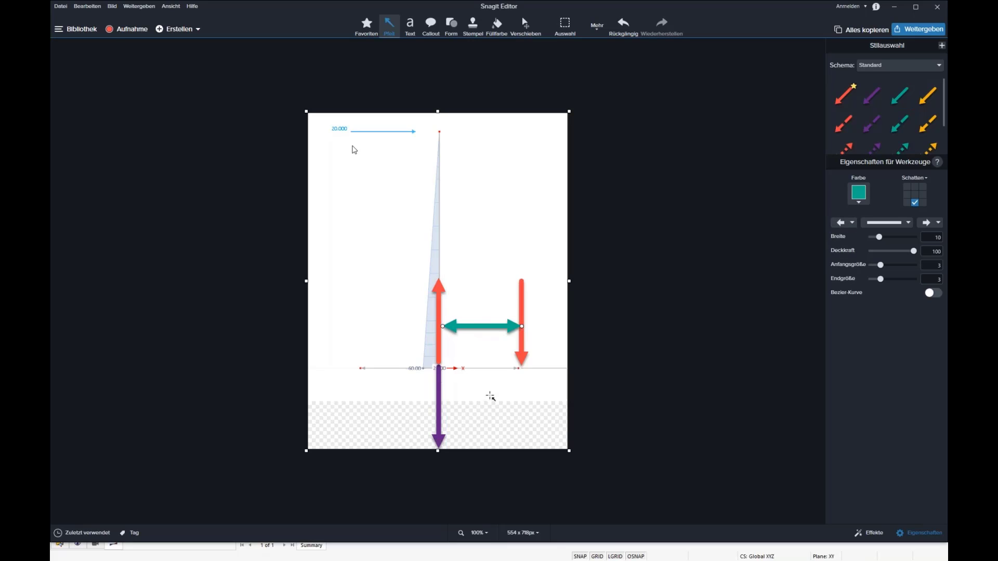
Widen the canvas to 944 px on the side beyond the base edge and fill the transparent area white.
{"action": "mouse_move", "coordinate": [471, 323]}
{"action": "left_mouse_down"}
{"action": "mouse_move", "coordinate": [479, 380]}
{"action": "mouse_move", "coordinate": [481, 327]}
{"action": "left_mouse_up"}
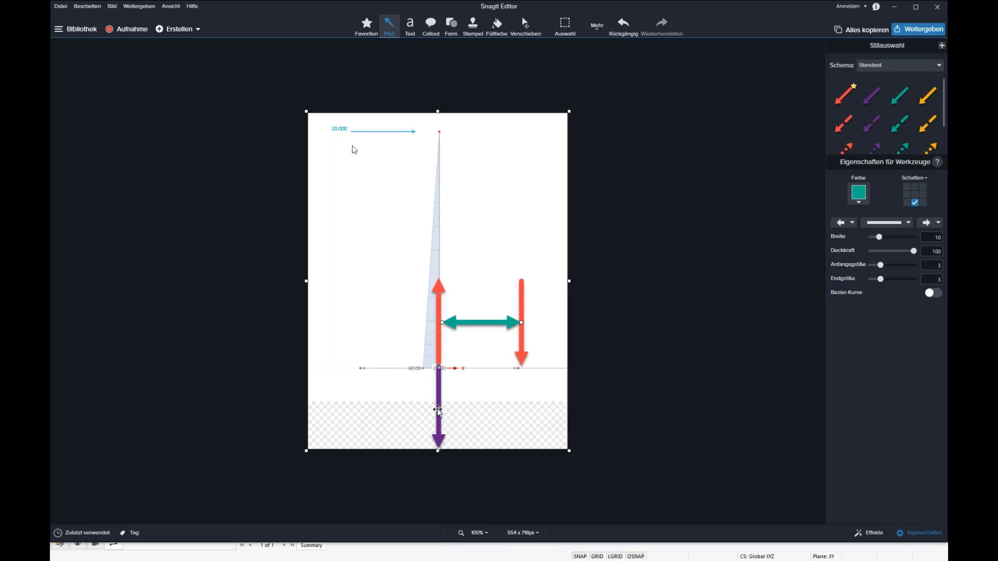
{"action": "left_click_drag", "start_coordinate": [569, 282], "coordinate": [749, 286]}
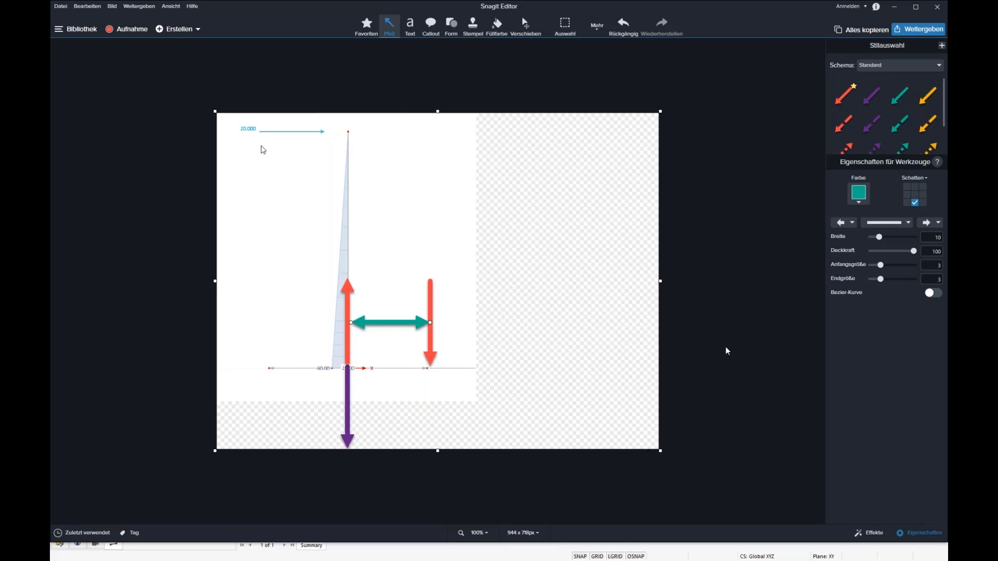
{"action": "left_click", "coordinate": [496, 25]}
{"action": "left_click", "coordinate": [537, 374]}
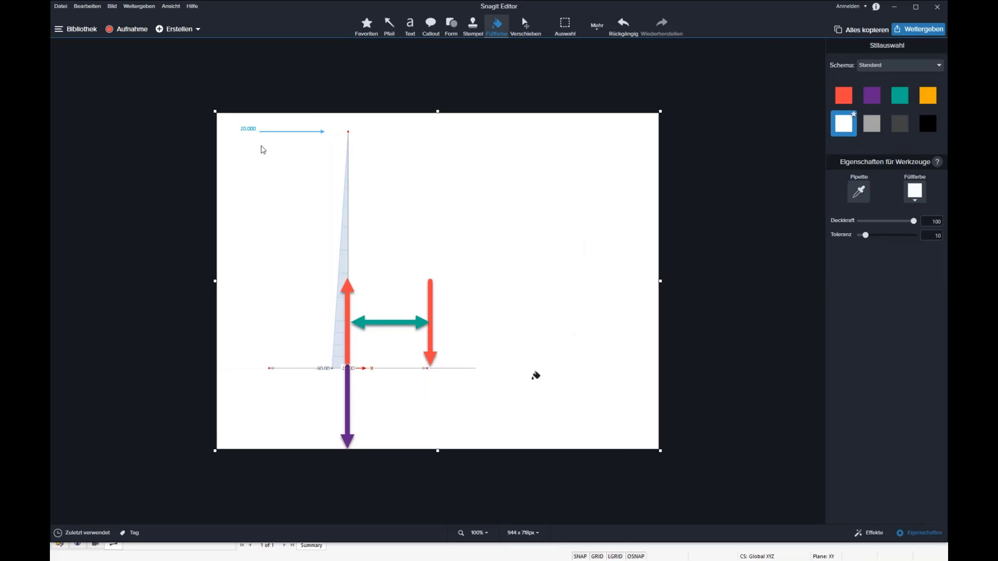
Shift the teal double-headed arrow slightly so that it starts at the column axis.
{"action": "left_click", "coordinate": [409, 23]}
{"action": "left_click_drag", "start_coordinate": [472, 204], "coordinate": [611, 301]}
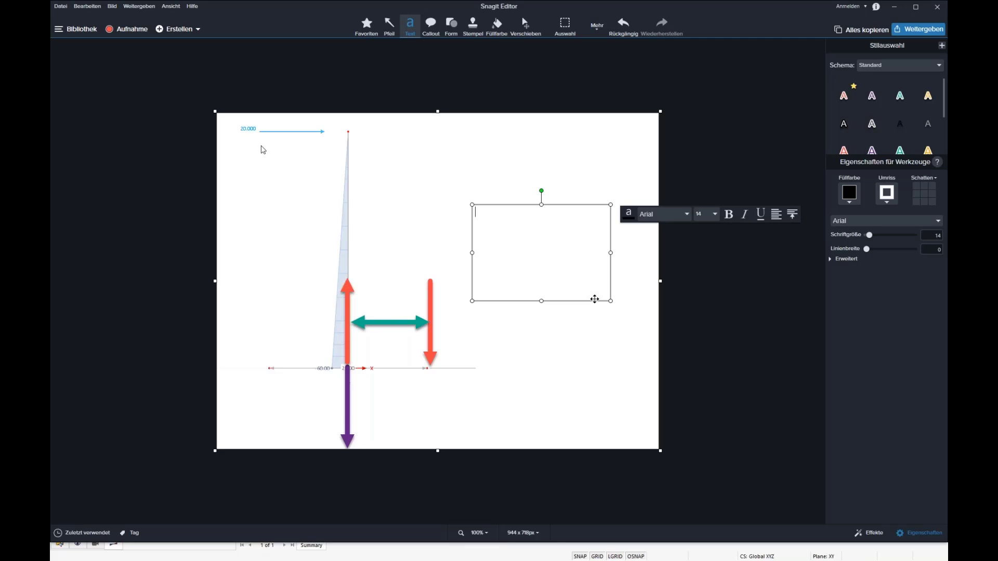
{"action": "left_click", "coordinate": [381, 321]}
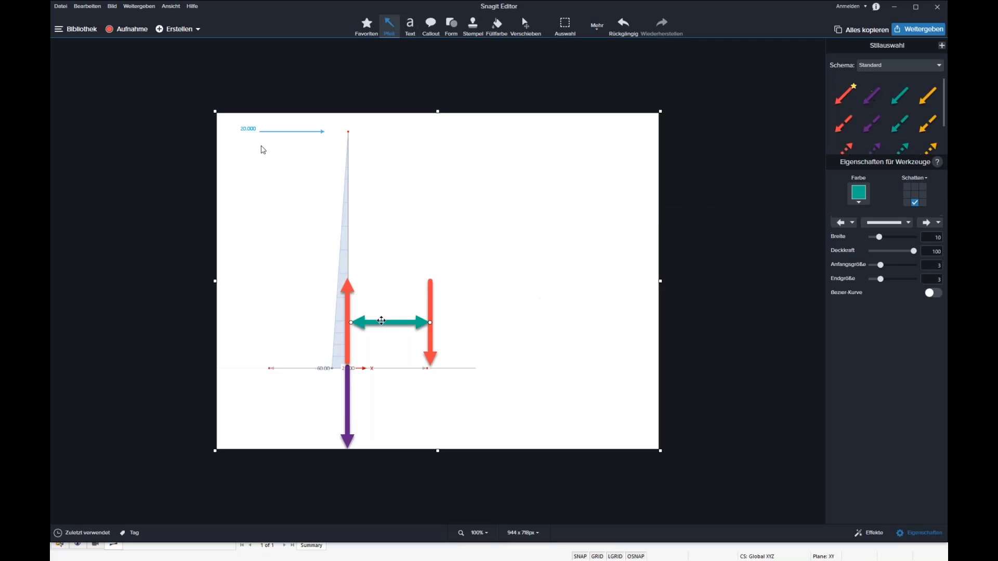
{"action": "left_click_drag", "start_coordinate": [381, 321], "coordinate": [384, 323]}
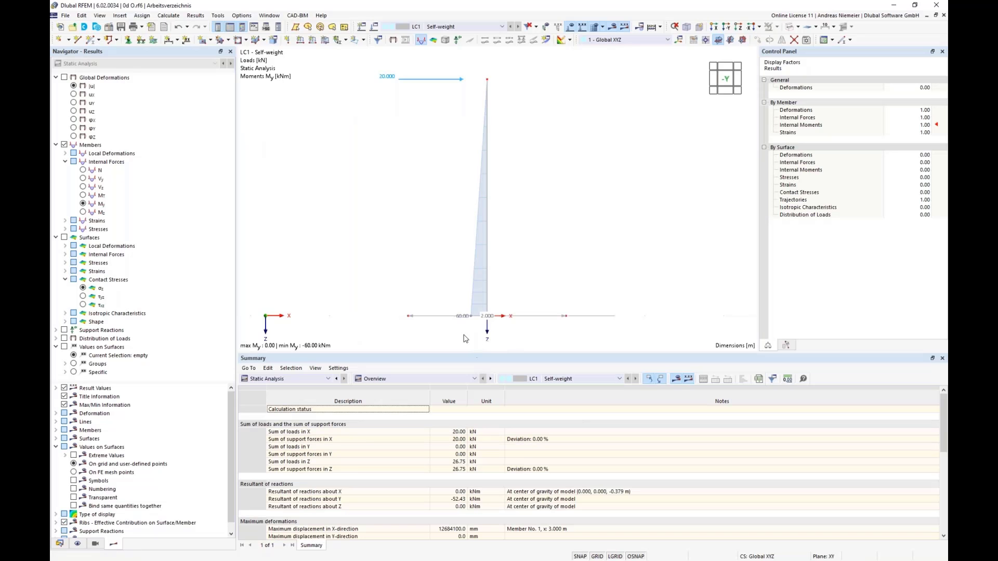
Switch to RFEM and show the whole base in plan view along the Z-axis.
{"action": "scroll", "coordinate": [594, 247], "scroll_direction": "up", "scroll_amount": 1}
{"action": "scroll", "coordinate": [585, 227], "scroll_direction": "up", "scroll_amount": 2}
{"action": "middle_click_drag", "start_coordinate": [585, 228], "coordinate": [561, 260], "text": "ctrl"}
{"action": "scroll", "coordinate": [561, 261], "scroll_direction": "down", "scroll_amount": 1}
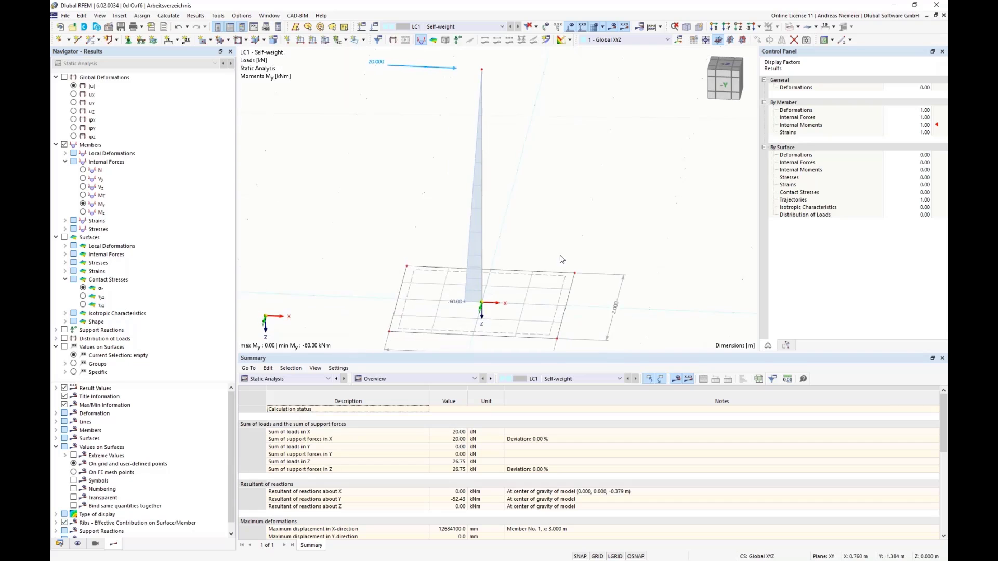
{"action": "scroll", "coordinate": [470, 338], "scroll_direction": "up", "scroll_amount": 2}
{"action": "middle_click_drag", "start_coordinate": [470, 346], "coordinate": [470, 298]}
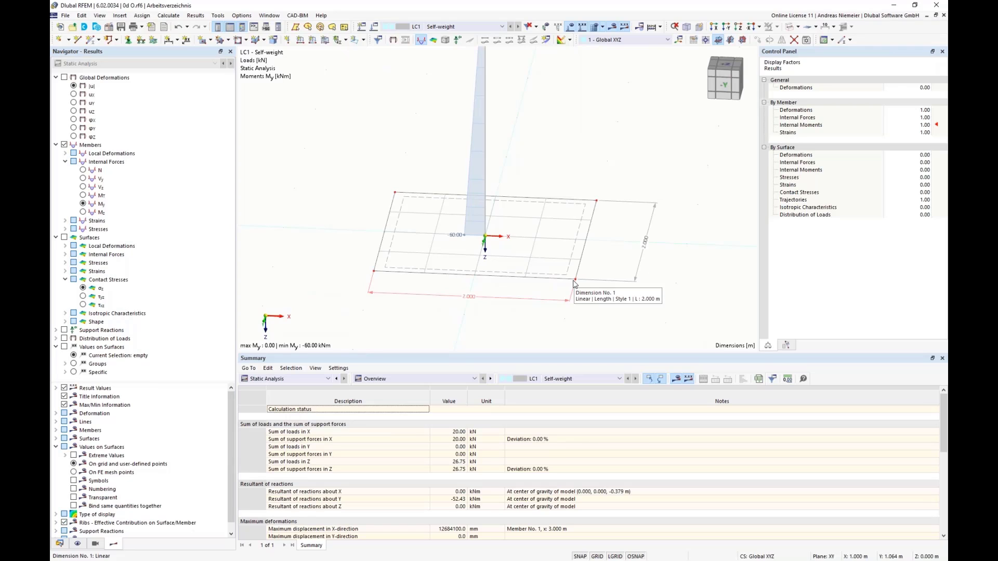
{"action": "left_click", "coordinate": [739, 27]}
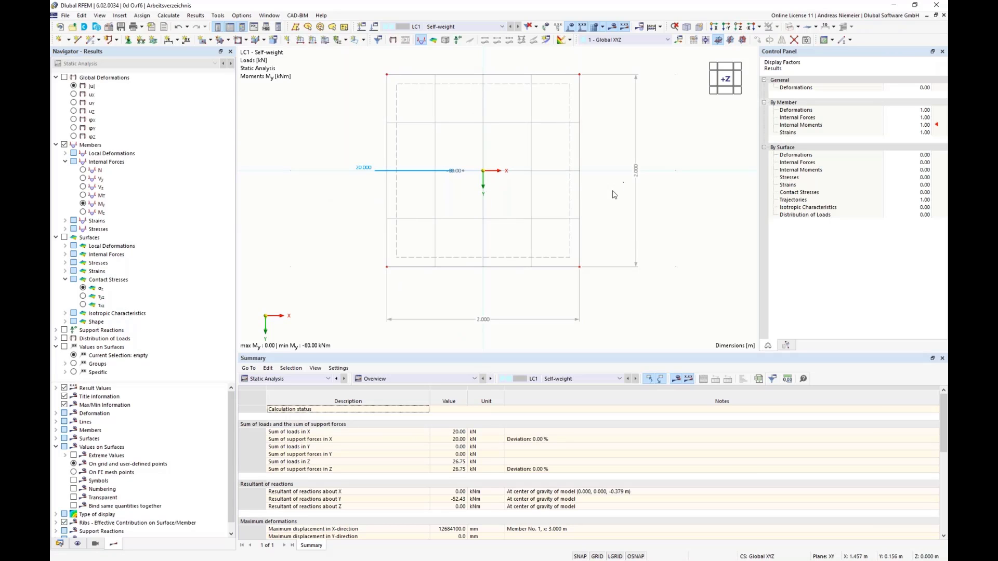
{"action": "scroll", "coordinate": [503, 176], "scroll_direction": "up", "scroll_amount": 1}
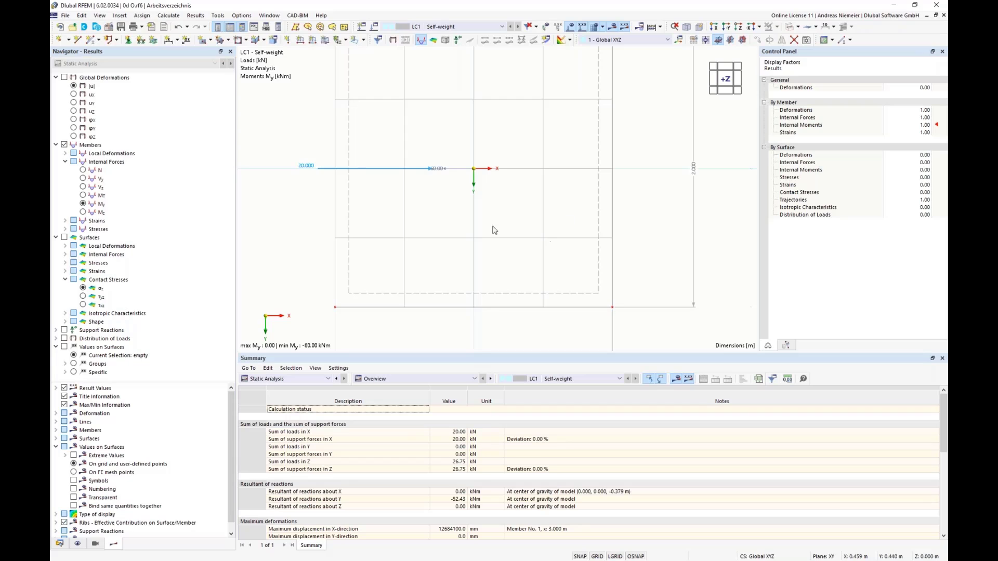
{"action": "scroll", "coordinate": [446, 233], "scroll_direction": "down", "scroll_amount": 1}
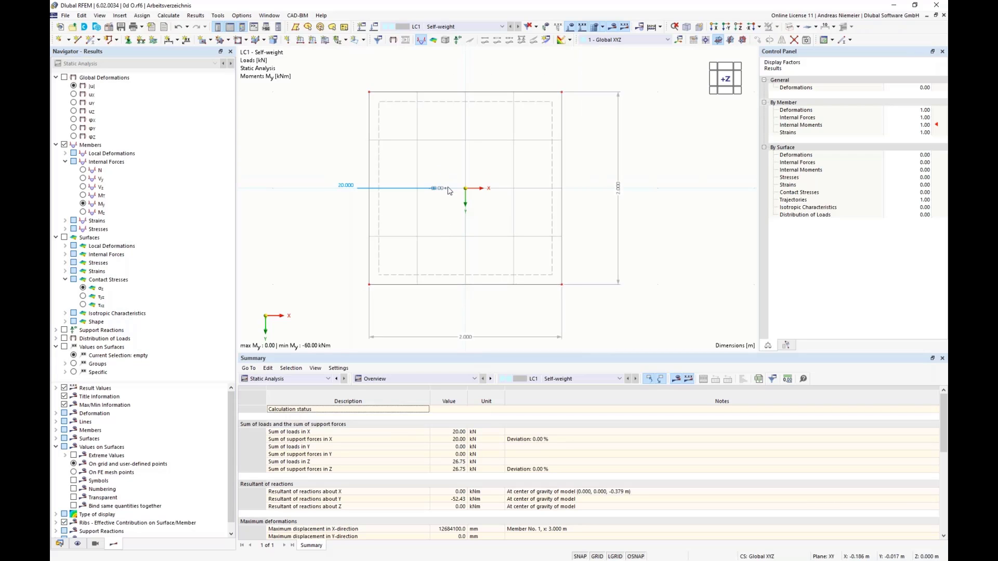
Capture the plan view of the base as a screenshot and open it in Snagit Editor.
{"action": "key", "text": "Print"}
{"action": "left_click_drag", "start_coordinate": [357, 82], "coordinate": [571, 308]}
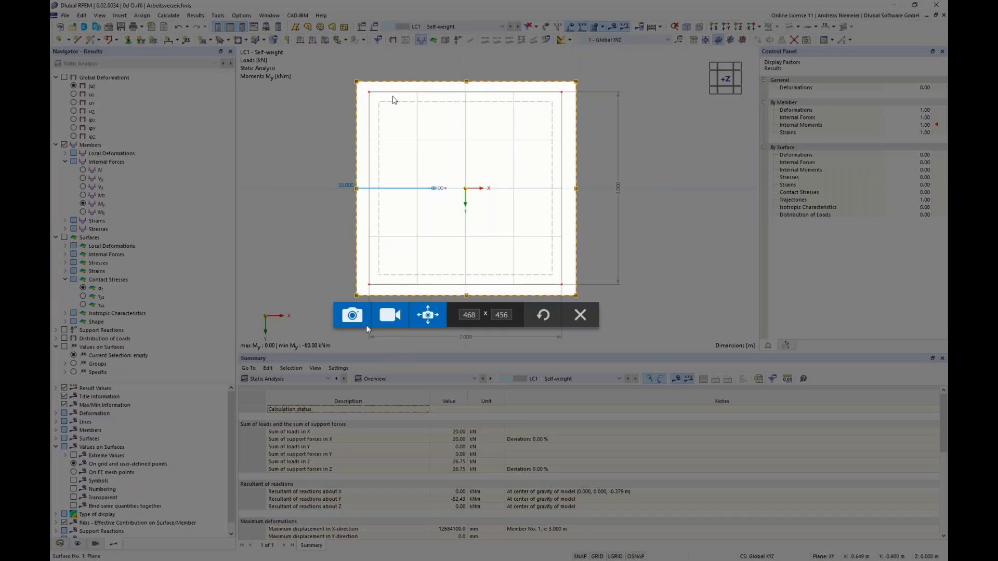
{"action": "left_click", "coordinate": [352, 321]}
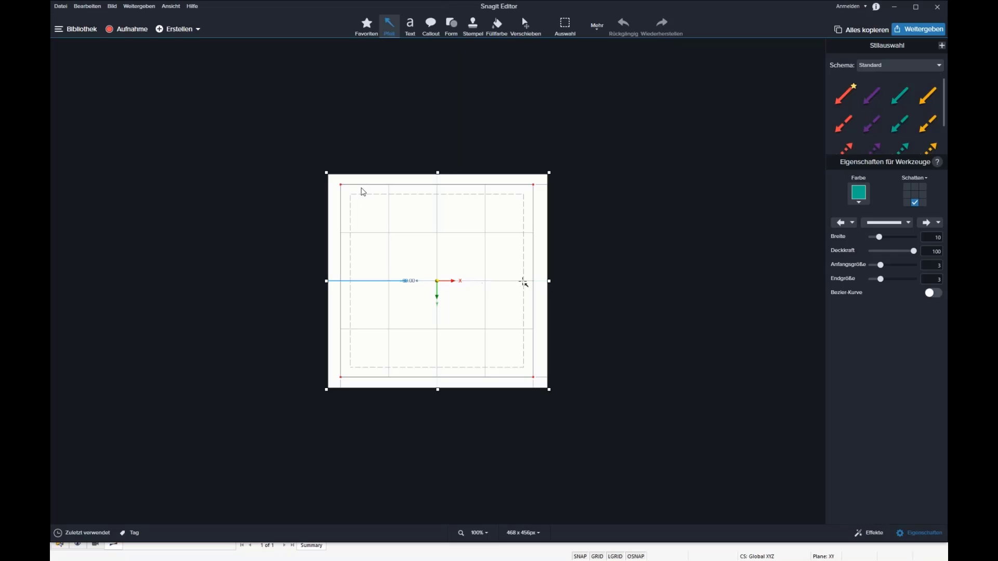
{"action": "left_click_drag", "start_coordinate": [530, 254], "coordinate": [517, 275]}
{"action": "key", "text": "Delete"}
Paste the captured plan view into the force arrow sketch, scale it to match the base width and align it beneath the column.
{"action": "left_click", "coordinate": [78, 533]}
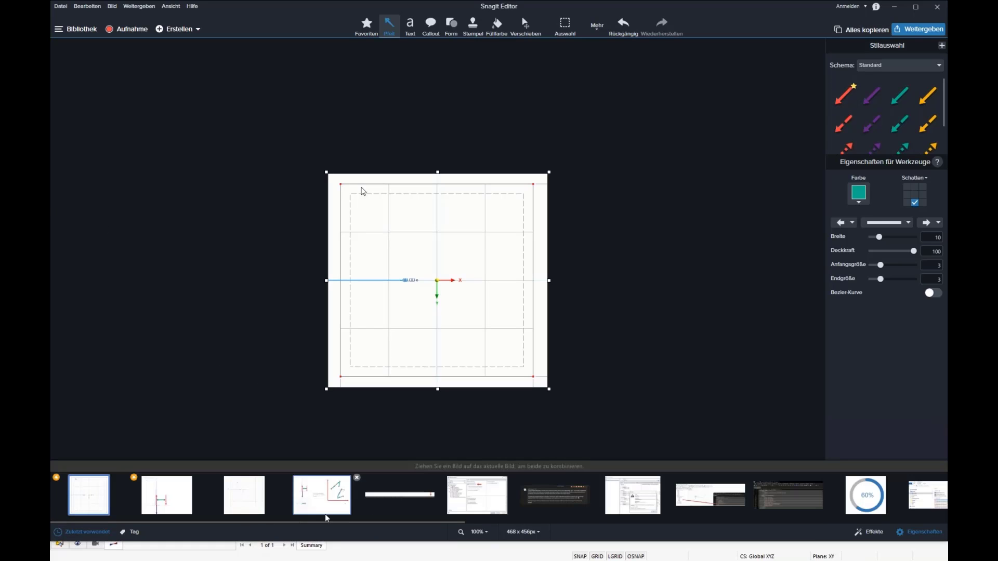
{"action": "left_click", "coordinate": [169, 507]}
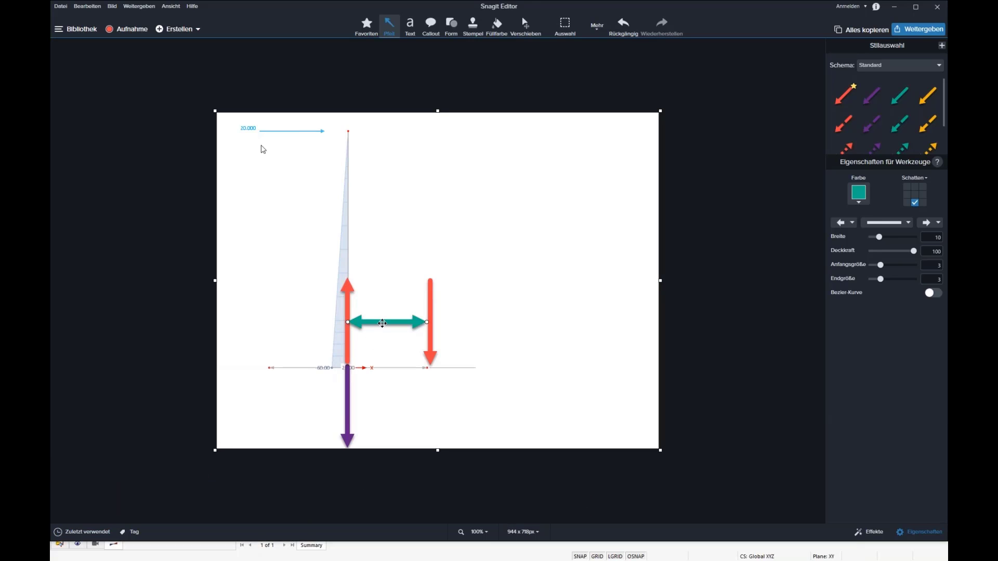
{"action": "key", "text": "ctrl+v"}
{"action": "left_click_drag", "start_coordinate": [336, 253], "coordinate": [325, 400]}
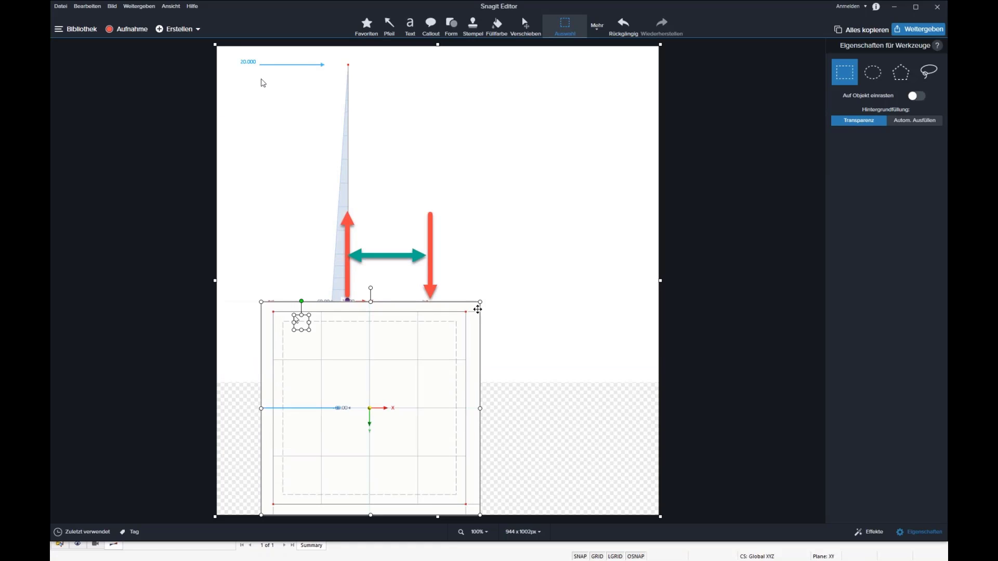
{"action": "left_click", "coordinate": [490, 314]}
{"action": "left_click_drag", "start_coordinate": [476, 310], "coordinate": [435, 355]}
{"action": "left_click_drag", "start_coordinate": [378, 412], "coordinate": [379, 432]}
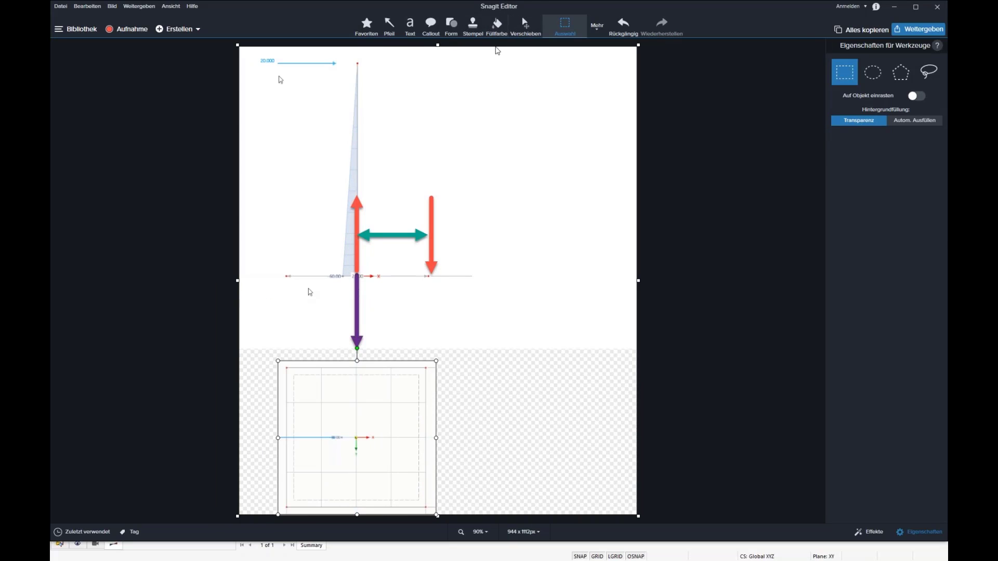
Fill the transparent canvas area white and copy the teal arrow onto the plan view, starting at the column centre.
{"action": "left_click", "coordinate": [496, 26]}
{"action": "left_click", "coordinate": [511, 376]}
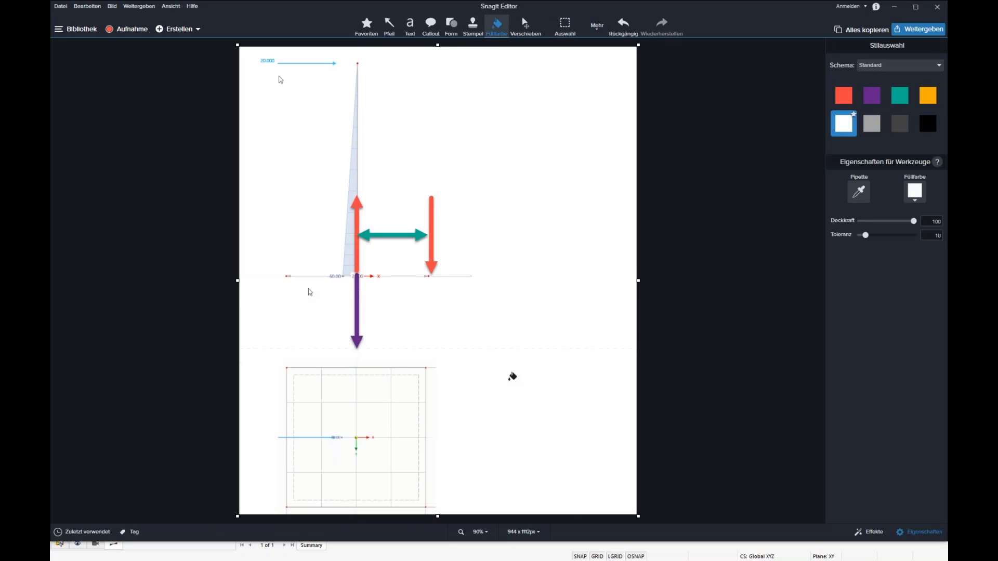
{"action": "left_click", "coordinate": [525, 24]}
{"action": "left_click", "coordinate": [393, 235]}
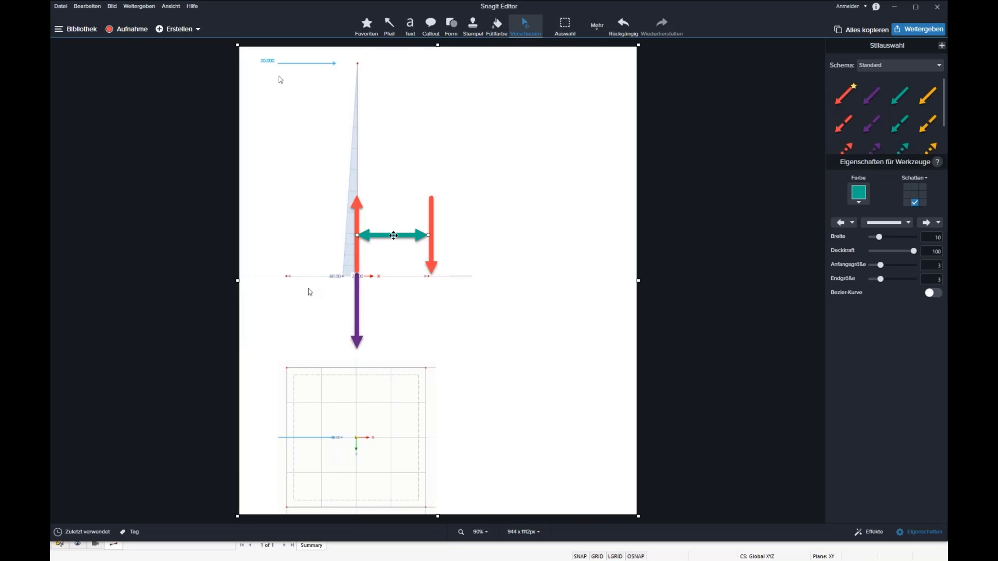
{"action": "left_click_drag", "start_coordinate": [393, 236], "coordinate": [421, 440], "text": "ctrl"}
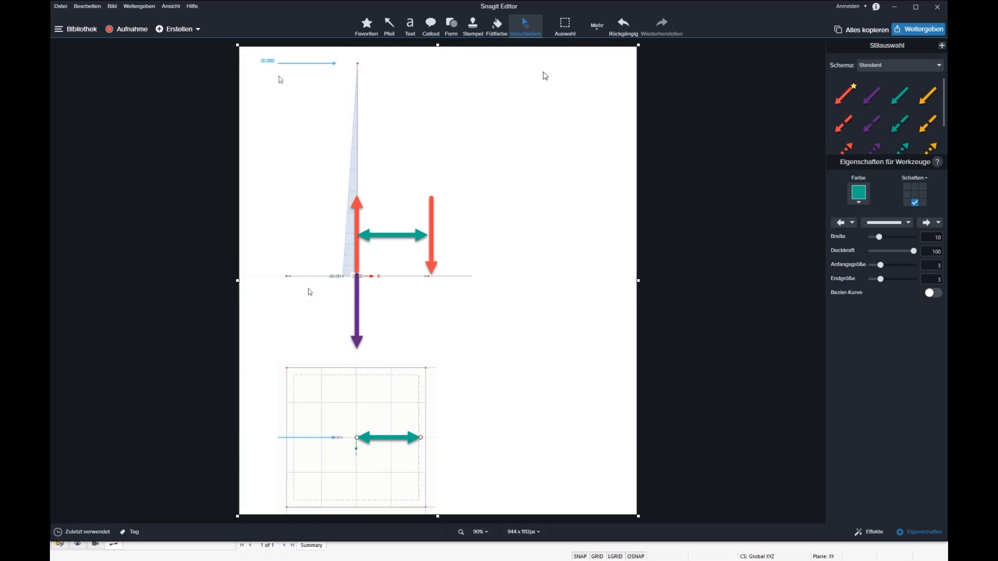
Add a text box beside the column reading "H = 0,5 m + 0,5 m (0,5 + 0,289) = 0,894 m", wide enough for one line.
{"action": "left_click", "coordinate": [410, 25]}
{"action": "left_click", "coordinate": [479, 178]}
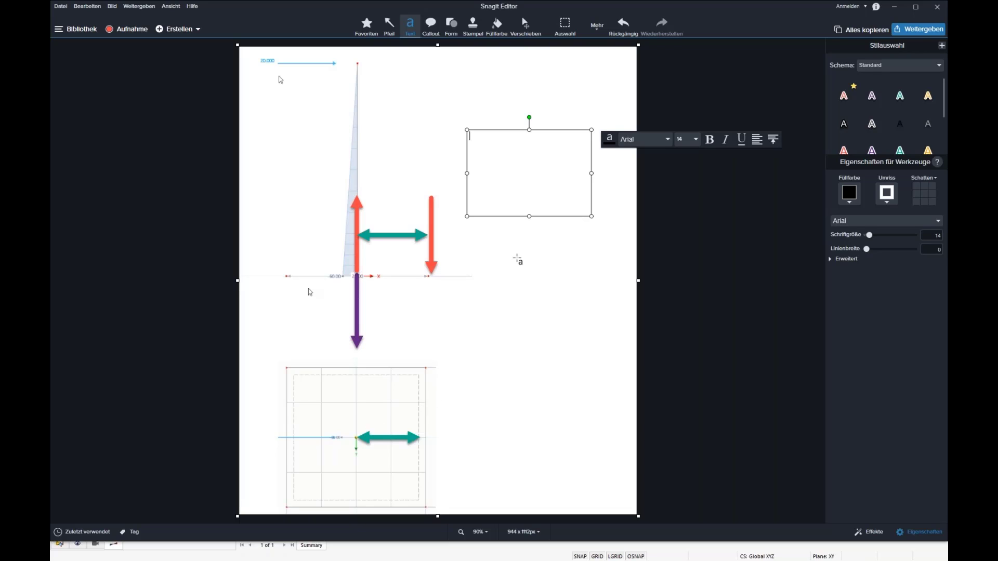
{"action": "type", "text": "H ="}
{"action": "type", "text": "0,5"}
{"action": "type", "text": "0,289"}
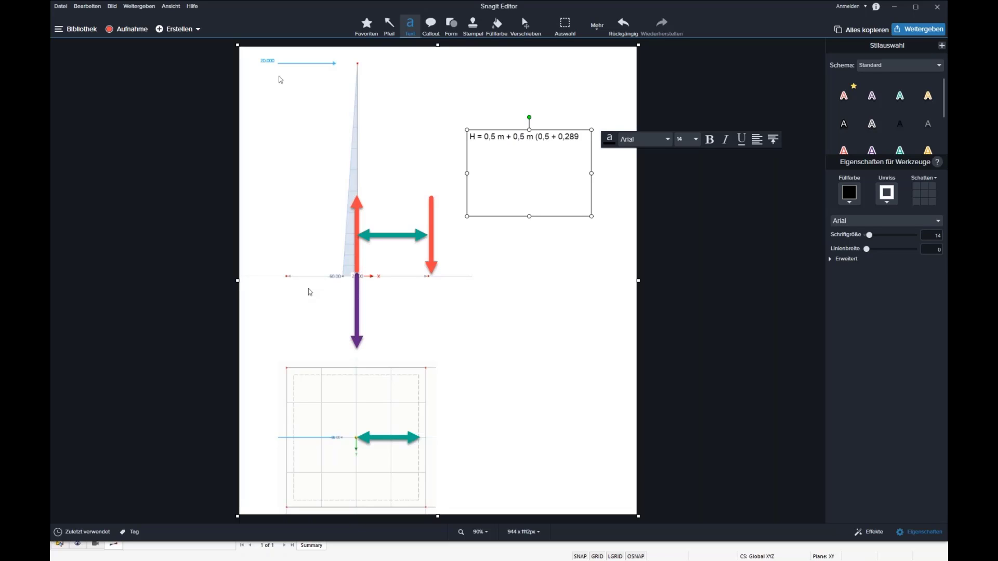
{"action": "type", "text": ")"}
{"action": "type", "text": "= 0,894"}
{"action": "left_click_drag", "start_coordinate": [592, 173], "coordinate": [628, 174]}
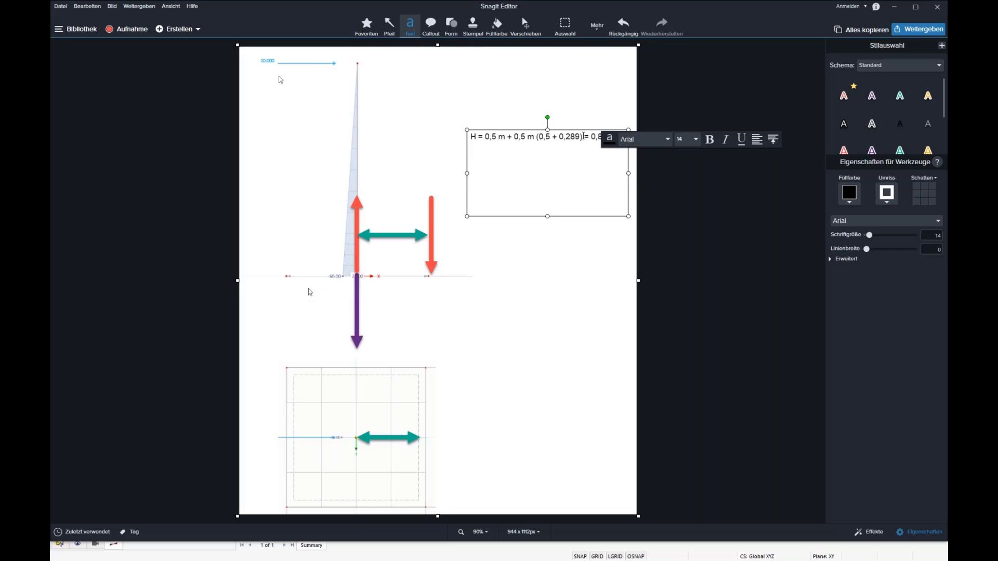
{"action": "type", "text": "m"}
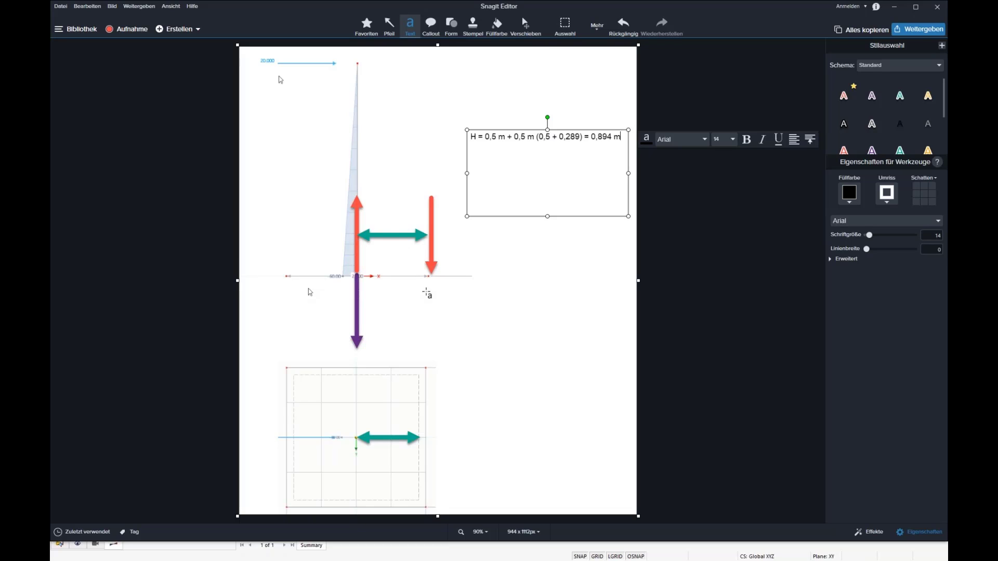
Add a second line to the text box: "M / V = H = 0,894 m = (F * 3m) / 26,75 kN".
{"action": "key", "text": "Return"}
{"action": "type", "text": "M / V = H = 0,894 m = ("}
{"action": "type", "text": "F * 3m)"}
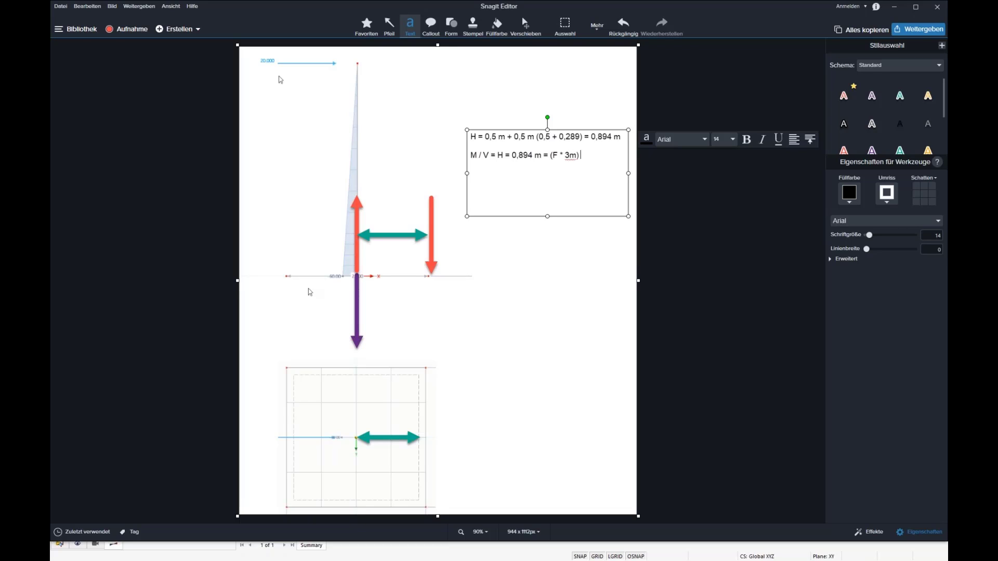
{"action": "type", "text": " / "}
{"action": "type", "text": "26"}
{"action": "type", "text": ",75"}
{"action": "type", "text": " kN "}
{"action": "type", "text": "F"}
{"action": "type", "text": " ="}
{"action": "type", "text": " 7,"}
{"action": "type", "text": "97 kN"}
Finish the text box with the resulting force on a third line: "F = 7,97 kN".
{"action": "left_click", "coordinate": [621, 274]}
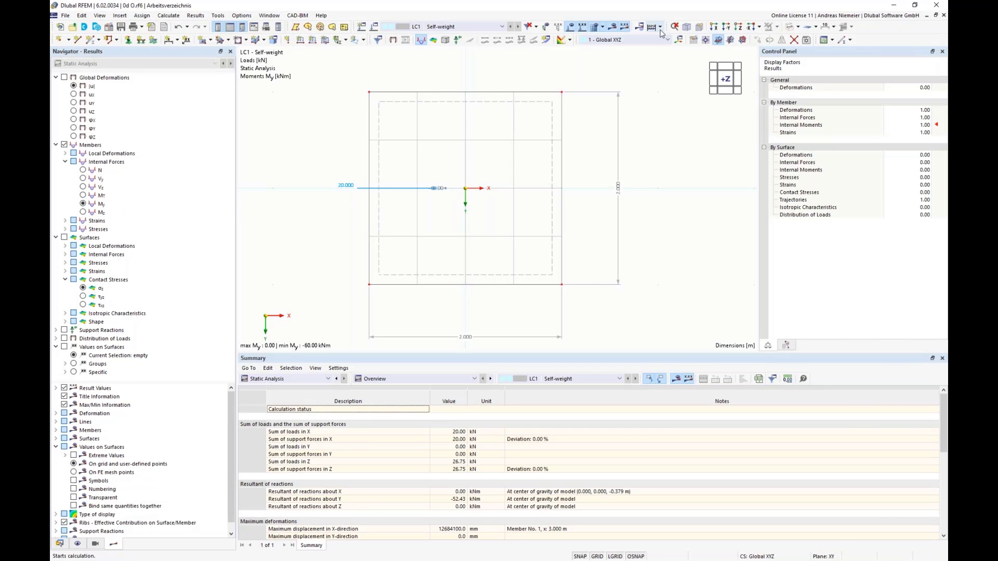
In RFEM, set the force Fx of the nodal load at the column top to 7.9 kN.
{"action": "left_click", "coordinate": [652, 27]}
{"action": "double_click", "coordinate": [449, 88]}
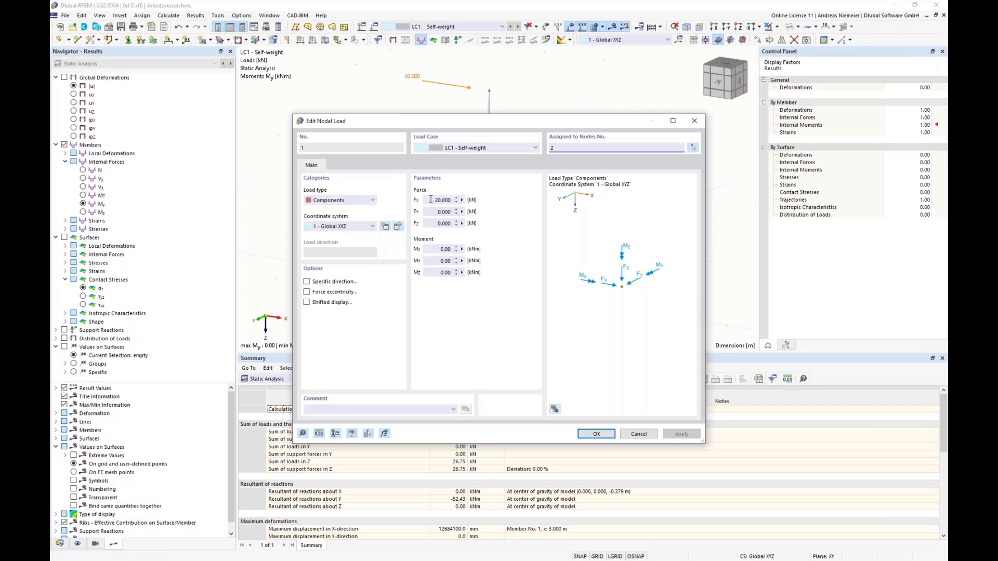
{"action": "type", "text": "7"}
{"action": "type", "text": ",9"}
{"action": "left_click", "coordinate": [596, 434]}
Calculate the model and display its global deformations, followed by the surface contact stresses σz.
{"action": "middle_click_drag", "start_coordinate": [588, 129], "coordinate": [567, 127]}
{"action": "scroll", "coordinate": [543, 131], "scroll_direction": "down", "scroll_amount": 1}
{"action": "left_click", "coordinate": [614, 27]}
{"action": "left_click", "coordinate": [538, 324]}
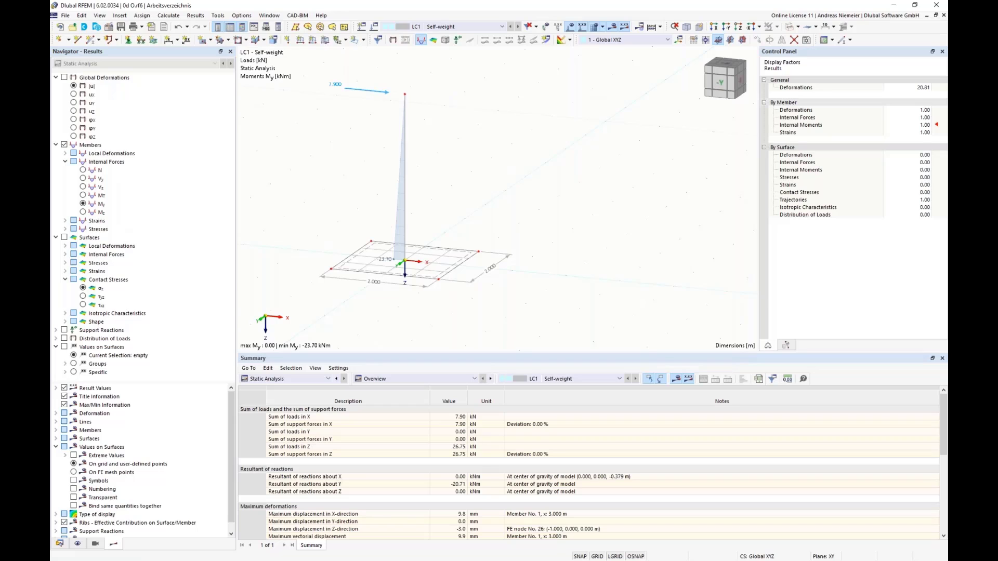
{"action": "left_click", "coordinate": [70, 78]}
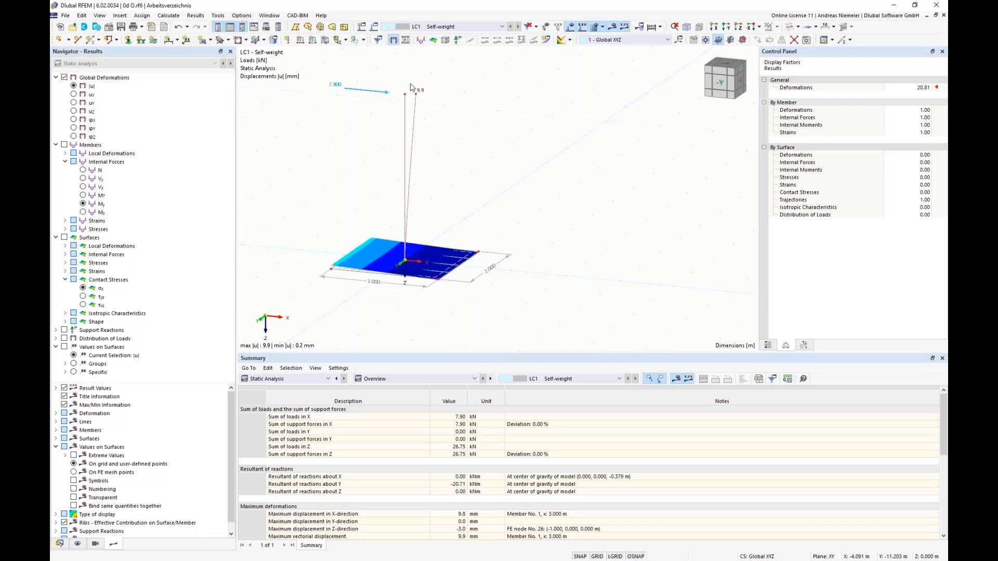
{"action": "left_click", "coordinate": [83, 288]}
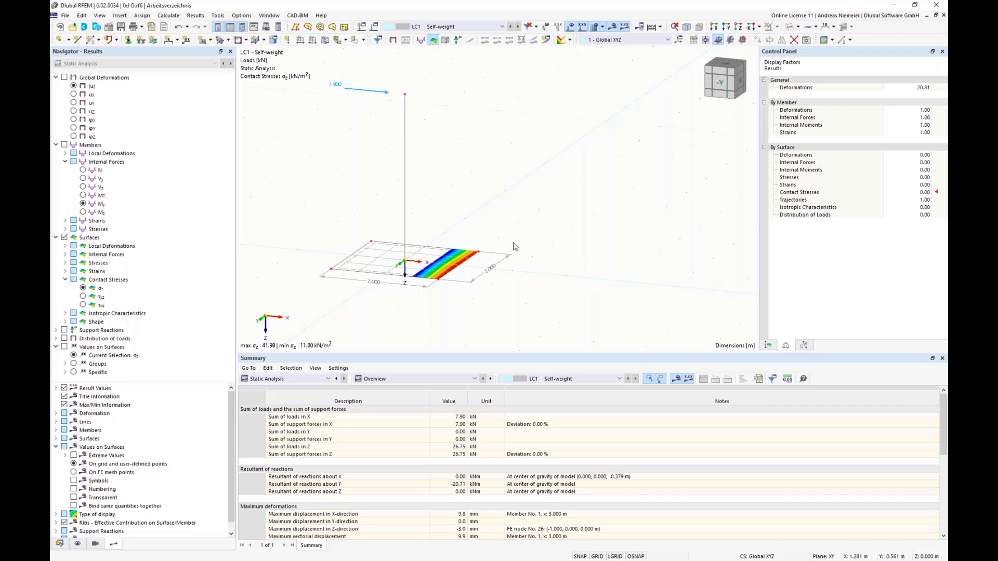
Set the force Fx of the nodal load at the column top to 8 kN.
{"action": "double_click", "coordinate": [386, 93]}
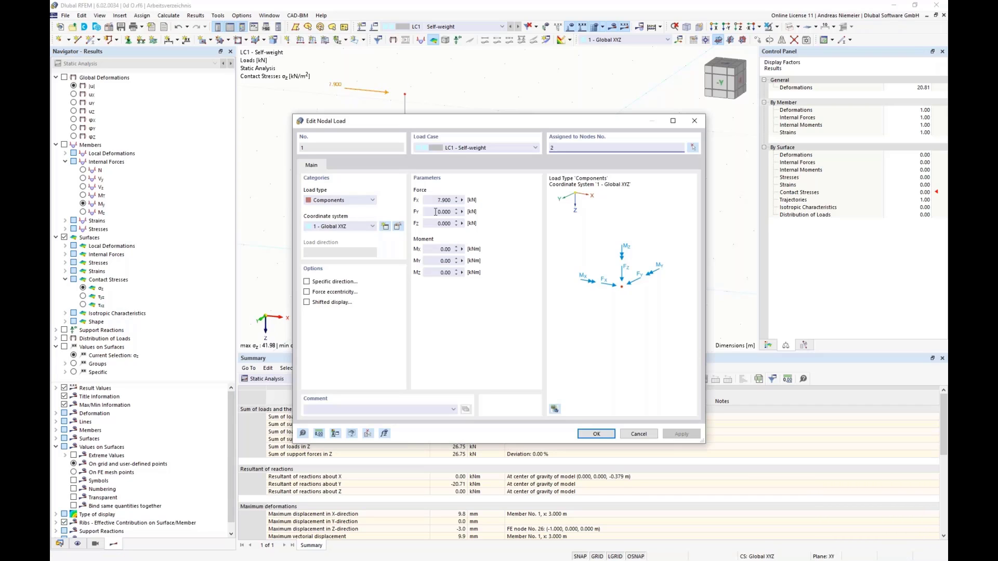
{"action": "double_click", "coordinate": [445, 199]}
{"action": "type", "text": "8"}
{"action": "left_click", "coordinate": [597, 434]}
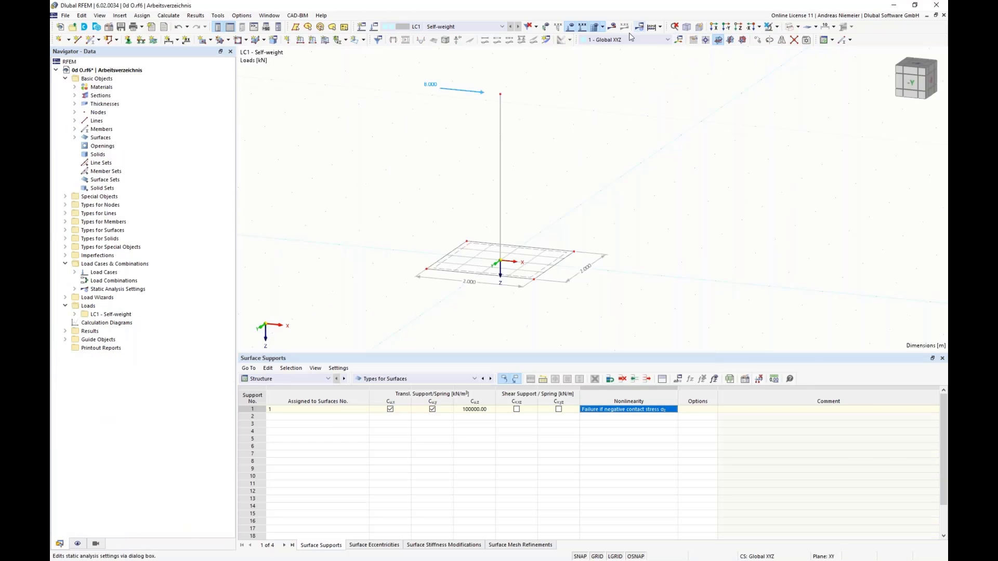
Recalculate the model with the changed nodal load and close the calculation message to show the contact stresses.
{"action": "left_click", "coordinate": [612, 26]}
{"action": "left_click", "coordinate": [543, 328]}
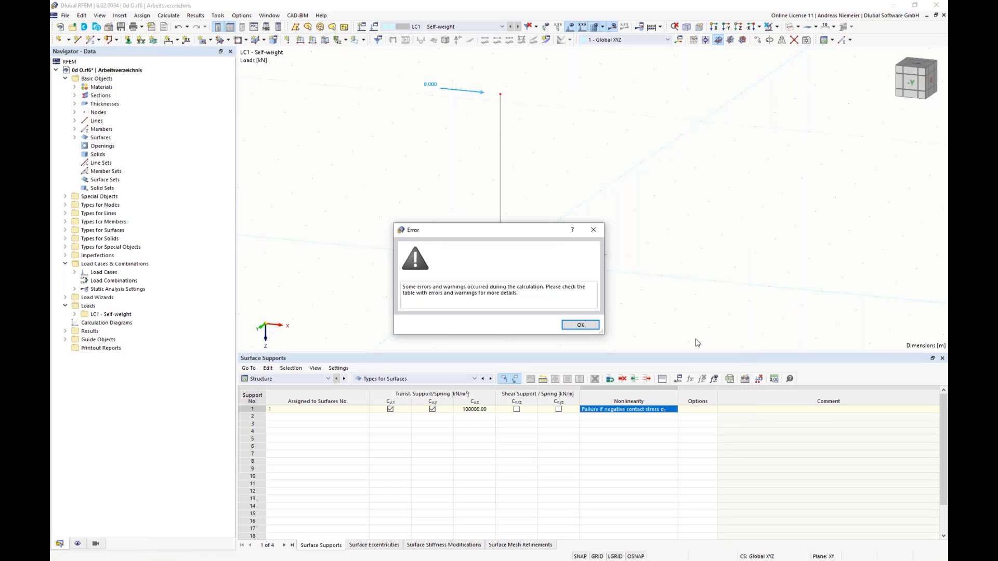
{"action": "left_click", "coordinate": [580, 325]}
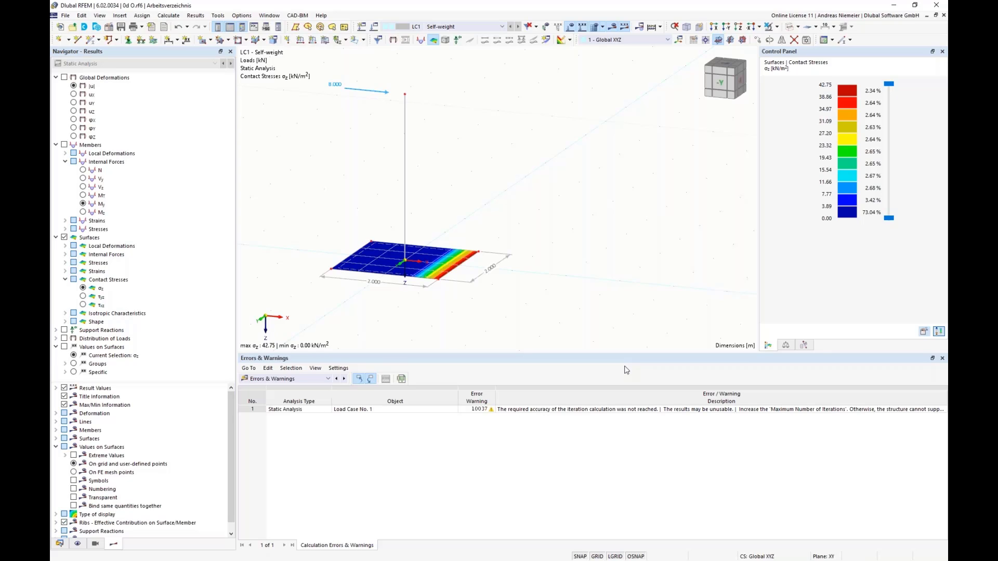
Set the force Fx of the nodal load at the column top to 20 kN.
{"action": "double_click", "coordinate": [387, 97]}
{"action": "double_click", "coordinate": [441, 201]}
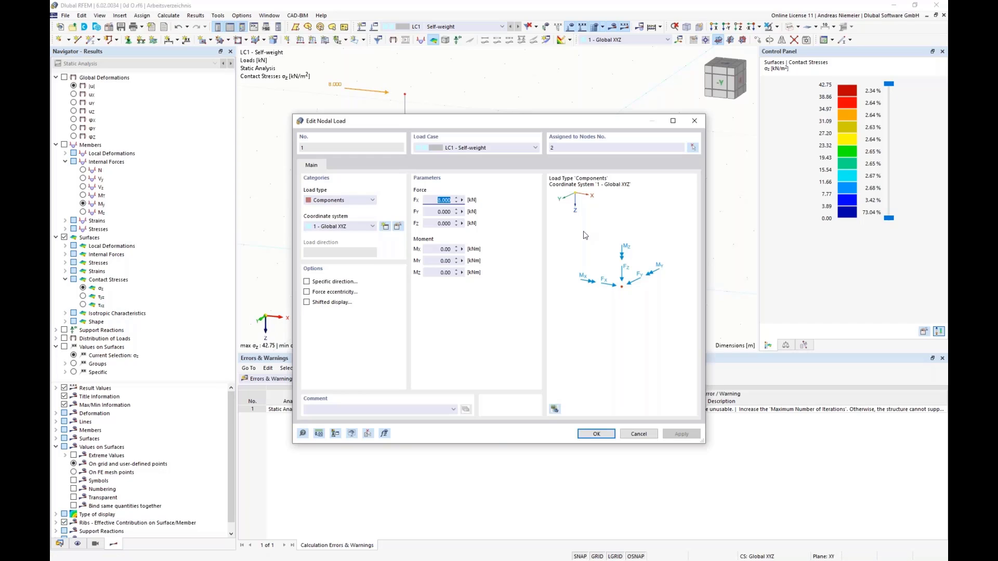
{"action": "type", "text": "20"}
{"action": "left_click", "coordinate": [596, 433]}
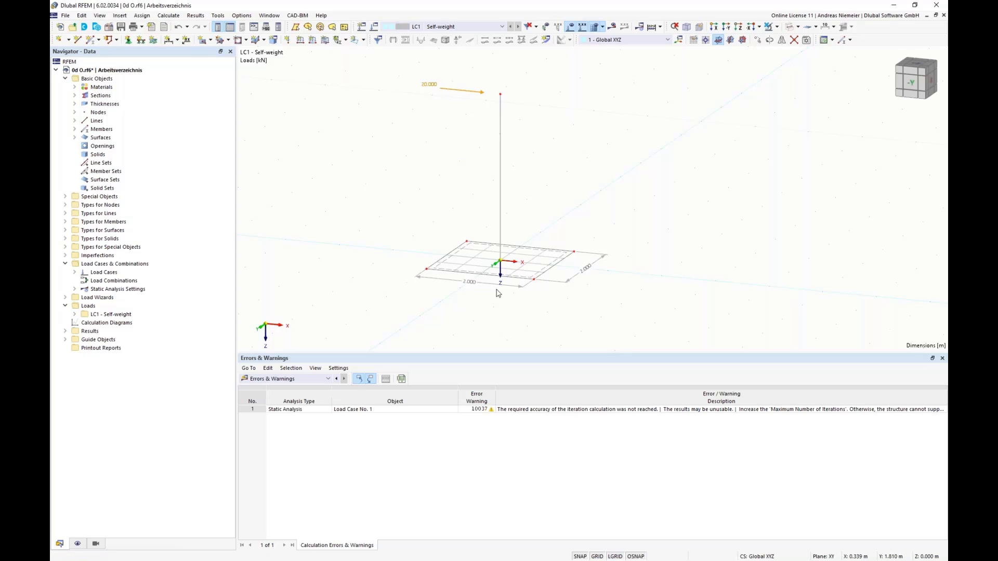
Stretch the base surface to 4 m in the X-direction, symmetrically about the column, and calculate its contact stresses.
{"action": "middle_click_drag", "start_coordinate": [502, 311], "coordinate": [441, 297]}
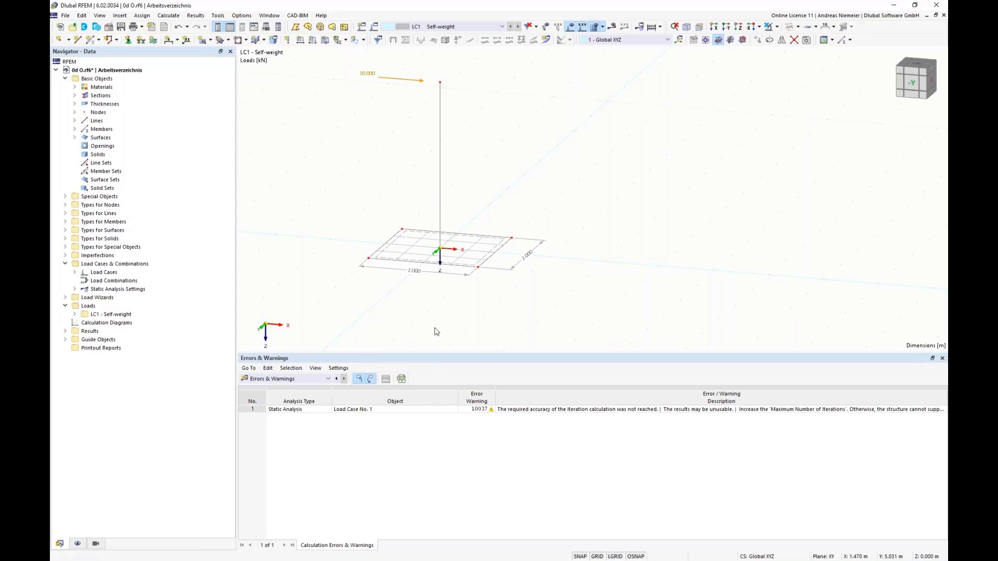
{"action": "scroll", "coordinate": [429, 309], "scroll_direction": "down", "scroll_amount": 1}
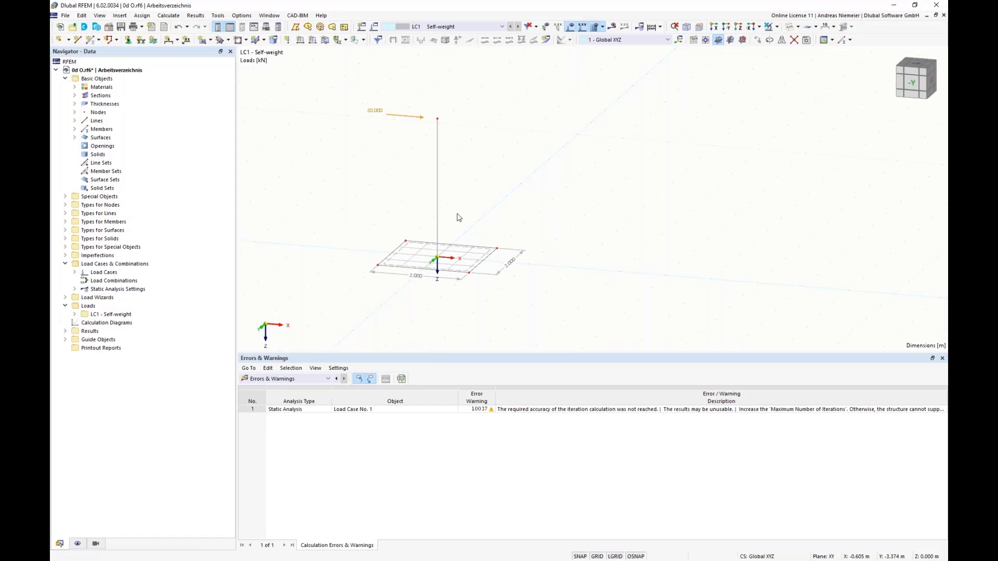
{"action": "left_click_drag", "start_coordinate": [458, 212], "coordinate": [556, 303]}
{"action": "left_click_drag", "start_coordinate": [470, 276], "coordinate": [518, 284]}
{"action": "left_click_drag", "start_coordinate": [353, 225], "coordinate": [422, 294]}
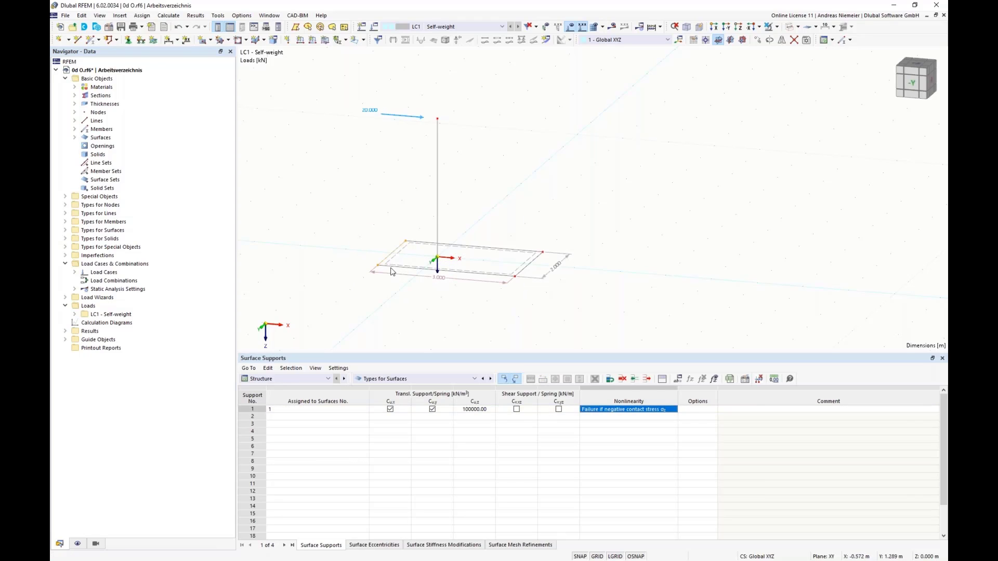
{"action": "mouse_move", "coordinate": [379, 269]}
{"action": "left_mouse_down"}
{"action": "mouse_move", "coordinate": [340, 270]}
{"action": "mouse_move", "coordinate": [390, 285]}
{"action": "mouse_move", "coordinate": [378, 270]}
{"action": "left_mouse_up"}
{"action": "left_click_drag", "start_coordinate": [353, 226], "coordinate": [428, 305]}
{"action": "left_click_drag", "start_coordinate": [378, 266], "coordinate": [335, 266]}
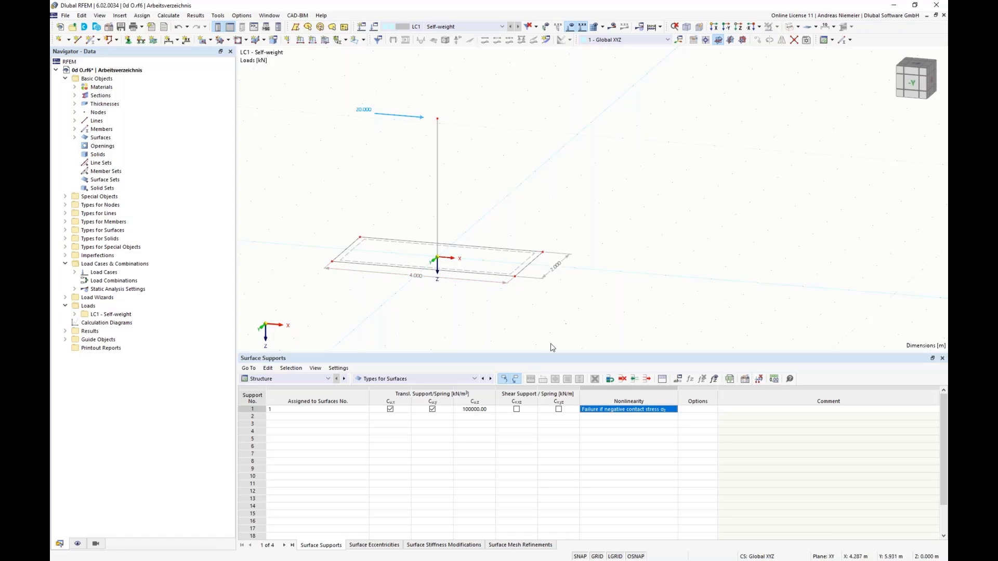
{"action": "left_click", "coordinate": [612, 41]}
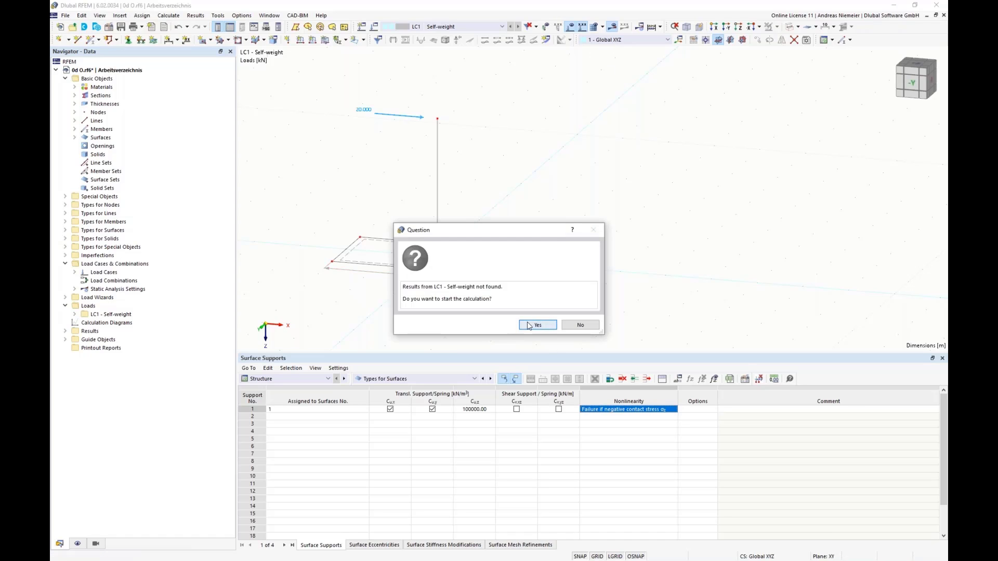
{"action": "left_click", "coordinate": [538, 327]}
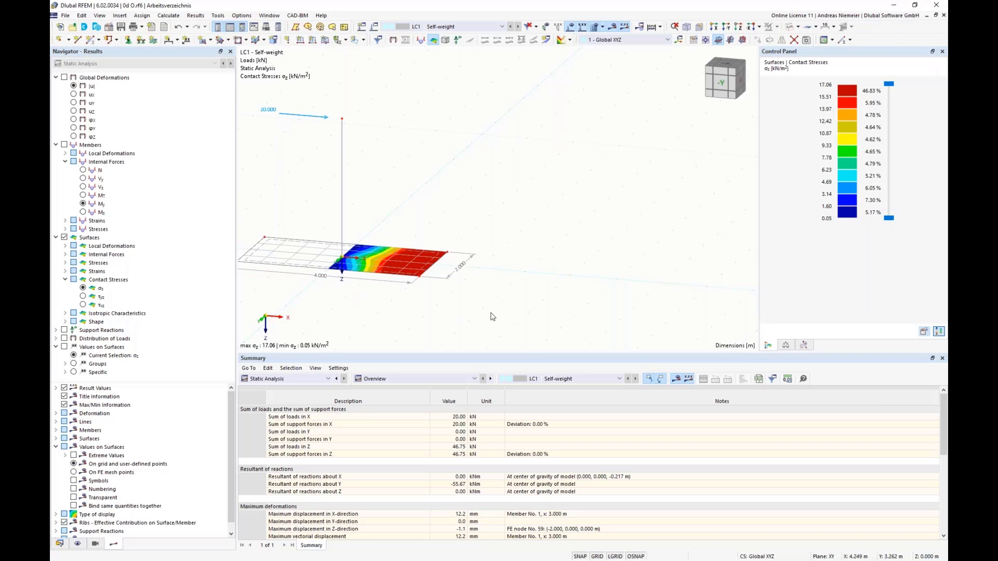
Set the X-coordinate of the base surface's end nodes to 1.5 m on the positive side and -1.5 m on the negative side.
{"action": "right_click", "coordinate": [421, 281]}
{"action": "mouse_move", "coordinate": [624, 297]}
{"action": "left_click", "coordinate": [654, 298]}
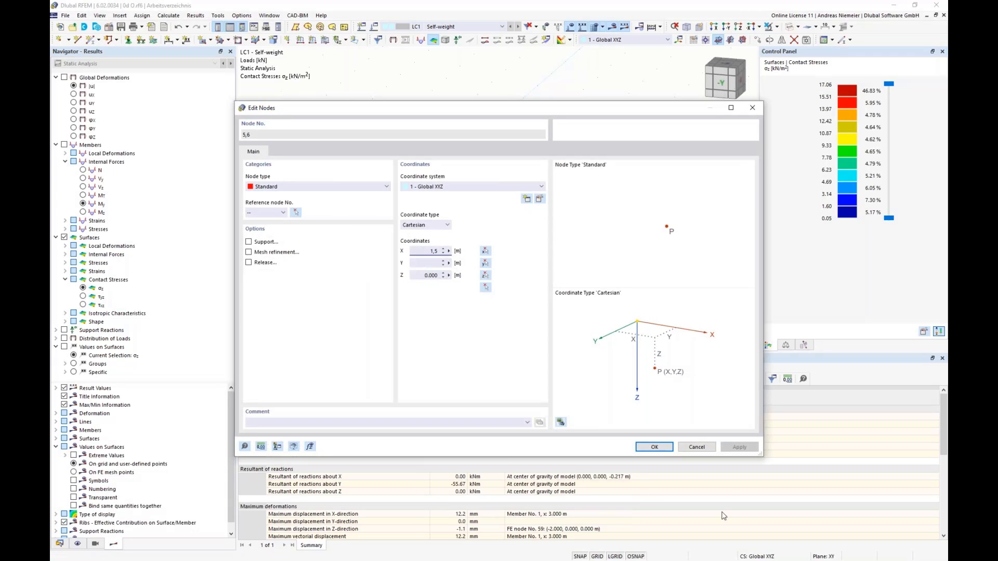
{"action": "left_click", "coordinate": [665, 448]}
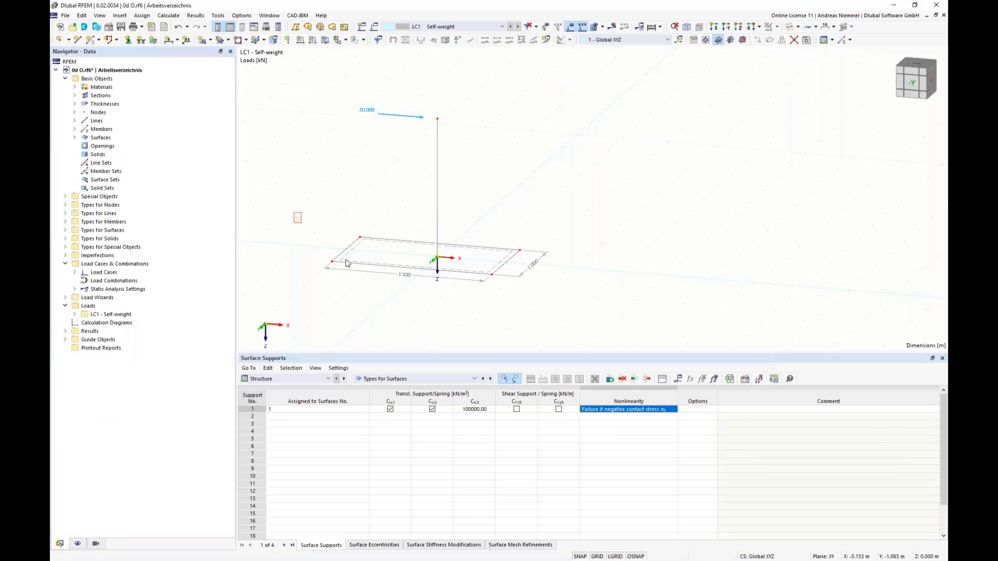
{"action": "right_click", "coordinate": [335, 266]}
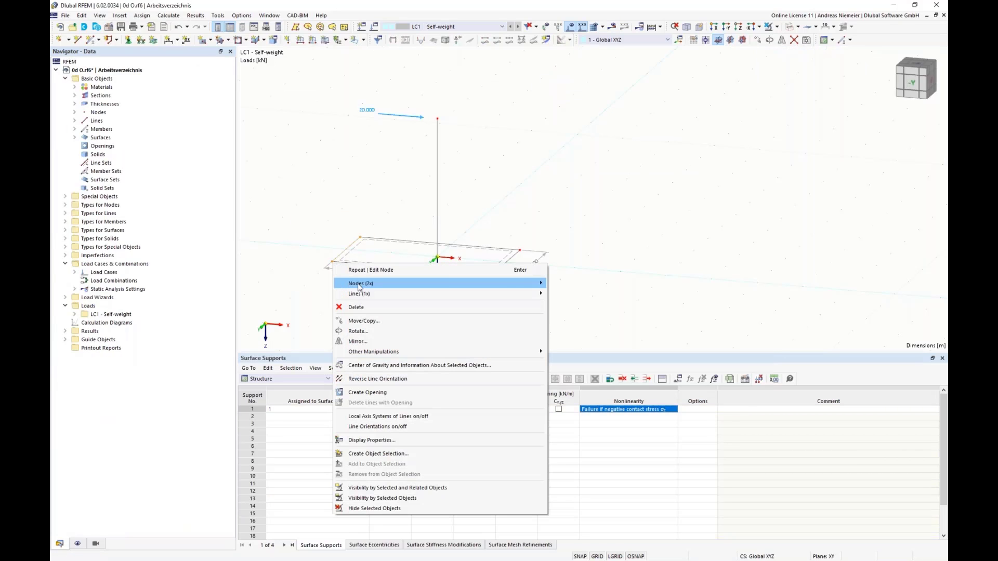
{"action": "mouse_move", "coordinate": [449, 286]}
{"action": "left_click", "coordinate": [567, 284]}
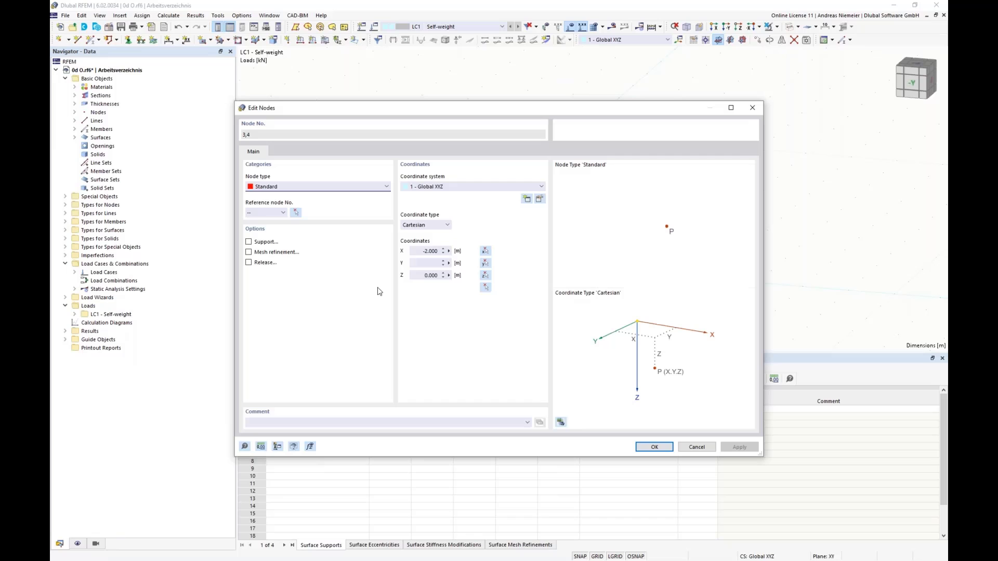
{"action": "left_click", "coordinate": [420, 252]}
{"action": "key", "text": "Return"}
Recalculate the model with the 3 m long base surface and close the calculation message to show the contact stresses.
{"action": "left_click", "coordinate": [612, 27]}
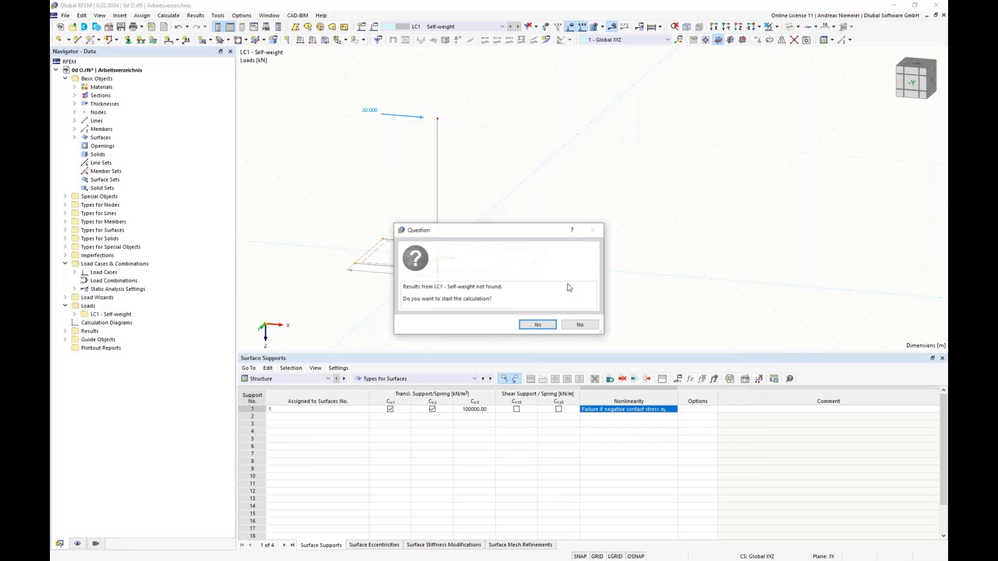
{"action": "left_click", "coordinate": [552, 325]}
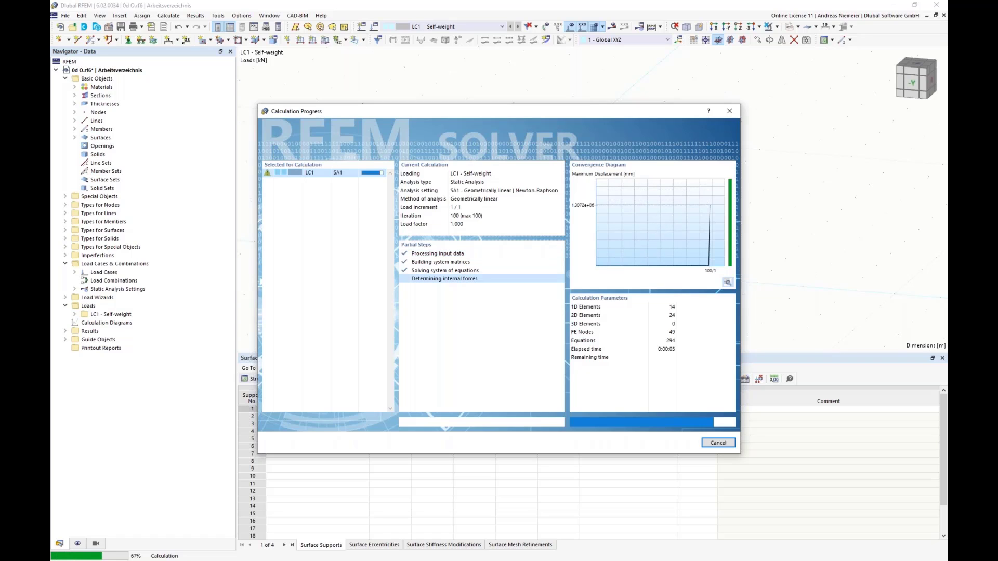
{"action": "left_click", "coordinate": [582, 326]}
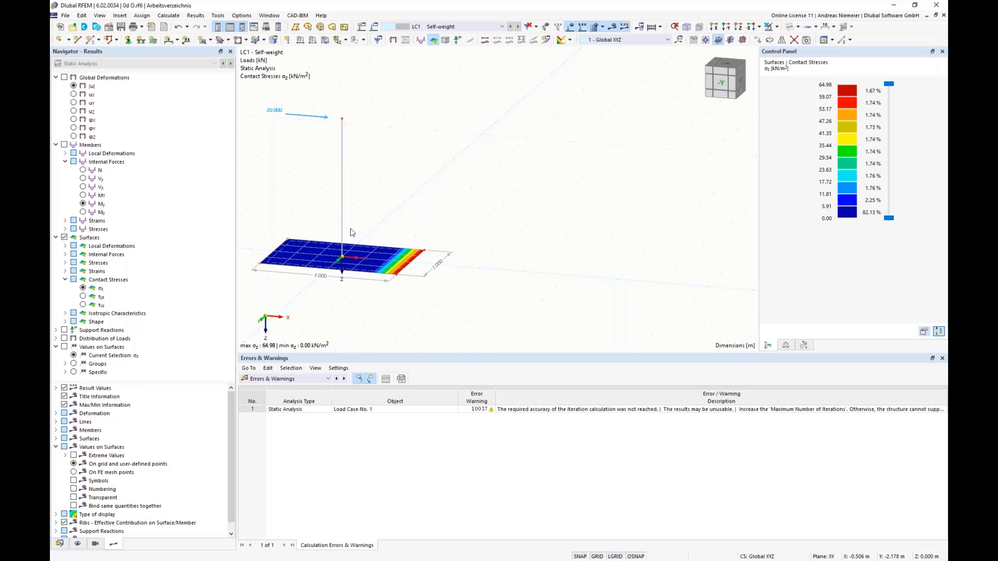
Set the X-coordinates of the base surface's end nodes to 1.7 m and -1.7 m and recalculate the contact stresses.
{"action": "right_click", "coordinate": [398, 277]}
{"action": "mouse_move", "coordinate": [515, 295]}
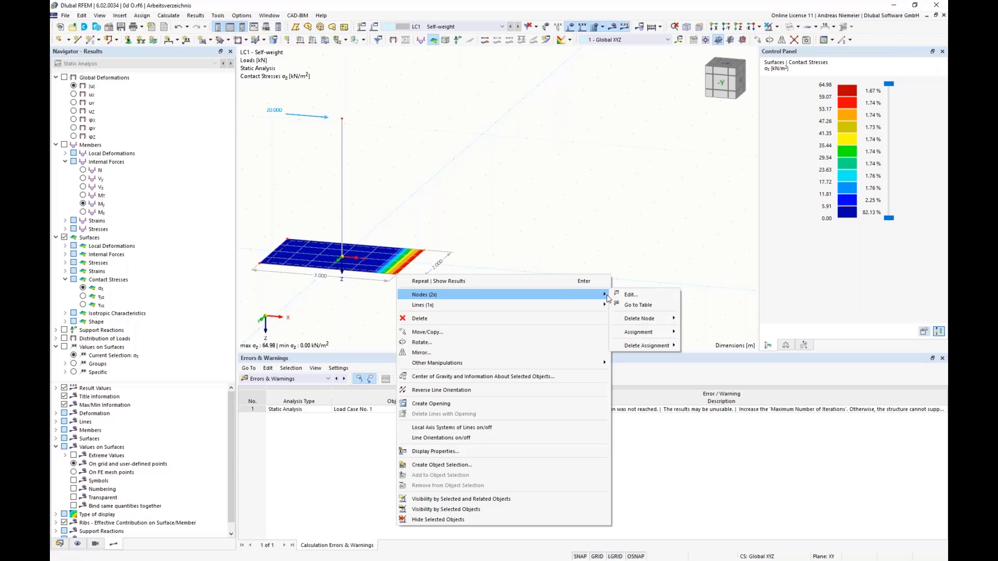
{"action": "left_click", "coordinate": [626, 293]}
{"action": "left_click_drag", "start_coordinate": [421, 251], "coordinate": [480, 250]}
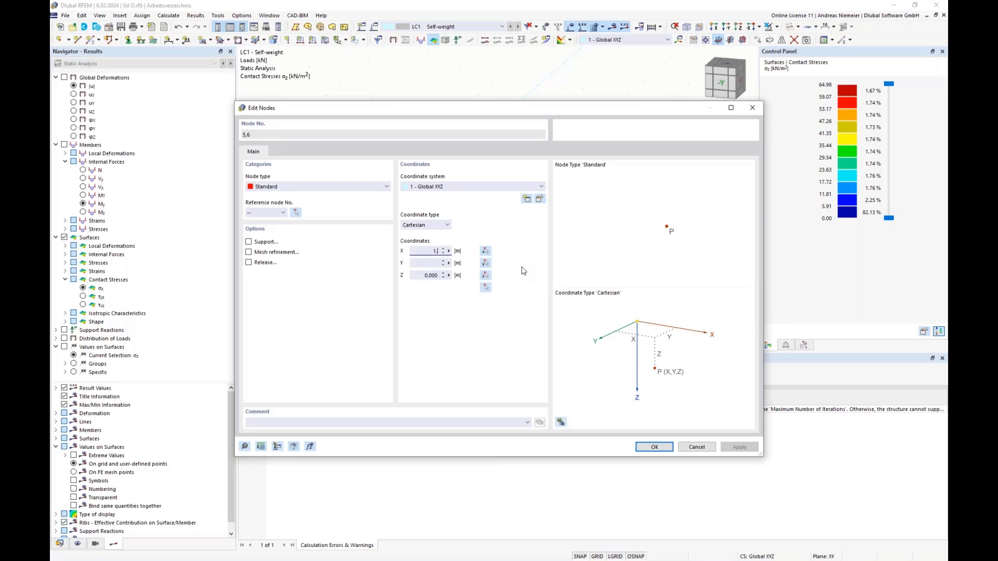
{"action": "type", "text": "1.7"}
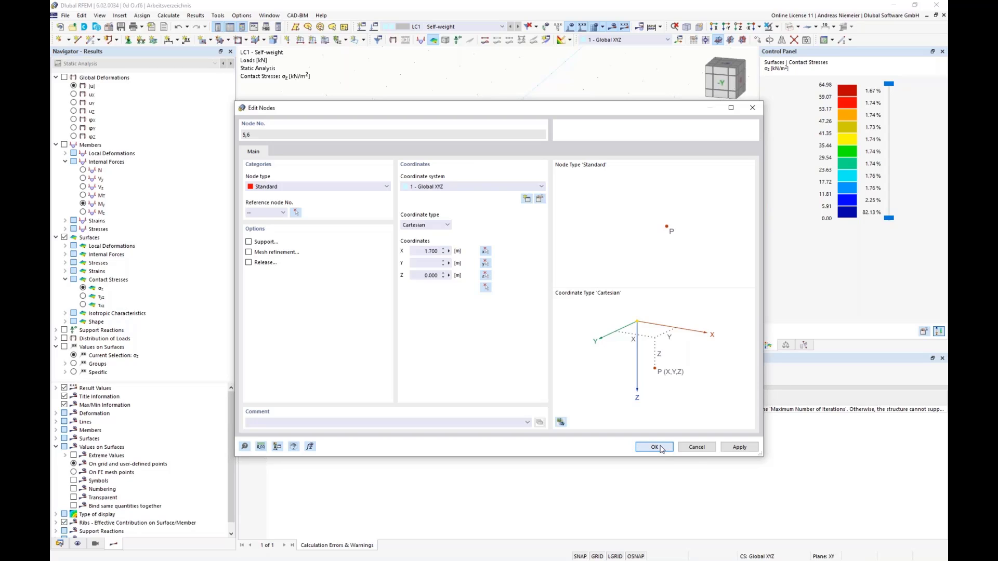
{"action": "left_click", "coordinate": [655, 447]}
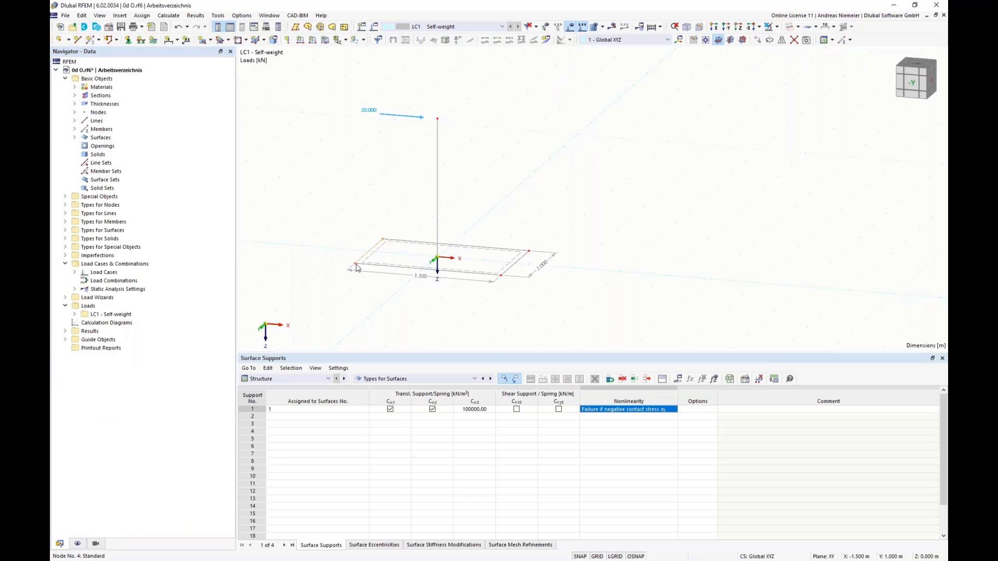
{"action": "right_click", "coordinate": [356, 267]}
{"action": "mouse_move", "coordinate": [494, 286]}
{"action": "left_click", "coordinate": [580, 295]}
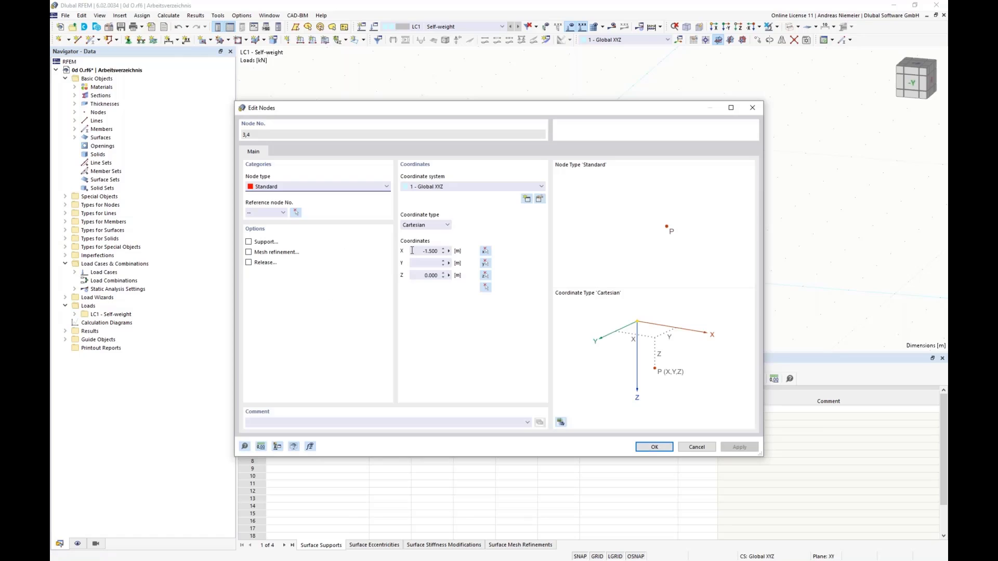
{"action": "left_click_drag", "start_coordinate": [419, 251], "coordinate": [482, 255]}
{"action": "key", "text": "Return"}
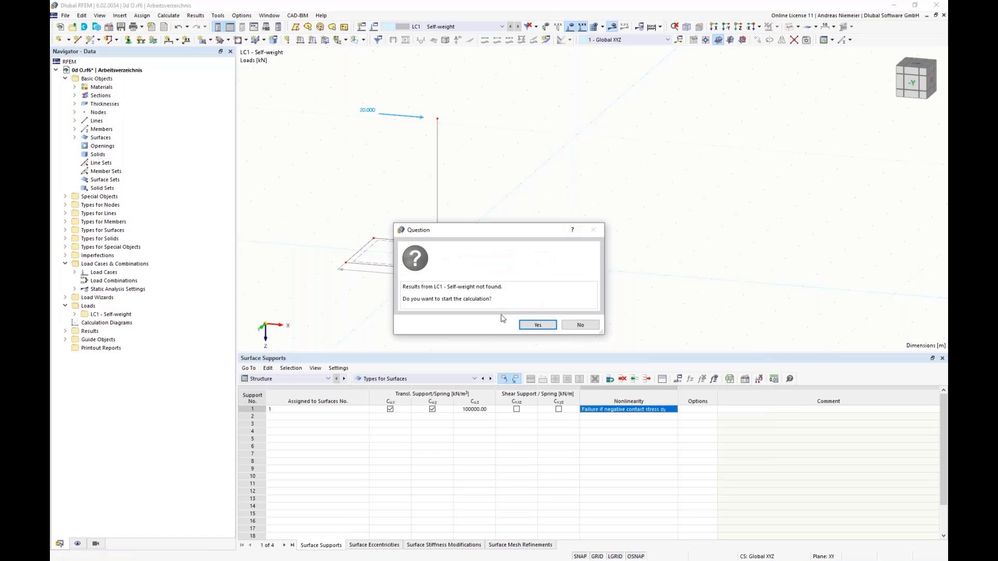
{"action": "left_click", "coordinate": [539, 325]}
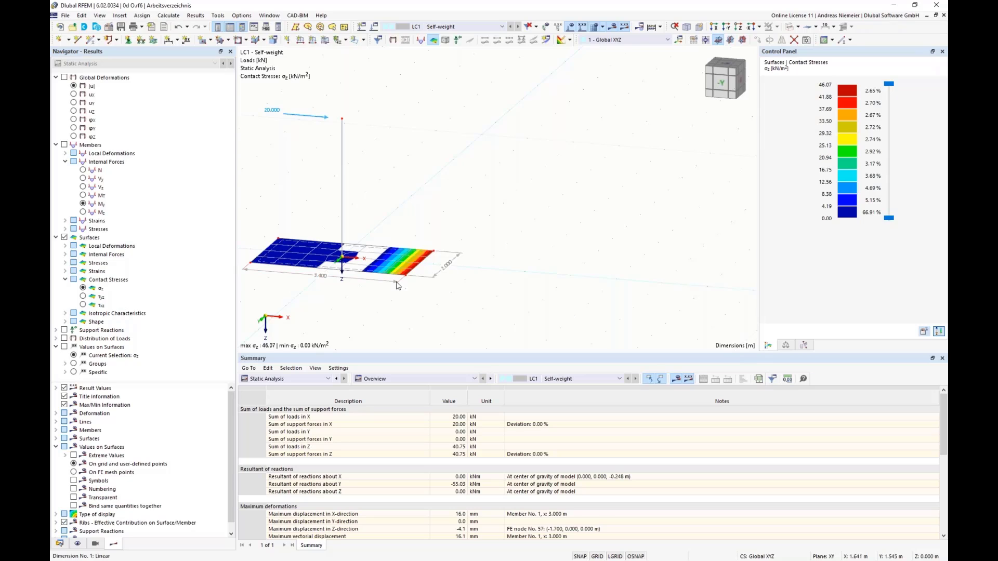
Set the X-coordinate of the base surface's end nodes to 1.6 m on the positive side and -1.6 m on the negative side.
{"action": "mouse_move", "coordinate": [323, 280]}
{"action": "left_click_drag", "start_coordinate": [394, 216], "coordinate": [511, 309]}
{"action": "right_click", "coordinate": [413, 284]}
{"action": "mouse_move", "coordinate": [431, 307]}
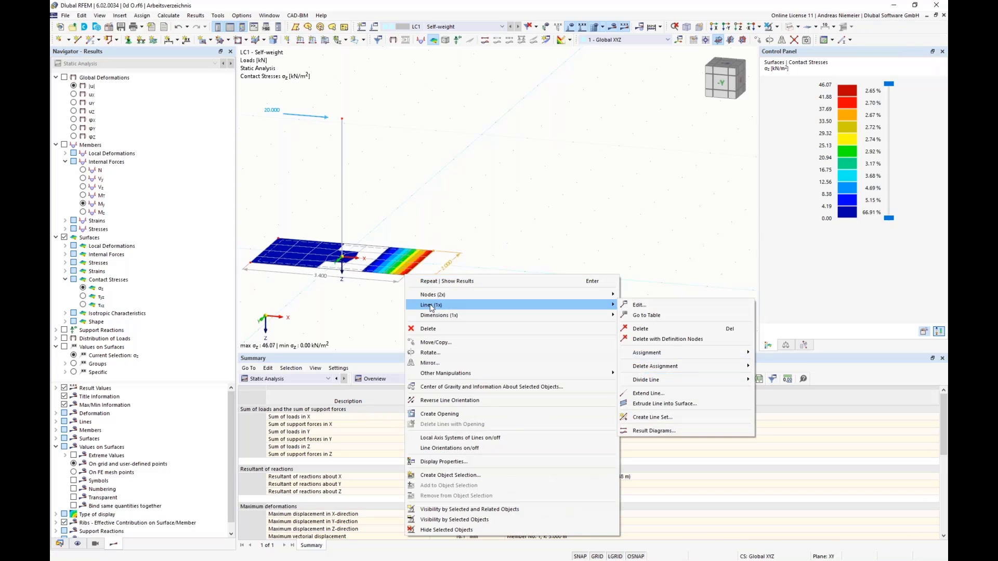
{"action": "left_click", "coordinate": [637, 297]}
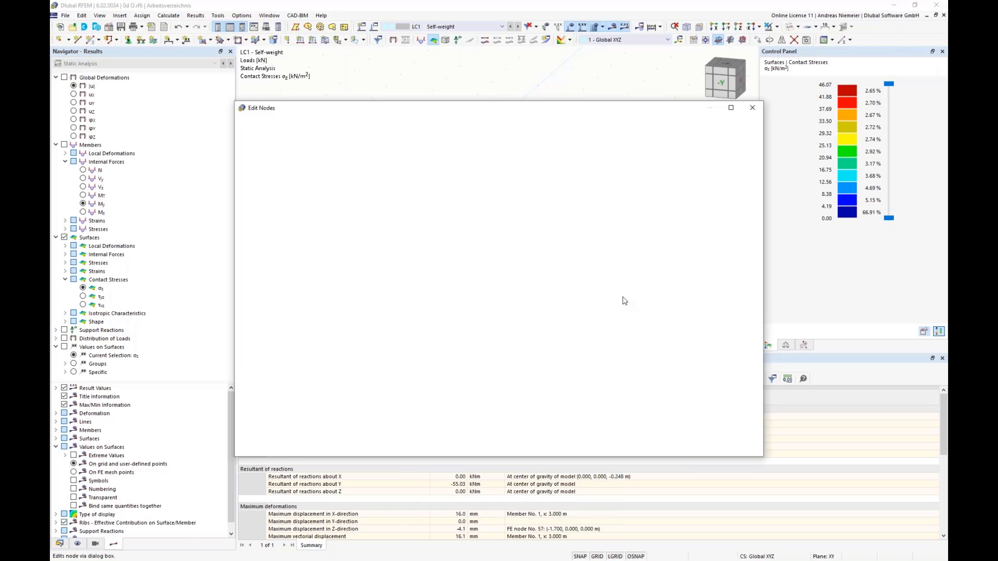
{"action": "left_click", "coordinate": [425, 251]}
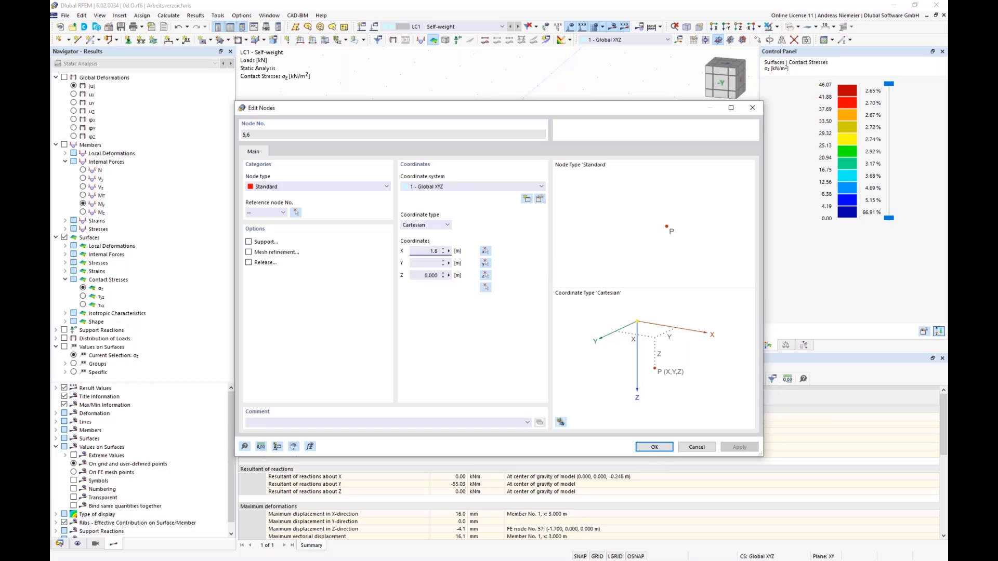
{"action": "left_click", "coordinate": [654, 447]}
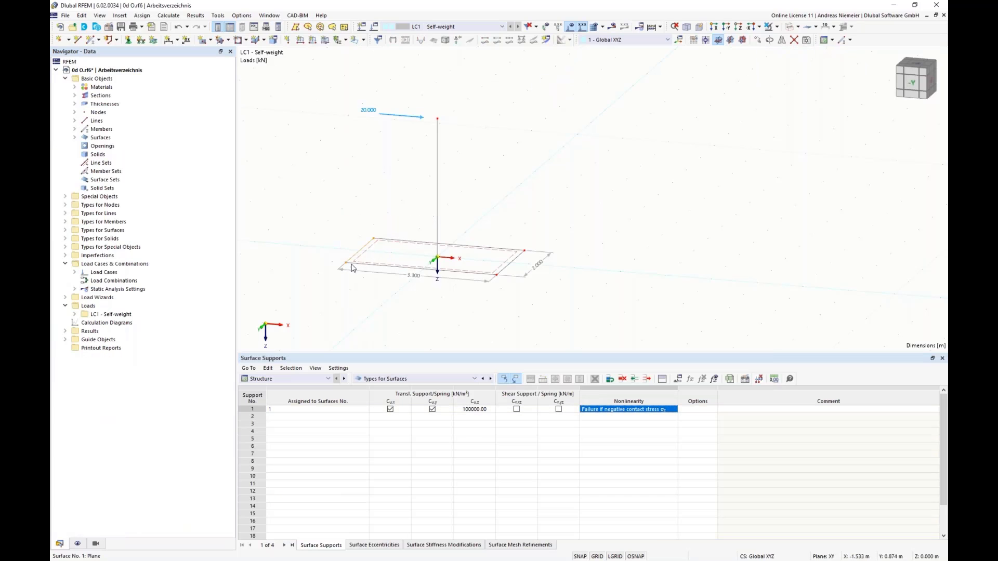
{"action": "right_click", "coordinate": [347, 264]}
{"action": "mouse_move", "coordinate": [497, 286]}
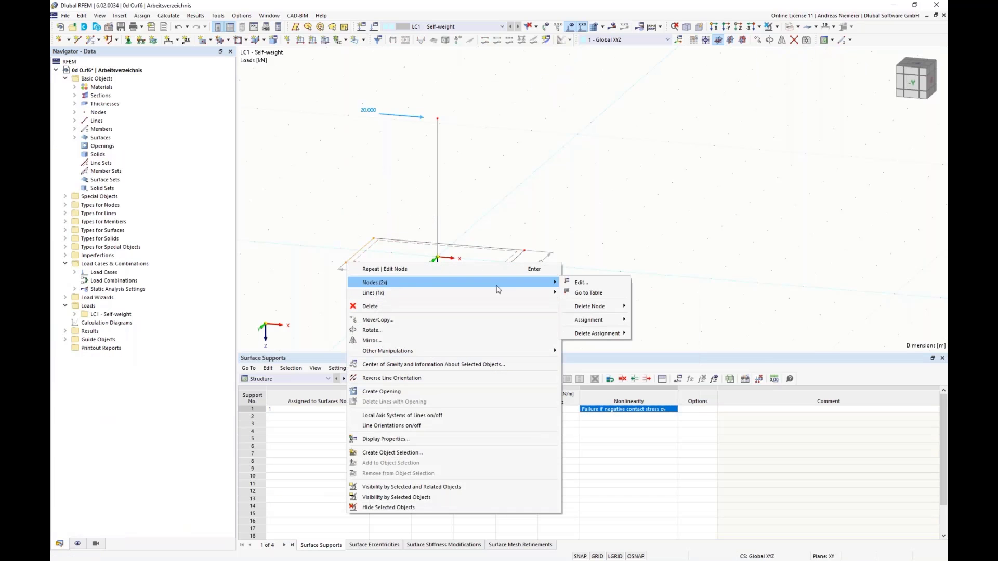
{"action": "left_click", "coordinate": [581, 282]}
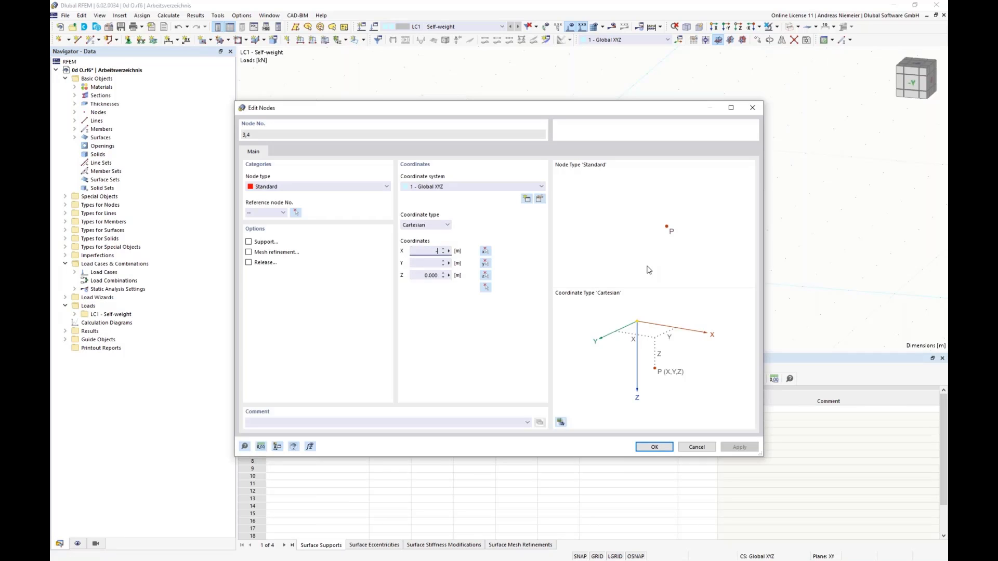
{"action": "left_click", "coordinate": [646, 448]}
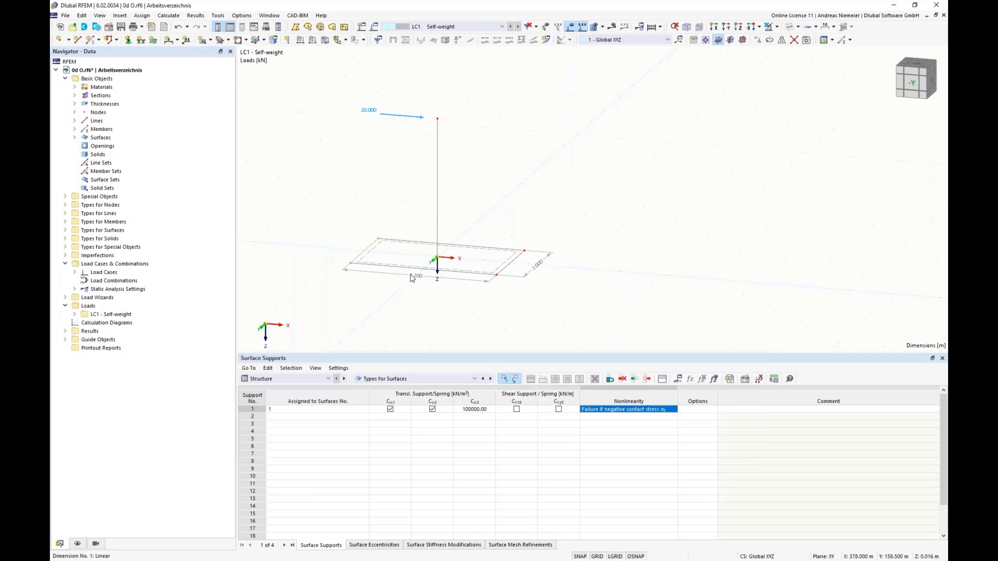
Recalculate the model with the 3.2 m long base surface, close the calculation message and inspect the contact stresses.
{"action": "left_click", "coordinate": [612, 26]}
{"action": "key", "text": "Return"}
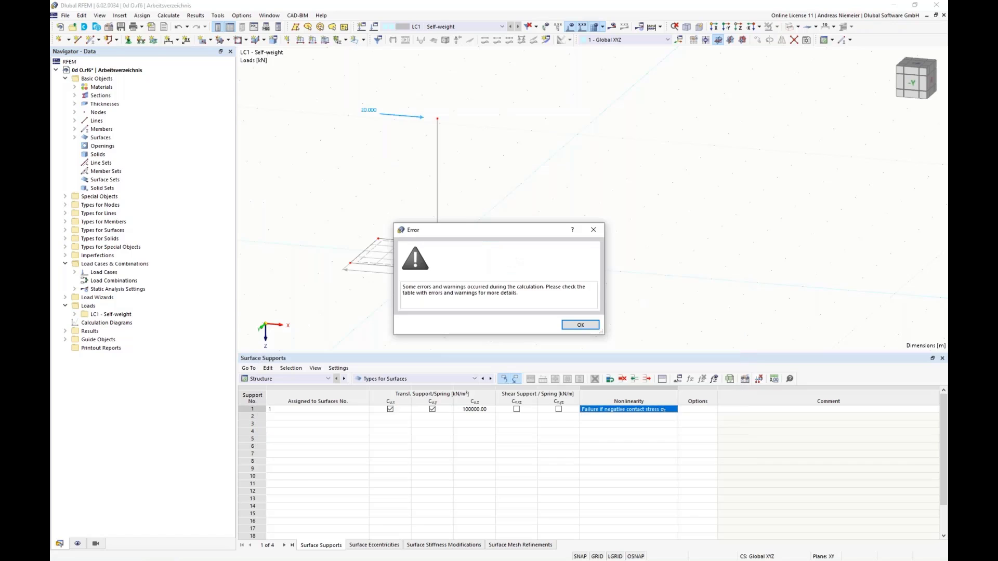
{"action": "left_click", "coordinate": [584, 325]}
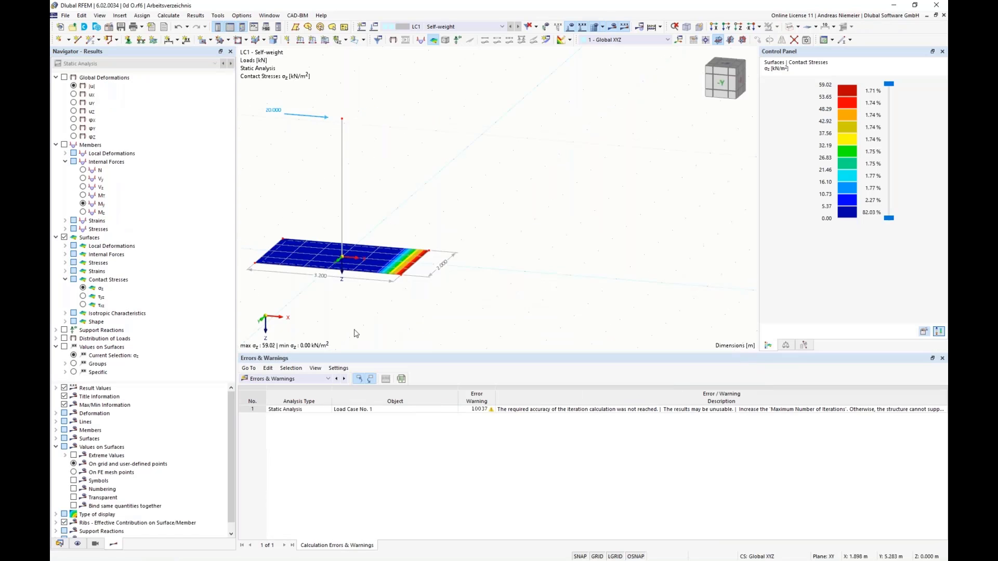
{"action": "scroll", "coordinate": [323, 304], "scroll_direction": "up", "scroll_amount": 2}
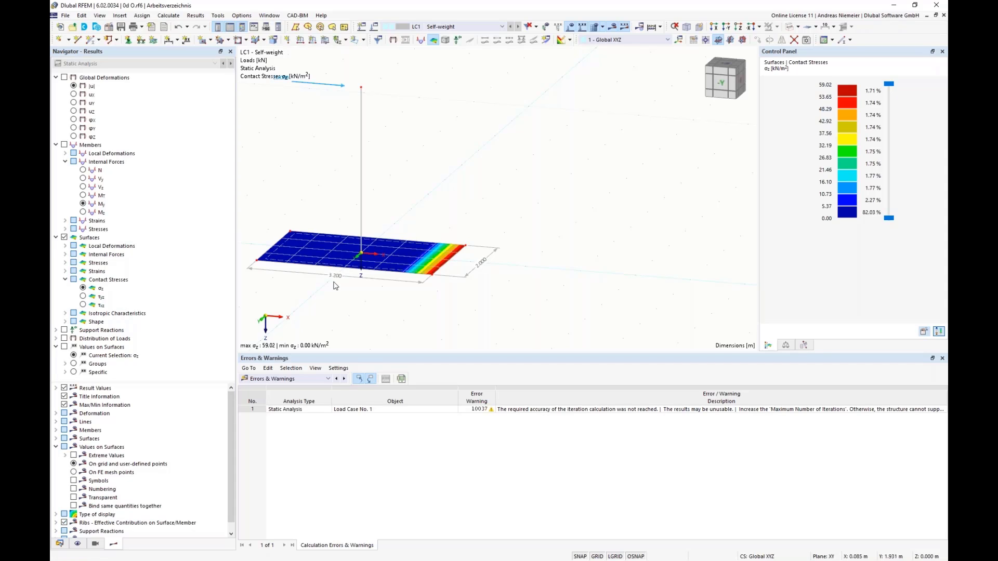
Undo the changes of the base surface's end nodes to 1.6 m and -1.6 m and recalculate the contact stresses.
{"action": "left_click", "coordinate": [178, 27]}
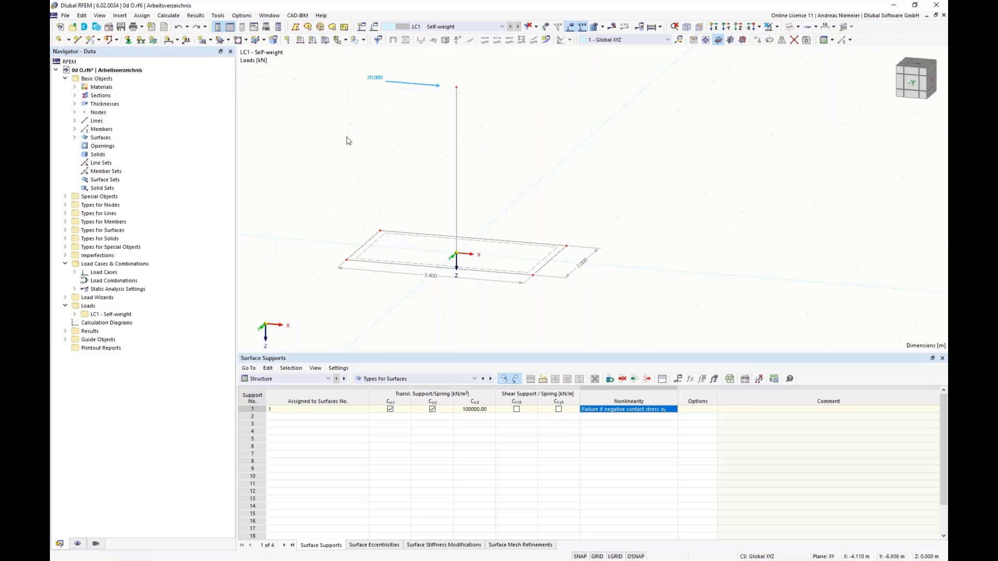
{"action": "left_click", "coordinate": [612, 26]}
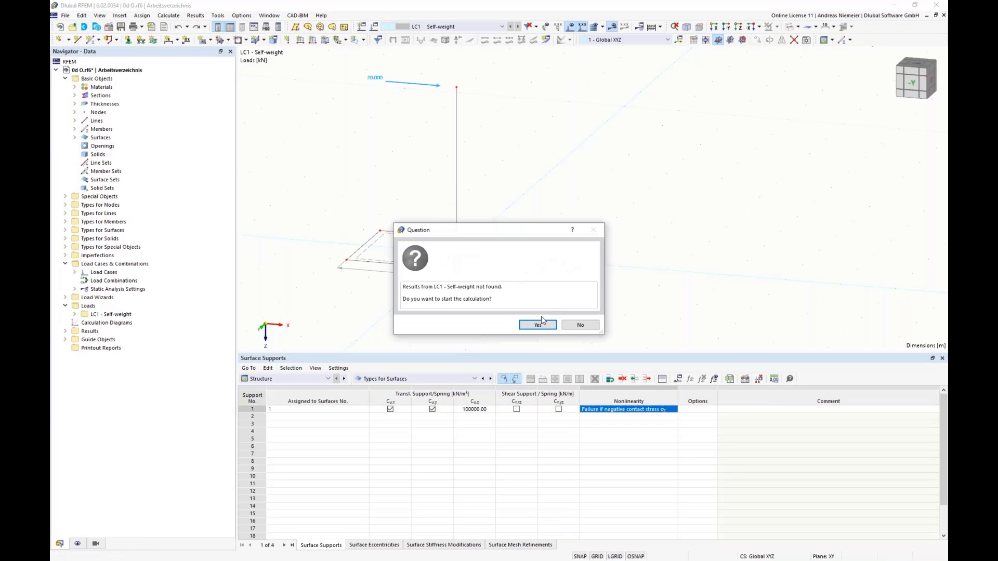
{"action": "left_click", "coordinate": [538, 325]}
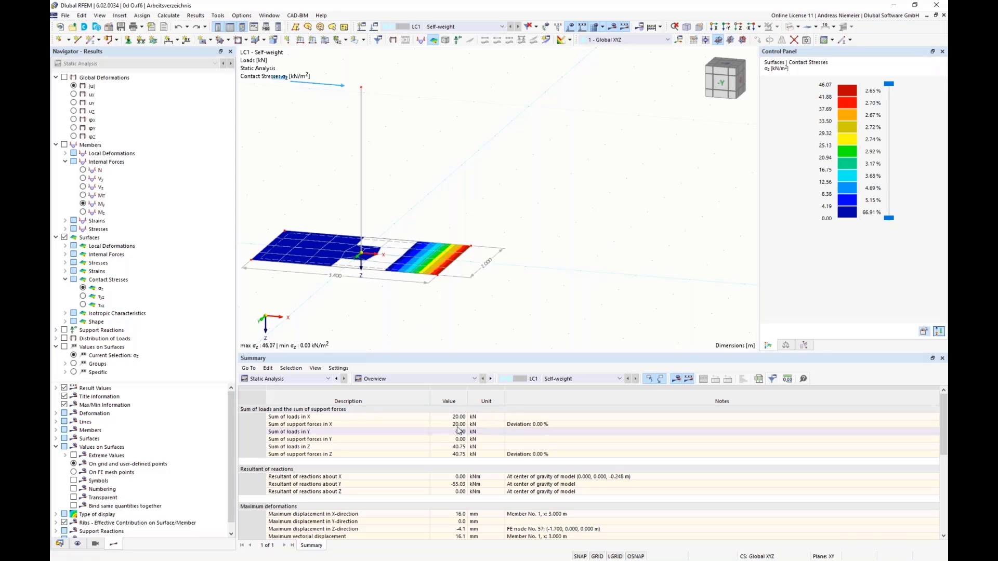
Open the global parameters and add a length parameter bx with a value of 3.4 m.
{"action": "left_click", "coordinate": [448, 447]}
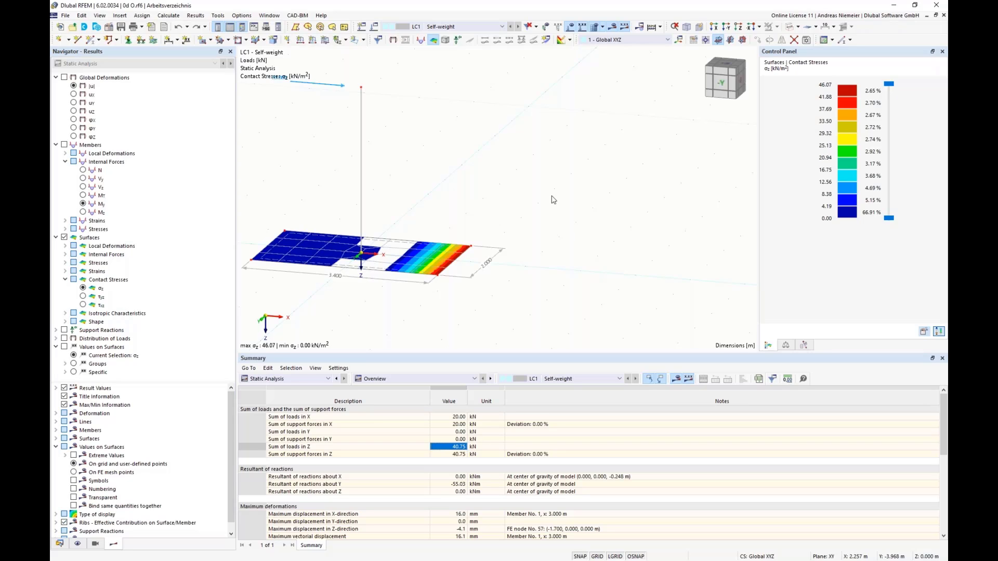
{"action": "scroll", "coordinate": [458, 307], "scroll_direction": "down", "scroll_amount": 2}
{"action": "middle_click_drag", "start_coordinate": [345, 304], "coordinate": [323, 231]}
{"action": "left_click", "coordinate": [81, 15]}
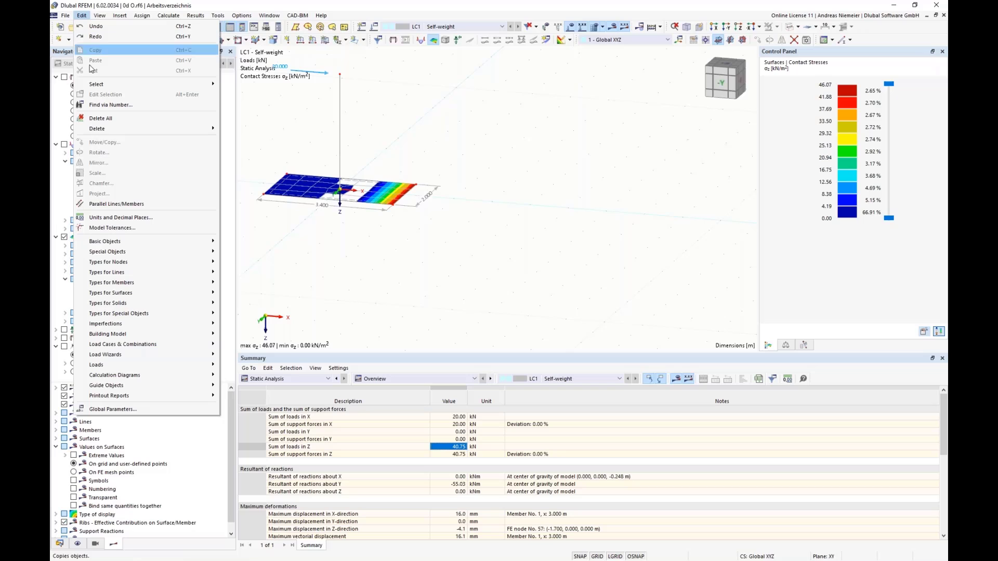
{"action": "left_click", "coordinate": [113, 410]}
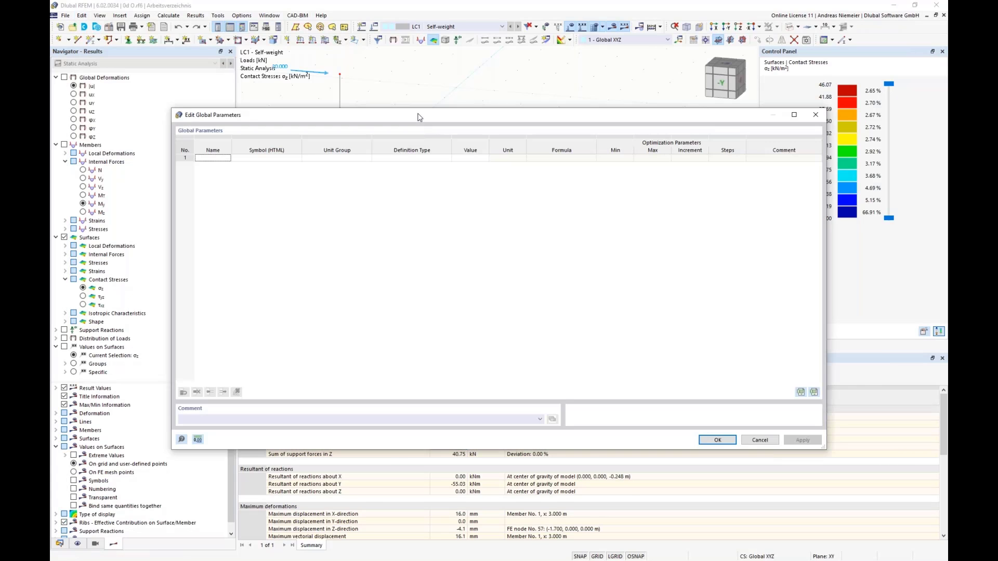
{"action": "left_click_drag", "start_coordinate": [419, 109], "coordinate": [443, 273]}
{"action": "left_click", "coordinate": [235, 317]}
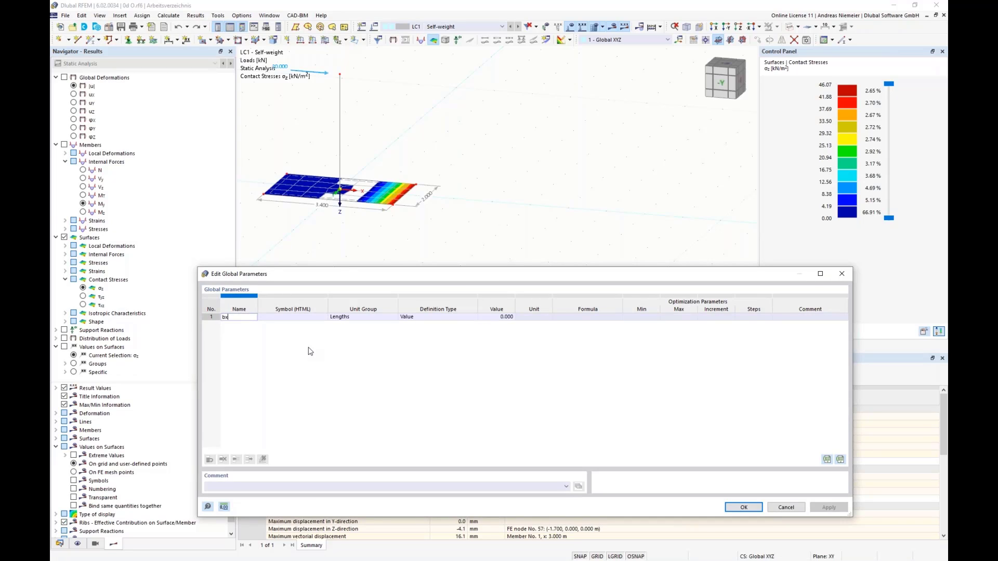
{"action": "type", "text": "bx"}
{"action": "key", "text": "Tab"}
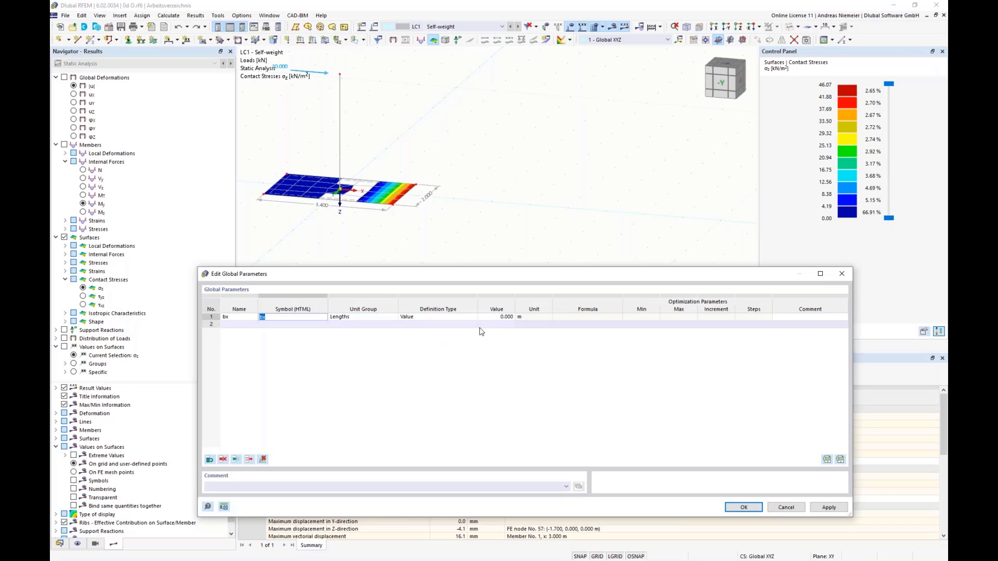
{"action": "left_click", "coordinate": [493, 318]}
{"action": "type", "text": "3"}
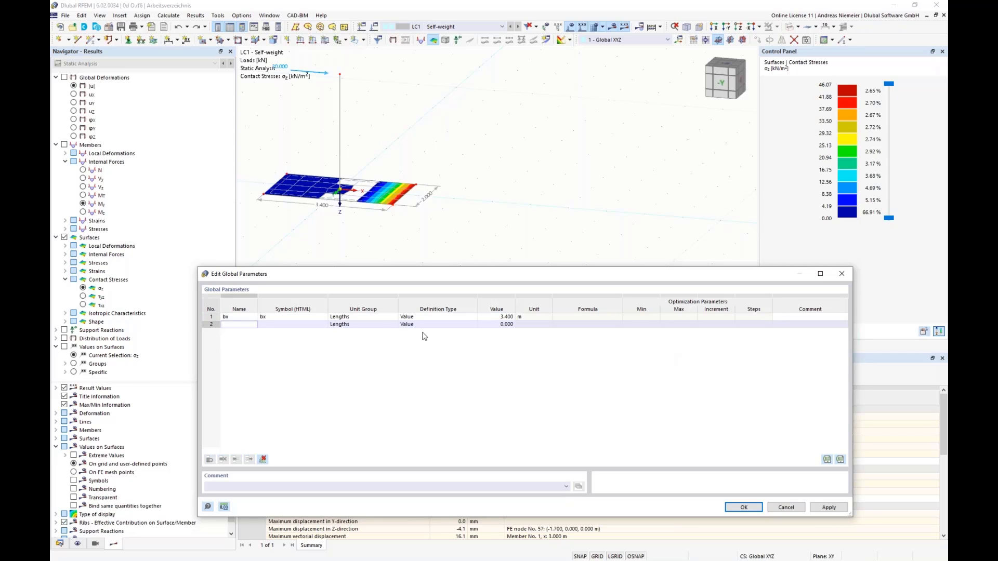
Set the definition type of the global parameter bx to Value.
{"action": "left_click", "coordinate": [361, 318]}
{"action": "left_click", "coordinate": [467, 318]}
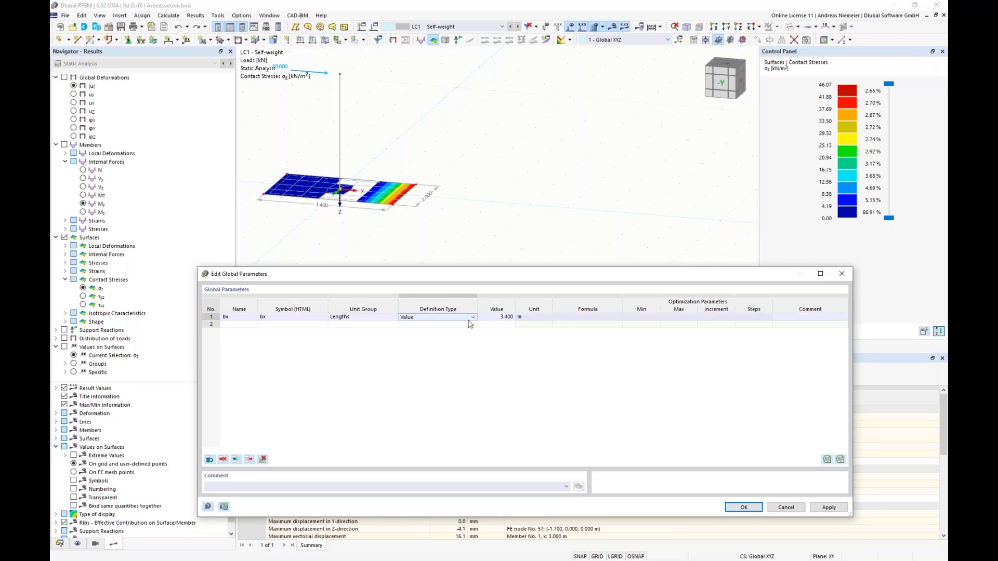
{"action": "left_click", "coordinate": [473, 317]}
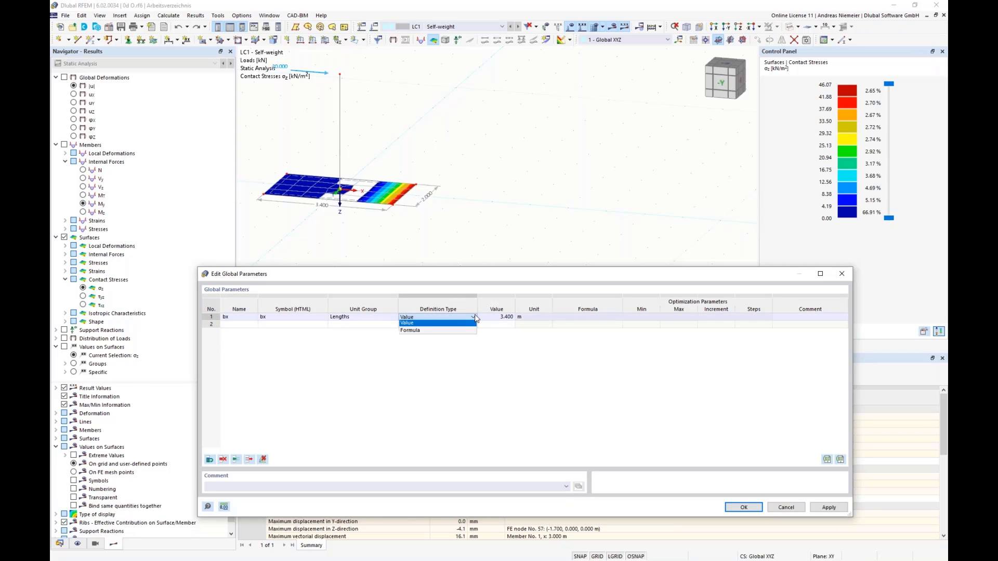
{"action": "left_click", "coordinate": [416, 325]}
Add a second global length parameter by with a value of 2 m.
{"action": "left_click", "coordinate": [241, 324]}
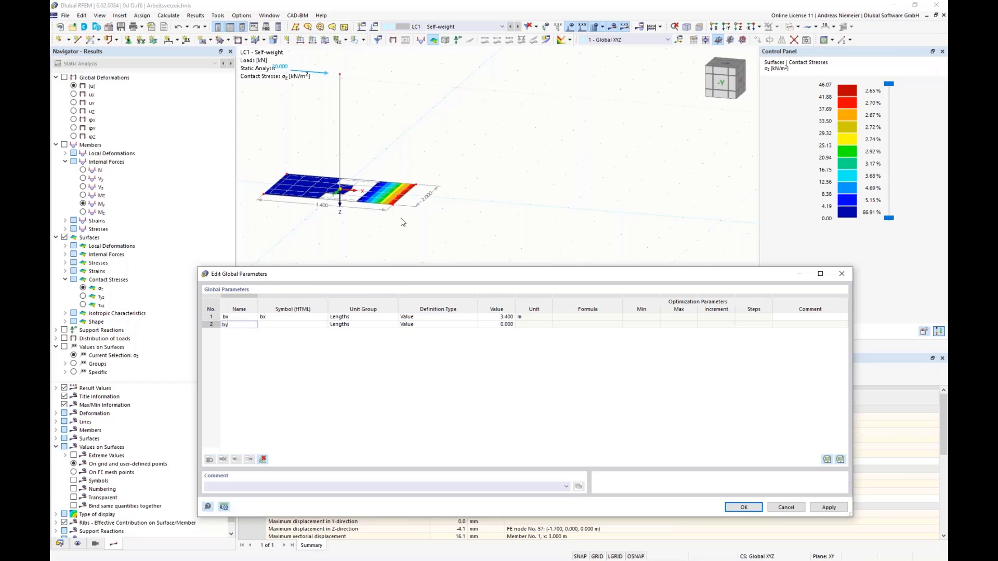
{"action": "left_click", "coordinate": [294, 326]}
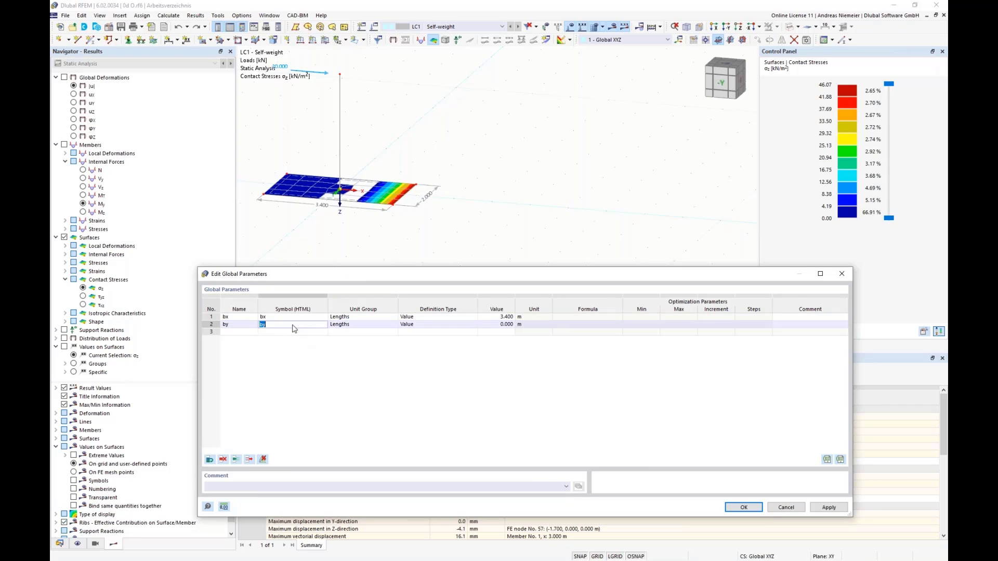
{"action": "left_click", "coordinate": [500, 327]}
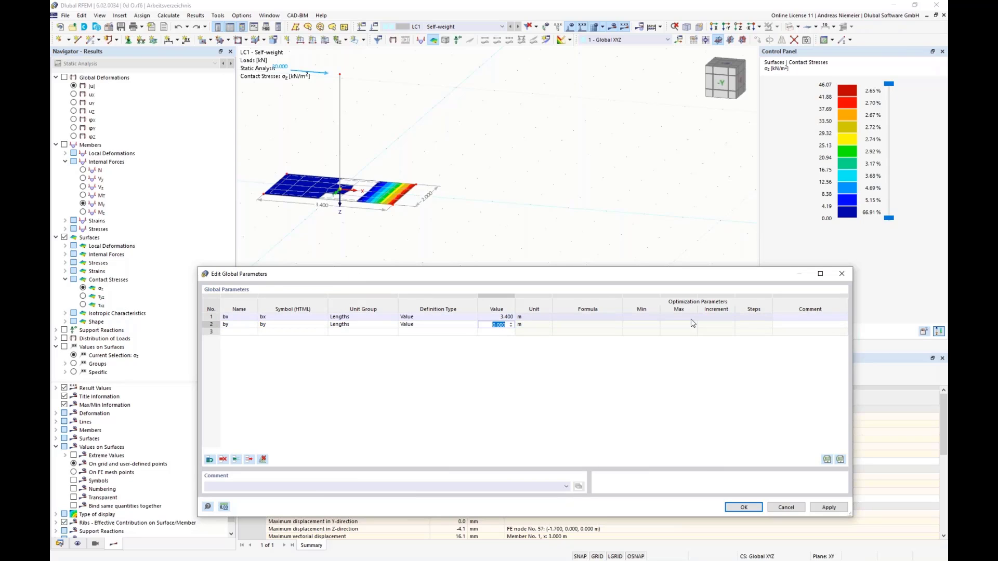
{"action": "key", "text": "Return"}
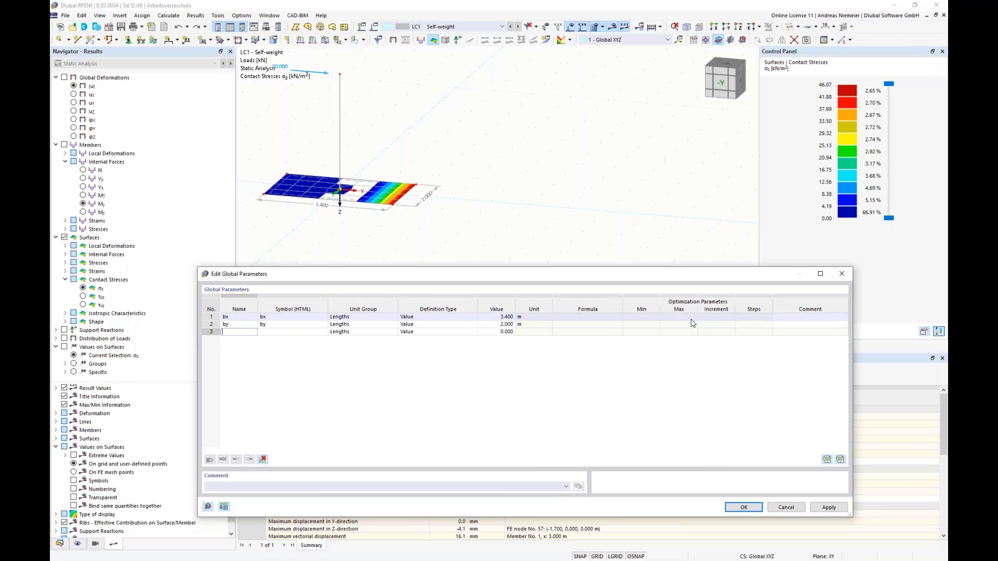
Add a third global length parameter d with a value of 0.2 m and accept the parameter list.
{"action": "type", "text": "d"}
{"action": "left_click", "coordinate": [266, 332]}
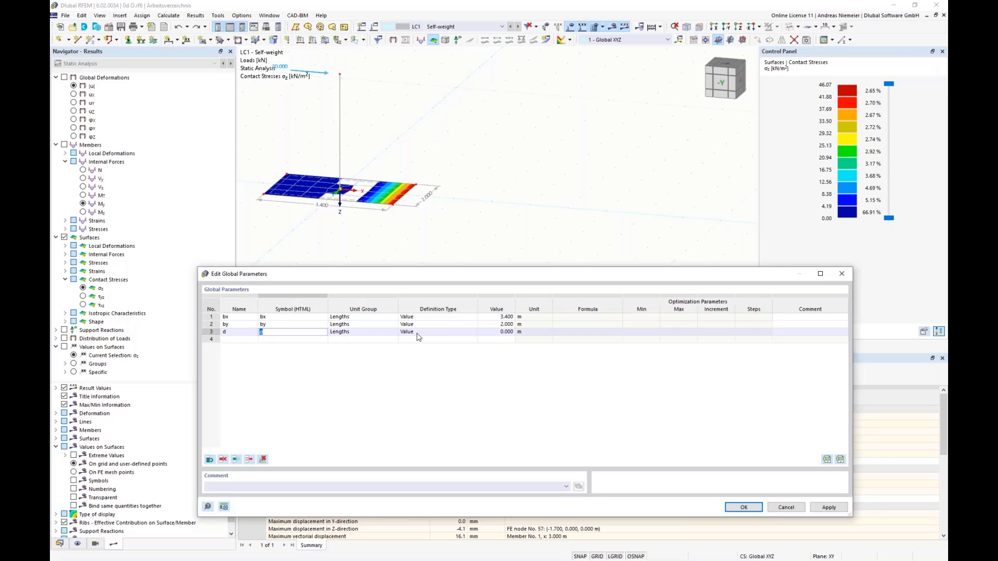
{"action": "left_click", "coordinate": [497, 333]}
{"action": "type", "text": "0,2"}
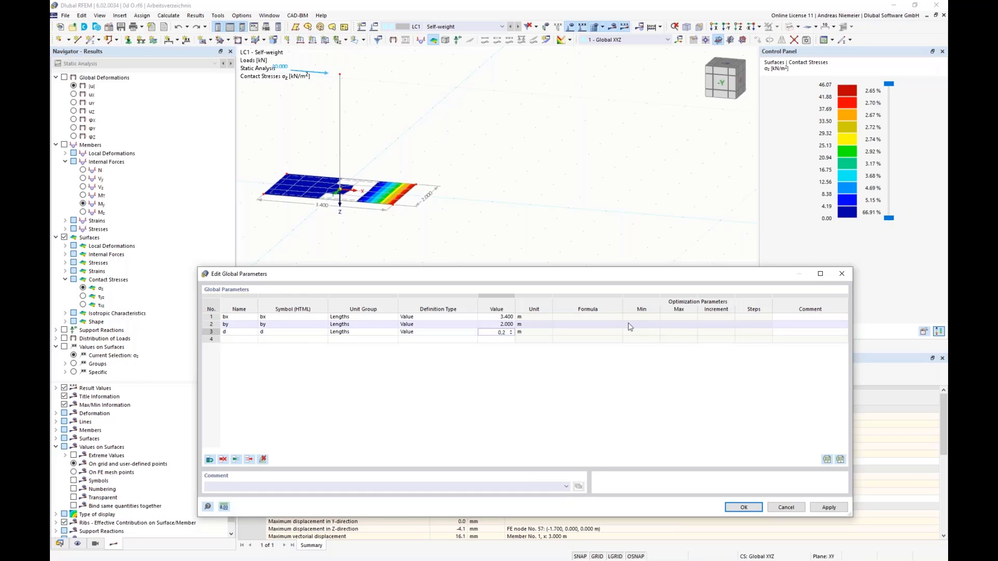
{"action": "type", "text": ".2"}
{"action": "left_click", "coordinate": [630, 327]}
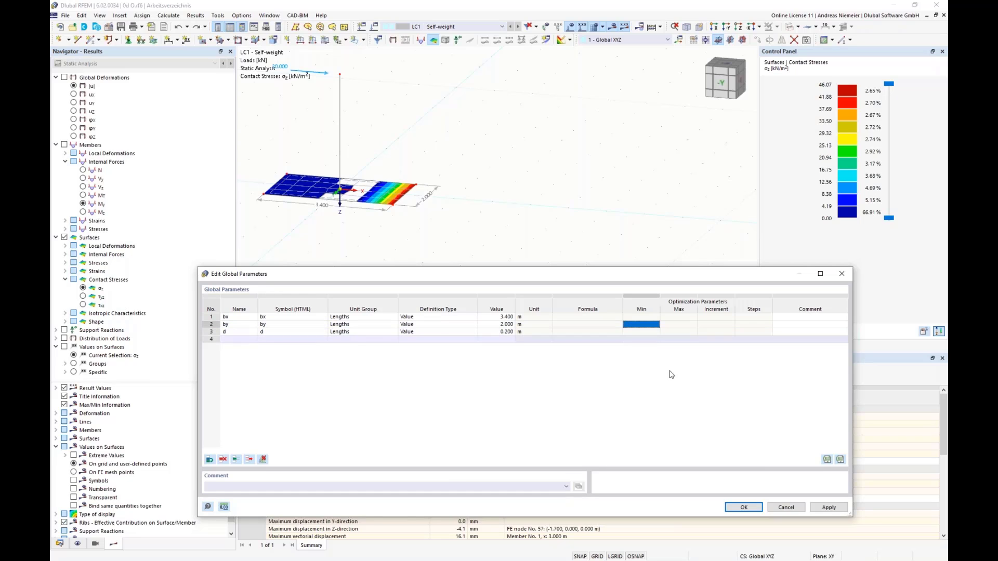
{"action": "left_click", "coordinate": [744, 508]}
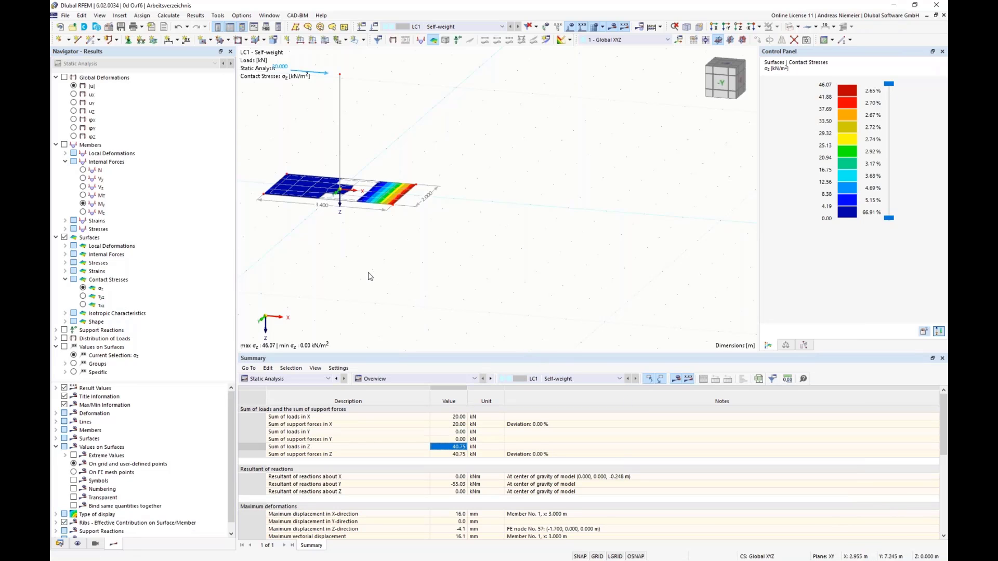
Define the X-coordinate of the base surface's end nodes 5 and 6 with the formula bx/2.
{"action": "right_click", "coordinate": [394, 209]}
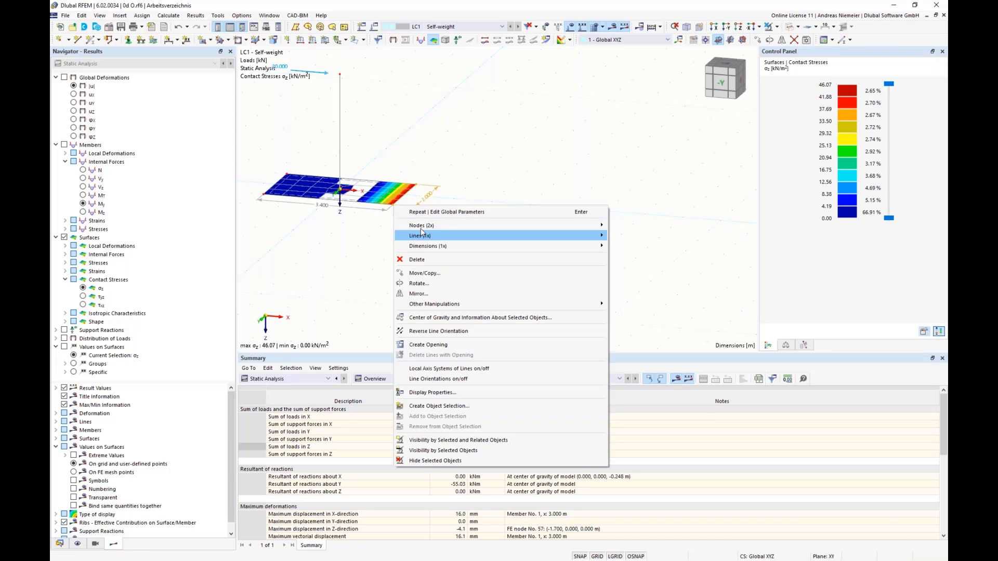
{"action": "mouse_move", "coordinate": [449, 225]}
{"action": "left_click", "coordinate": [616, 226]}
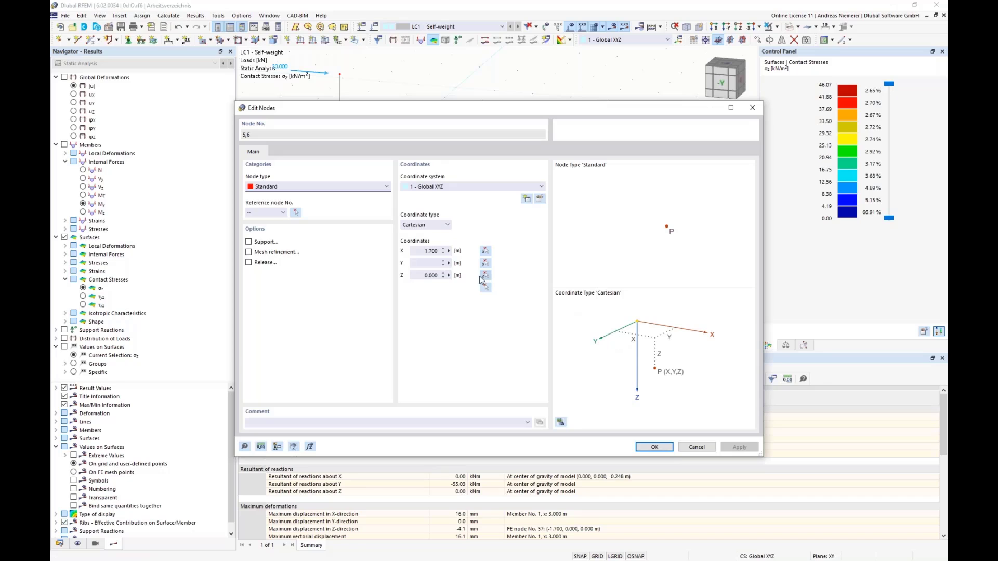
{"action": "left_click", "coordinate": [449, 251]}
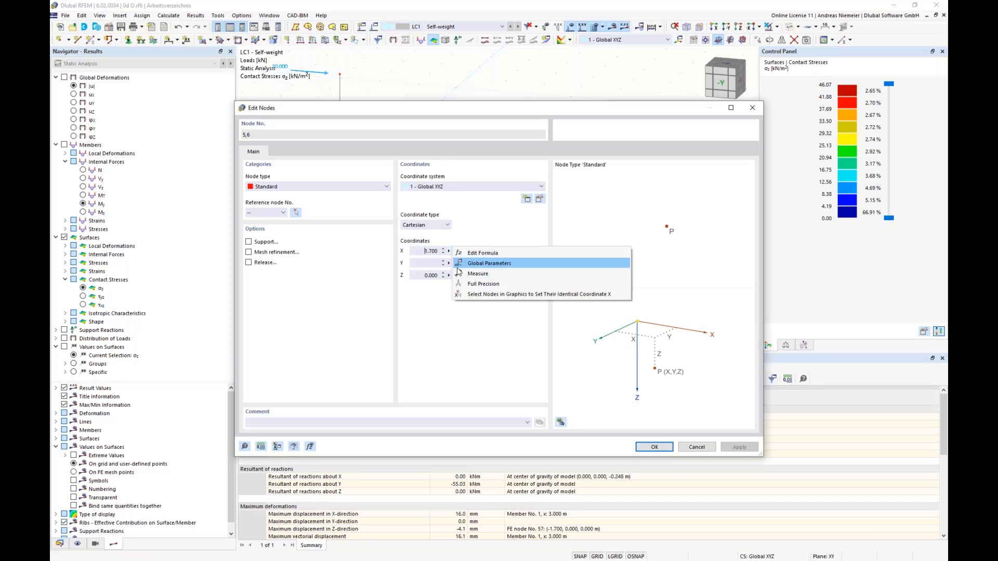
{"action": "left_click", "coordinate": [476, 254]}
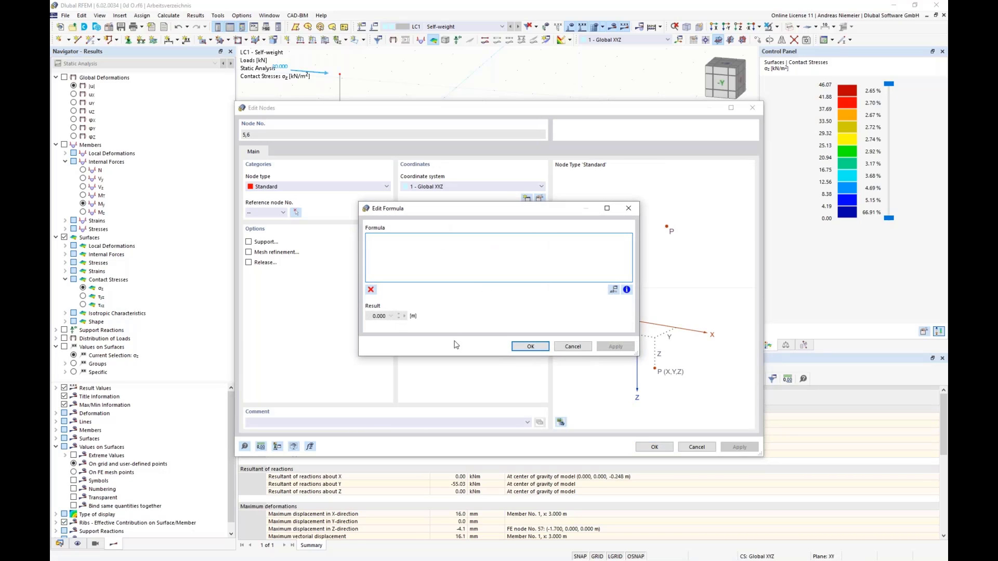
{"action": "type", "text": "b"}
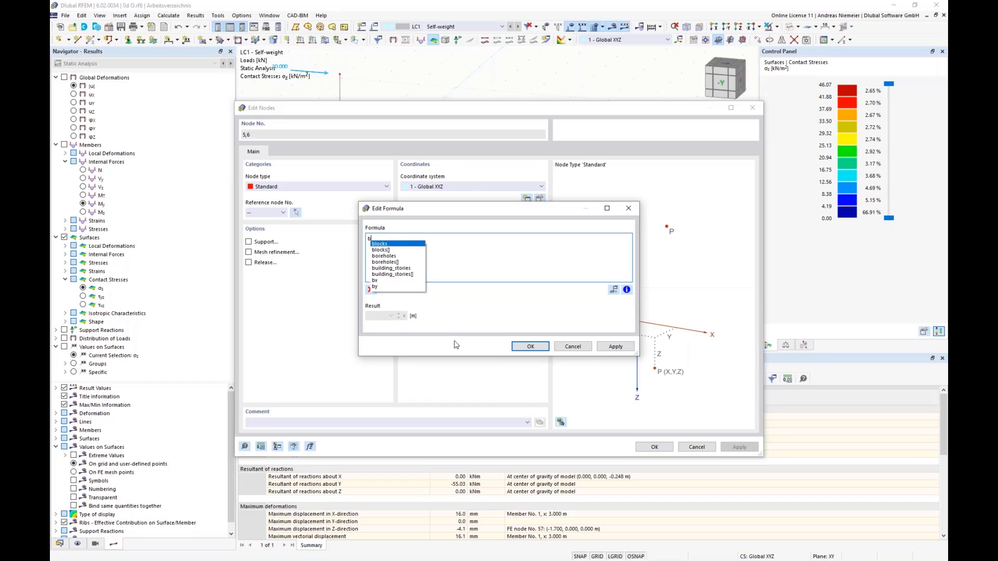
{"action": "type", "text": "x/"}
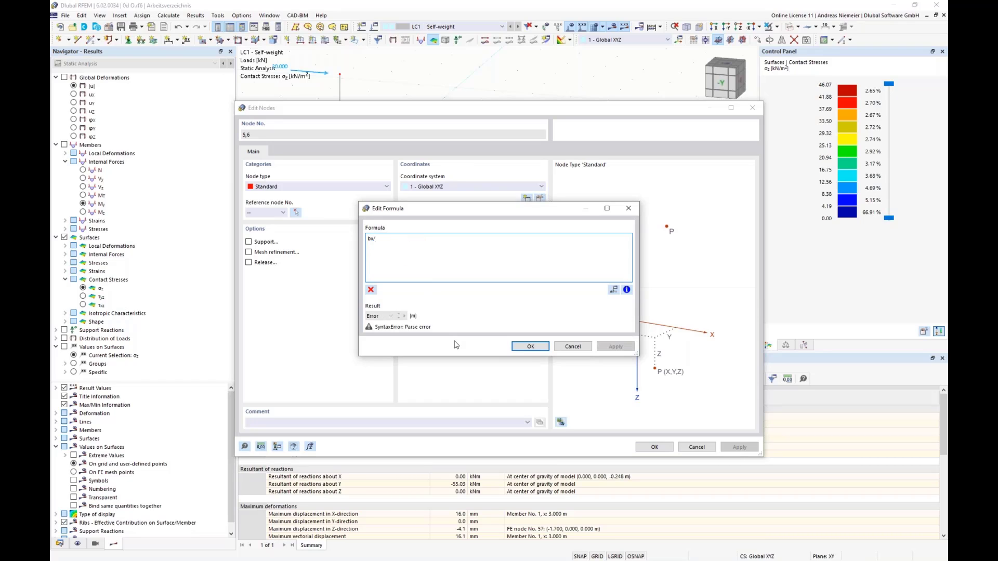
{"action": "type", "text": "2"}
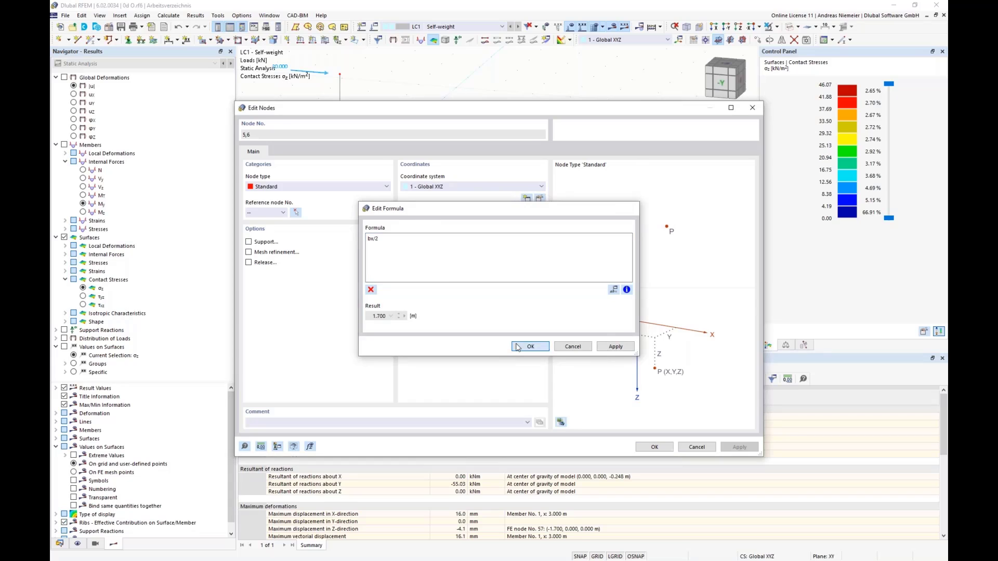
{"action": "left_click", "coordinate": [530, 346]}
{"action": "left_click", "coordinate": [645, 447]}
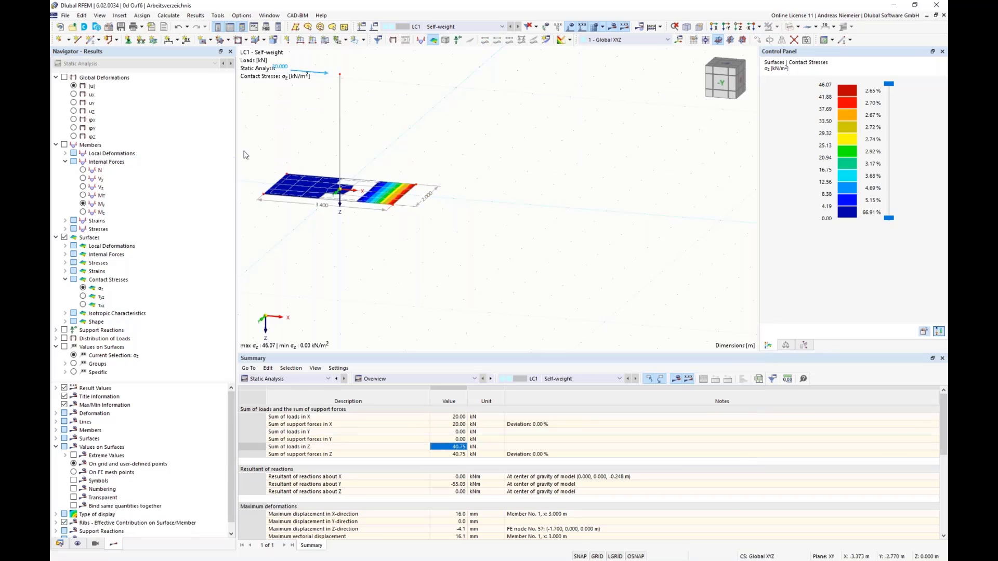
Define the X-coordinate of the base surface's opposite end nodes 3 and 4 with the formula -bx/2.
{"action": "right_click", "coordinate": [263, 196]}
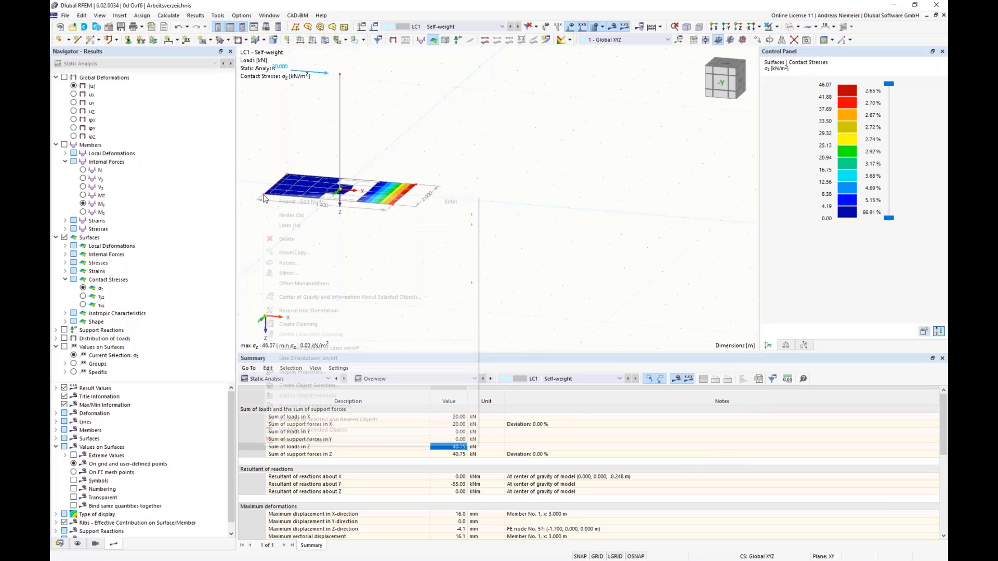
{"action": "mouse_move", "coordinate": [299, 216]}
{"action": "left_click", "coordinate": [498, 215]}
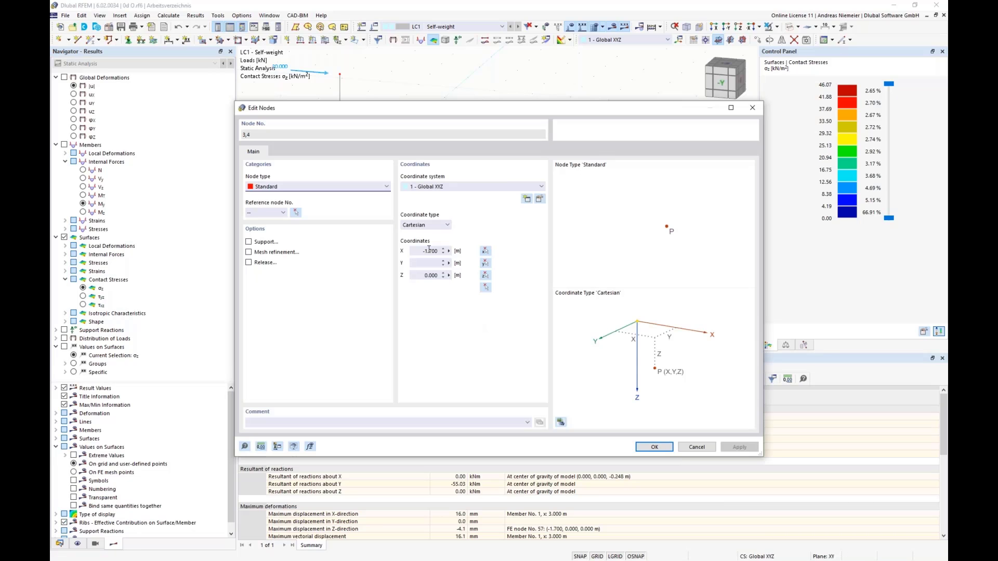
{"action": "left_click", "coordinate": [448, 251]}
{"action": "left_click", "coordinate": [474, 255]}
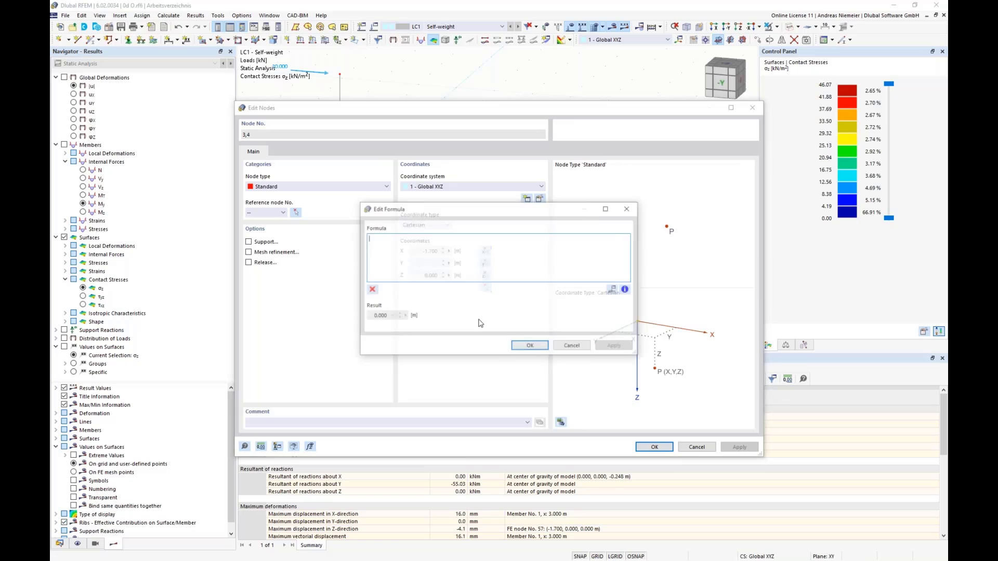
{"action": "type", "text": "-b"}
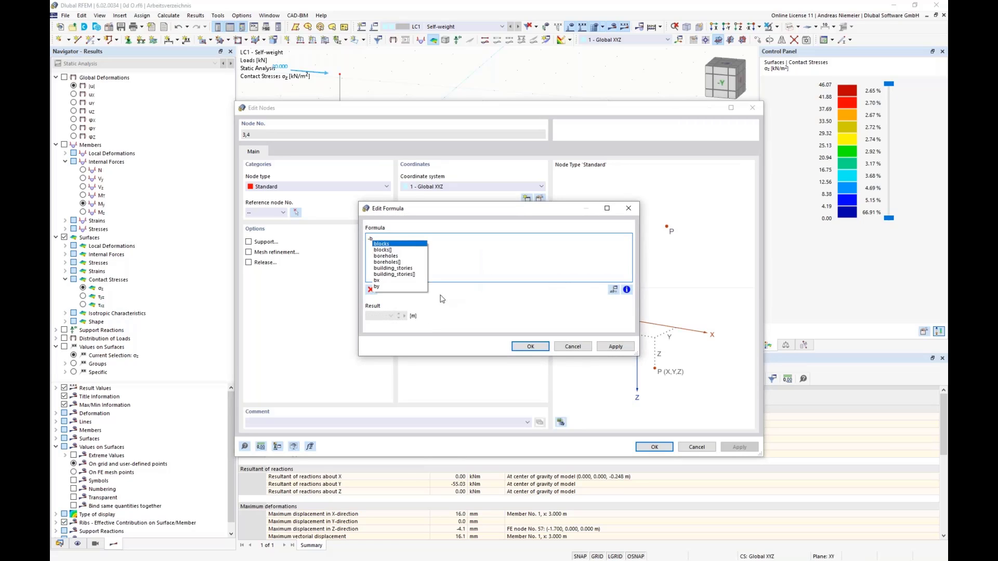
{"action": "type", "text": "x/2"}
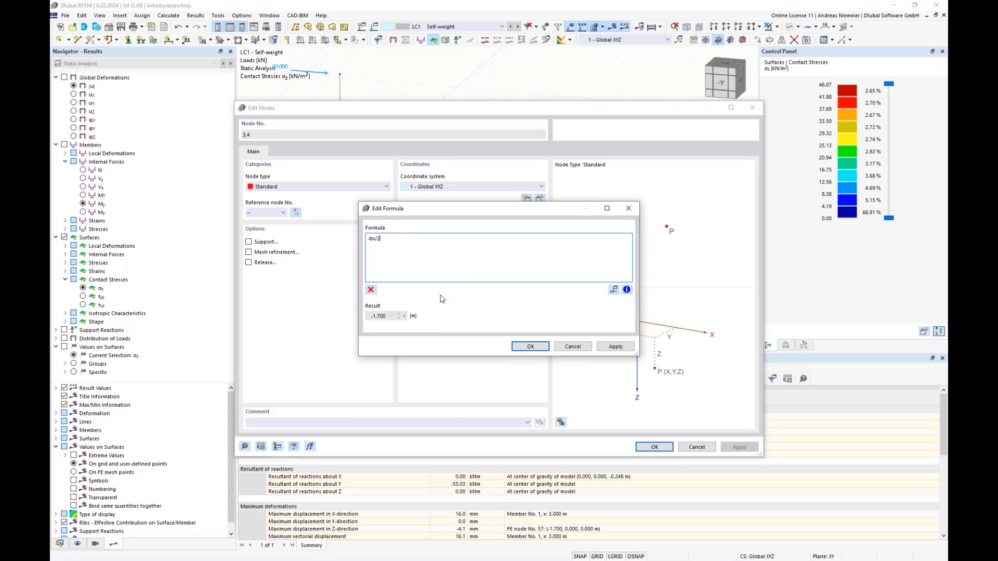
{"action": "left_click", "coordinate": [531, 347]}
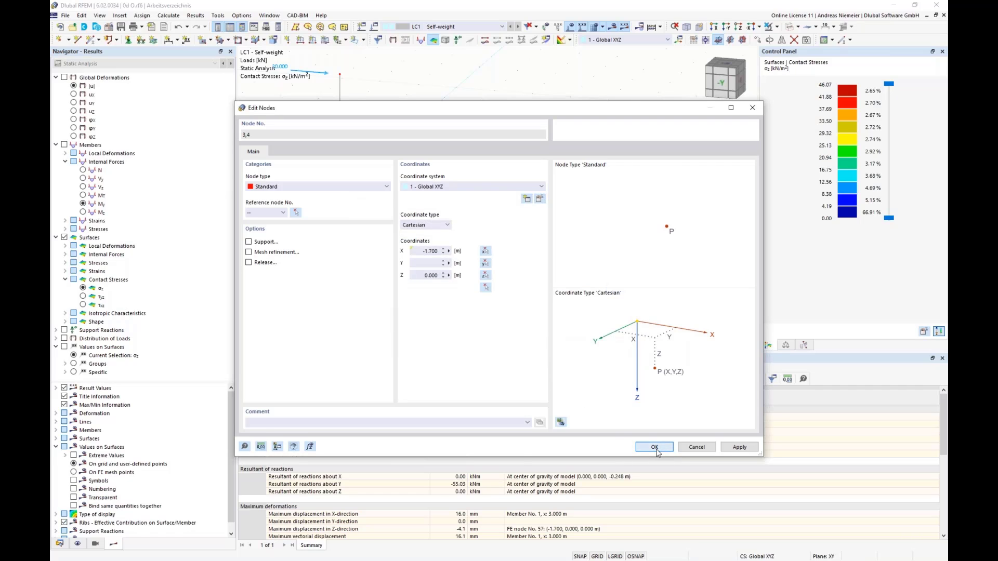
{"action": "left_click", "coordinate": [654, 447]}
Define the Y-coordinate of the base surface's corner nodes 3 and 6 with the formula -by/2.
{"action": "middle_click_drag", "start_coordinate": [522, 204], "coordinate": [523, 222]}
{"action": "middle_click_drag", "start_coordinate": [522, 222], "coordinate": [386, 220], "text": "ctrl"}
{"action": "middle_click_drag", "start_coordinate": [537, 242], "coordinate": [506, 262]}
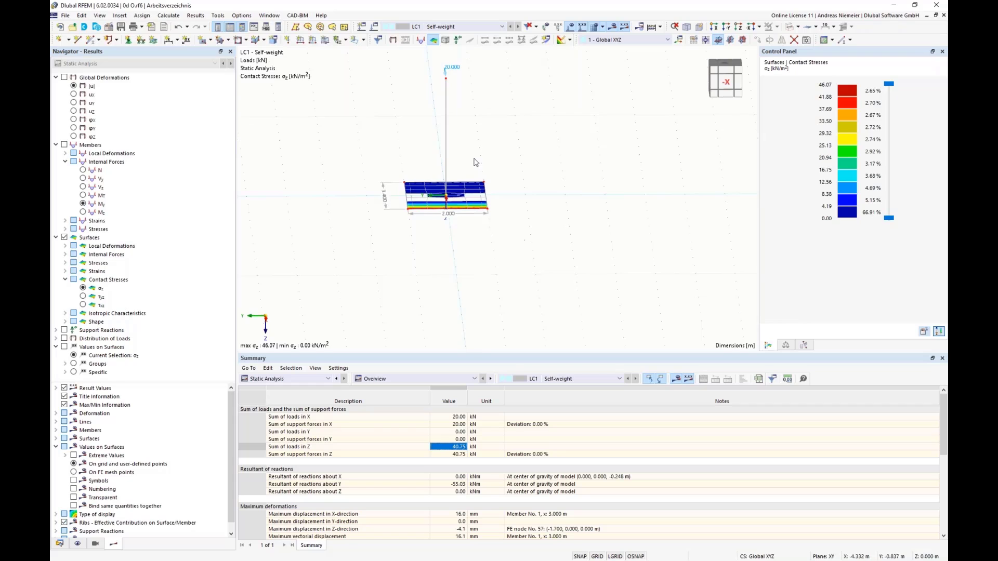
{"action": "left_click_drag", "start_coordinate": [471, 154], "coordinate": [518, 243]}
{"action": "right_click", "coordinate": [488, 212]}
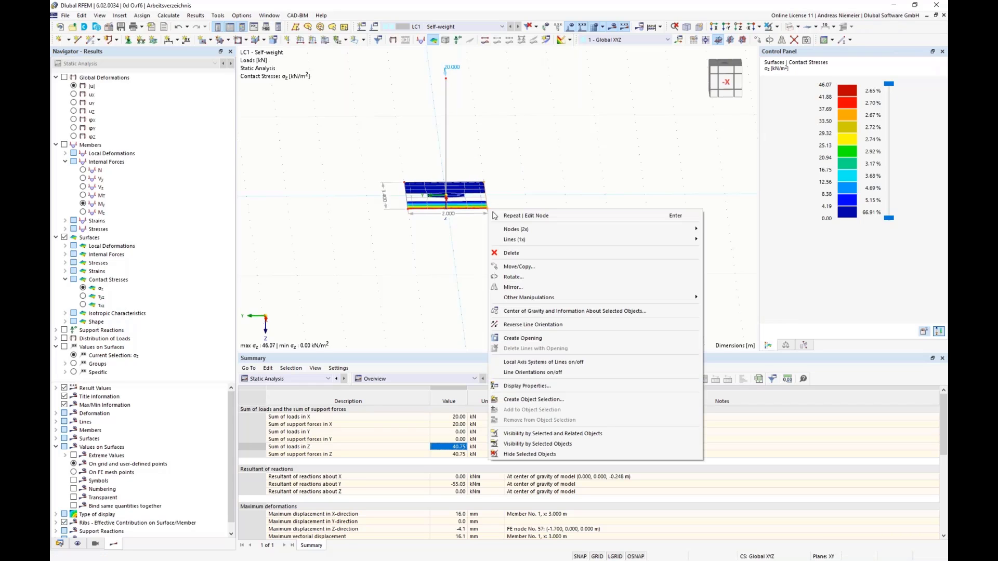
{"action": "mouse_move", "coordinate": [550, 231]}
{"action": "left_click", "coordinate": [722, 233]}
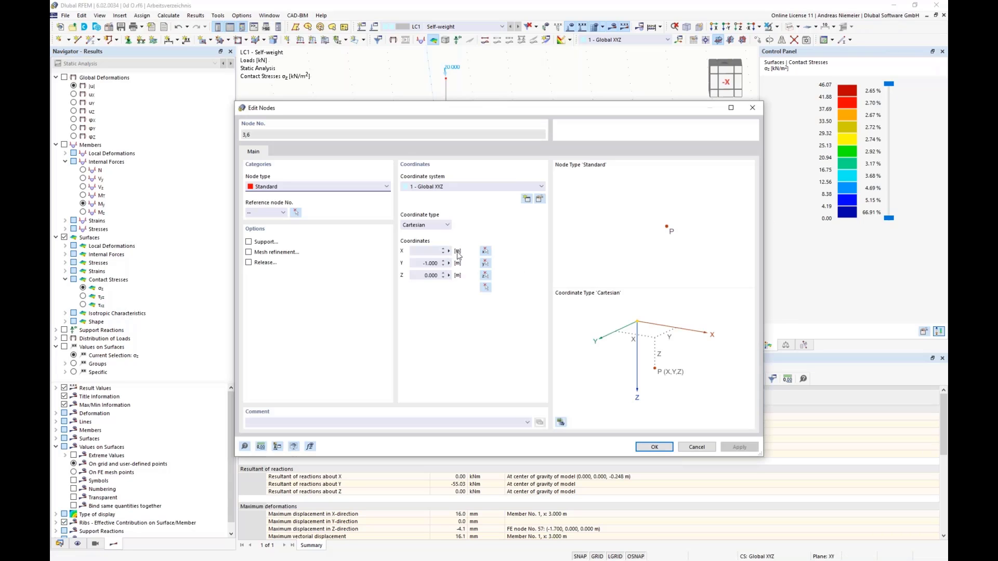
{"action": "left_click", "coordinate": [449, 264]}
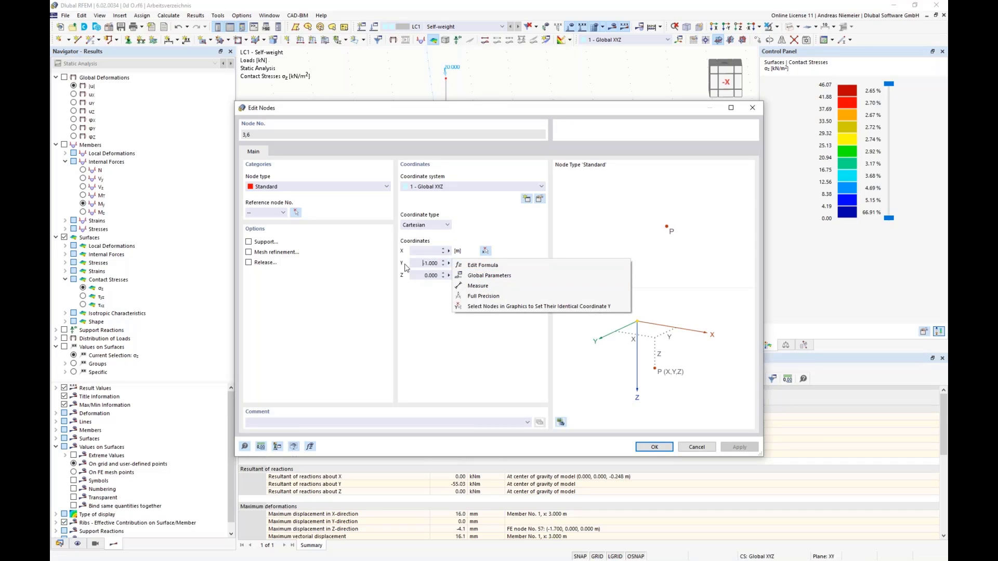
{"action": "left_click", "coordinate": [489, 266]}
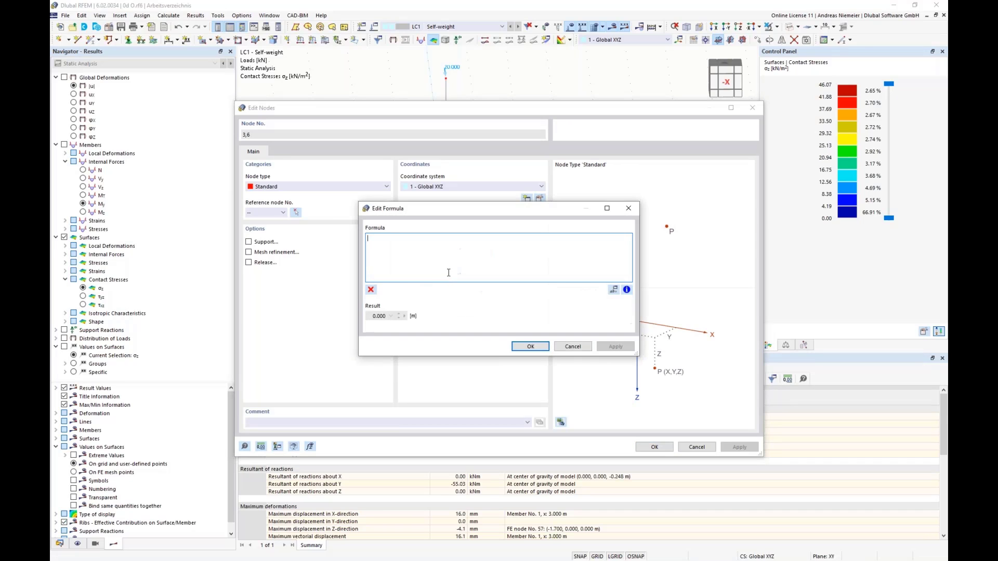
{"action": "type", "text": "-b"}
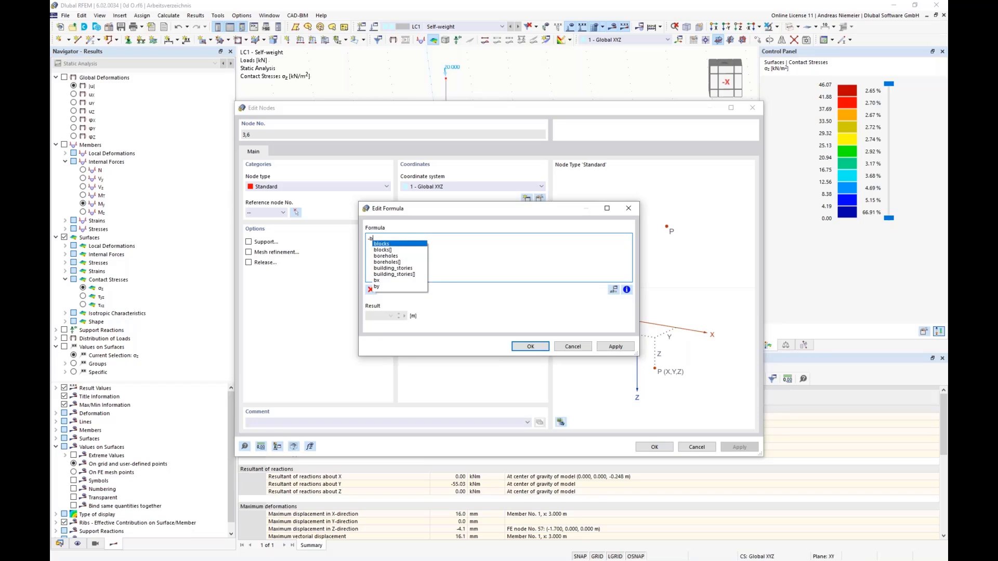
{"action": "type", "text": "y/"}
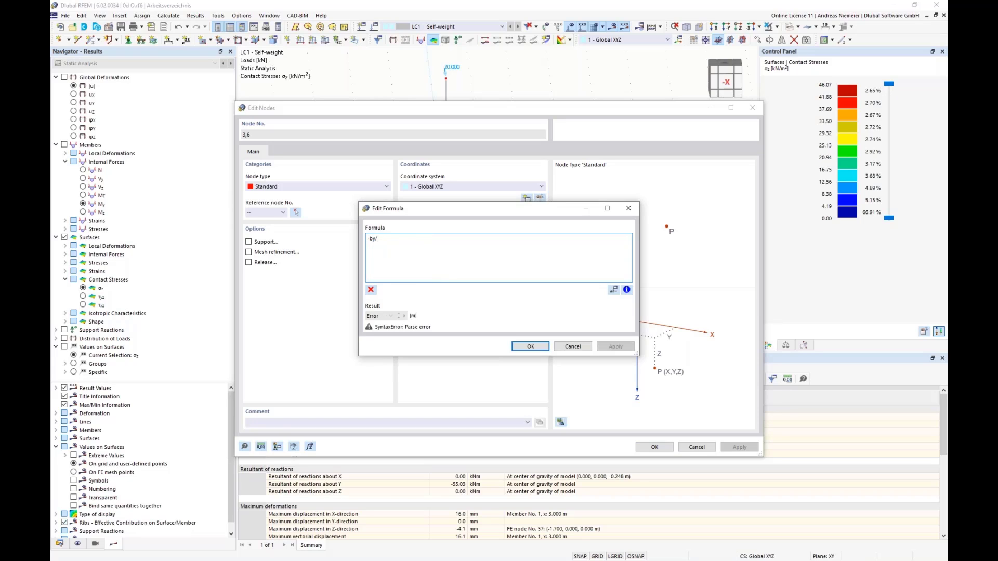
{"action": "type", "text": "2"}
{"action": "left_click", "coordinate": [530, 347]}
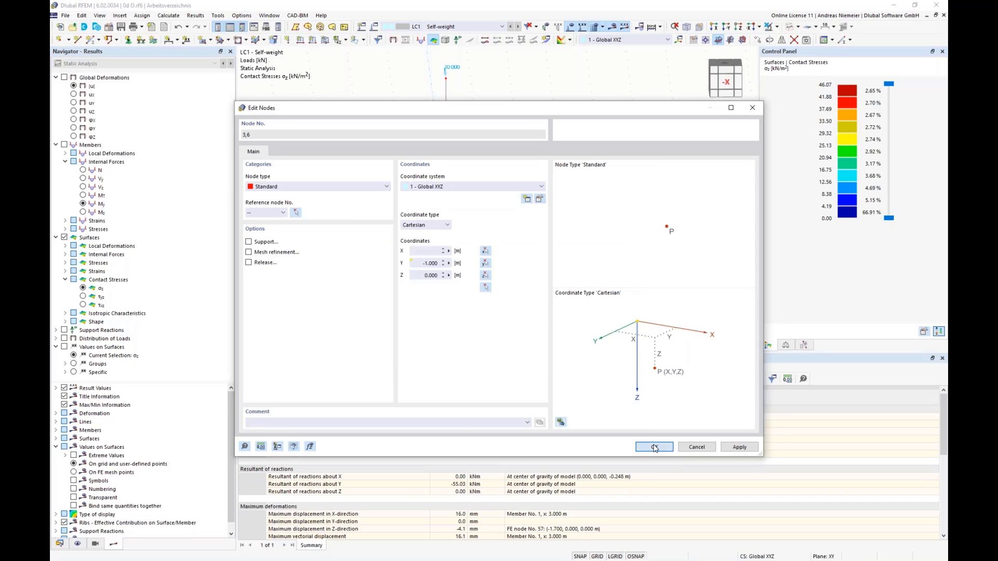
{"action": "left_click", "coordinate": [655, 447]}
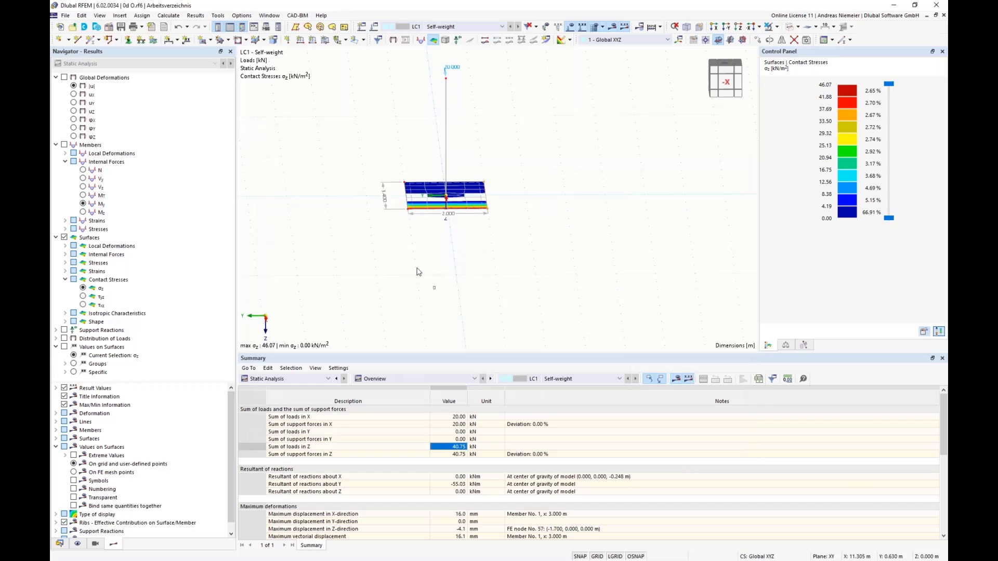
Define the Y-coordinate of the base surface's opposite corner nodes 4 and 5 with the formula by/2.
{"action": "right_click", "coordinate": [409, 214]}
{"action": "mouse_move", "coordinate": [504, 229]}
{"action": "left_click", "coordinate": [658, 232]}
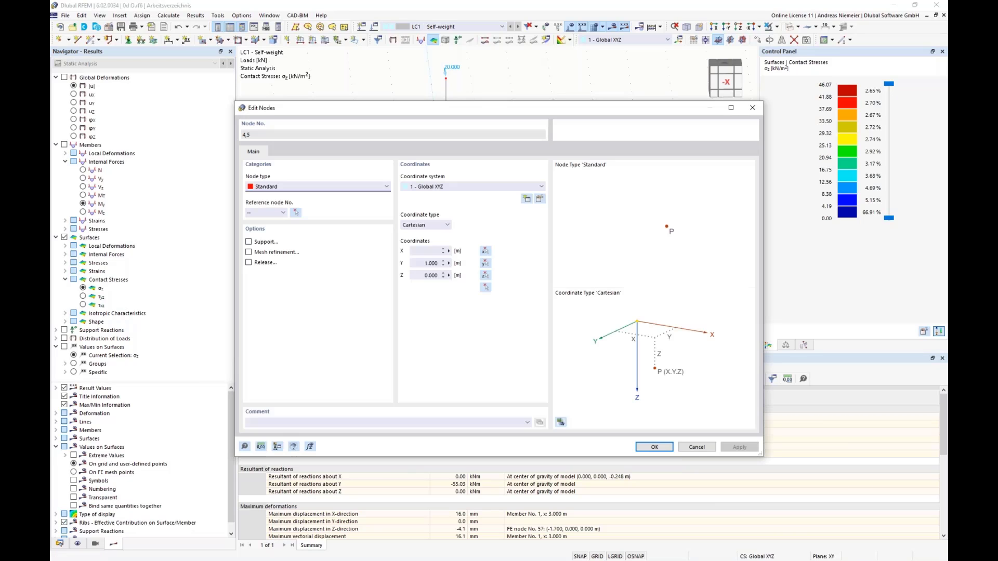
{"action": "left_click", "coordinate": [449, 264]}
{"action": "left_click", "coordinate": [479, 266]}
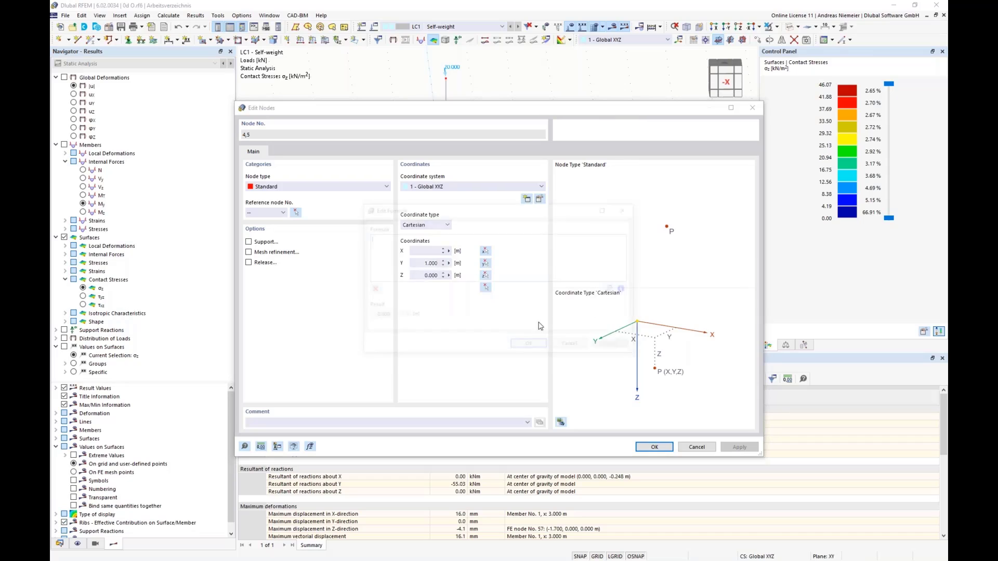
{"action": "type", "text": "by"}
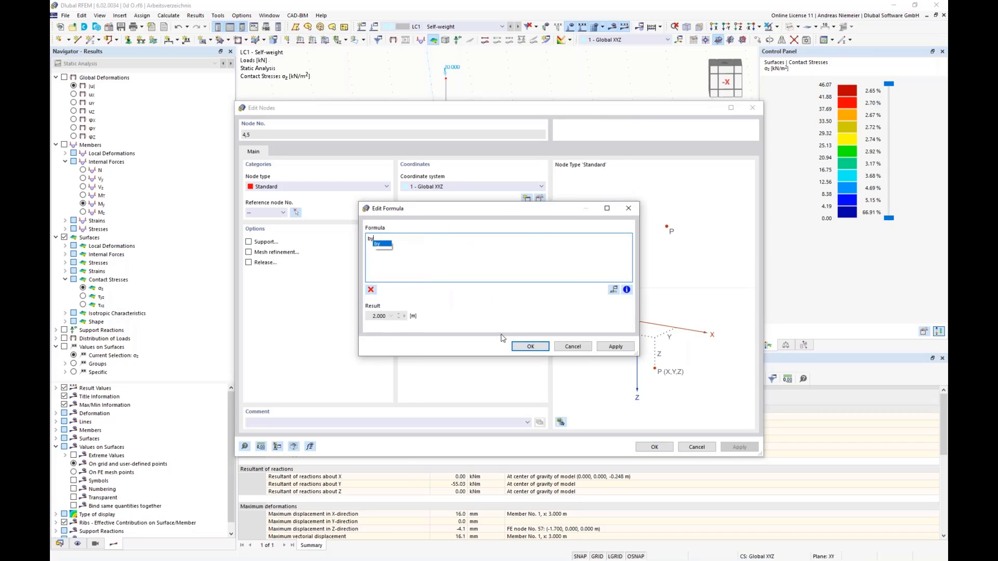
{"action": "type", "text": "/2"}
{"action": "key", "text": "Return"}
{"action": "left_click", "coordinate": [654, 447]}
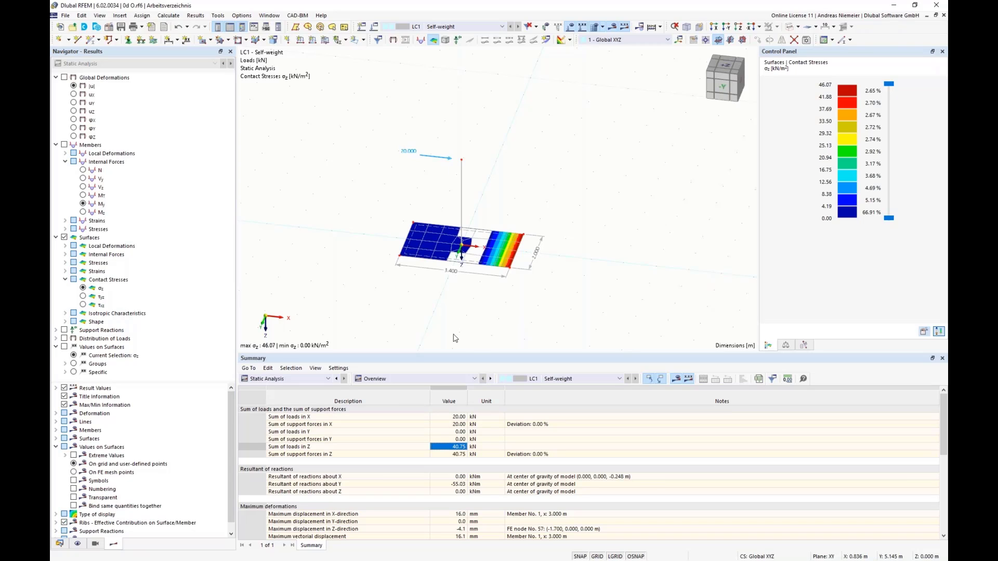
Link the base surface's uniform thickness to the global parameter d with the formula =d in the thickness table.
{"action": "left_click", "coordinate": [285, 380]}
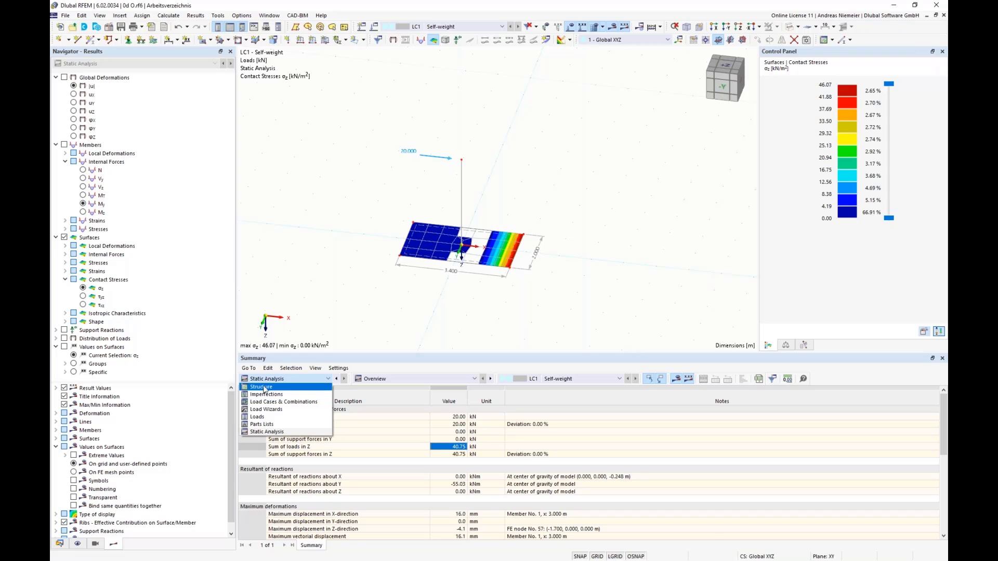
{"action": "left_click", "coordinate": [265, 387]}
{"action": "left_click", "coordinate": [392, 382]}
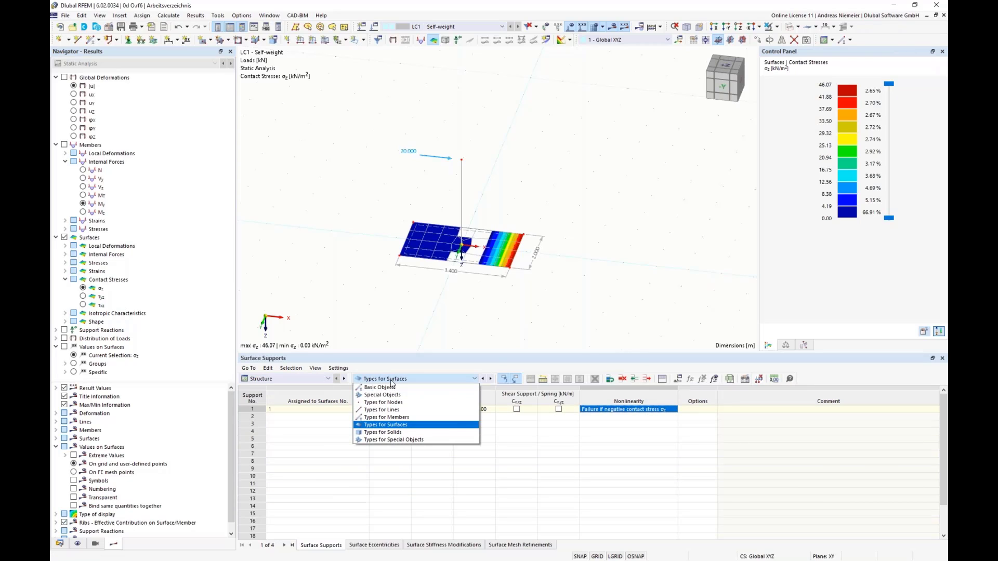
{"action": "left_click", "coordinate": [392, 389]}
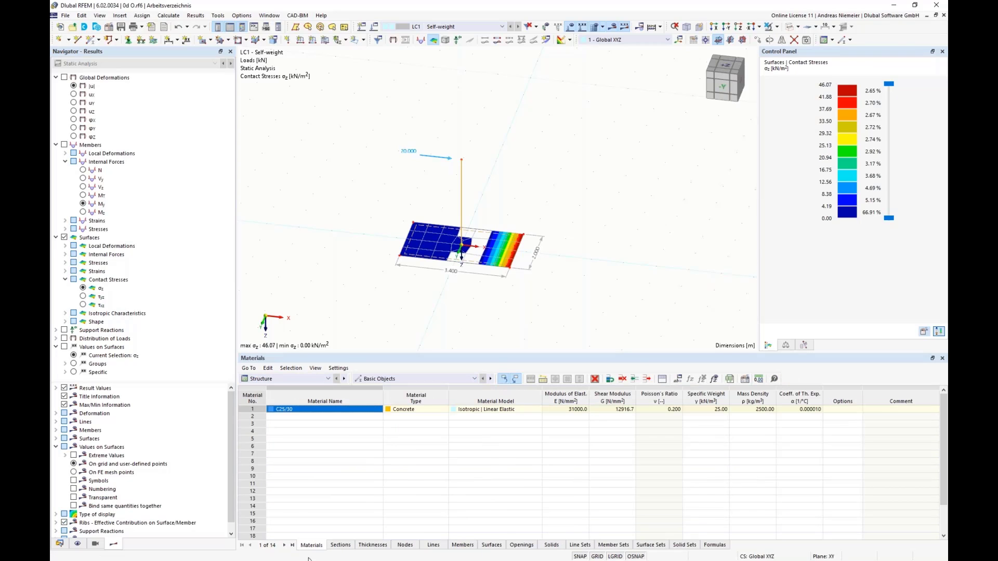
{"action": "left_click", "coordinate": [372, 551]}
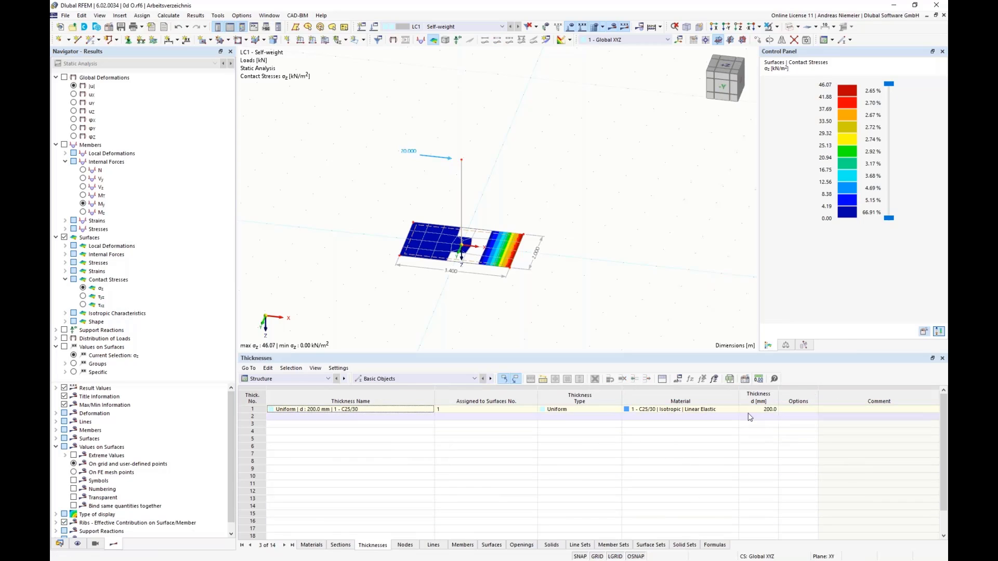
{"action": "left_click", "coordinate": [763, 411]}
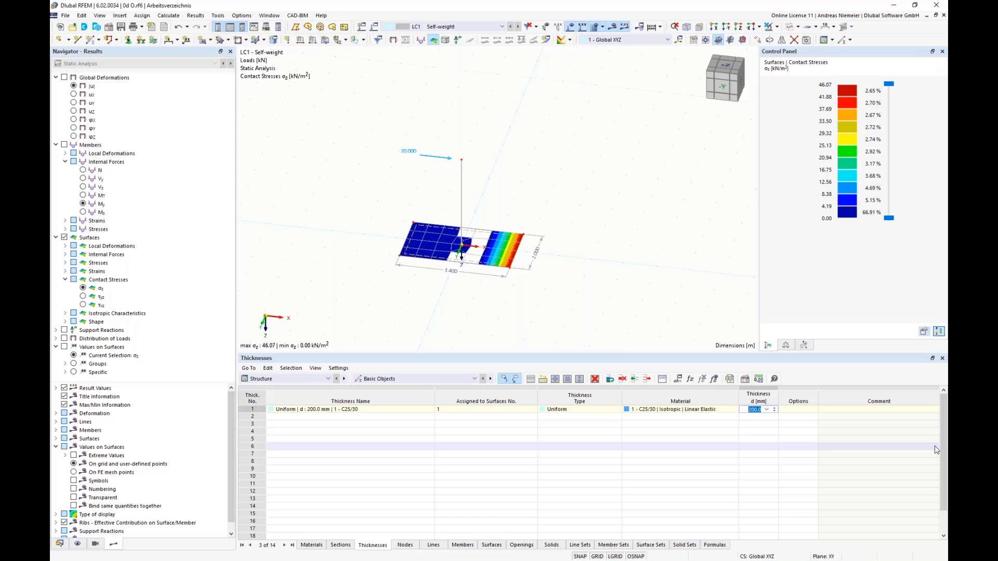
{"action": "type", "text": "=d"}
{"action": "left_click", "coordinate": [817, 487]}
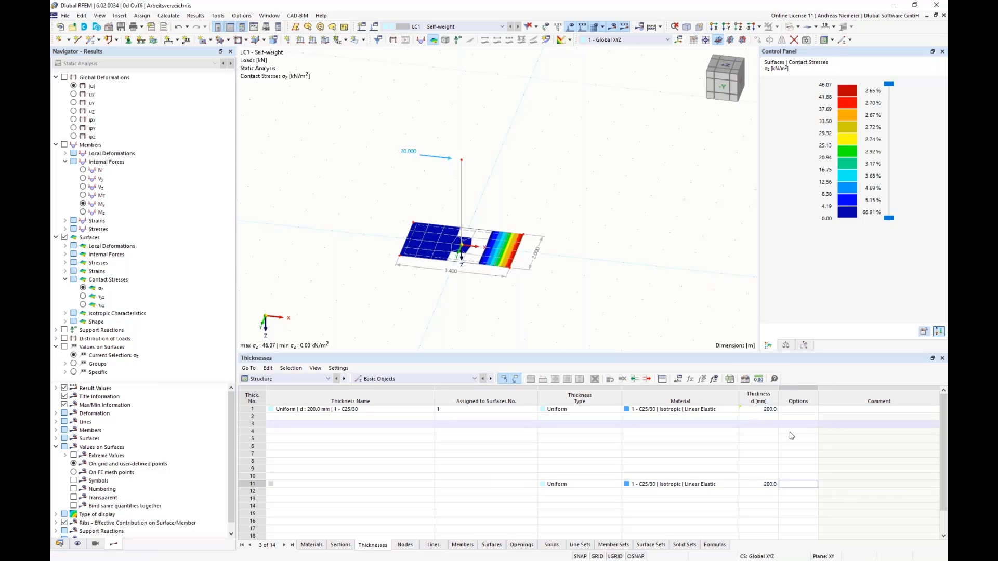
Show formulas instead of values to check the thickness and node coordinate entries, and restore the value display.
{"action": "left_click", "coordinate": [714, 379]}
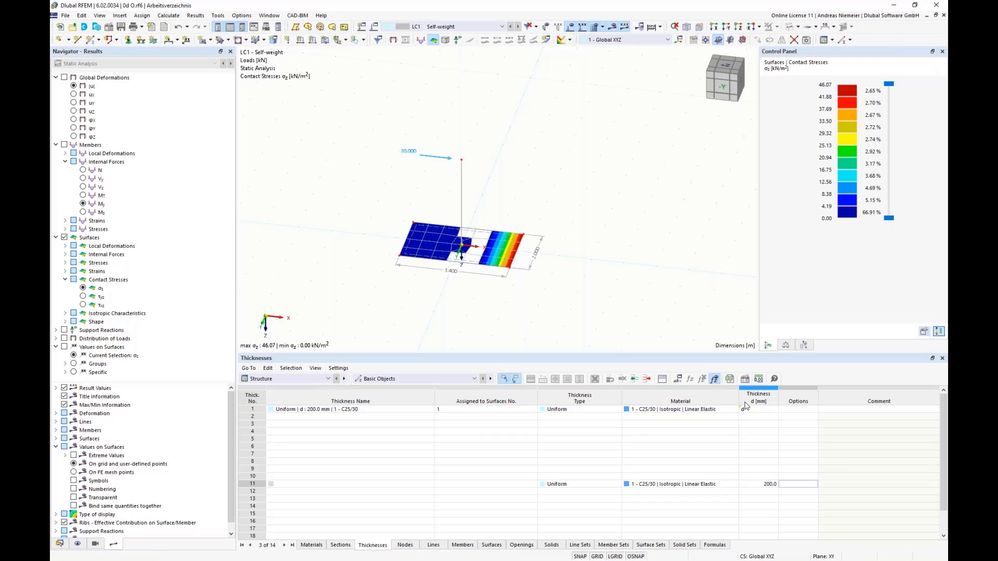
{"action": "left_click", "coordinate": [405, 545]}
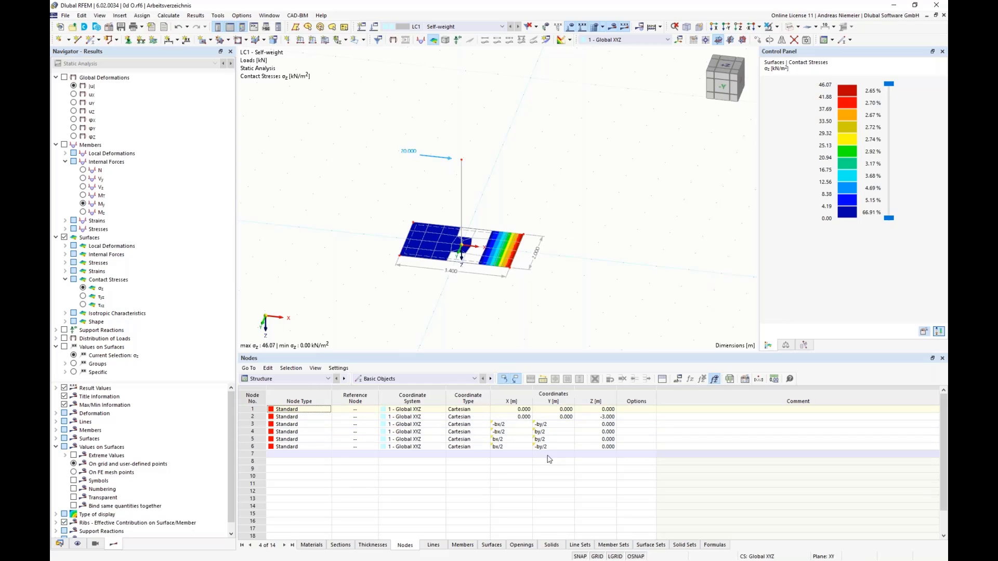
{"action": "left_click", "coordinate": [716, 382]}
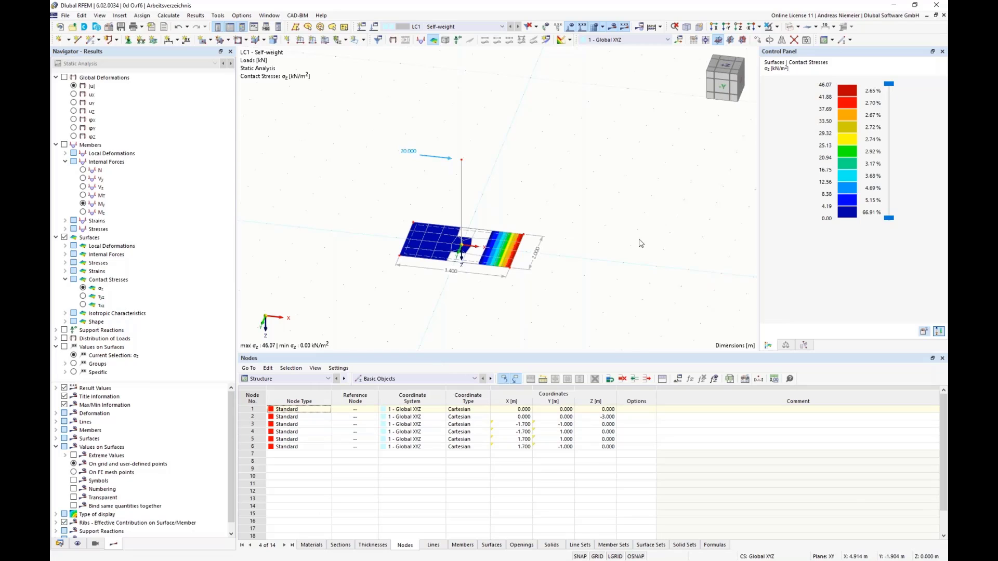
Try a value of 4 m for global parameter bx to test the parametric base surface, and undo the change.
{"action": "left_click", "coordinate": [679, 379]}
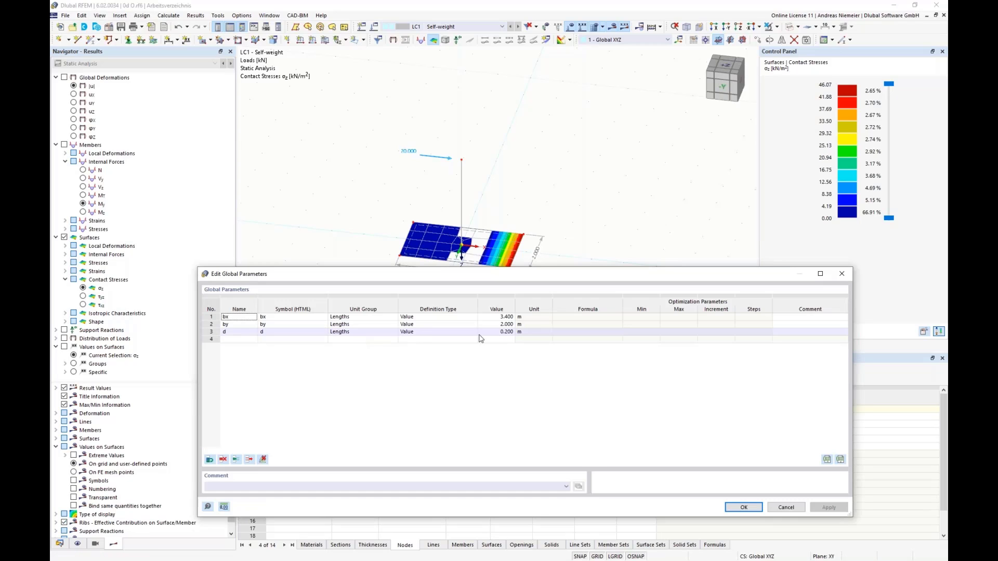
{"action": "left_click", "coordinate": [499, 317]}
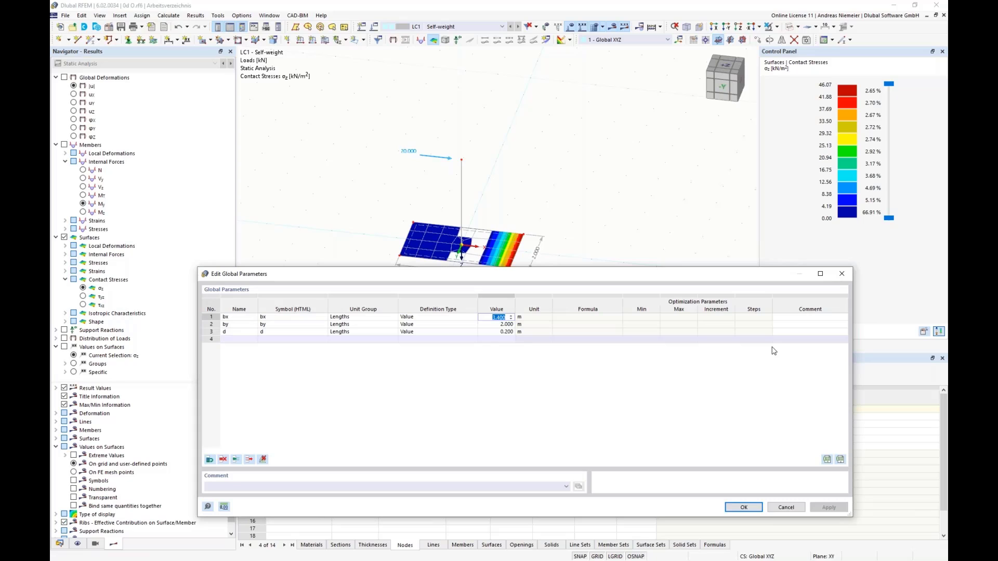
{"action": "type", "text": "4"}
{"action": "left_click", "coordinate": [754, 324]}
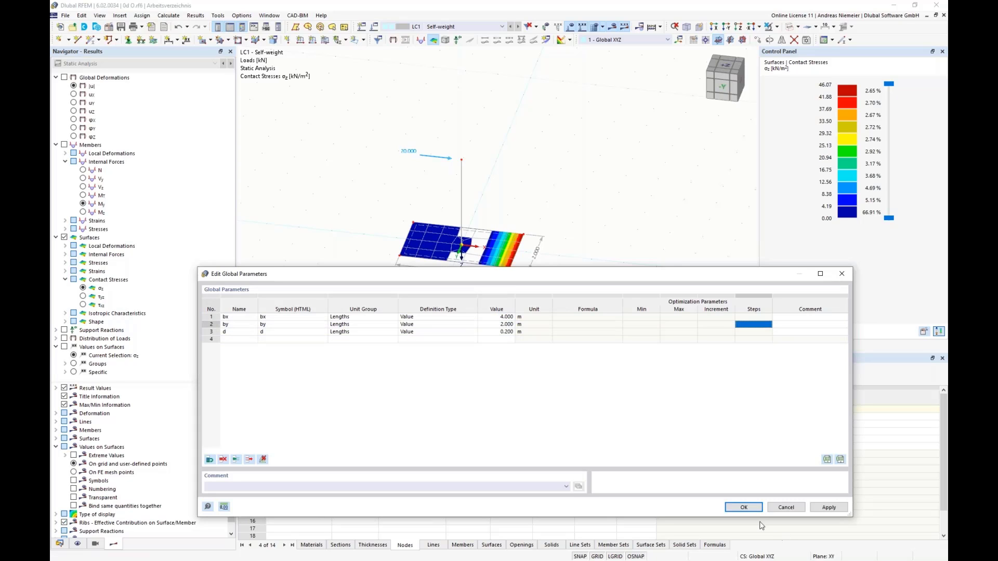
{"action": "left_click", "coordinate": [744, 508]}
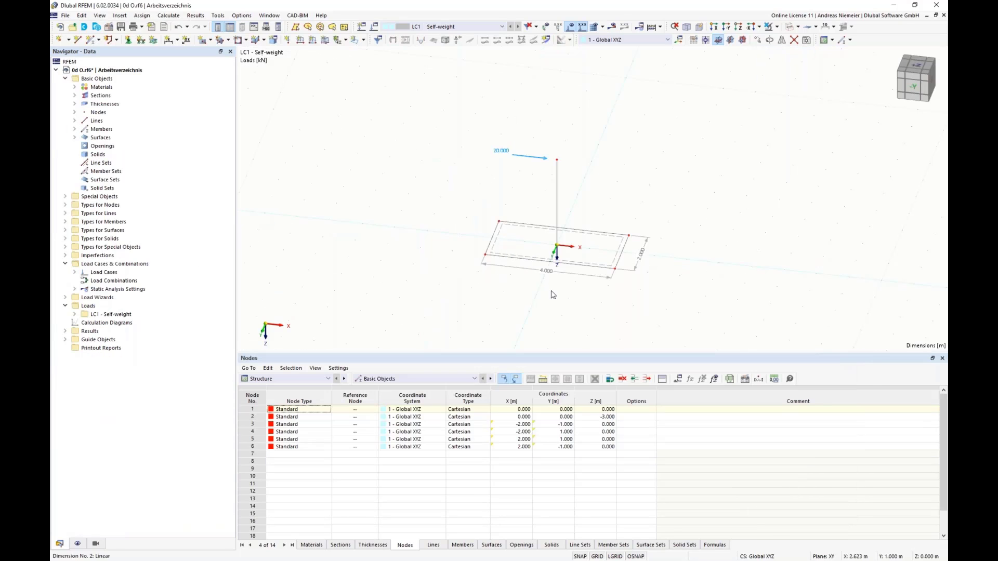
{"action": "scroll", "coordinate": [592, 300], "scroll_direction": "down", "scroll_amount": 1}
{"action": "middle_click_drag", "start_coordinate": [588, 299], "coordinate": [481, 269]}
{"action": "scroll", "coordinate": [467, 229], "scroll_direction": "up", "scroll_amount": 3}
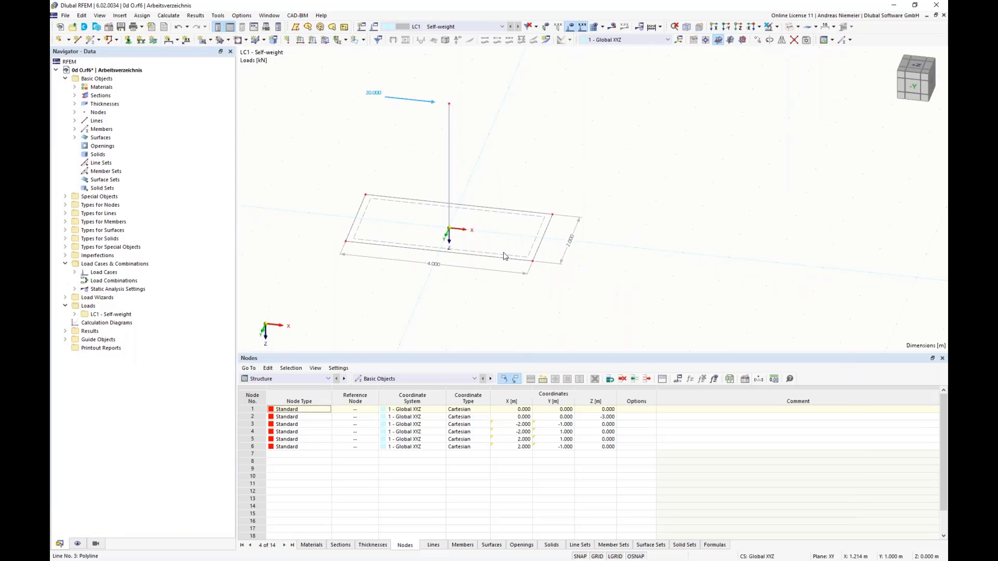
{"action": "left_click", "coordinate": [177, 28]}
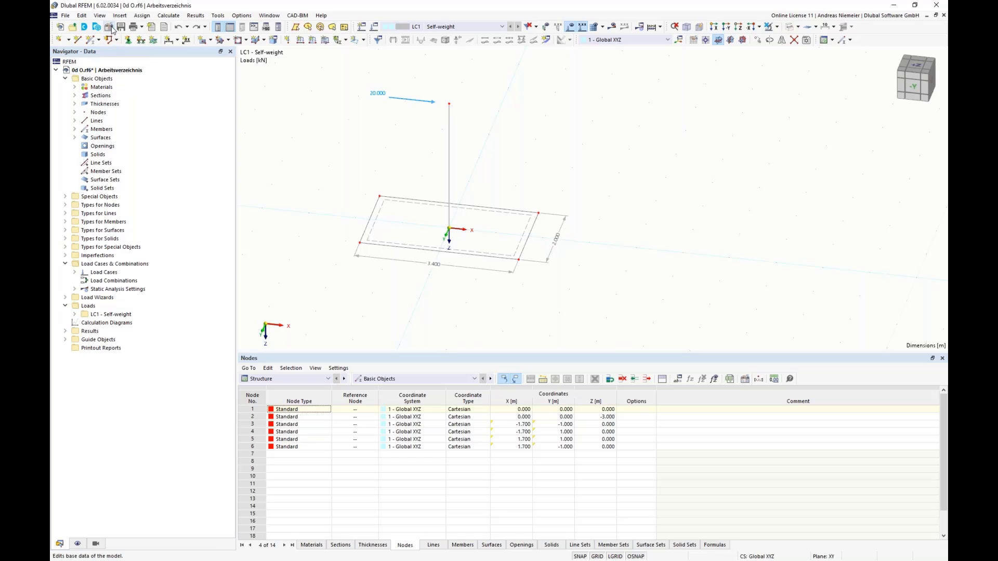
Activate the Optimization & Costs / CO2 Emission Estimation add-on in the model's base data.
{"action": "double_click", "coordinate": [272, 257]}
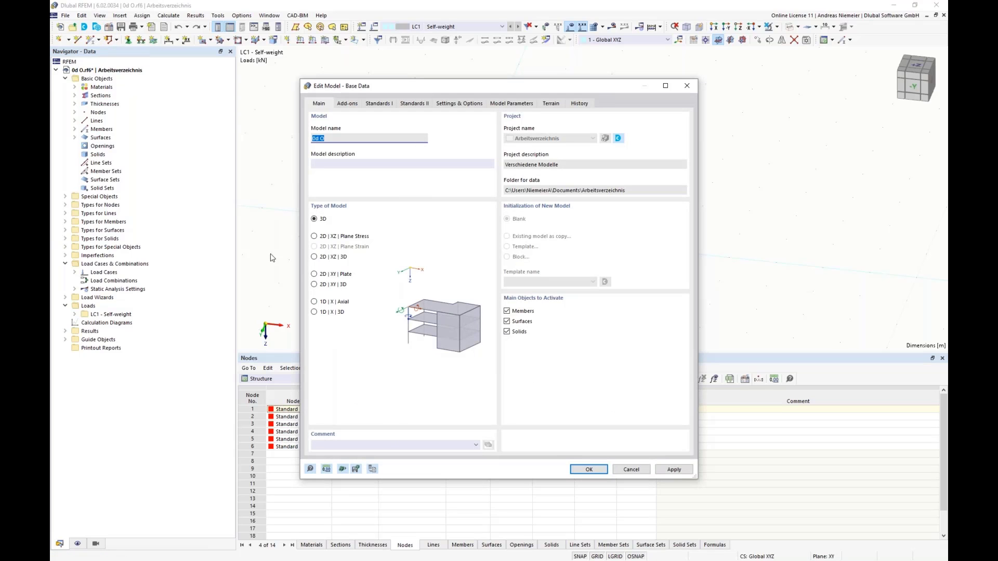
{"action": "left_click", "coordinate": [345, 106]}
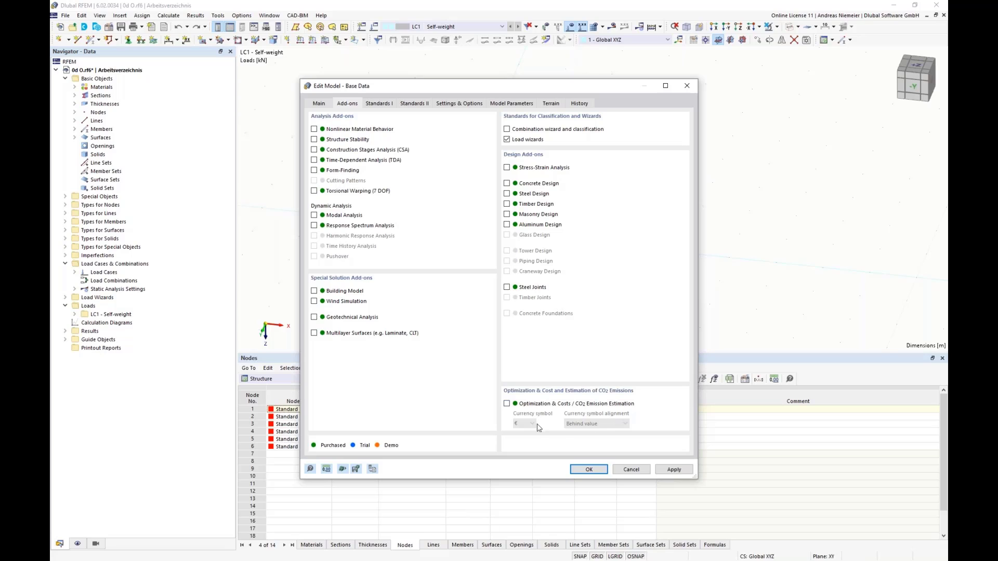
{"action": "left_click", "coordinate": [506, 404]}
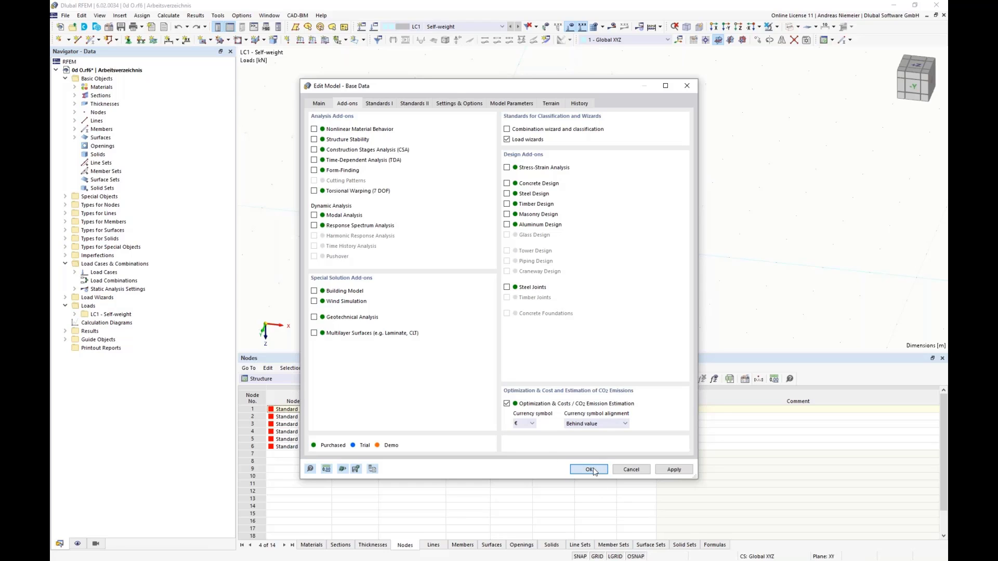
{"action": "left_click", "coordinate": [589, 470]}
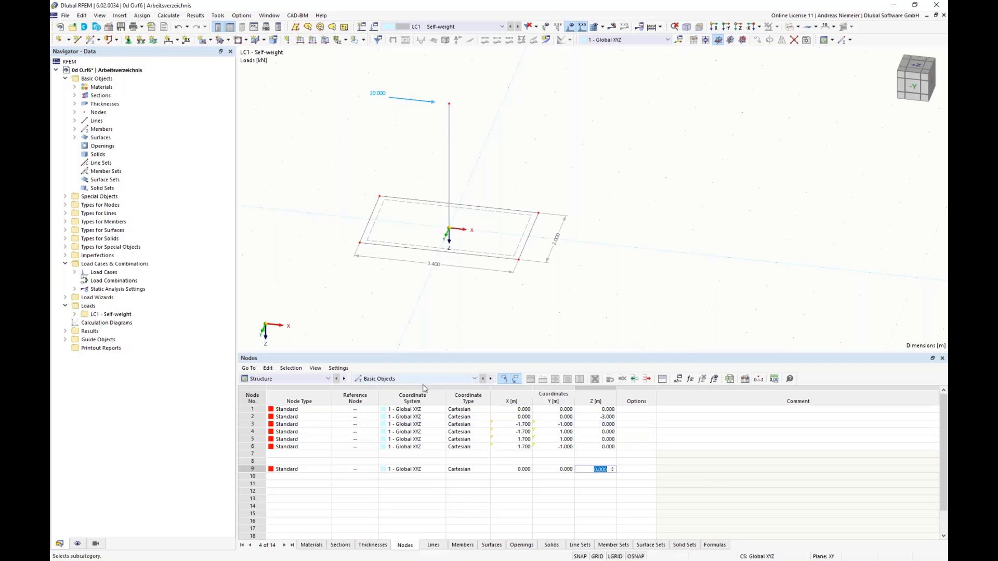
Change the definition type of global parameter bx to Optimization | Ascending.
{"action": "left_click", "coordinate": [678, 379]}
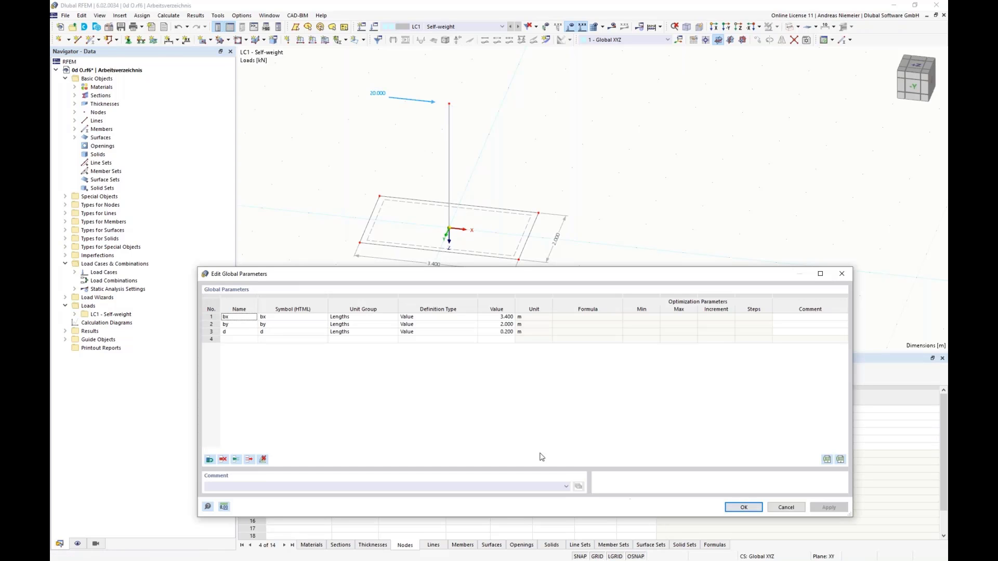
{"action": "left_click_drag", "start_coordinate": [487, 274], "coordinate": [486, 298]}
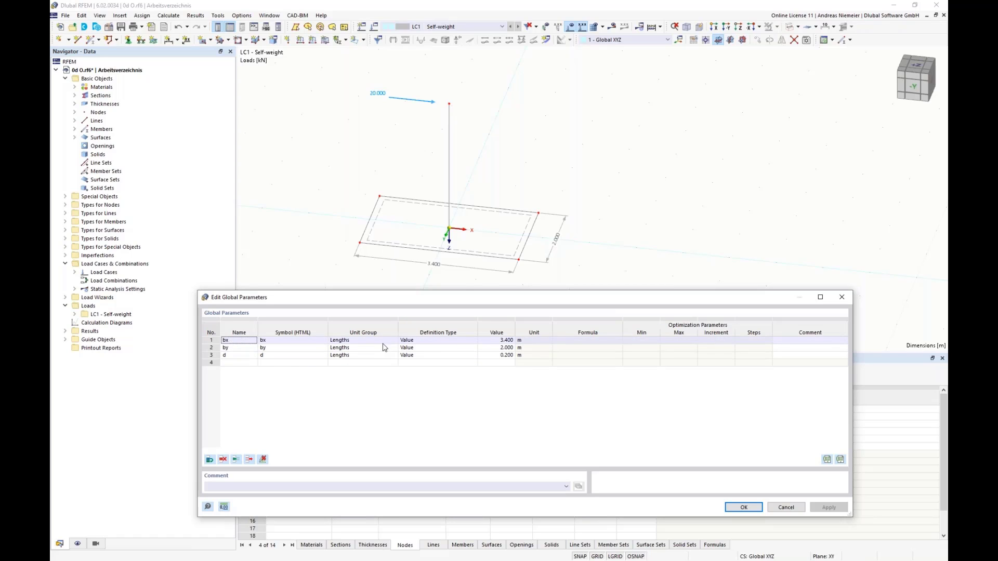
{"action": "left_click", "coordinate": [412, 341]}
{"action": "left_click", "coordinate": [473, 341]}
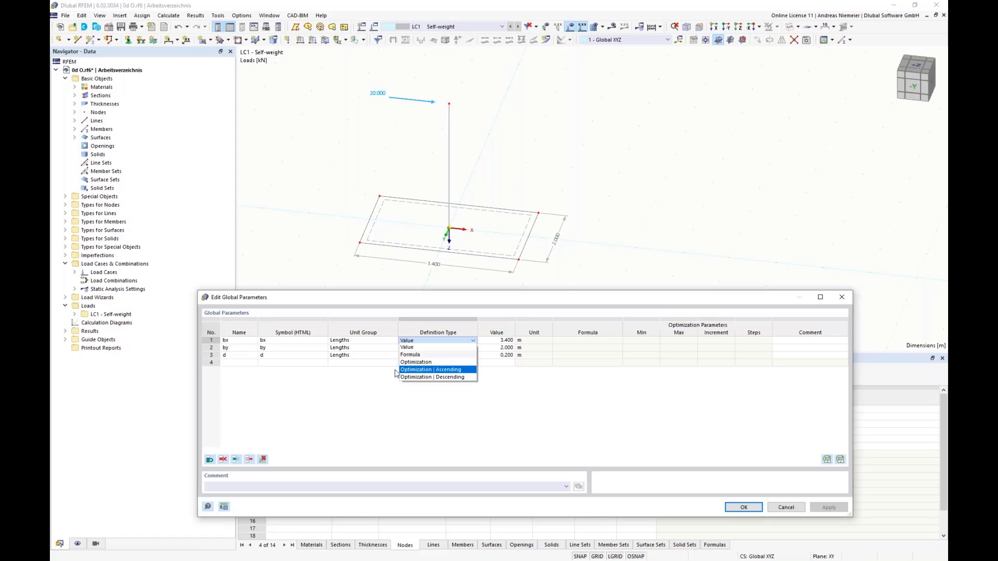
{"action": "left_click", "coordinate": [410, 362]}
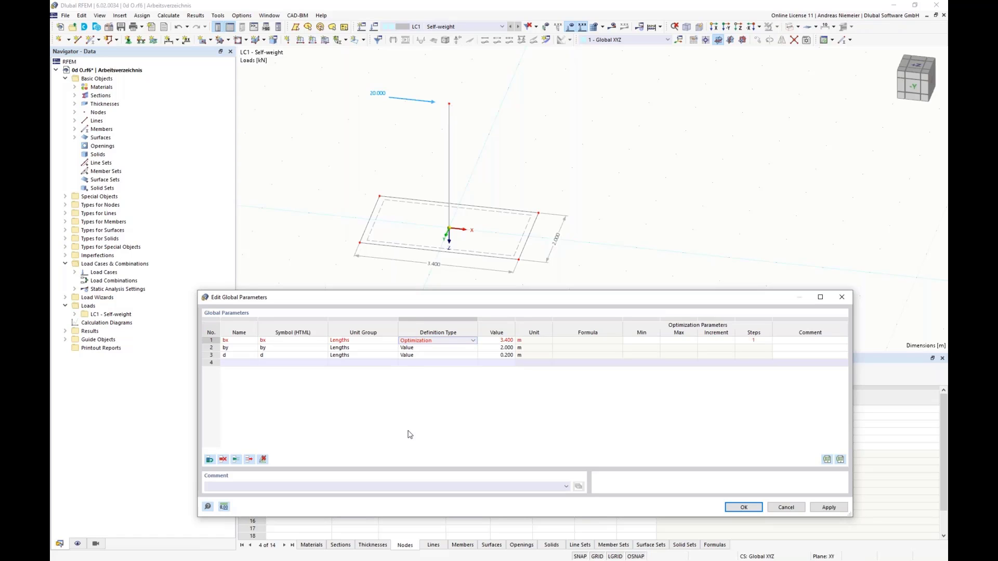
{"action": "left_click", "coordinate": [470, 341]}
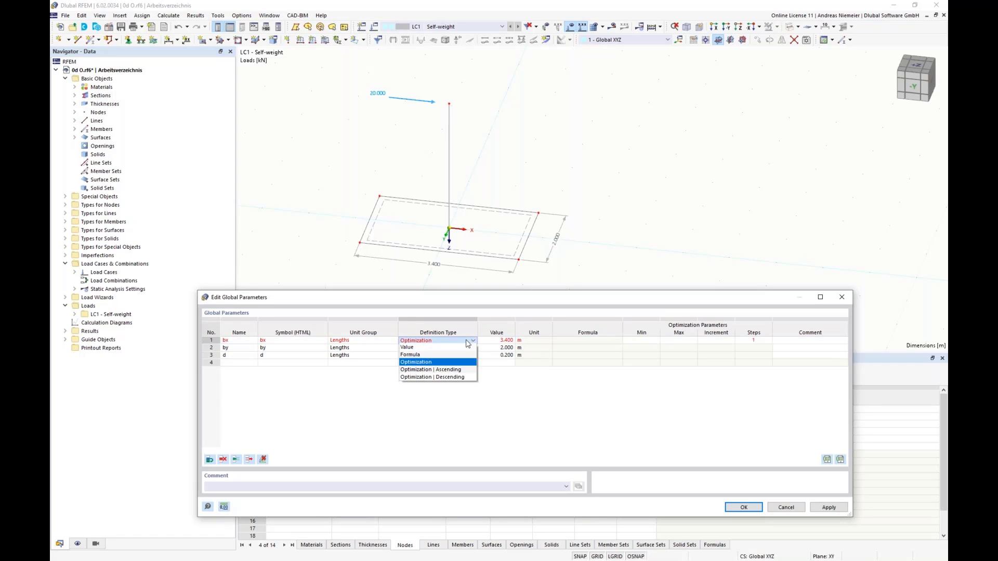
{"action": "left_click", "coordinate": [430, 371]}
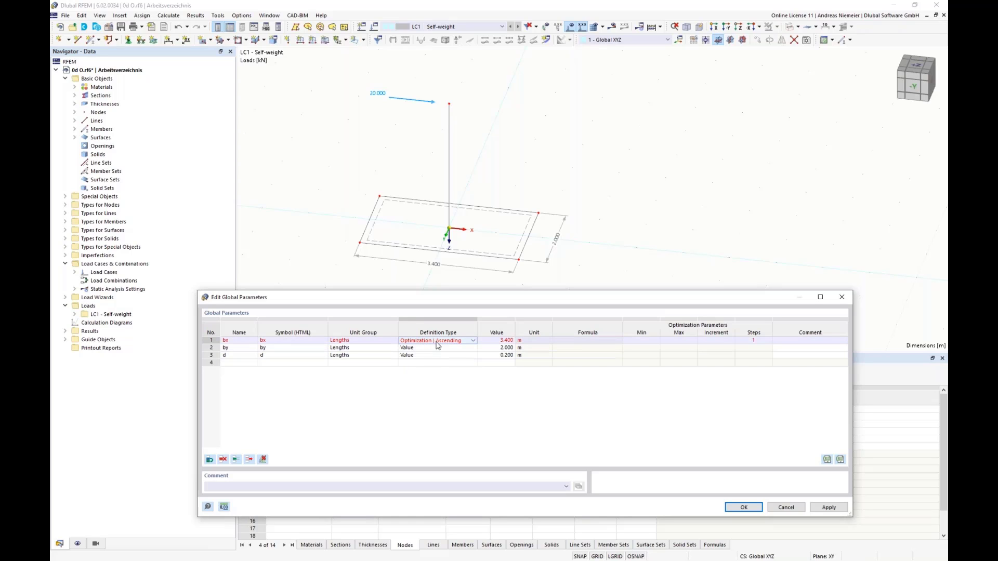
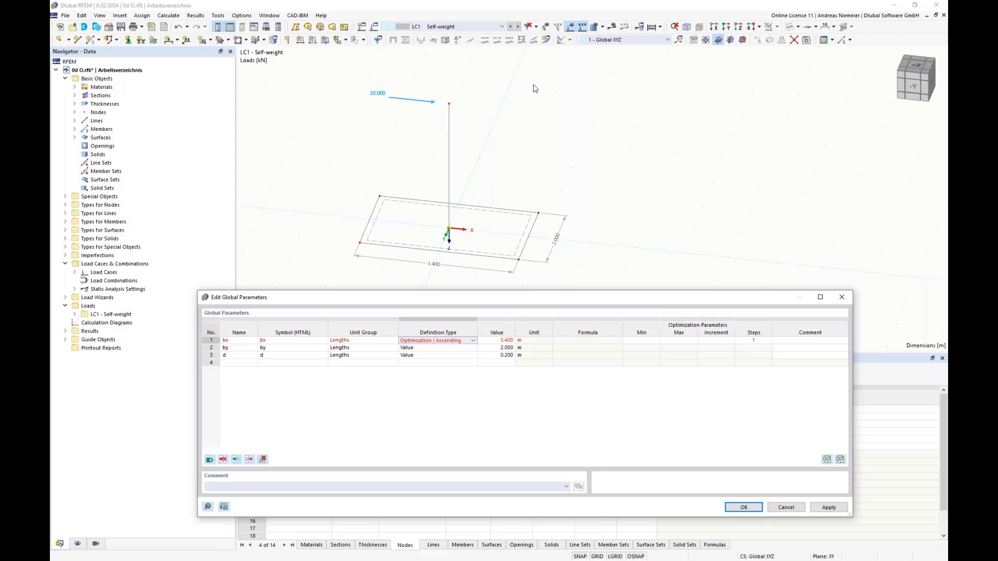
Change the definition type of global parameter bx to plain Optimization.
{"action": "left_click", "coordinate": [453, 340]}
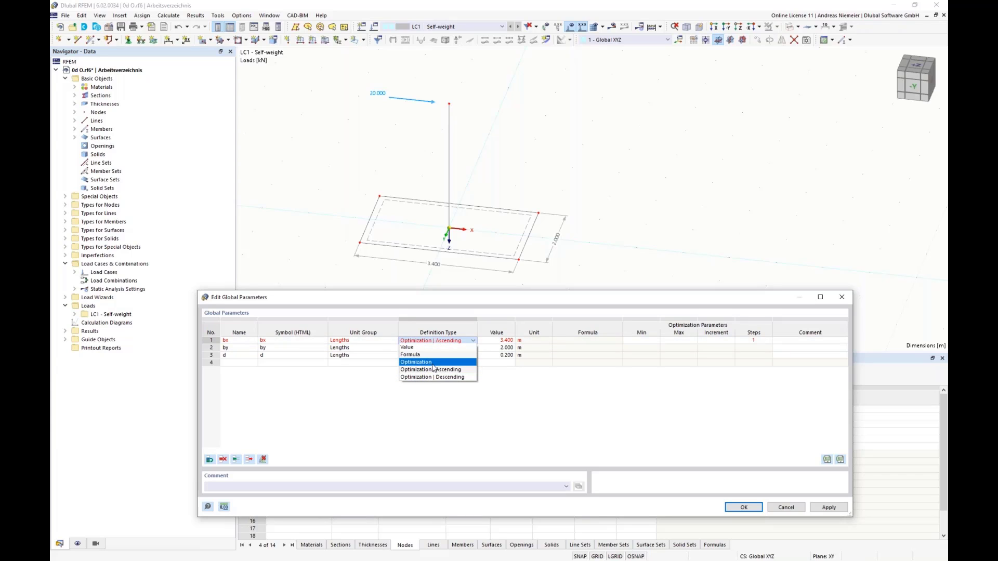
{"action": "left_click", "coordinate": [433, 367]}
{"action": "left_click", "coordinate": [468, 342]}
{"action": "left_click", "coordinate": [469, 342]}
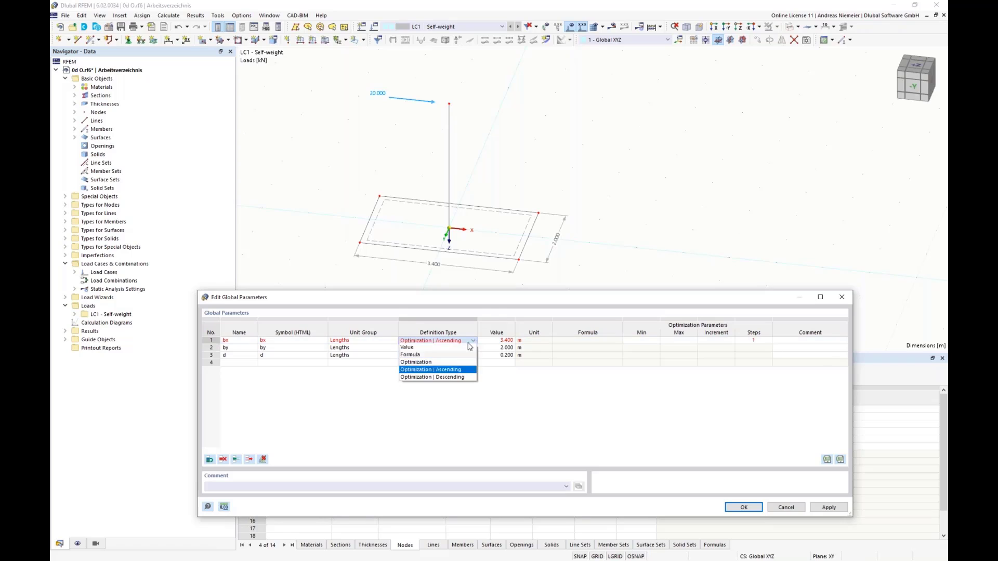
{"action": "left_click", "coordinate": [414, 362]}
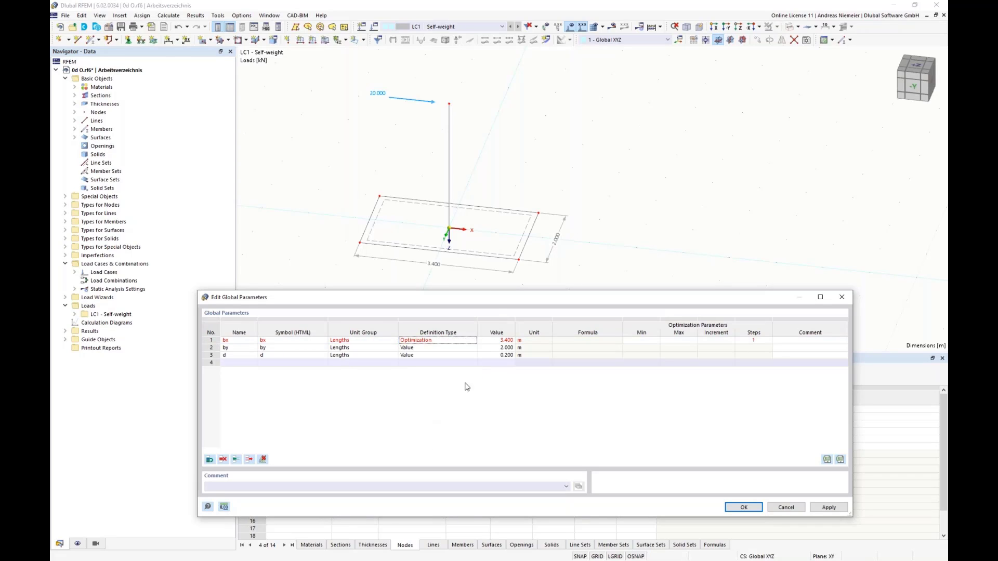
Give bx an optimization range from 1 m to 4 m with a 0.25 m increment and accept the global parameters.
{"action": "left_click", "coordinate": [641, 340]}
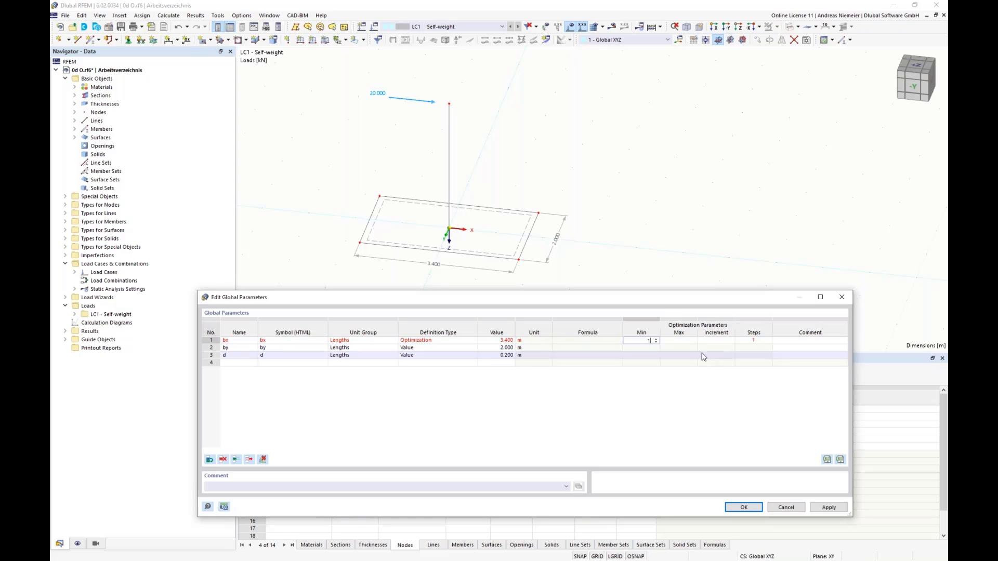
{"action": "key", "text": "Tab"}
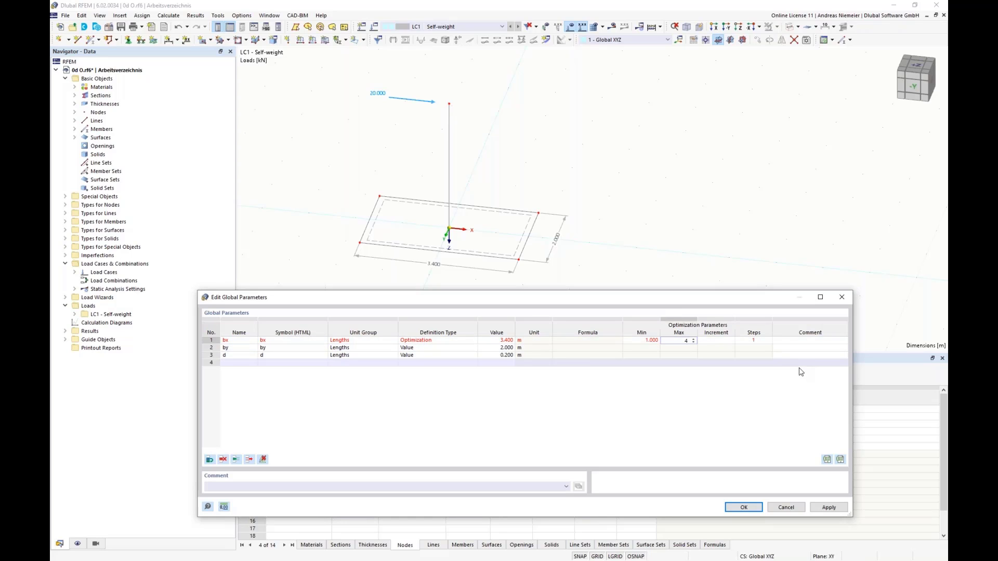
{"action": "key", "text": "Tab"}
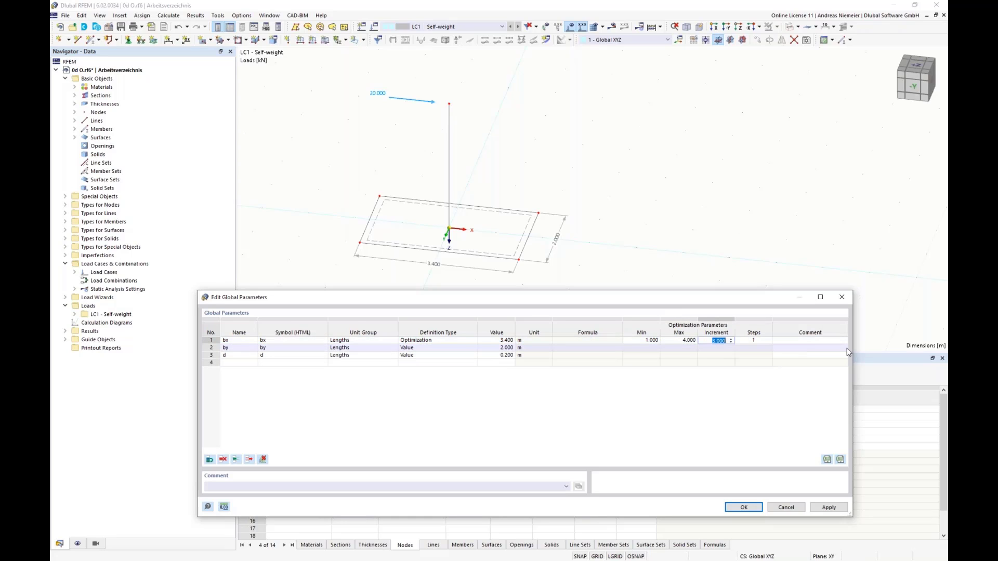
{"action": "type", "text": "1"}
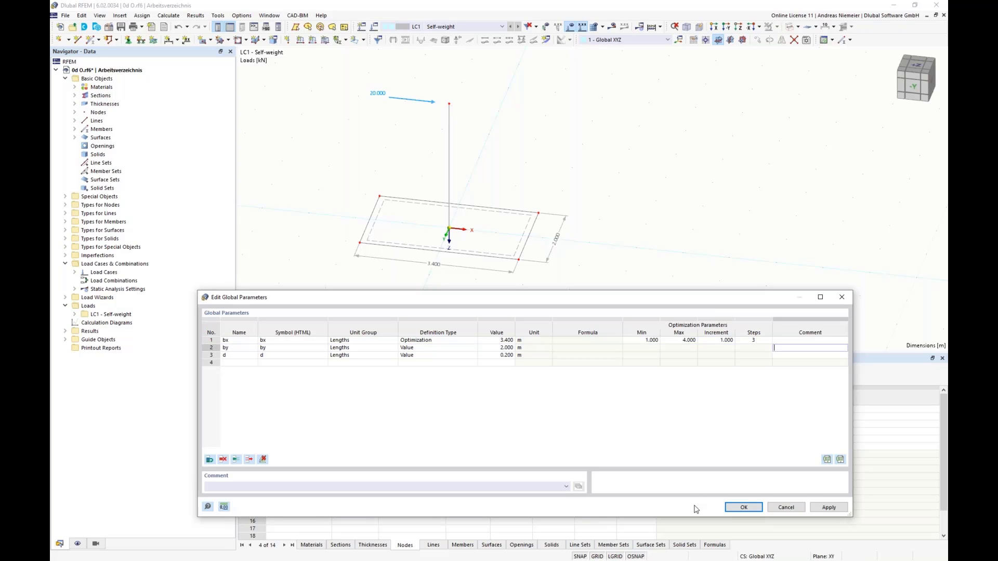
{"action": "key", "text": "Return"}
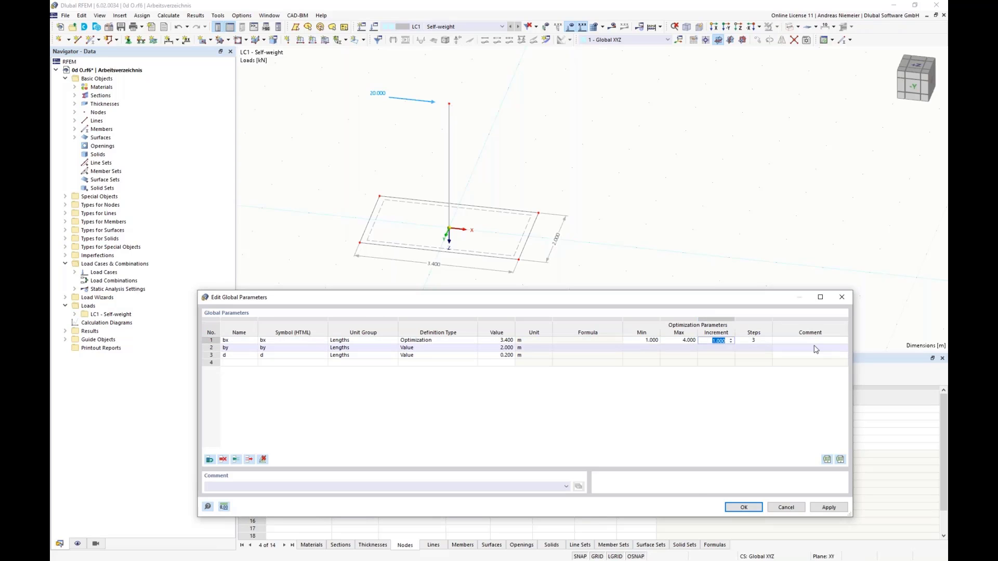
{"action": "type", "text": "0.25"}
{"action": "key", "text": "Tab"}
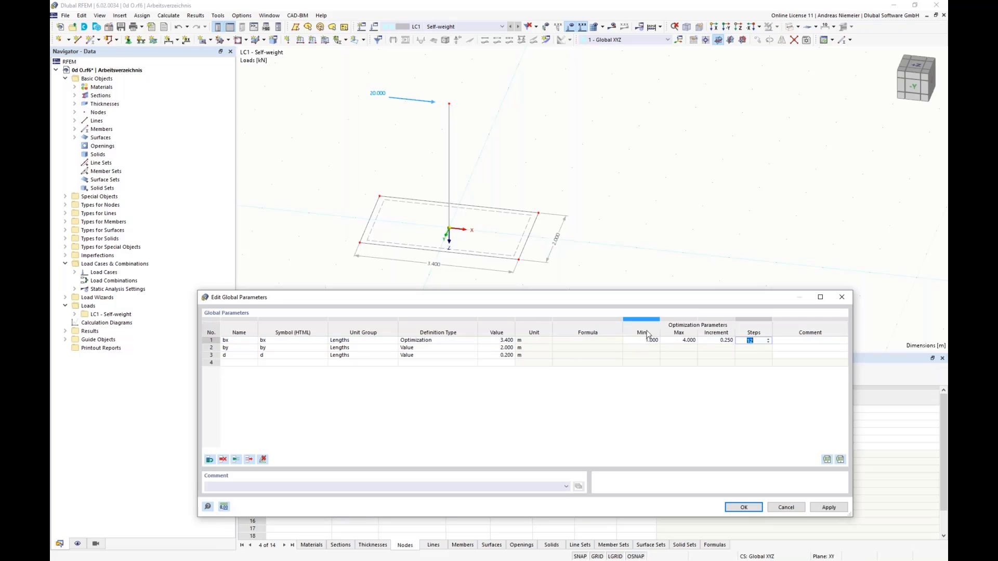
{"action": "left_click", "coordinate": [745, 508]}
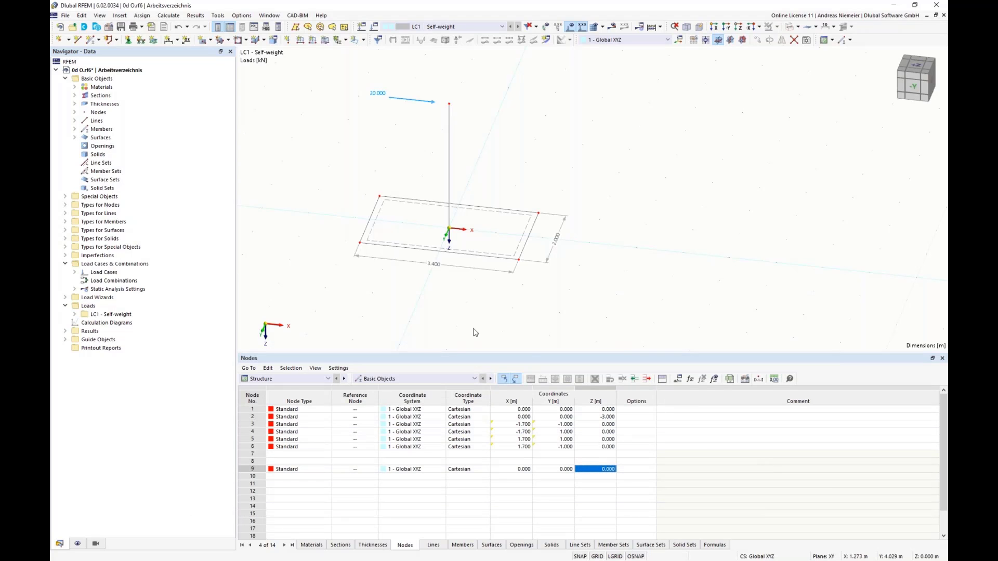
Activate the optimization in the Optimization Settings and keep the best 13 model mutations.
{"action": "left_click", "coordinate": [169, 16]}
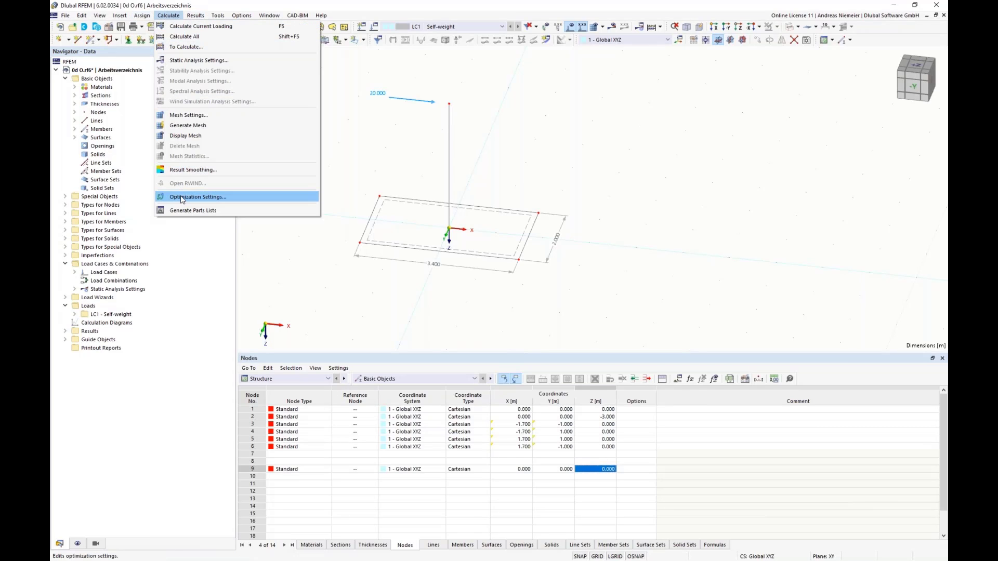
{"action": "left_click", "coordinate": [183, 197]}
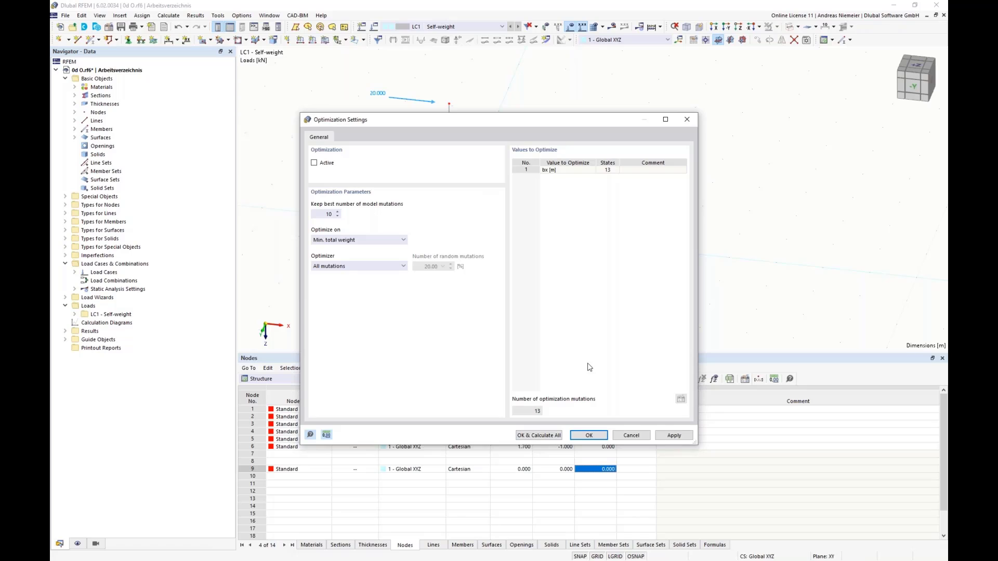
{"action": "left_click", "coordinate": [318, 164]}
{"action": "double_click", "coordinate": [317, 215]}
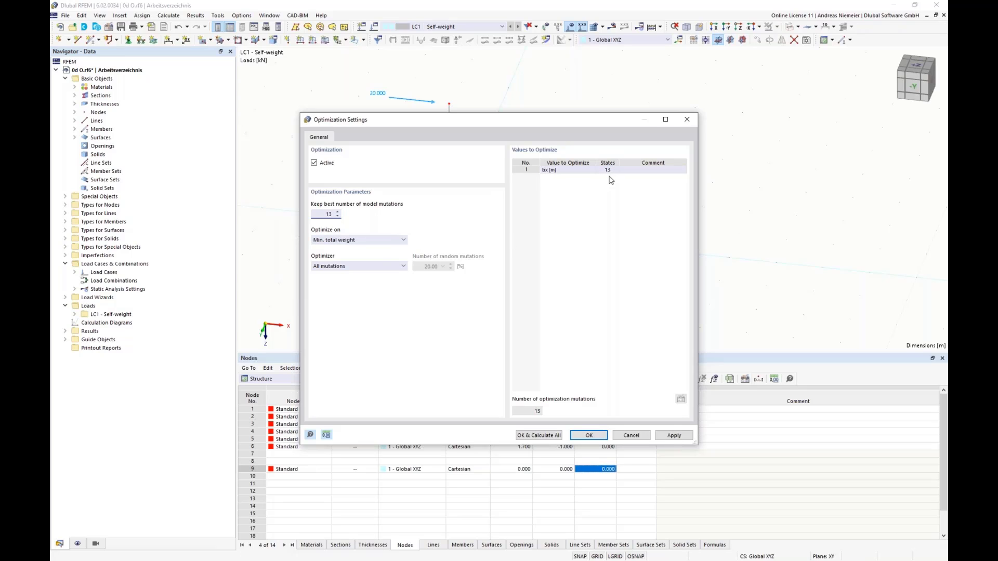
Check the available optimization targets, keep Min. total weight with all mutations, and calculate the optimization.
{"action": "left_click", "coordinate": [369, 239]}
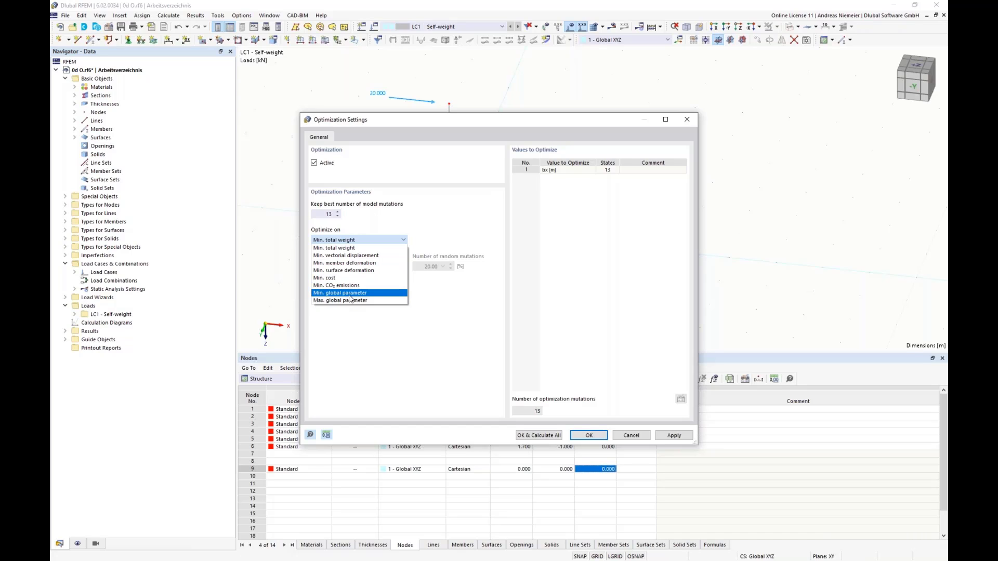
{"action": "left_click", "coordinate": [439, 230]}
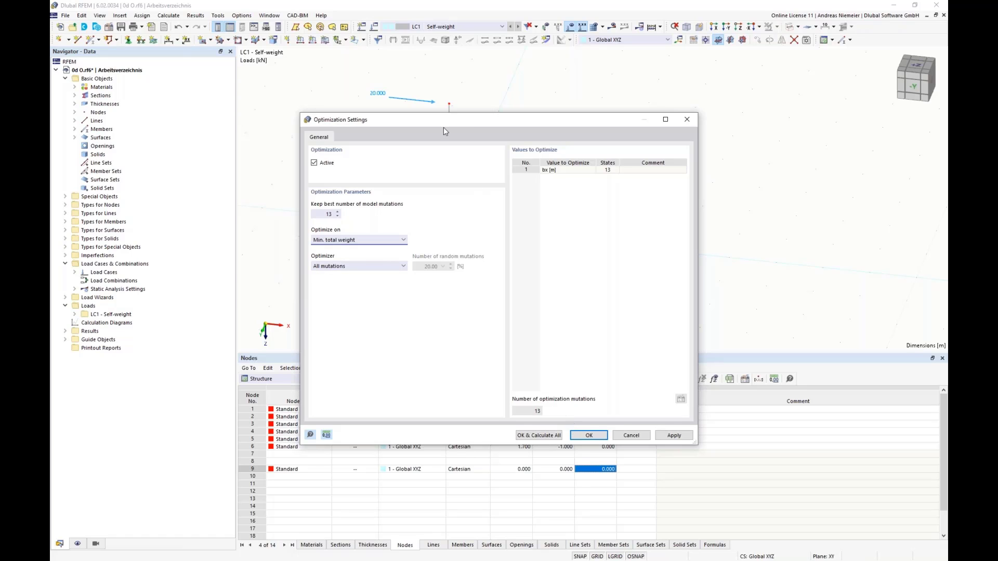
{"action": "left_click_drag", "start_coordinate": [439, 120], "coordinate": [645, 77]}
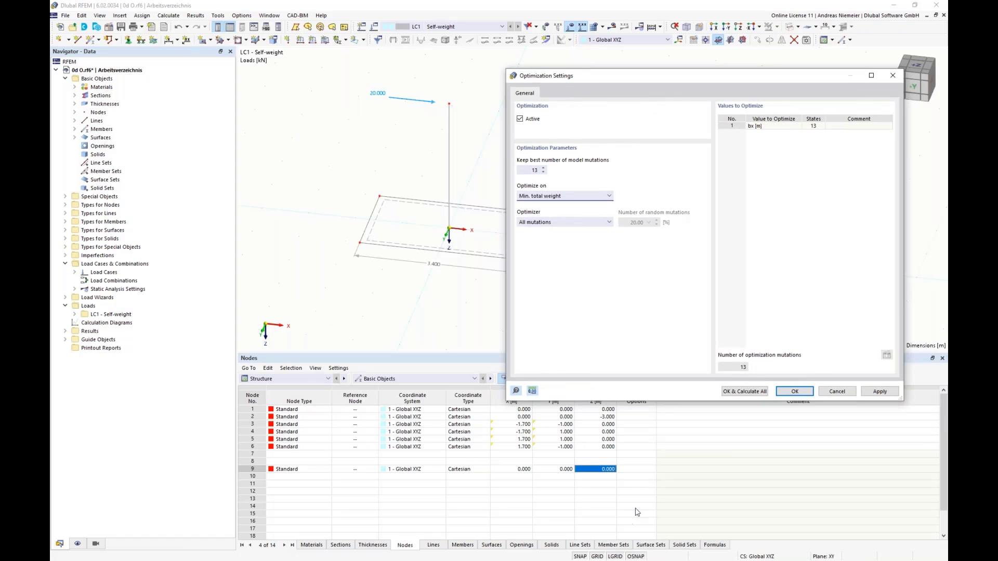
{"action": "left_click", "coordinate": [755, 392]}
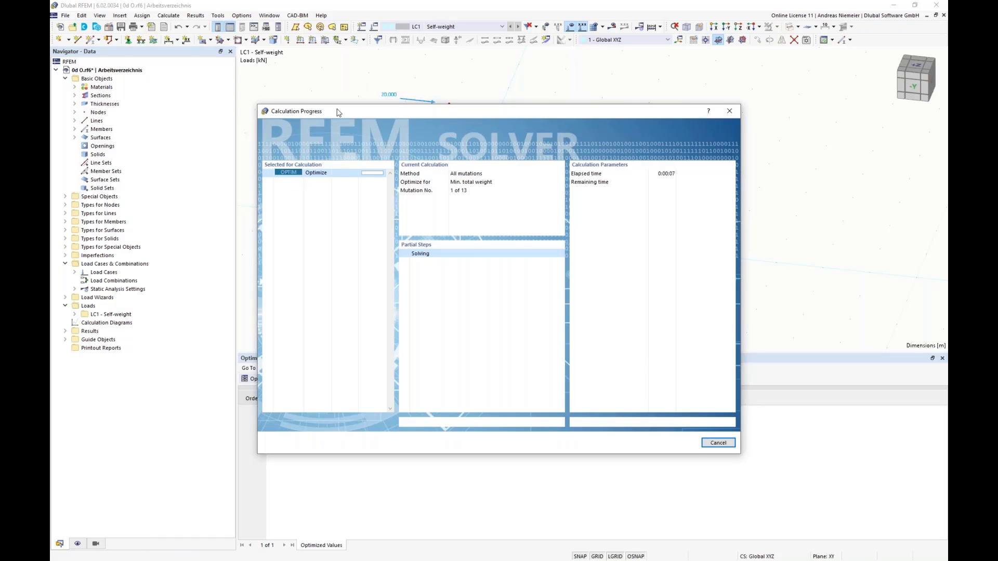
{"action": "left_click_drag", "start_coordinate": [338, 112], "coordinate": [648, 105]}
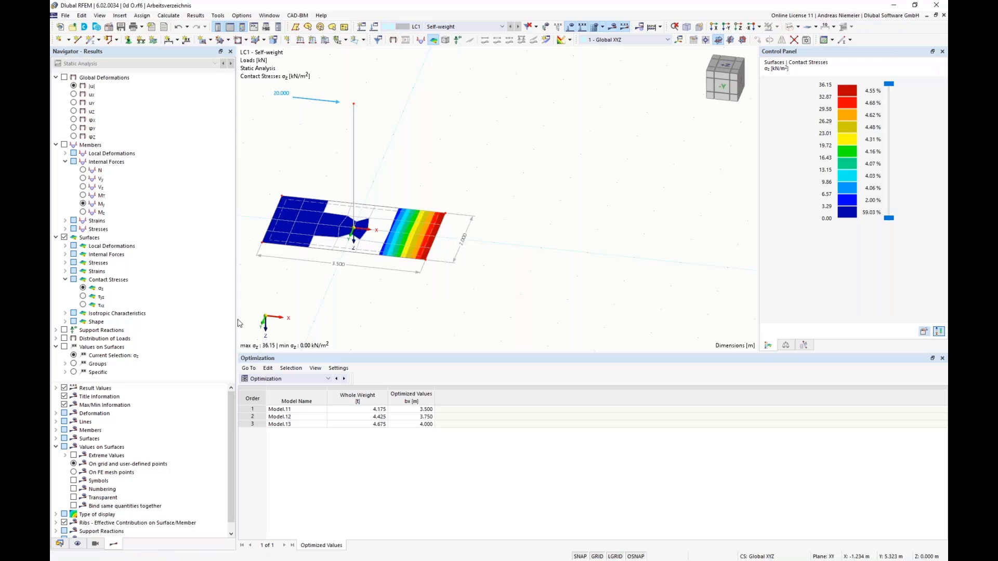
Change the definition type of global parameter d to Optimization.
{"action": "left_click", "coordinate": [82, 15]}
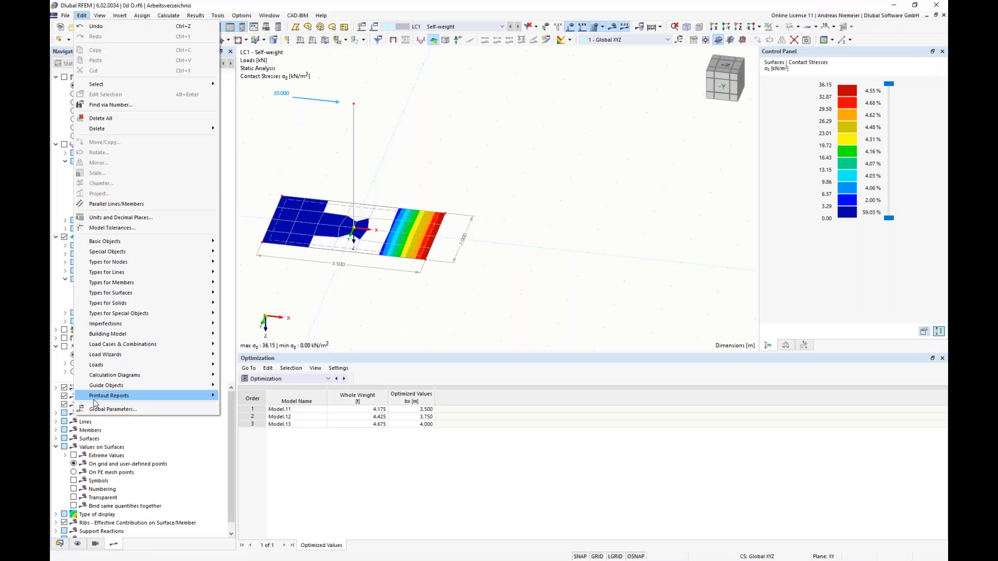
{"action": "left_click", "coordinate": [102, 410]}
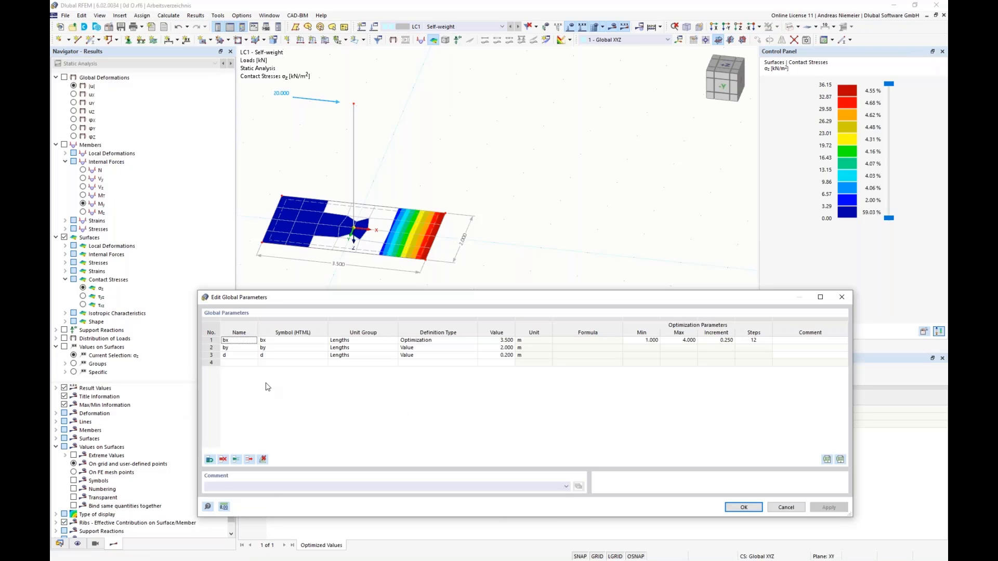
{"action": "left_click", "coordinate": [232, 358]}
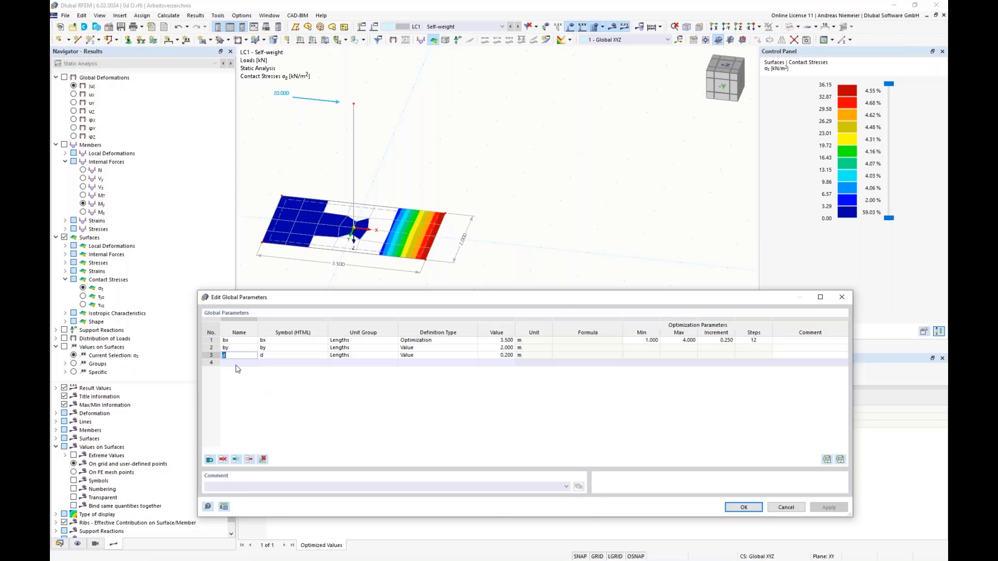
{"action": "left_click", "coordinate": [450, 355]}
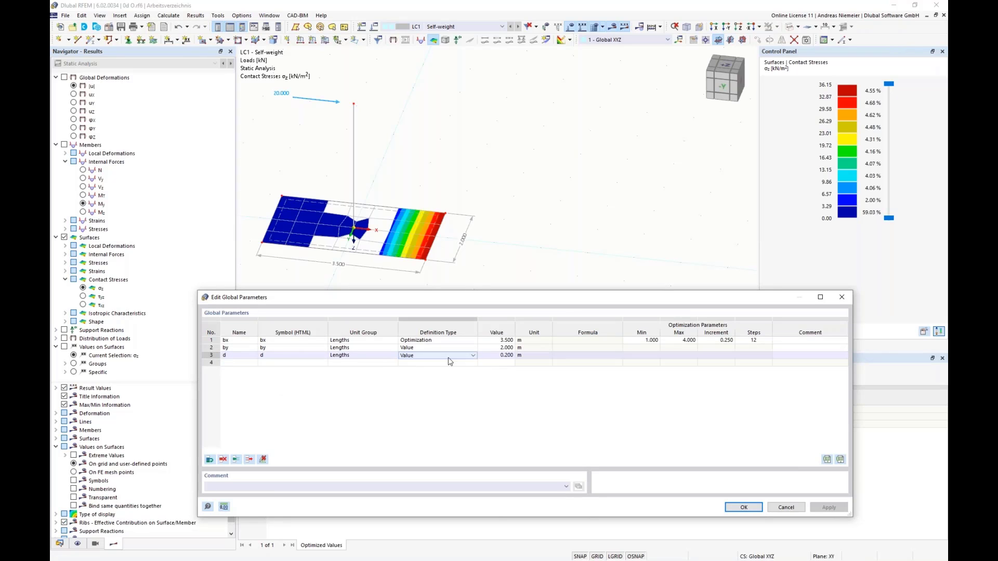
{"action": "left_click", "coordinate": [474, 355]}
{"action": "left_click", "coordinate": [427, 379]}
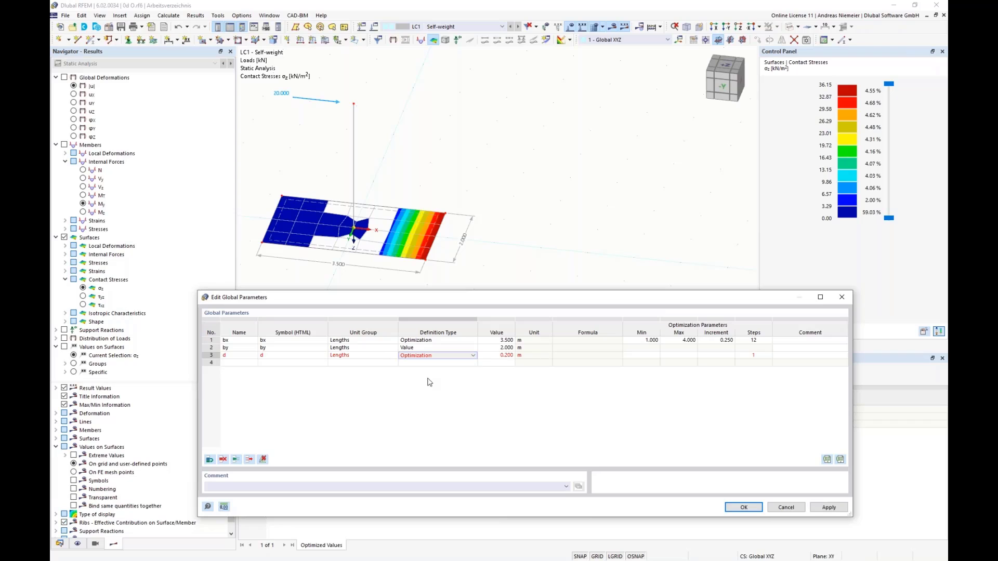
Give d an optimization range from 0.2 m to 1 m with a 0.1 m increment and accept the global parameters.
{"action": "left_click", "coordinate": [645, 357]}
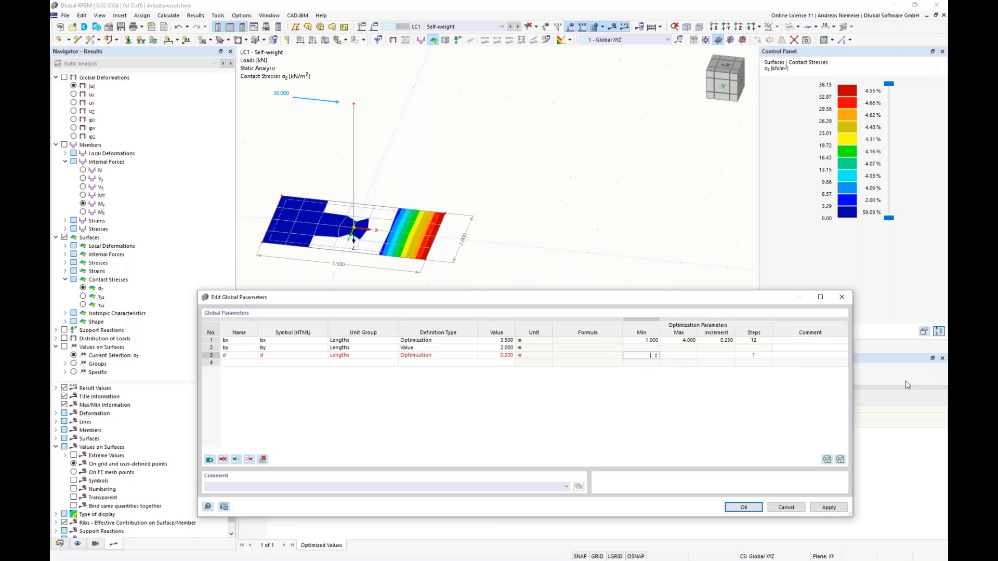
{"action": "type", "text": "0.2"}
{"action": "key", "text": "Tab"}
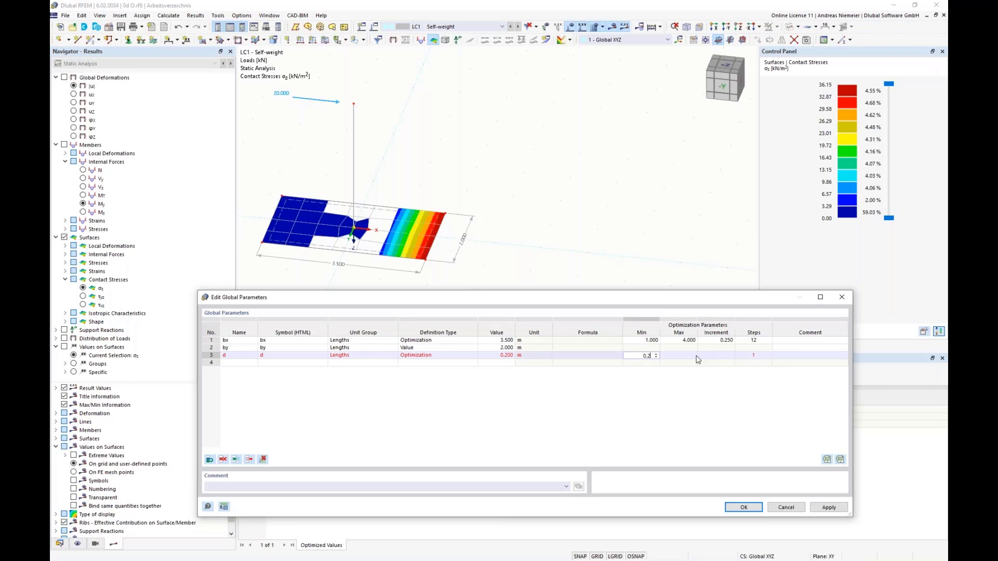
{"action": "type", "text": "1"}
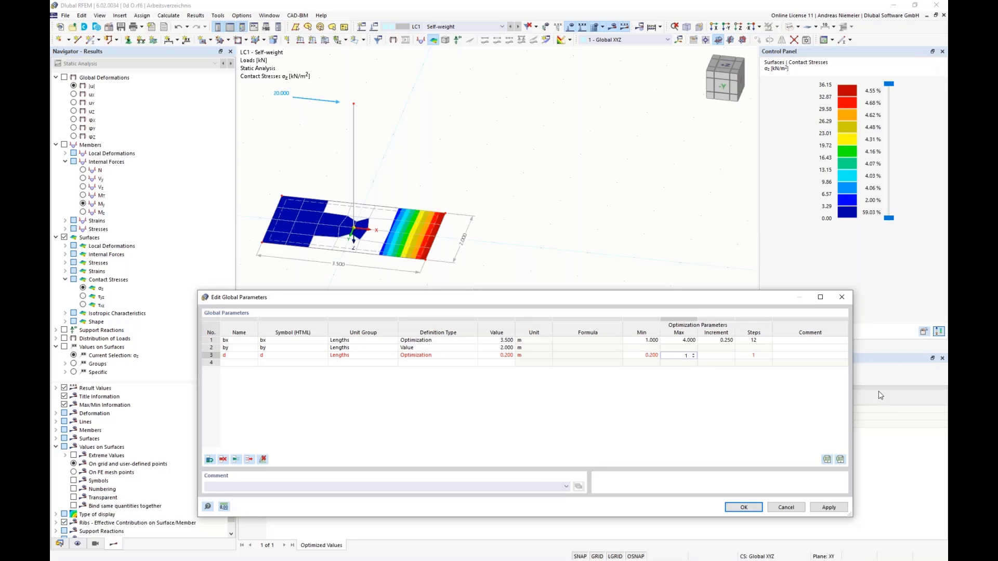
{"action": "key", "text": "Tab"}
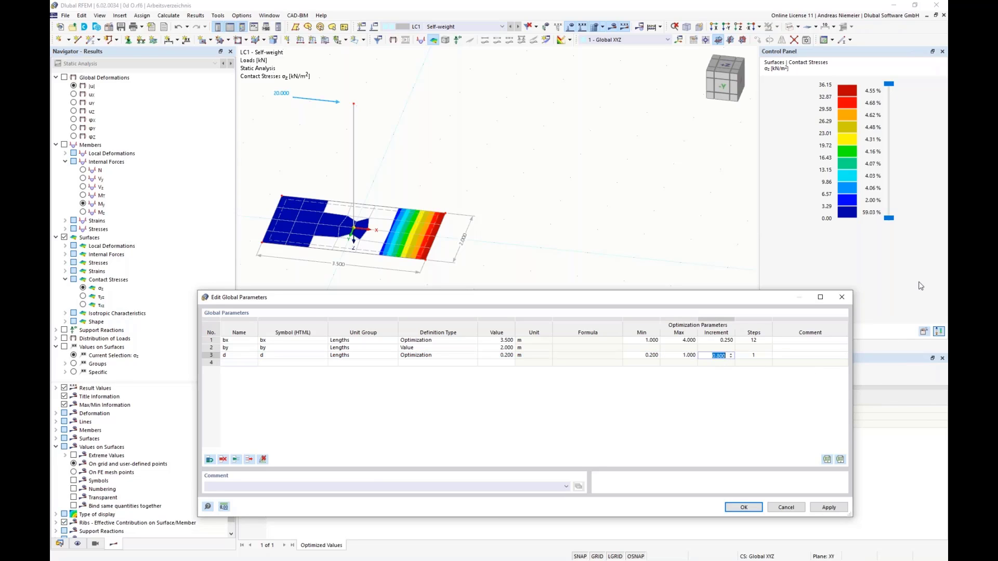
{"action": "type", "text": "0.1"}
{"action": "left_click", "coordinate": [805, 348]}
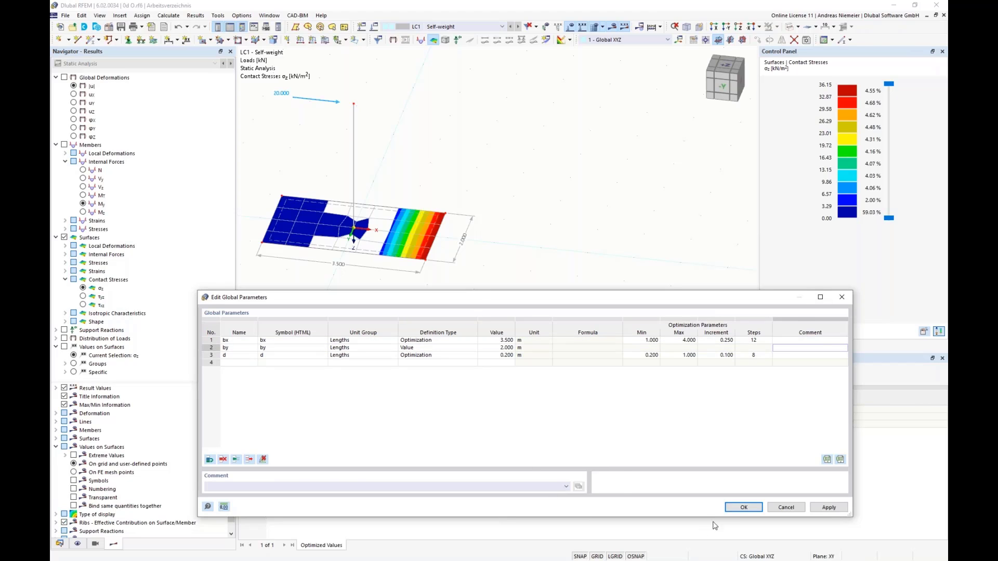
{"action": "left_click", "coordinate": [743, 508]}
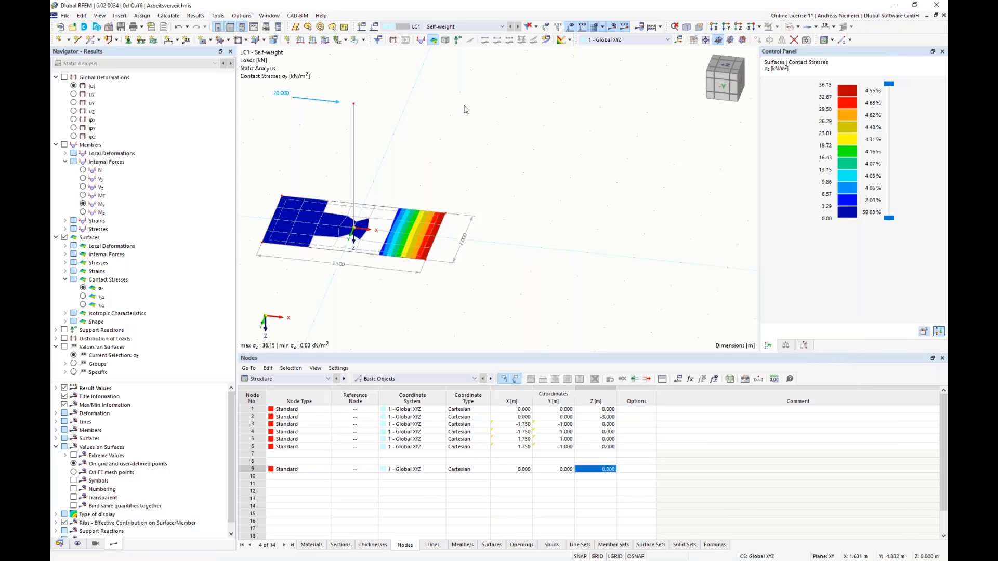
Review the states of bx and d and the number of optimization mutations in the Optimization Settings.
{"action": "left_click", "coordinate": [168, 15]}
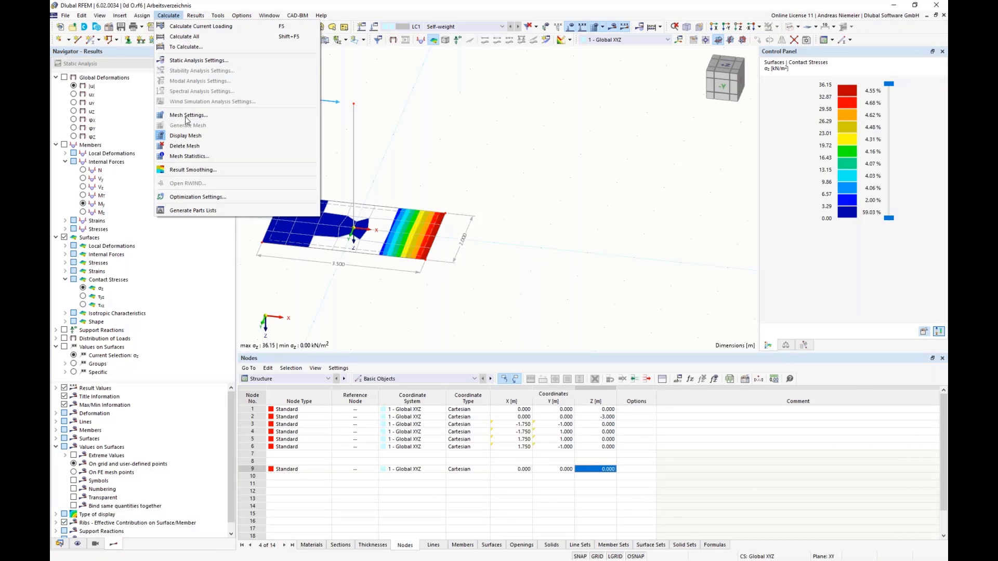
{"action": "left_click", "coordinate": [211, 196]}
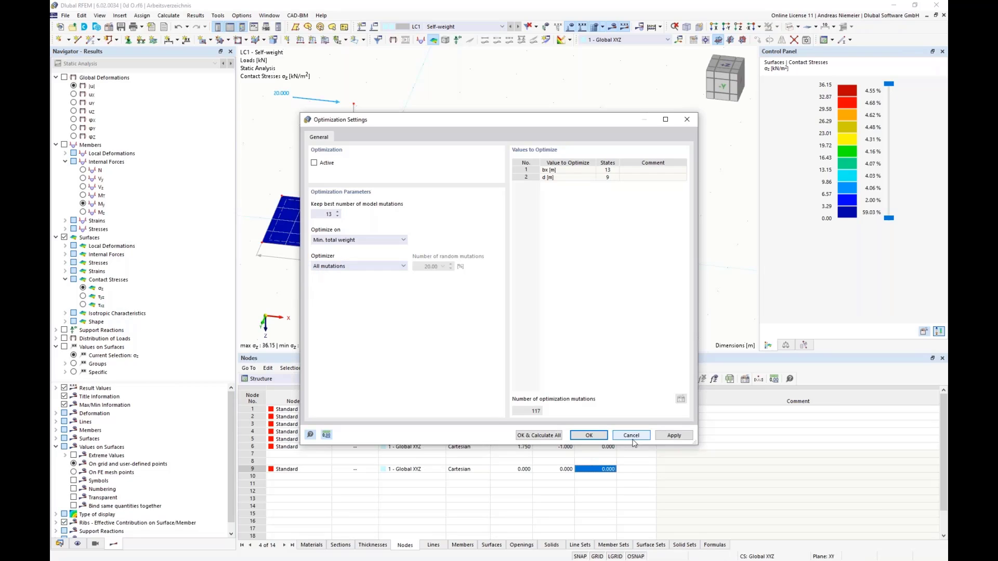
{"action": "left_click", "coordinate": [590, 435]}
Open the model Stützenfundament 2d.rf6 from the Optima folder on the desktop.
{"action": "left_click", "coordinate": [64, 16]}
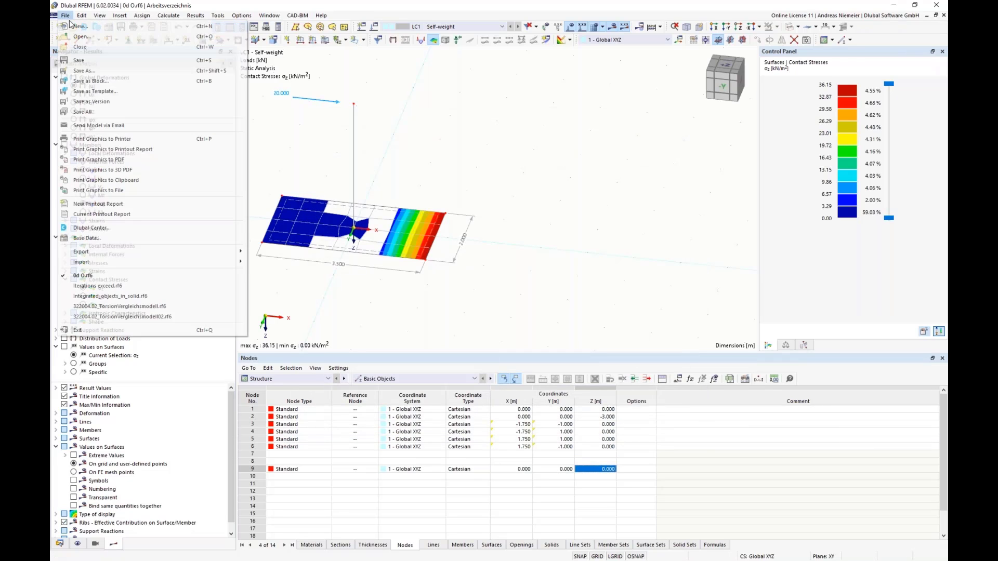
{"action": "left_click", "coordinate": [79, 37]}
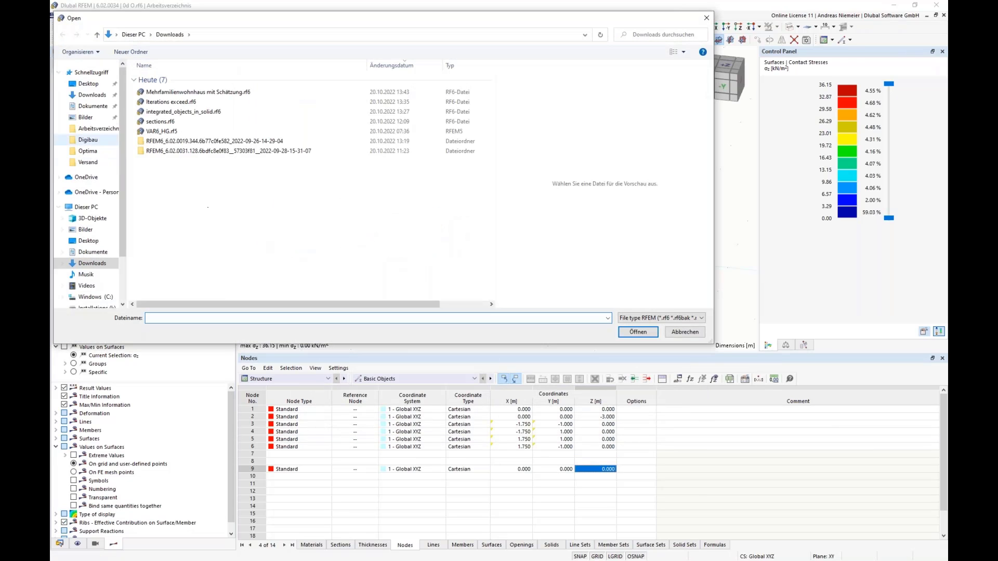
{"action": "left_click", "coordinate": [95, 84]}
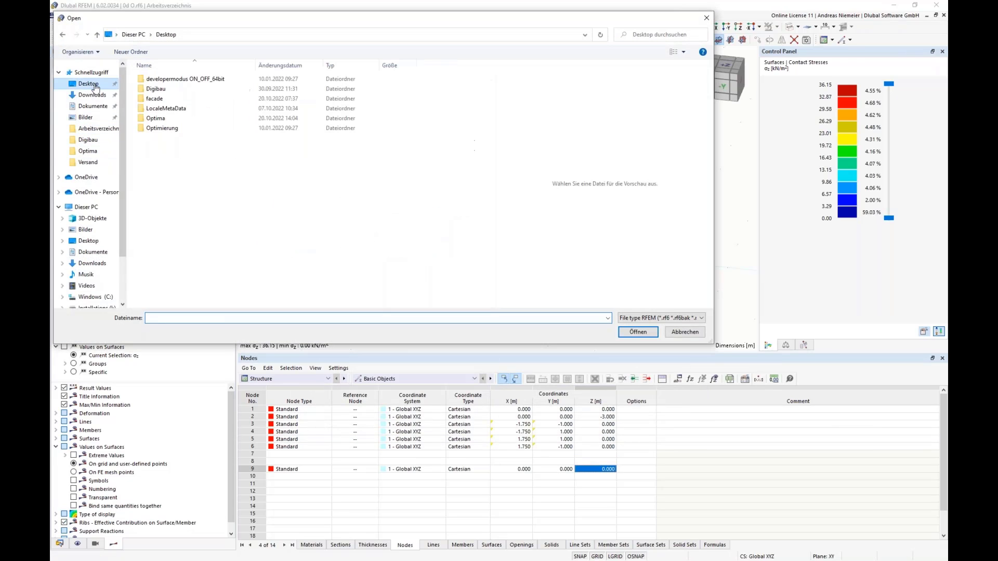
{"action": "double_click", "coordinate": [156, 119]}
{"action": "left_click", "coordinate": [177, 129]}
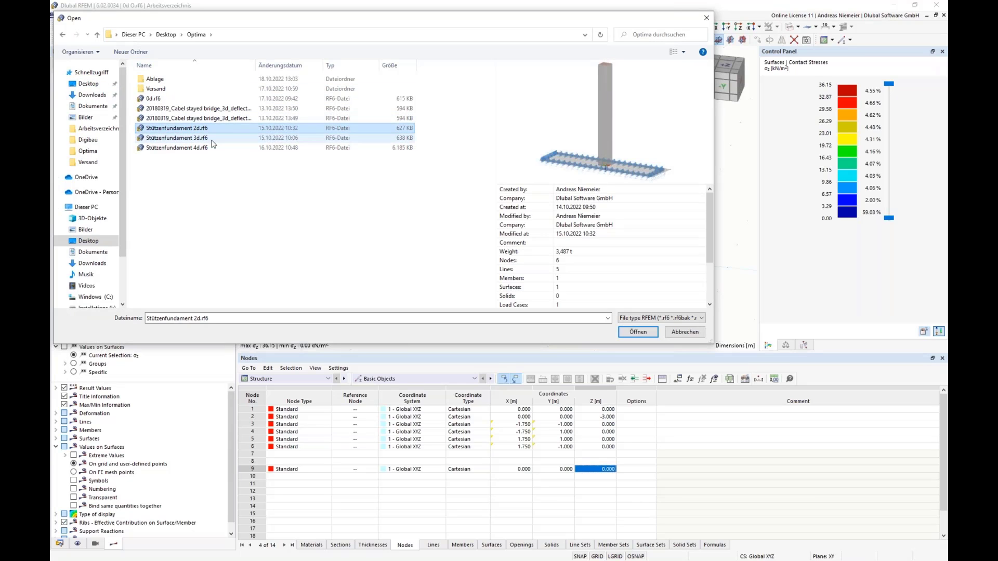
{"action": "left_click", "coordinate": [638, 334]}
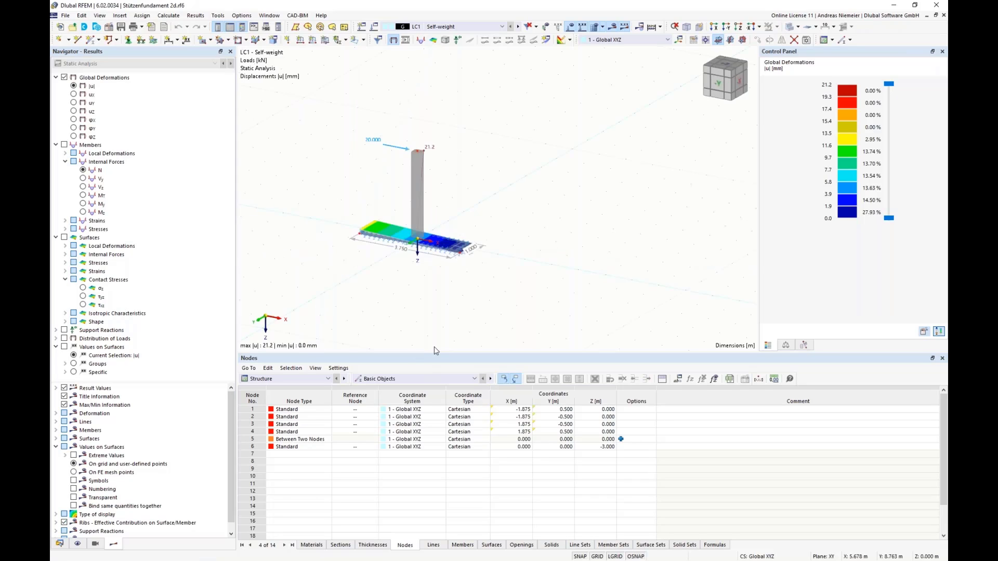
Review the Optimization table of the 2d model and close the model without saving changes.
{"action": "left_click", "coordinate": [290, 381]}
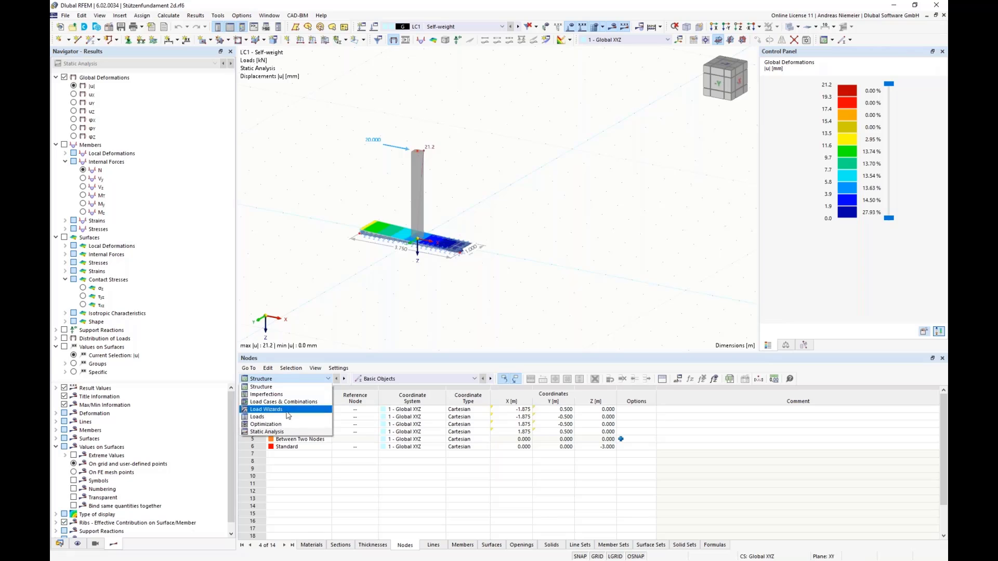
{"action": "left_click", "coordinate": [271, 424]}
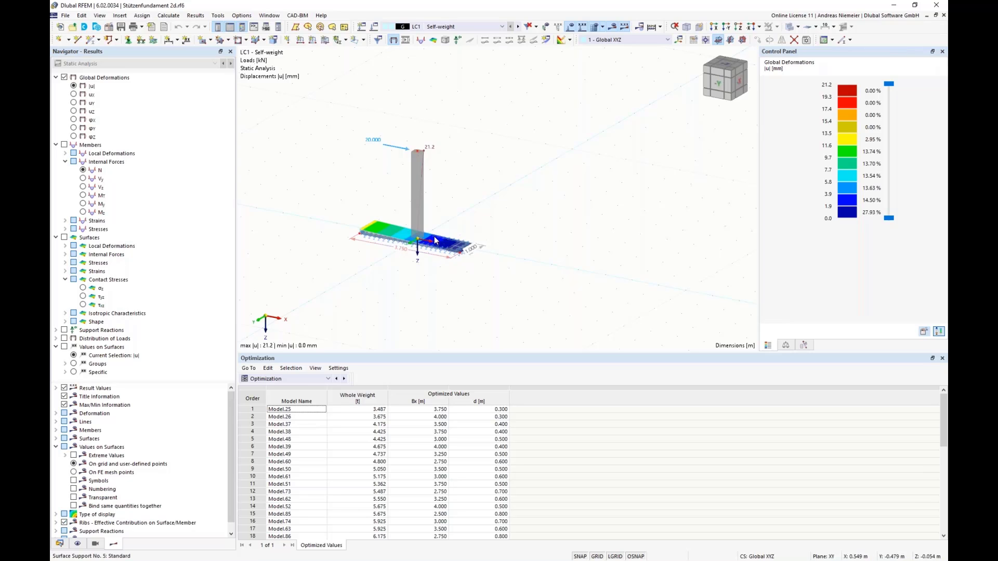
{"action": "left_click", "coordinate": [65, 15]}
{"action": "left_click", "coordinate": [78, 46]}
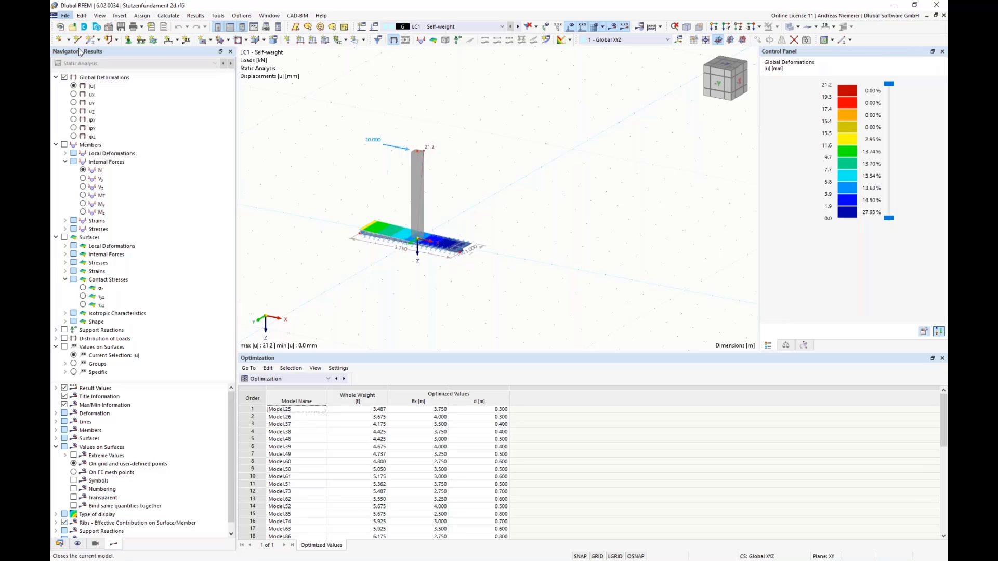
{"action": "left_click", "coordinate": [538, 328]}
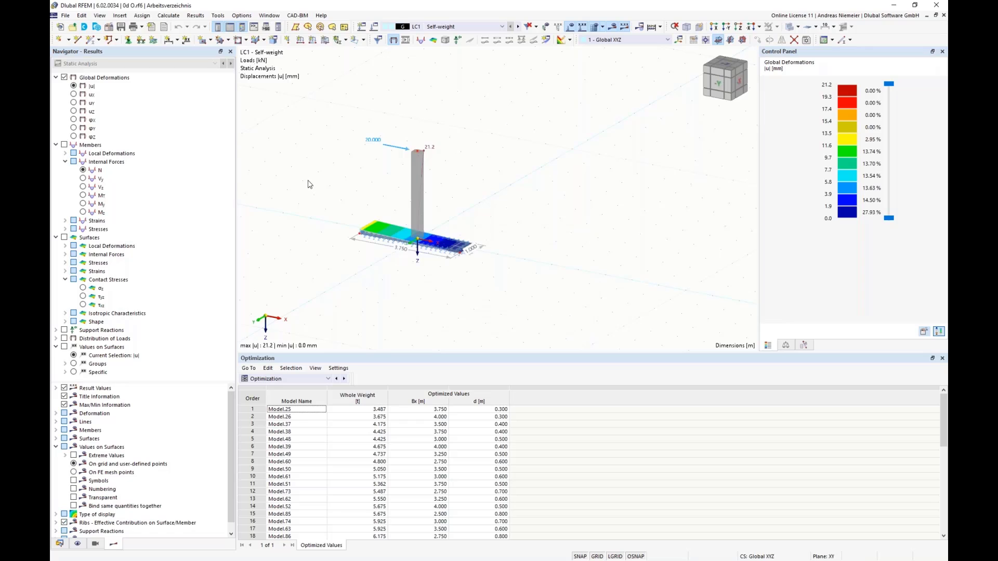
Open the model Stützenfundament 3d.rf6 and display its Optimization table to inspect the lightest variant.
{"action": "left_click", "coordinate": [66, 16]}
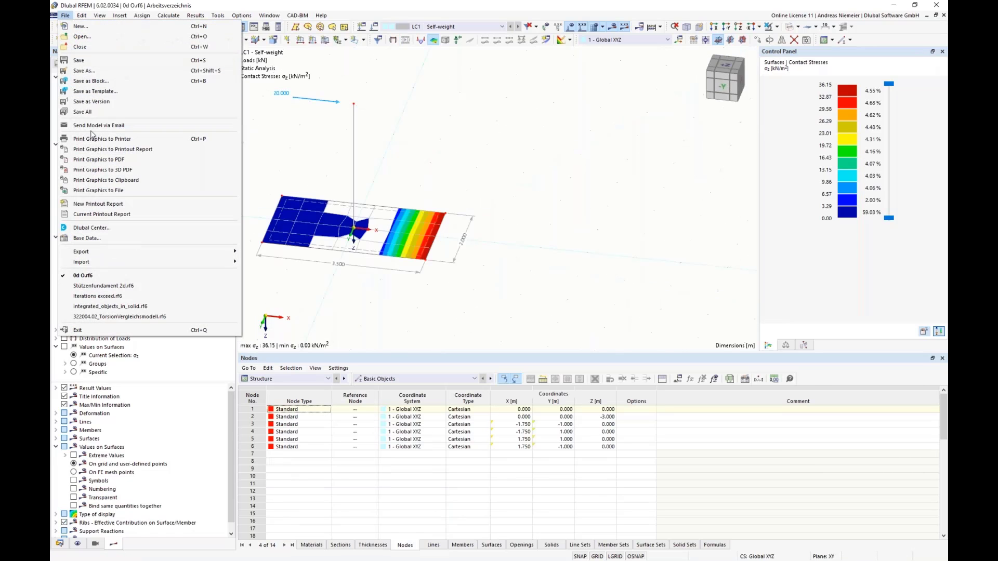
{"action": "left_click", "coordinate": [83, 38]}
{"action": "left_click", "coordinate": [184, 139]}
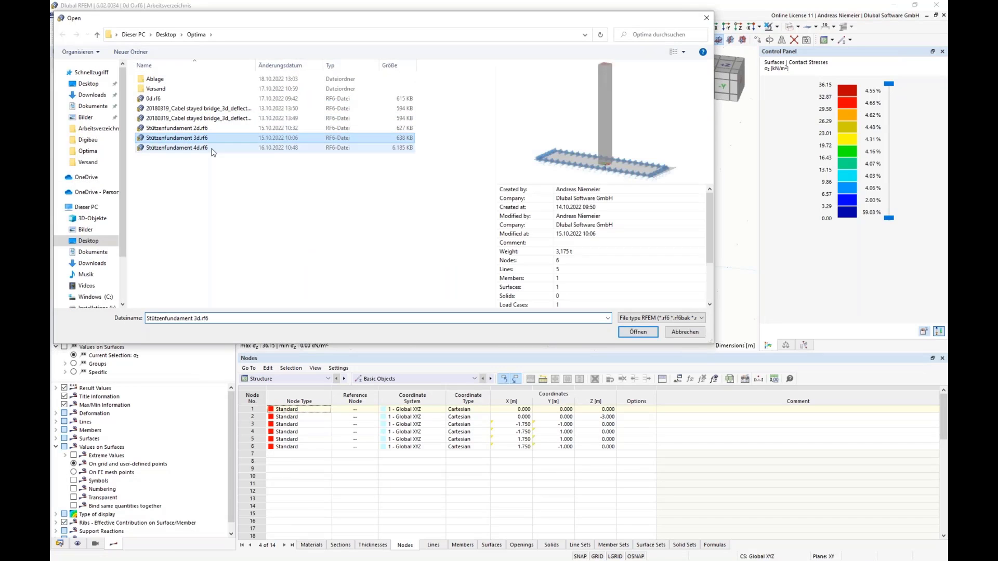
{"action": "left_click", "coordinate": [638, 331]}
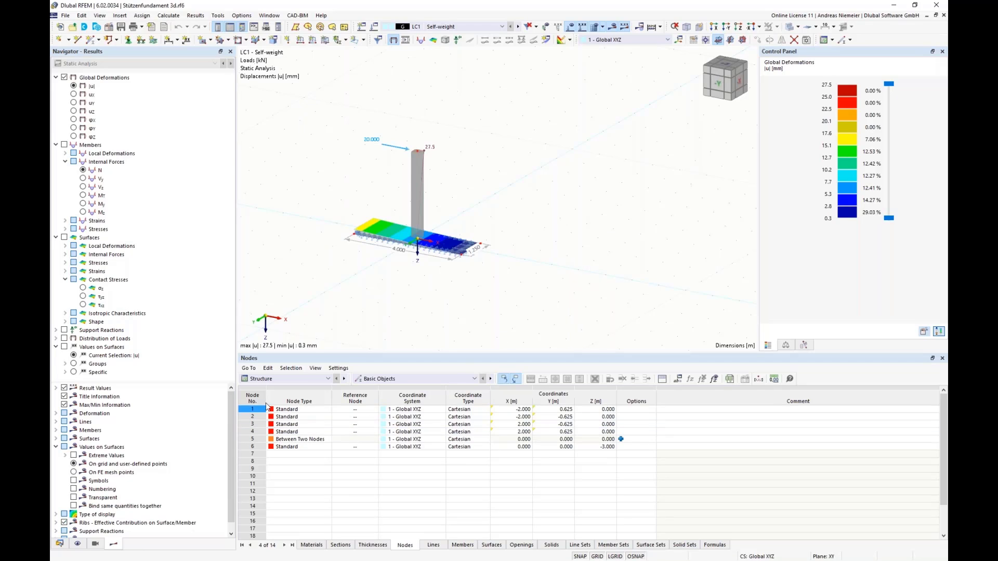
{"action": "left_click", "coordinate": [283, 379]}
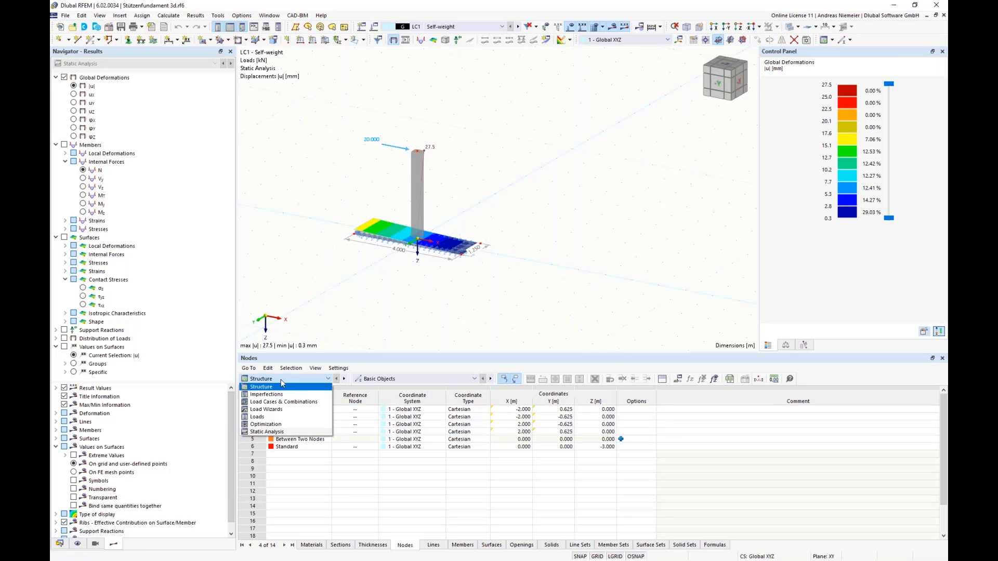
{"action": "left_click", "coordinate": [302, 424]}
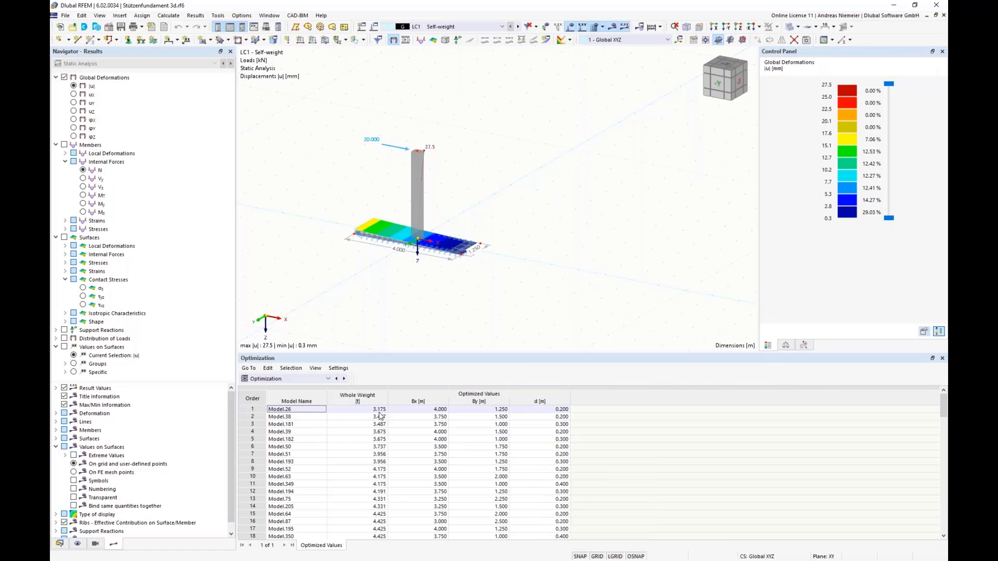
{"action": "left_click", "coordinate": [373, 410]}
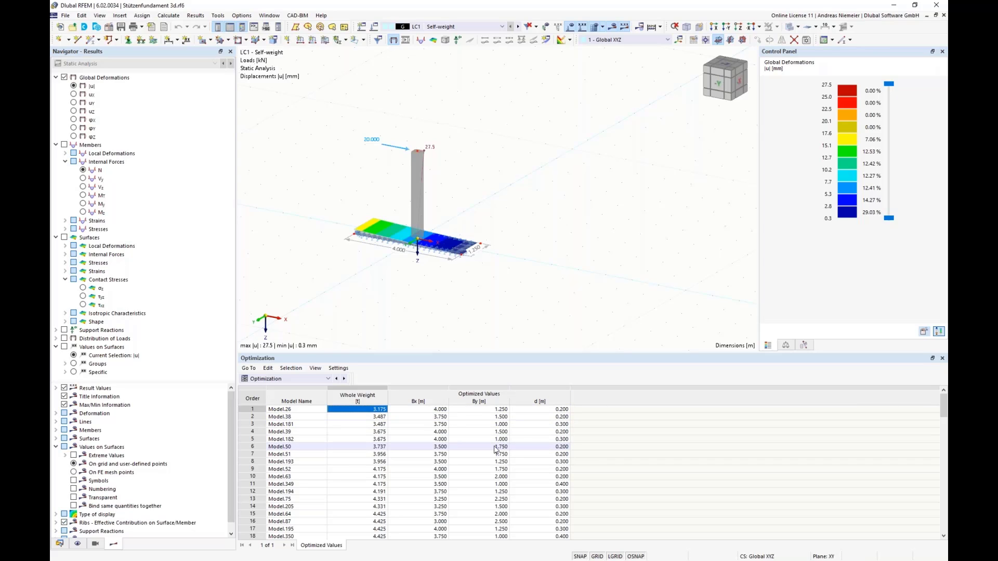
Check the values to optimize and the available optimizers in the 3d model's Optimization Settings, leaving the settings as they are.
{"action": "left_click", "coordinate": [169, 16]}
{"action": "left_click", "coordinate": [215, 196]}
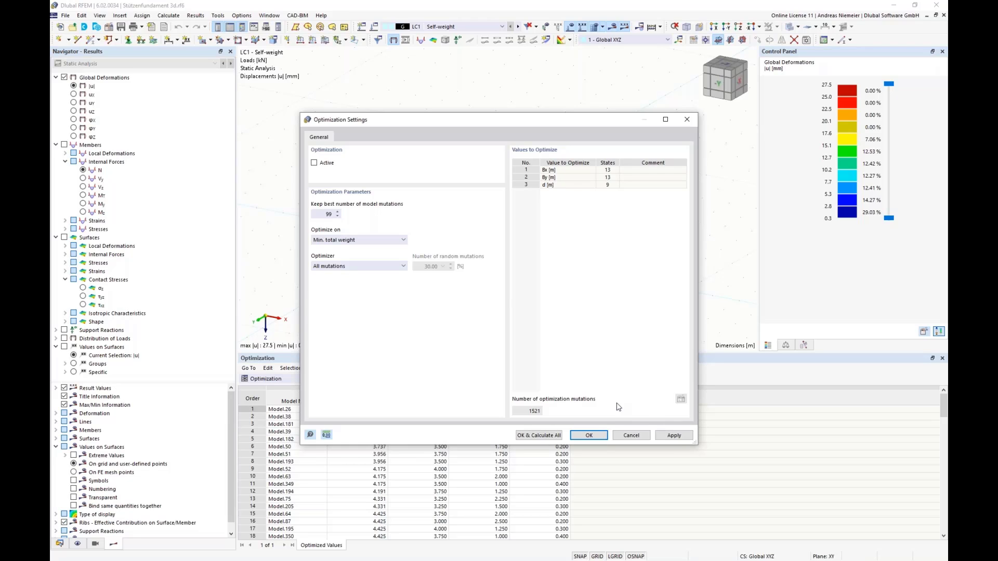
{"action": "left_click", "coordinate": [328, 268]}
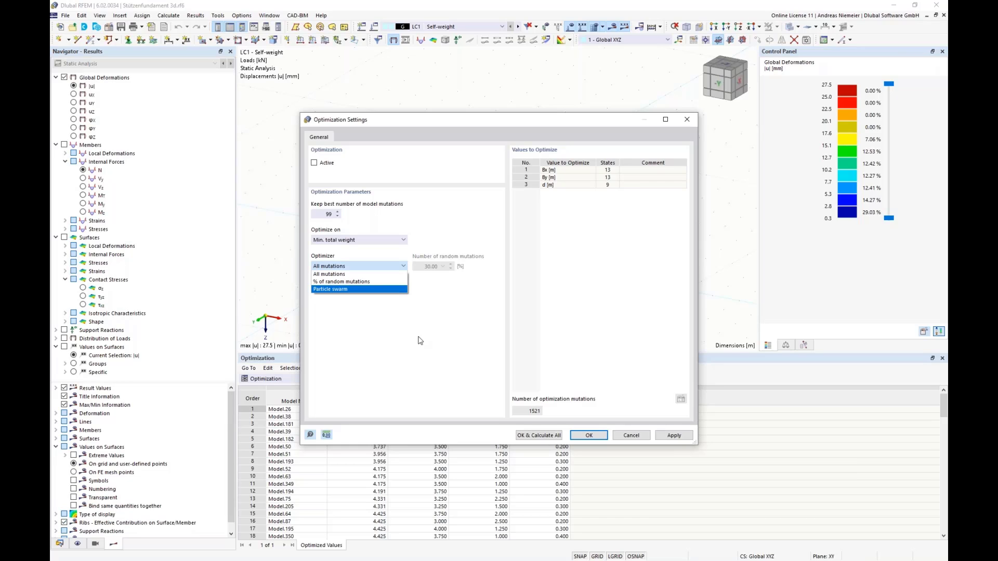
{"action": "left_click", "coordinate": [520, 343]}
{"action": "left_click", "coordinate": [634, 436]}
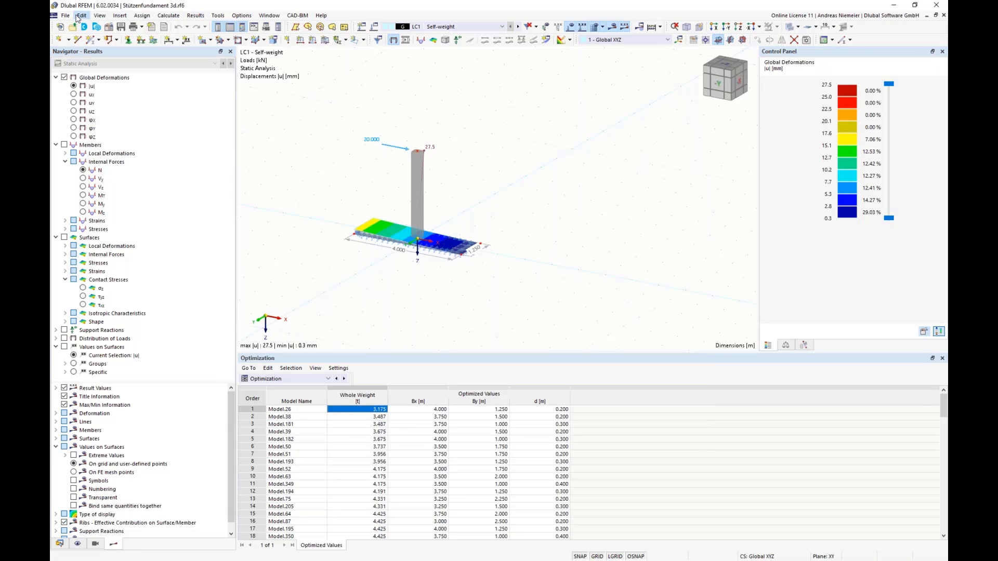
Close the model Stützenfundament 3d.rf6 without saving changes.
{"action": "left_click", "coordinate": [65, 15]}
{"action": "left_click", "coordinate": [114, 65]}
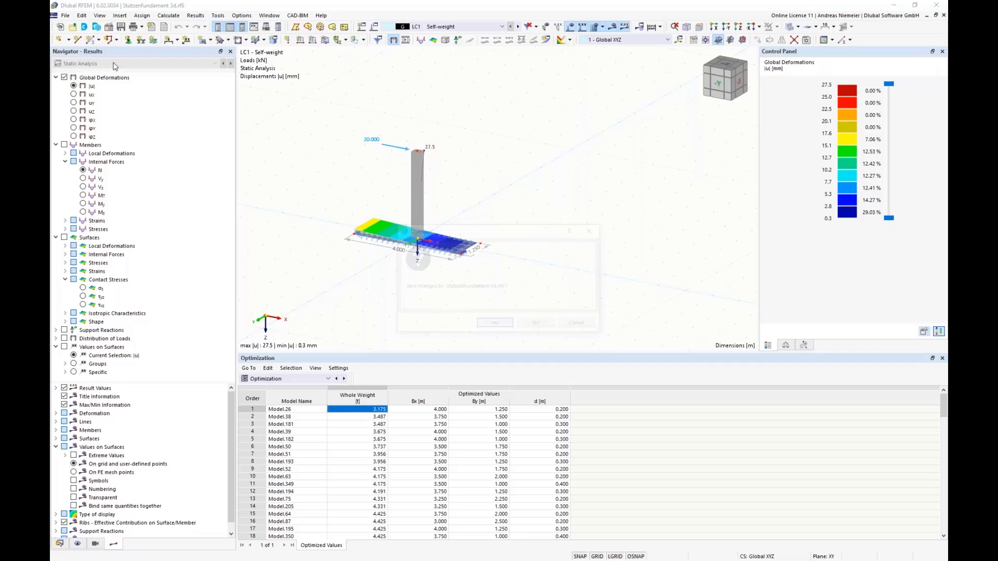
{"action": "left_click", "coordinate": [535, 322]}
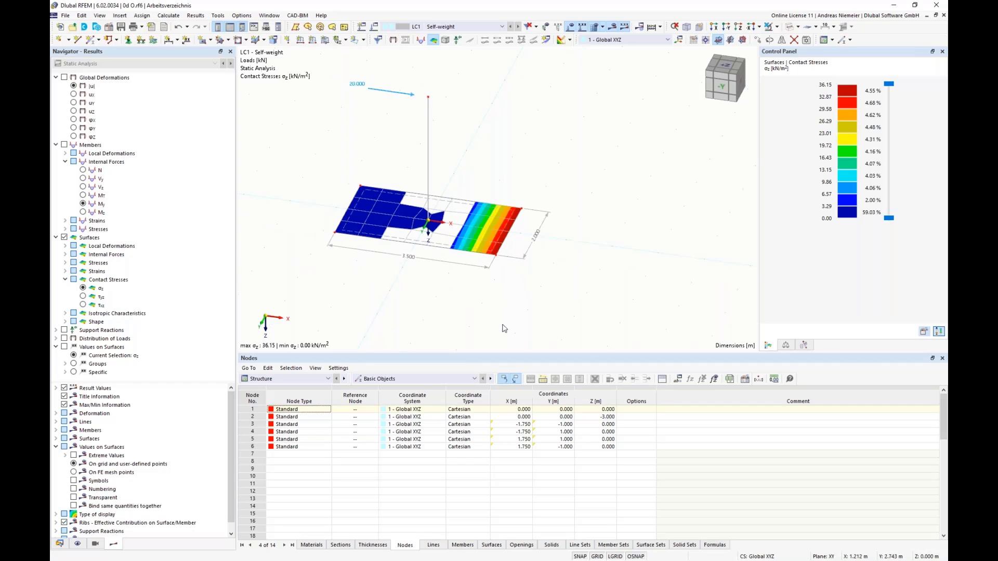
Set global parameter by to 1 m and d to 0.6 m in the 0d O model and accept the global parameters.
{"action": "left_click", "coordinate": [678, 379]}
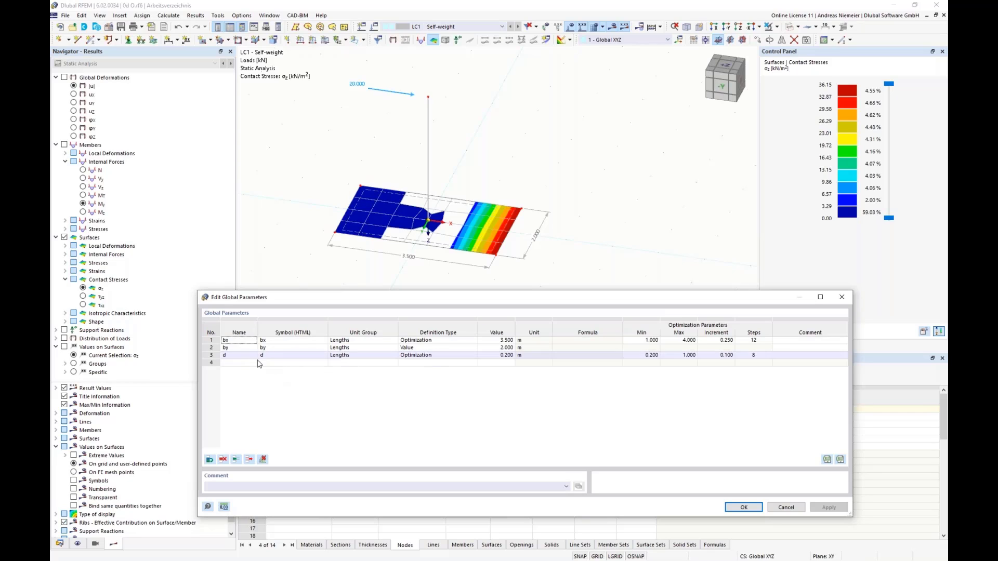
{"action": "left_click", "coordinate": [496, 348]}
{"action": "type", "text": "1"}
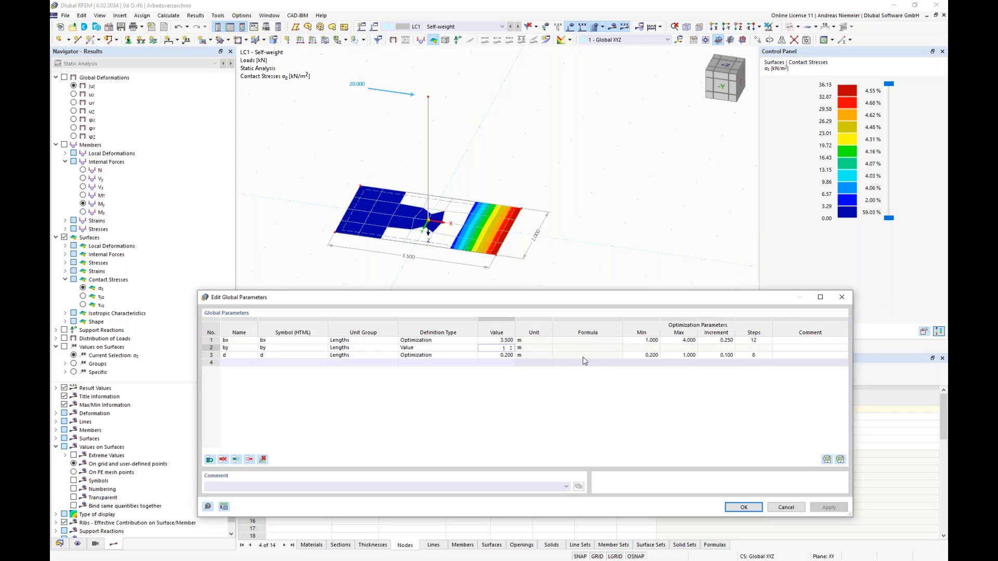
{"action": "left_click_drag", "start_coordinate": [582, 348], "coordinate": [577, 355]}
{"action": "left_click", "coordinate": [496, 340]}
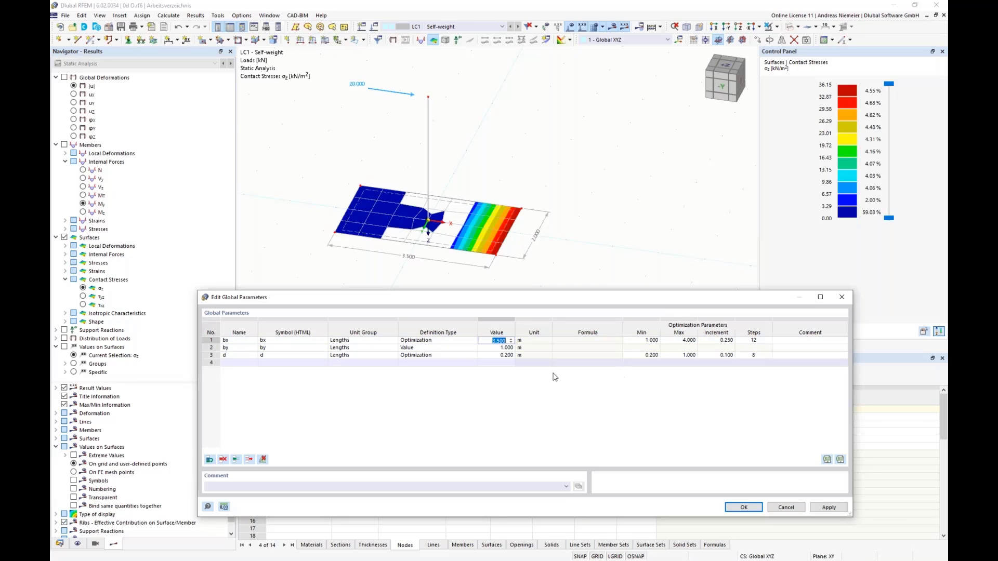
{"action": "left_click", "coordinate": [496, 355]}
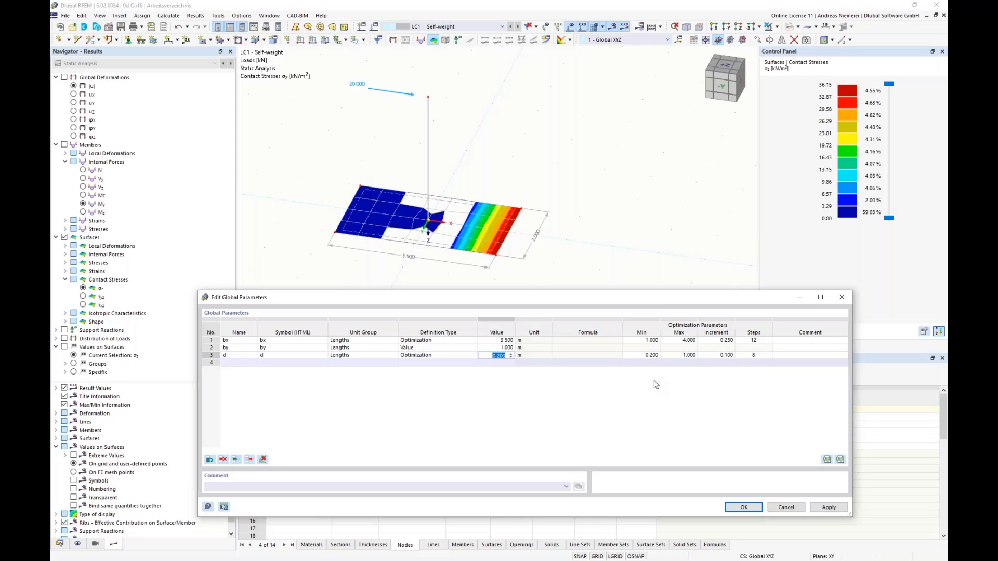
{"action": "type", "text": "0.6"}
{"action": "left_click", "coordinate": [587, 347]}
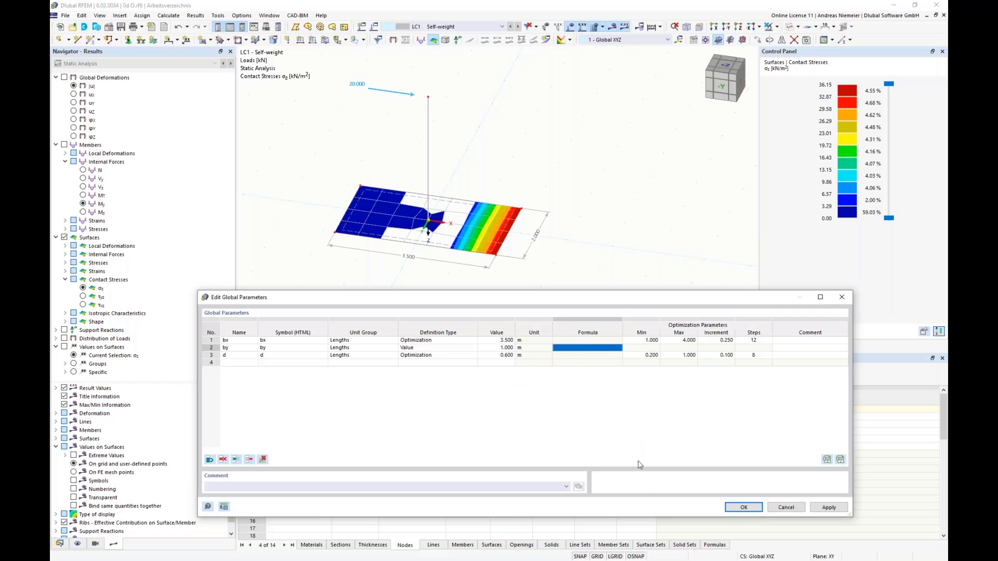
{"action": "left_click", "coordinate": [744, 508]}
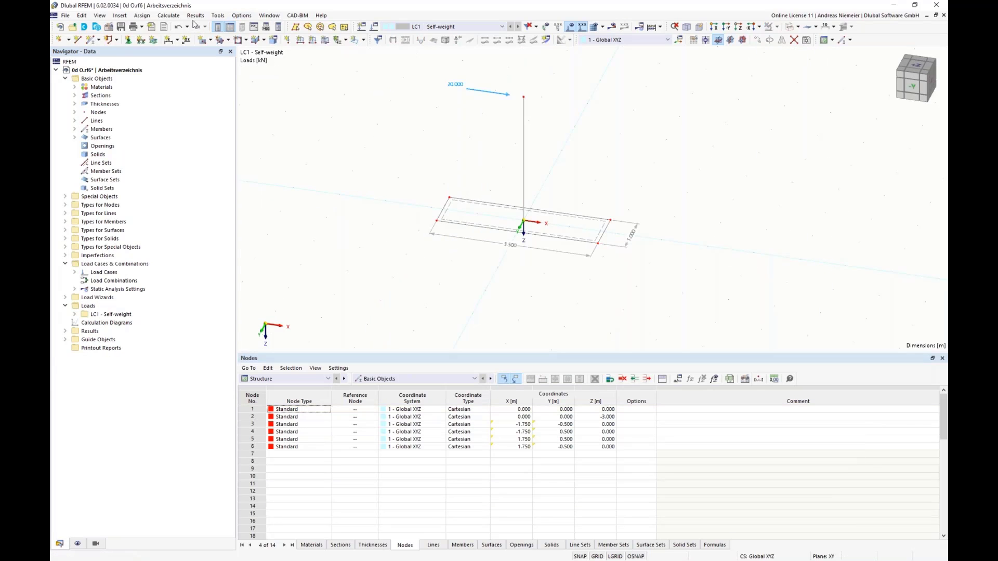
Activate the optimization and choose Particle swarm as the optimizer.
{"action": "left_click", "coordinate": [172, 16]}
{"action": "left_click", "coordinate": [195, 197]}
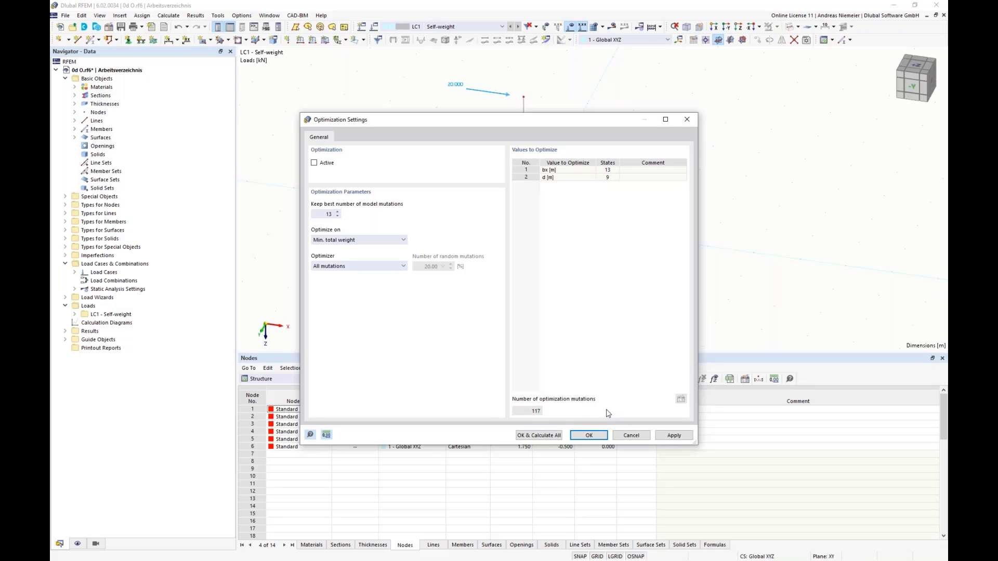
{"action": "left_click", "coordinate": [314, 162]}
{"action": "left_click", "coordinate": [349, 266]}
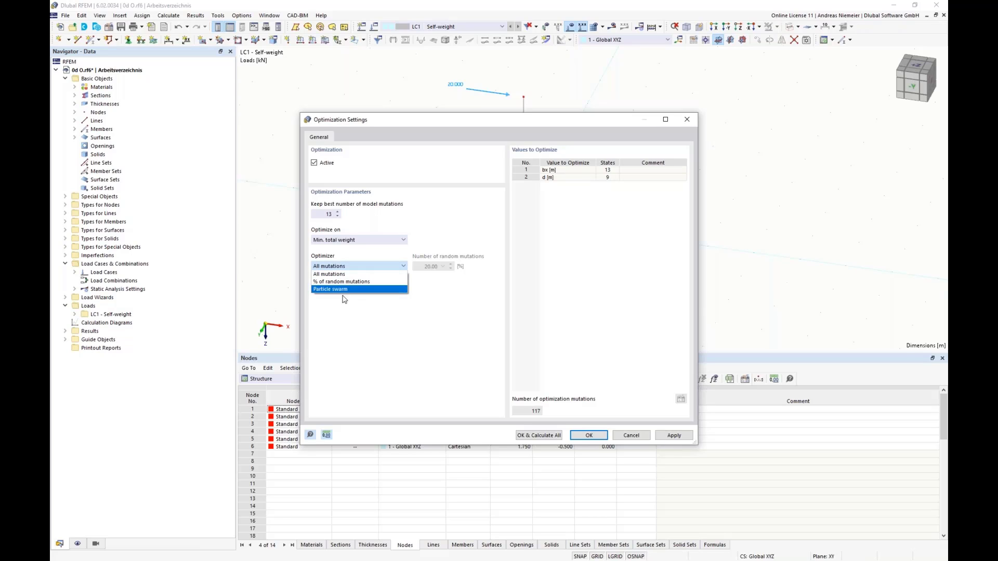
{"action": "left_click", "coordinate": [333, 289]}
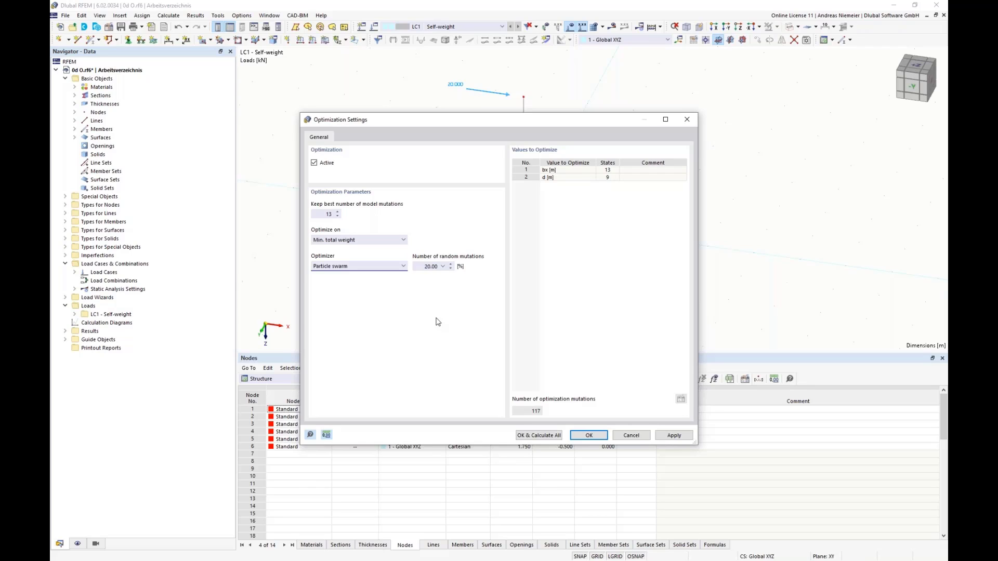
Keep the best 22 model mutations and calculate the optimization, moving the progress window clear of the interim results table.
{"action": "left_click", "coordinate": [430, 266]}
{"action": "double_click", "coordinate": [329, 214]}
{"action": "type", "text": "22"}
{"action": "left_click", "coordinate": [539, 438]}
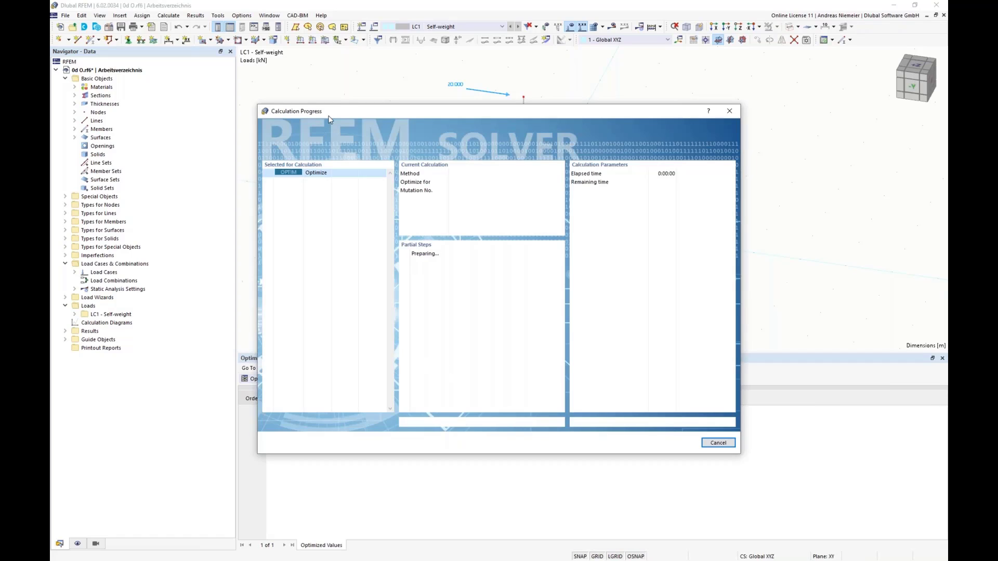
{"action": "left_click_drag", "start_coordinate": [423, 114], "coordinate": [769, 119]}
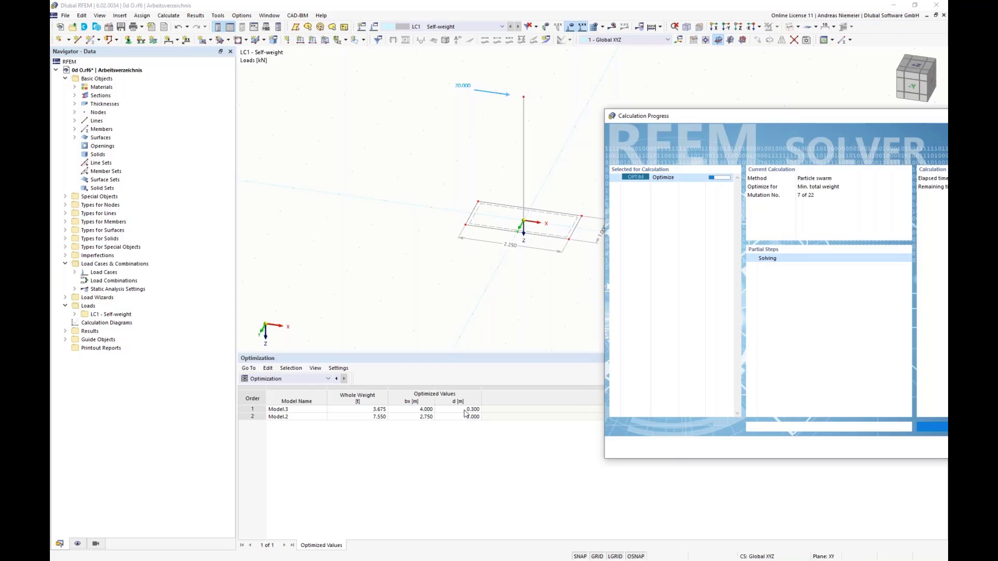
{"action": "left_click", "coordinate": [422, 410]}
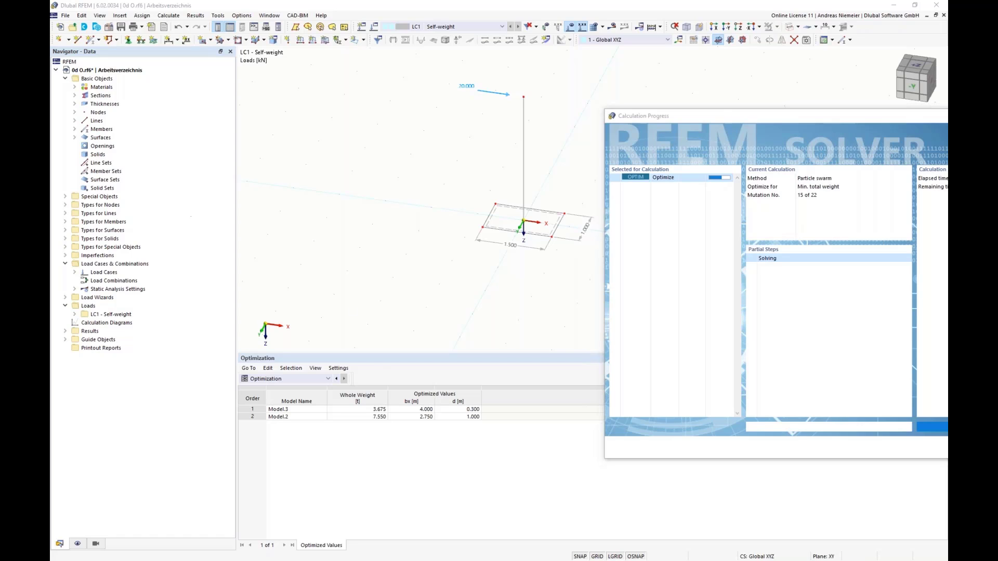
Switch to Snagit Editor, widen the sketch canvas to about 1846 px and fill the added area with white.
{"action": "key", "text": "alt+Tab"}
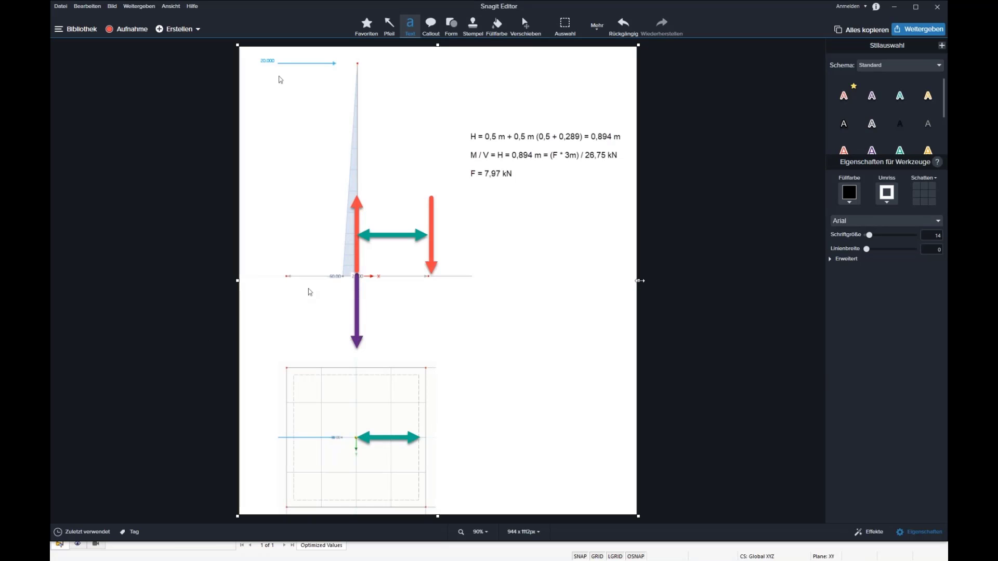
{"action": "left_click_drag", "start_coordinate": [640, 281], "coordinate": [874, 281]}
{"action": "left_click", "coordinate": [497, 26]}
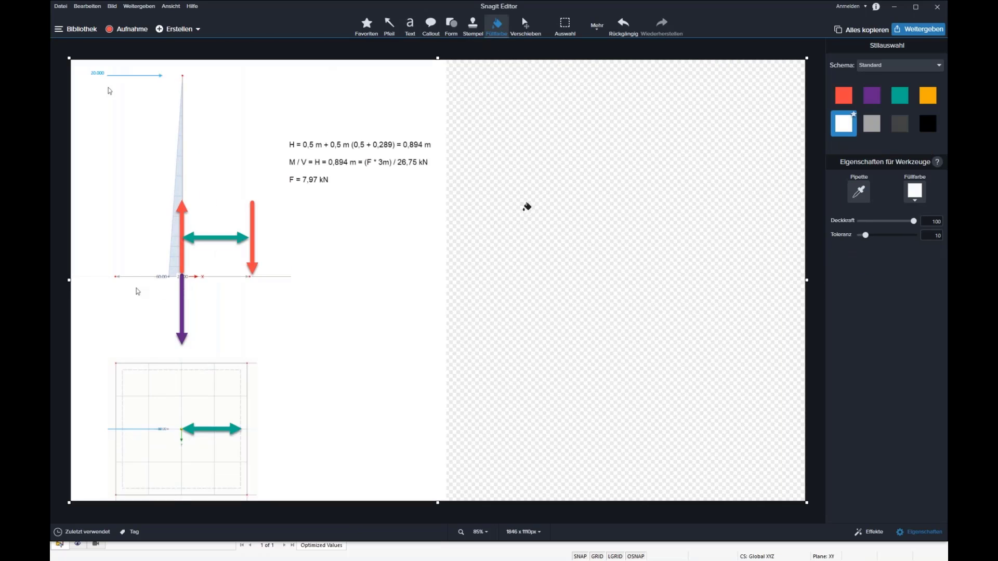
{"action": "left_click", "coordinate": [527, 207]}
Draw a vertical and a horizontal red arrow from a common origin as diagram axes in the blank area beside the formulas.
{"action": "left_click", "coordinate": [389, 26]}
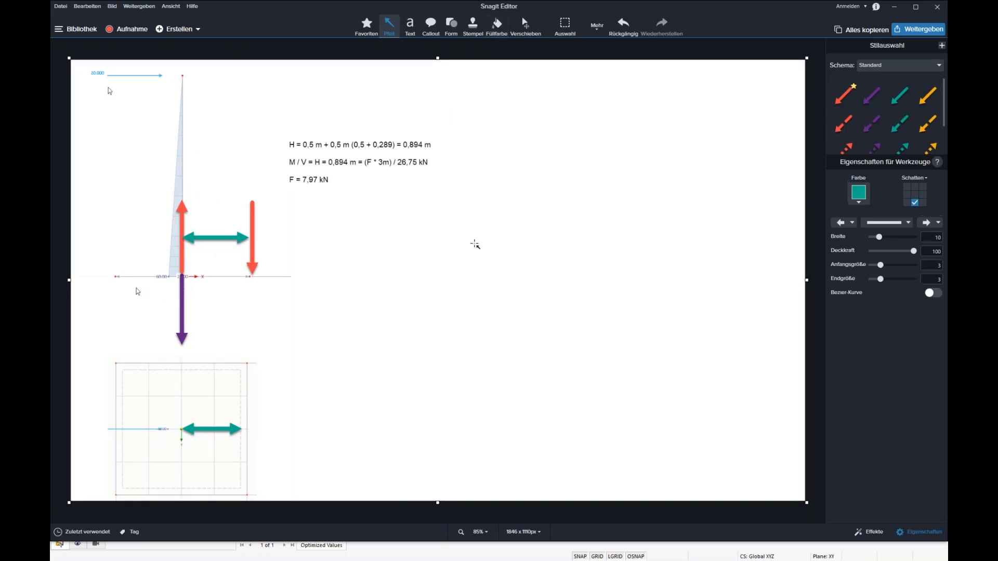
{"action": "left_click", "coordinate": [844, 95]}
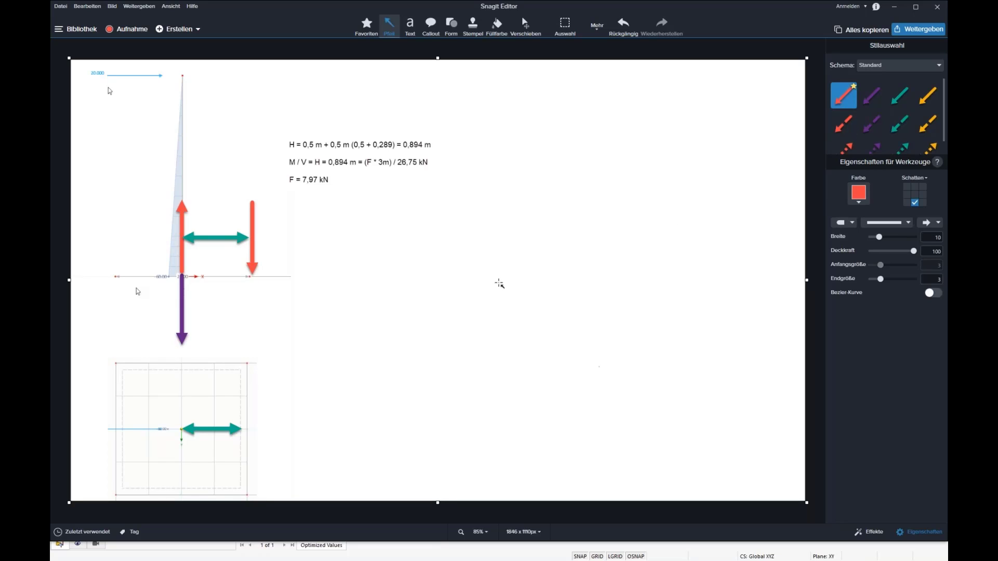
{"action": "left_click_drag", "start_coordinate": [484, 311], "coordinate": [486, 126]}
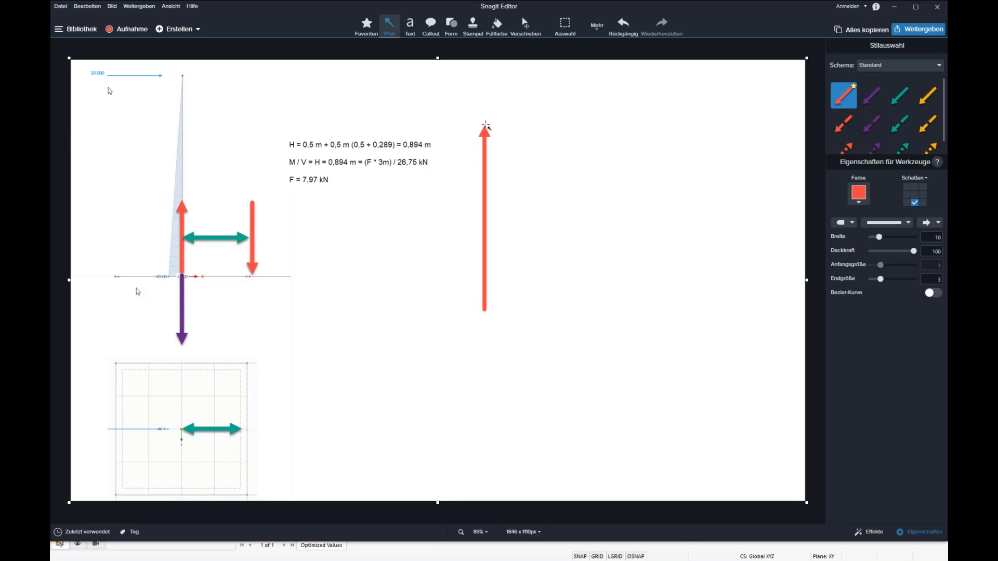
{"action": "mouse_move", "coordinate": [500, 311]}
{"action": "left_mouse_down"}
{"action": "mouse_move", "coordinate": [734, 313]}
{"action": "mouse_move", "coordinate": [700, 312]}
{"action": "mouse_move", "coordinate": [762, 357]}
{"action": "left_mouse_up"}
{"action": "left_click", "coordinate": [381, 81]}
Label the horizontal axis Bx below its arrowhead and the vertical axis d above its arrowhead.
{"action": "left_click", "coordinate": [410, 25]}
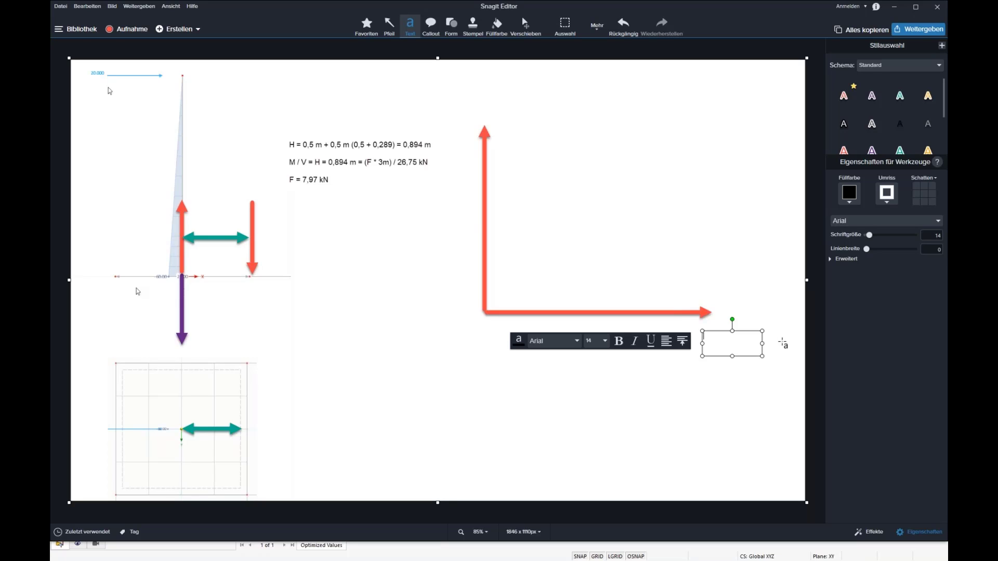
{"action": "type", "text": "Bx"}
{"action": "left_click", "coordinate": [738, 299]}
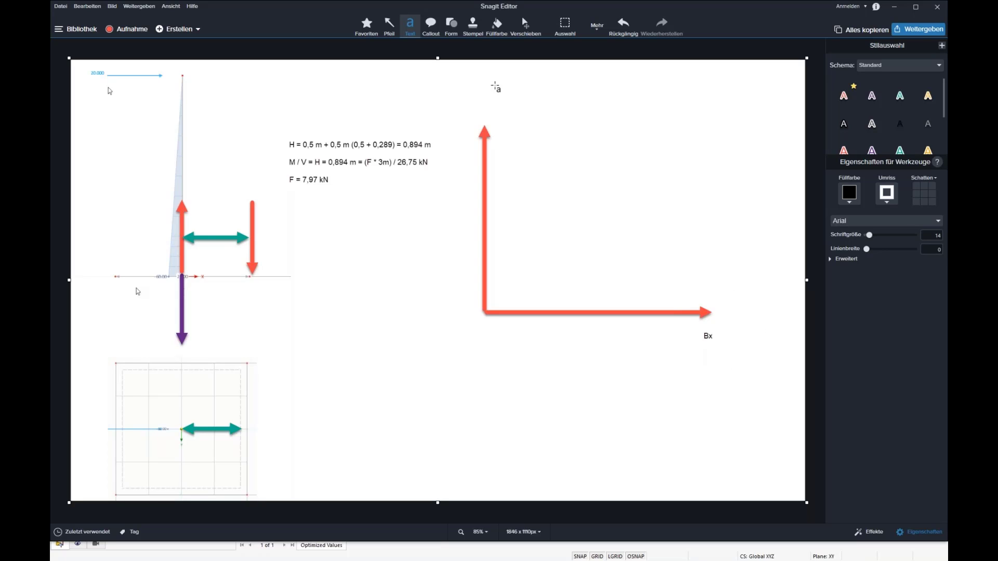
{"action": "left_click_drag", "start_coordinate": [454, 101], "coordinate": [481, 119]}
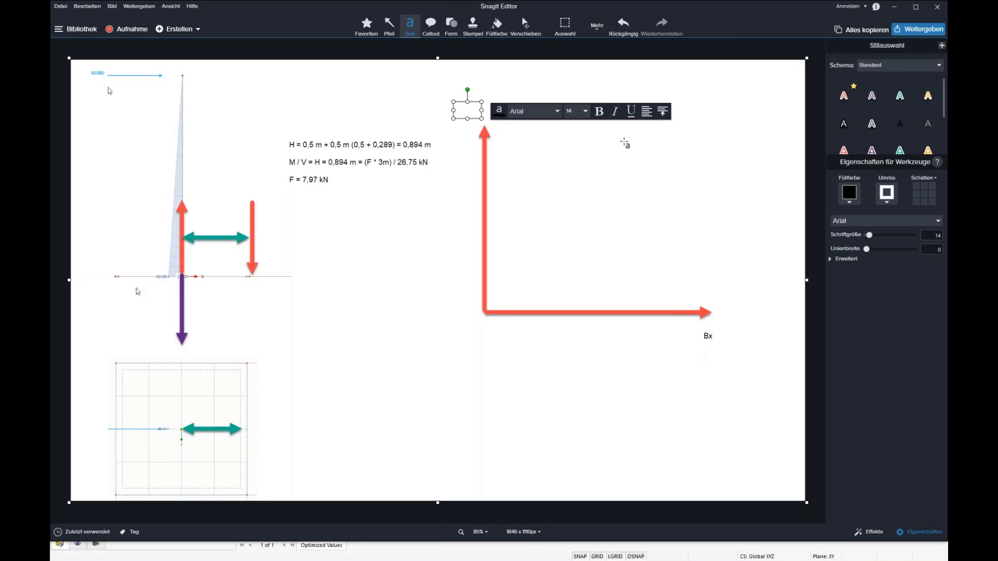
{"action": "left_click", "coordinate": [415, 113]}
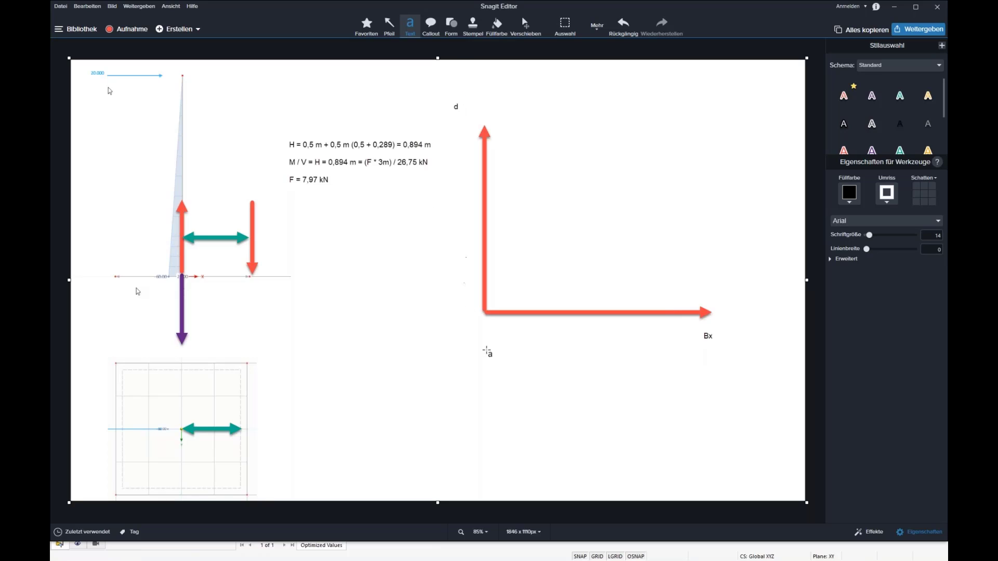
{"action": "left_click_drag", "start_coordinate": [499, 331], "coordinate": [522, 369]}
Stamp two blue stars as starting points and place a red ellipse as the target area between the axes.
{"action": "left_click", "coordinate": [472, 25]}
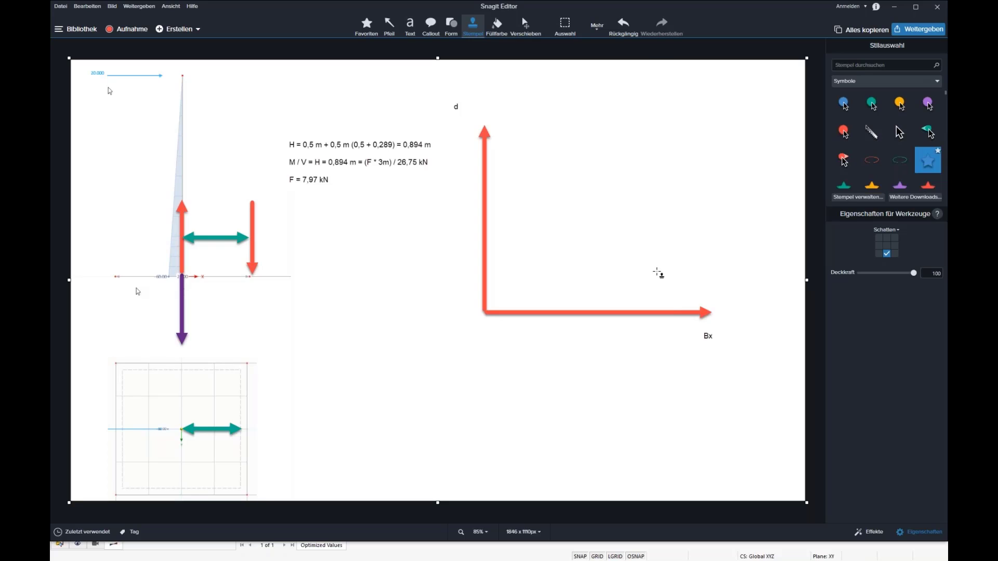
{"action": "left_click", "coordinate": [657, 272]}
{"action": "left_click", "coordinate": [527, 183]}
{"action": "left_click", "coordinate": [872, 160]}
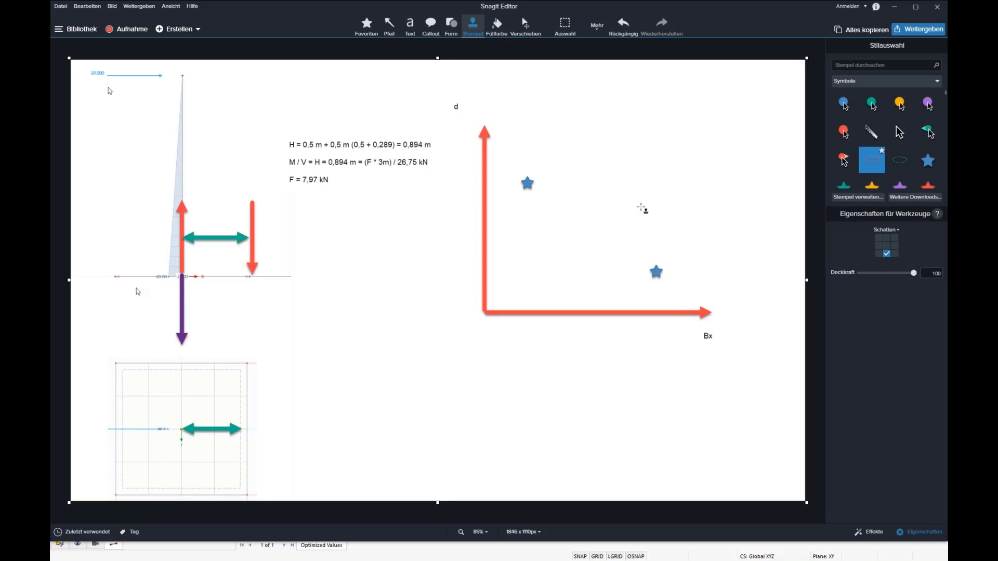
{"action": "left_click", "coordinate": [643, 208]}
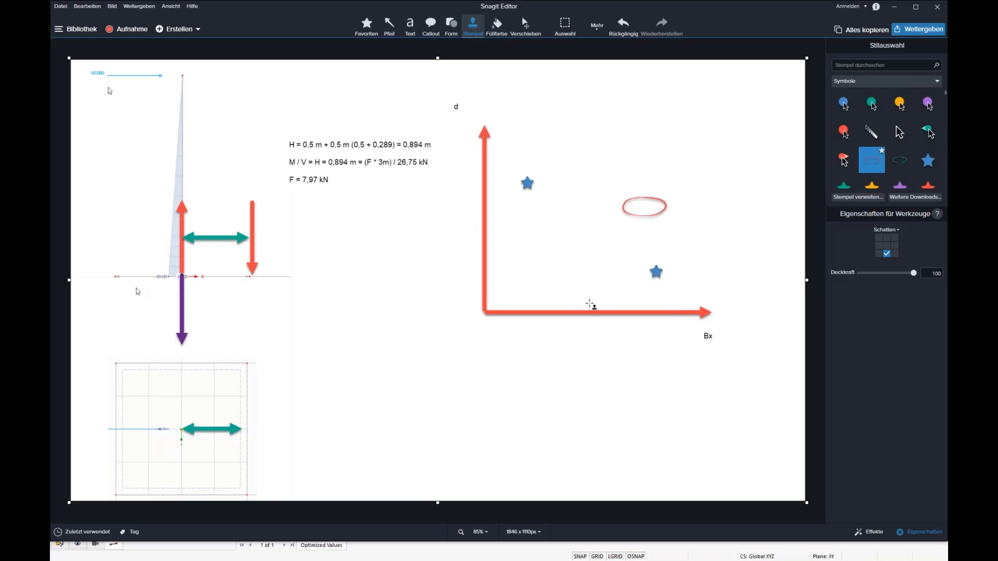
{"action": "left_click_drag", "start_coordinate": [626, 213], "coordinate": [622, 216]}
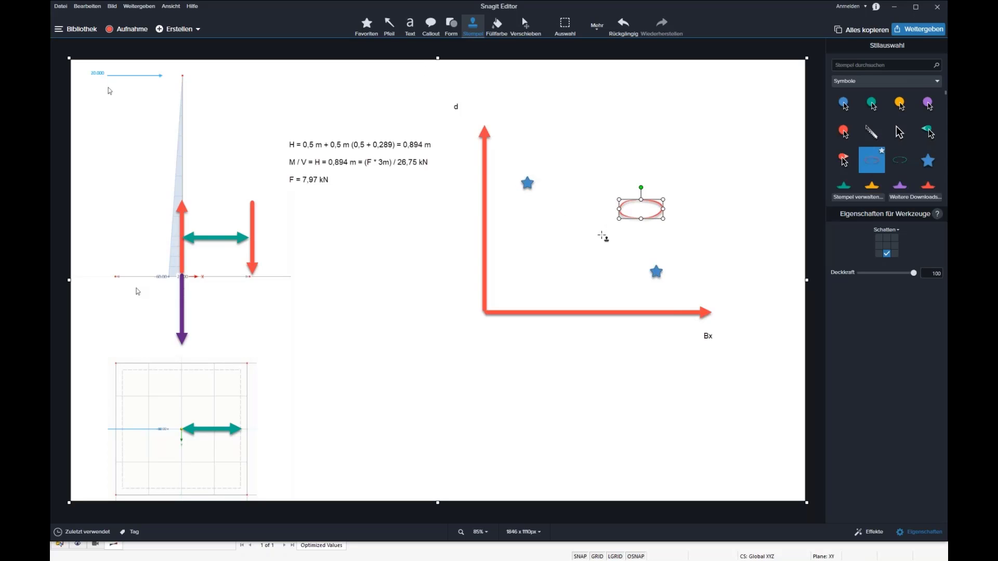
Draw a green arrow from each blue star to show the first movement, one down-left and one up-right.
{"action": "left_click", "coordinate": [390, 24]}
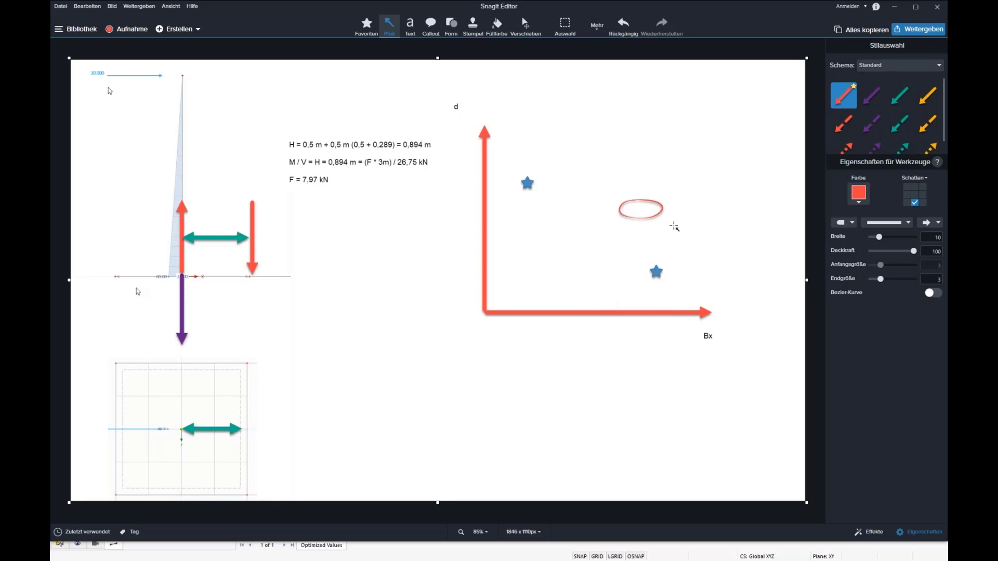
{"action": "left_click", "coordinate": [900, 95]}
{"action": "mouse_move", "coordinate": [647, 274]}
{"action": "left_mouse_down"}
{"action": "mouse_move", "coordinate": [596, 286]}
{"action": "mouse_move", "coordinate": [609, 284]}
{"action": "left_mouse_up"}
{"action": "left_click_drag", "start_coordinate": [537, 174], "coordinate": [574, 158]}
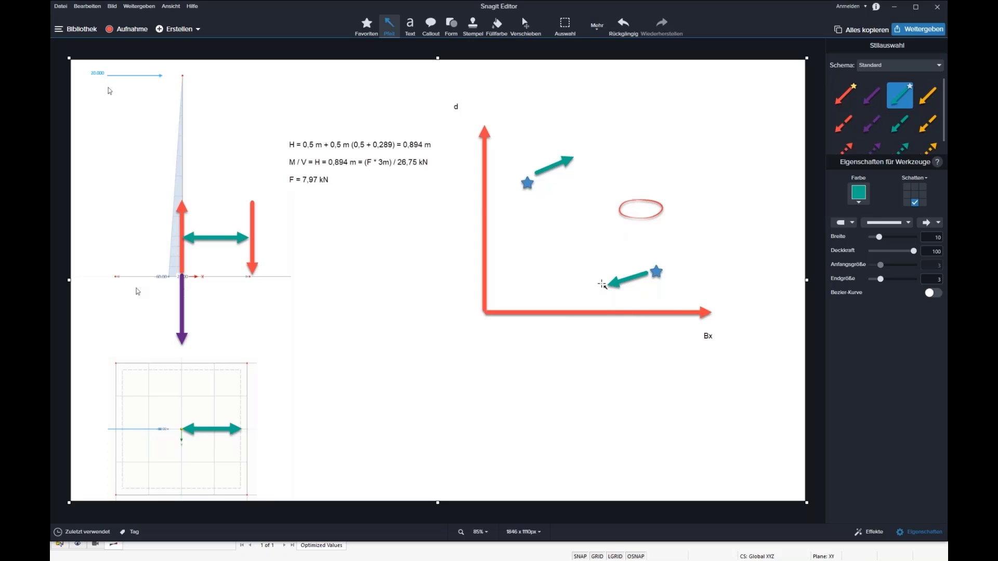
Stamp a blue star at the tip of each green arrow.
{"action": "left_click", "coordinate": [473, 26]}
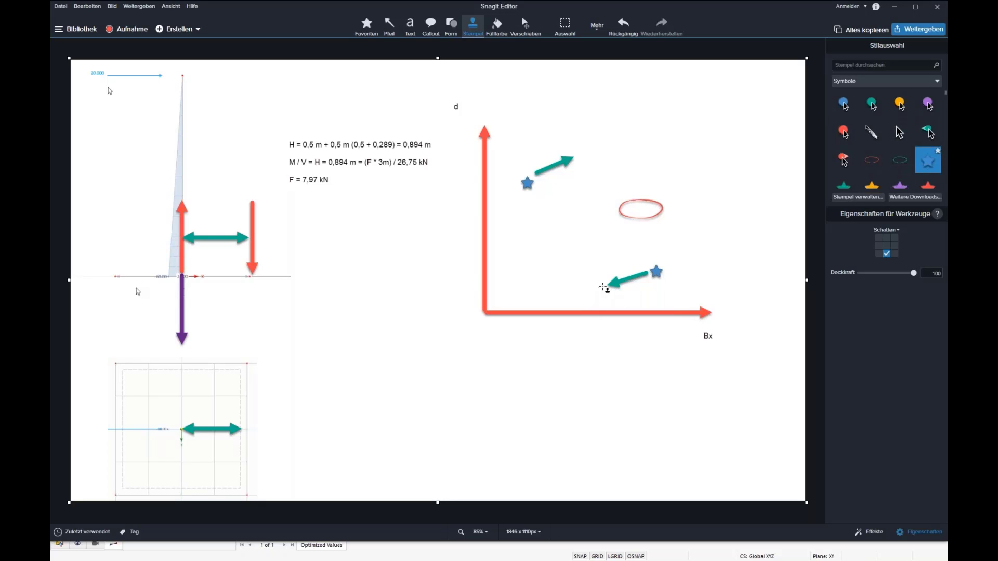
{"action": "left_click", "coordinate": [602, 287]}
{"action": "left_click", "coordinate": [579, 154]}
Recolour the starting star of the lower path yellow and the second star of the upper path red.
{"action": "left_click", "coordinate": [602, 288]}
{"action": "left_click", "coordinate": [657, 272]}
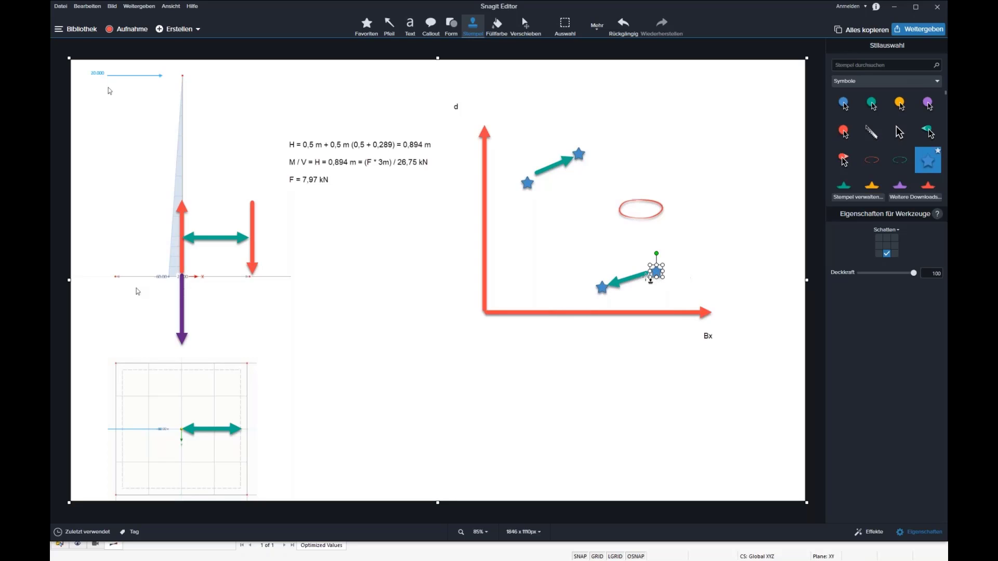
{"action": "left_click", "coordinate": [863, 186]}
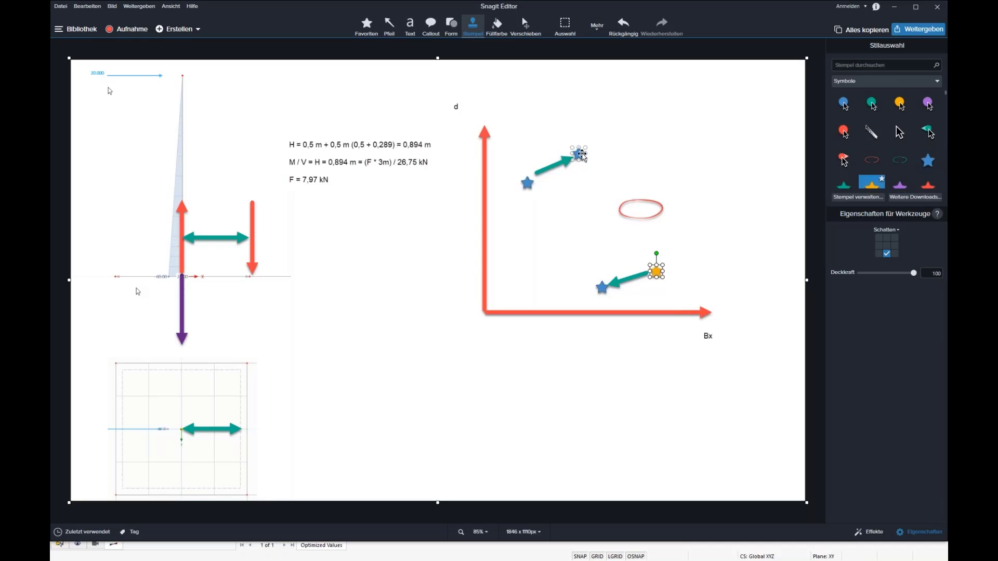
{"action": "left_click", "coordinate": [581, 154]}
{"action": "left_click", "coordinate": [872, 186]}
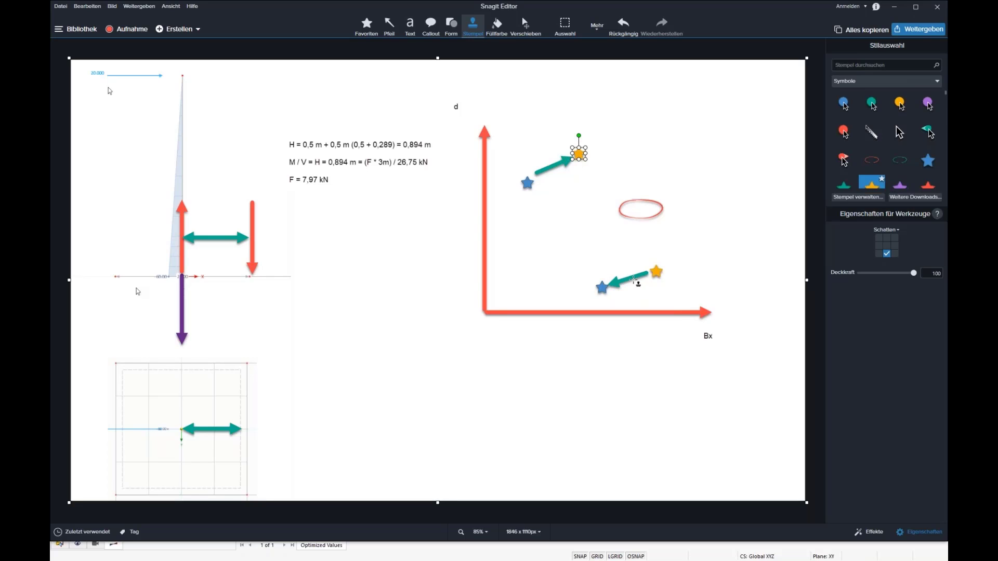
{"action": "left_click", "coordinate": [926, 186]}
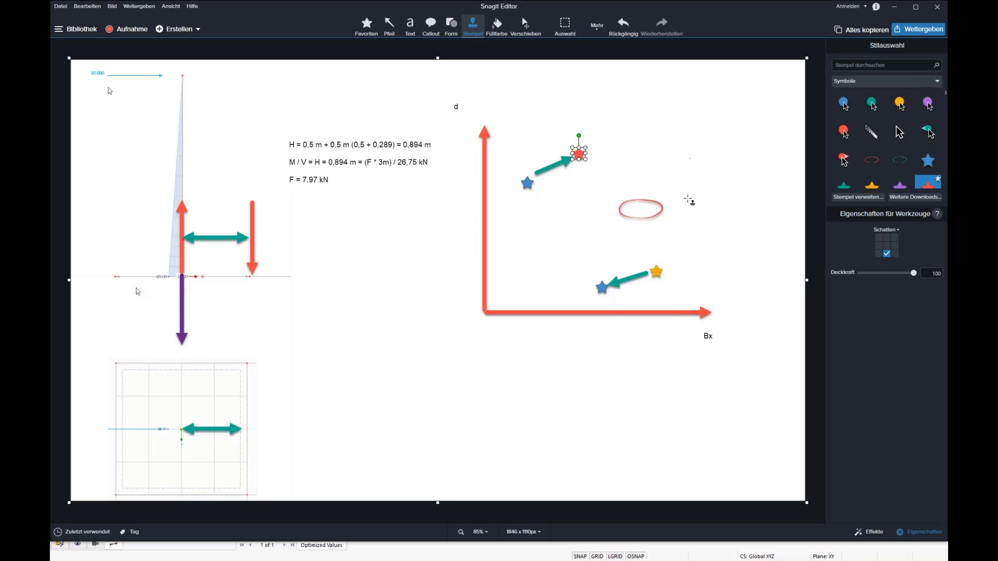
Draw a second green arrow on each path, from the lower blue star toward the ellipse and from the red star up-right.
{"action": "left_click", "coordinate": [393, 29]}
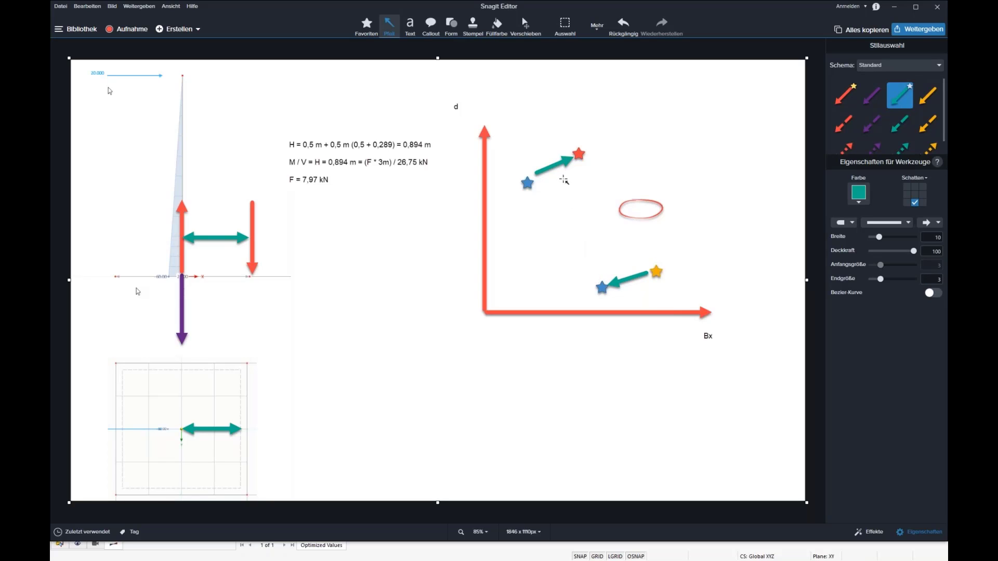
{"action": "left_click_drag", "start_coordinate": [599, 277], "coordinate": [624, 238]}
{"action": "left_click_drag", "start_coordinate": [580, 154], "coordinate": [628, 135]}
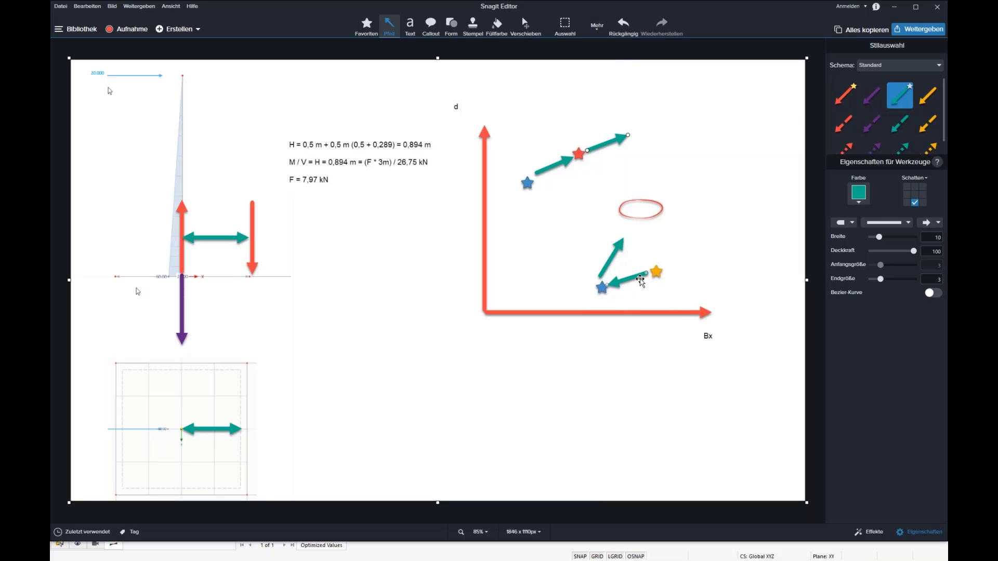
Stamp a blue star at the tip of each second green arrow.
{"action": "left_click", "coordinate": [472, 26]}
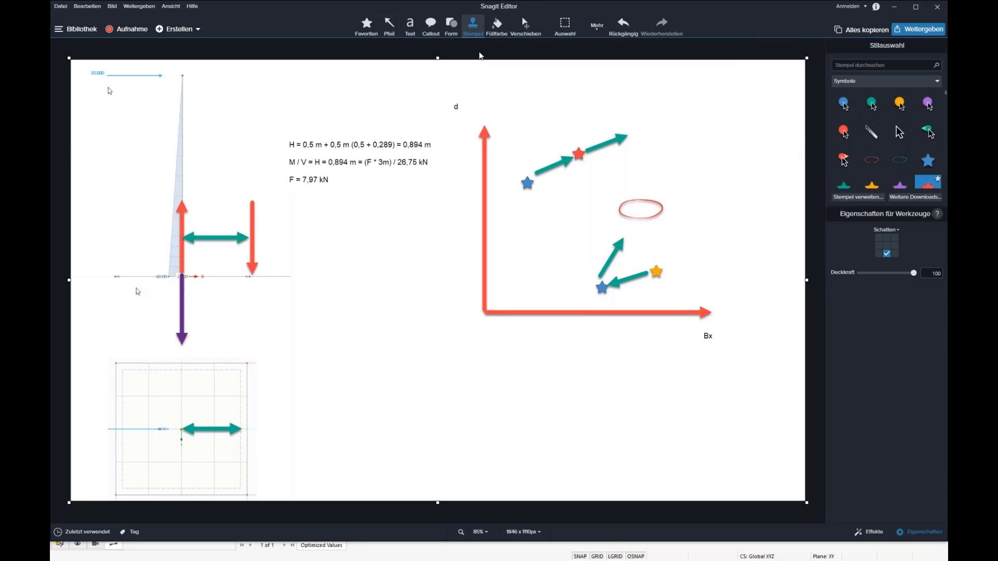
{"action": "left_click", "coordinate": [928, 160]}
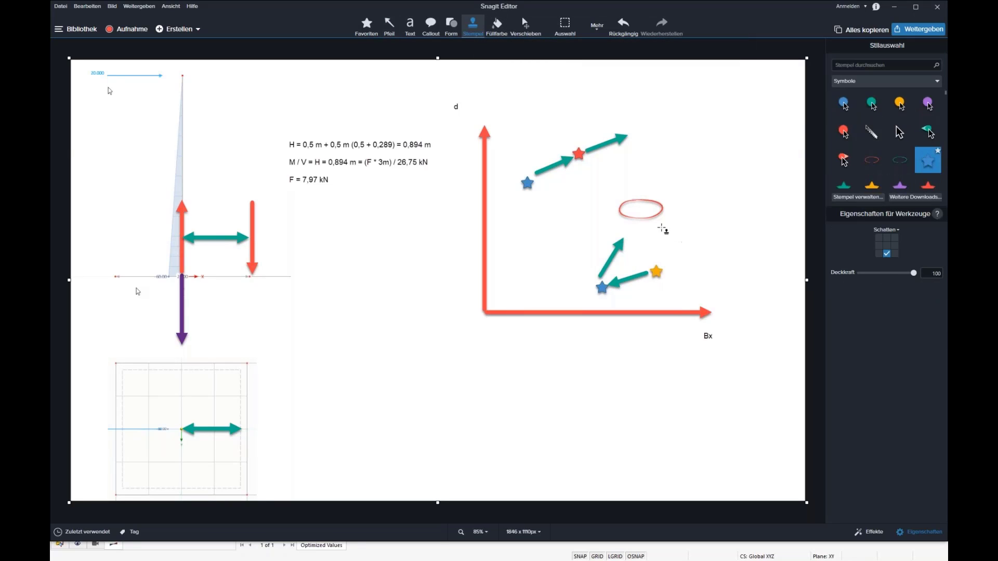
{"action": "left_click", "coordinate": [625, 234]}
{"action": "left_click", "coordinate": [630, 134]}
Recolour the star just below the ellipse yellow and return the starting star of the lower path to blue.
{"action": "left_click", "coordinate": [624, 234]}
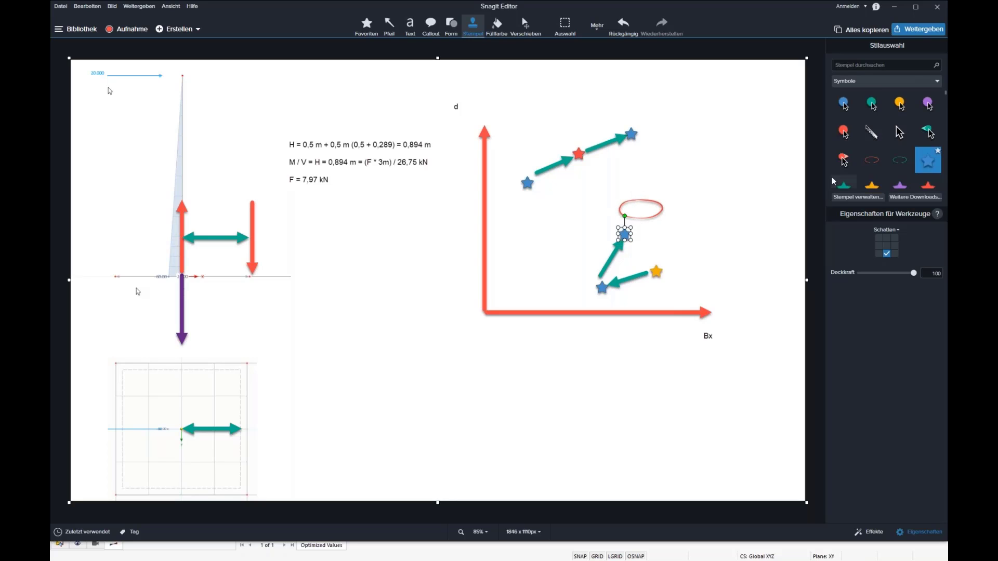
{"action": "left_click", "coordinate": [872, 185]}
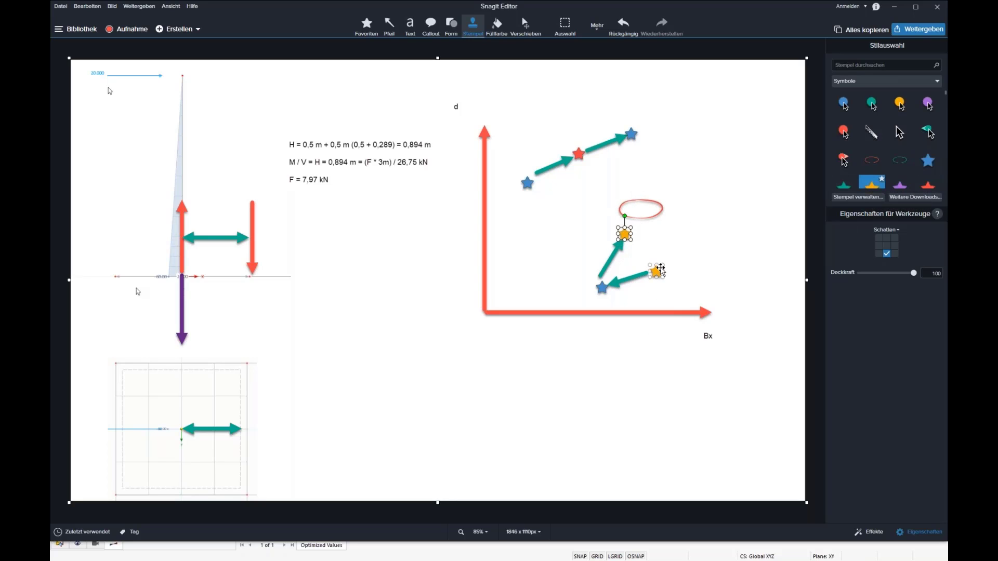
{"action": "left_click", "coordinate": [657, 272]}
{"action": "left_click", "coordinate": [928, 160]}
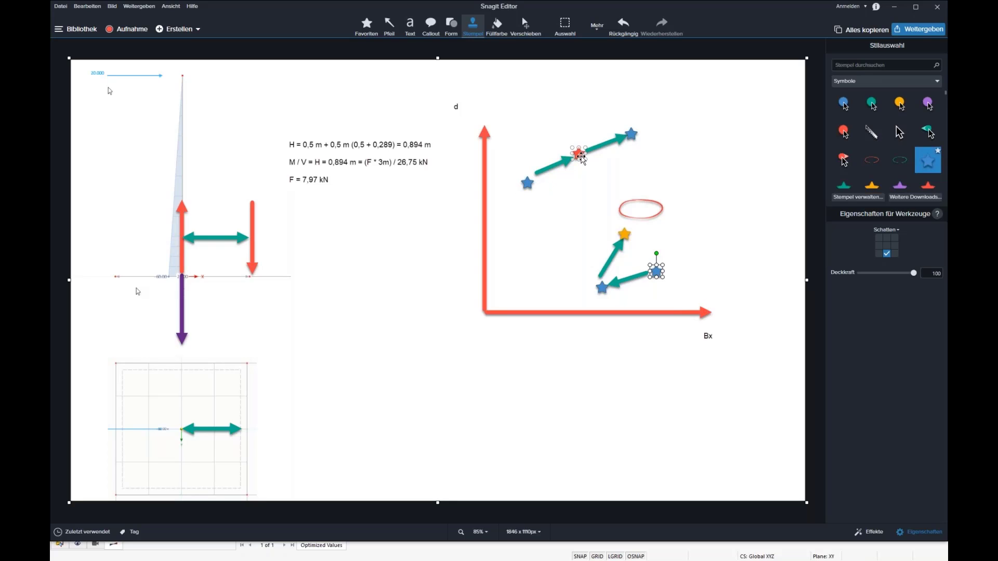
Recolour the middle star of the upper path yellow and the star just below the ellipse red.
{"action": "left_click", "coordinate": [580, 154]}
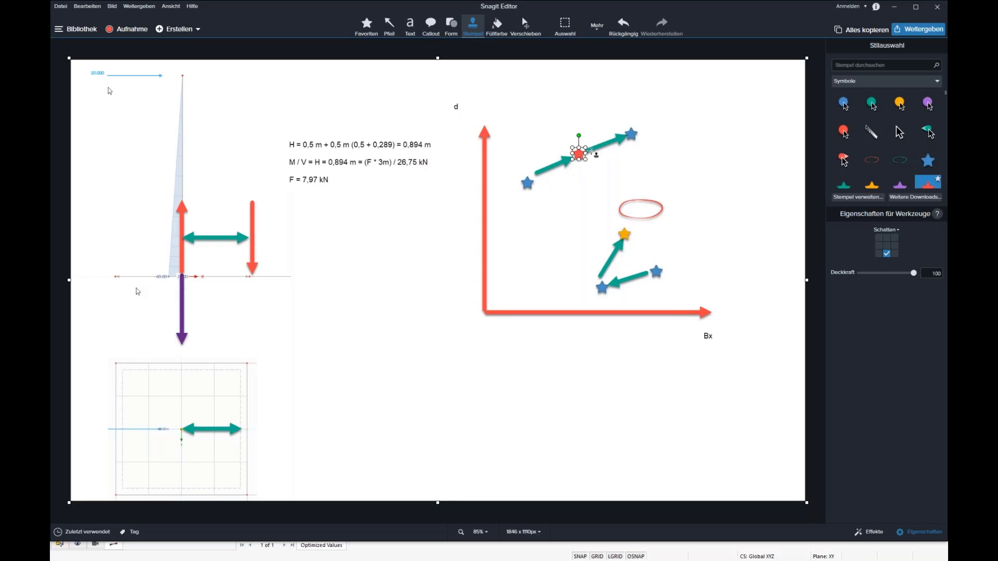
{"action": "left_click", "coordinate": [632, 133]}
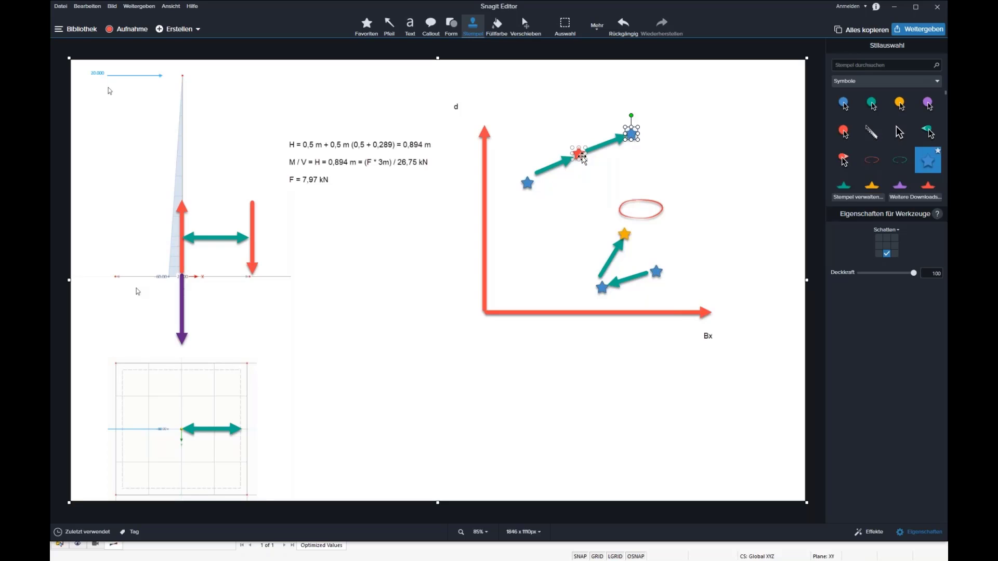
{"action": "left_click", "coordinate": [578, 153]}
{"action": "left_click", "coordinate": [873, 186]}
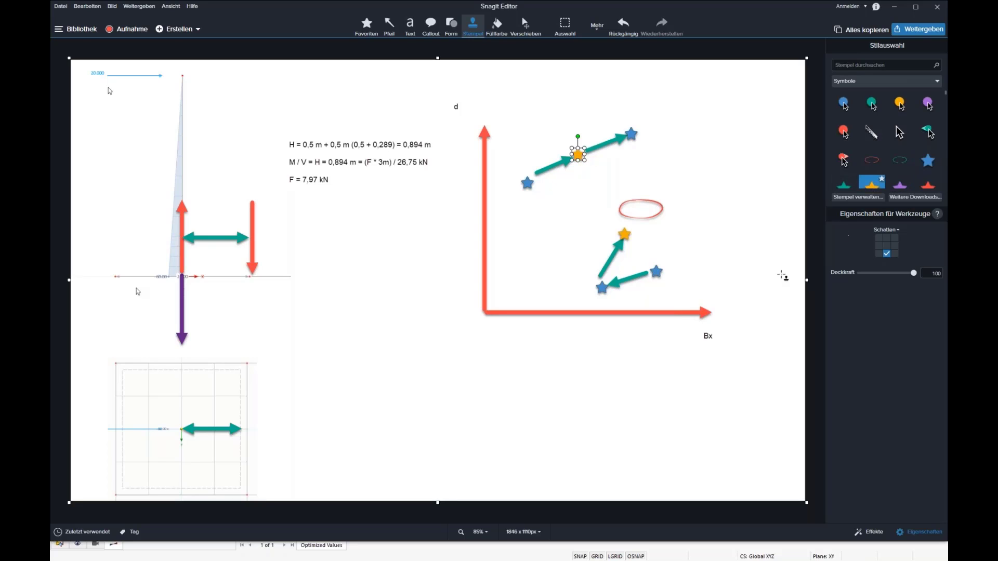
{"action": "left_click", "coordinate": [624, 234]}
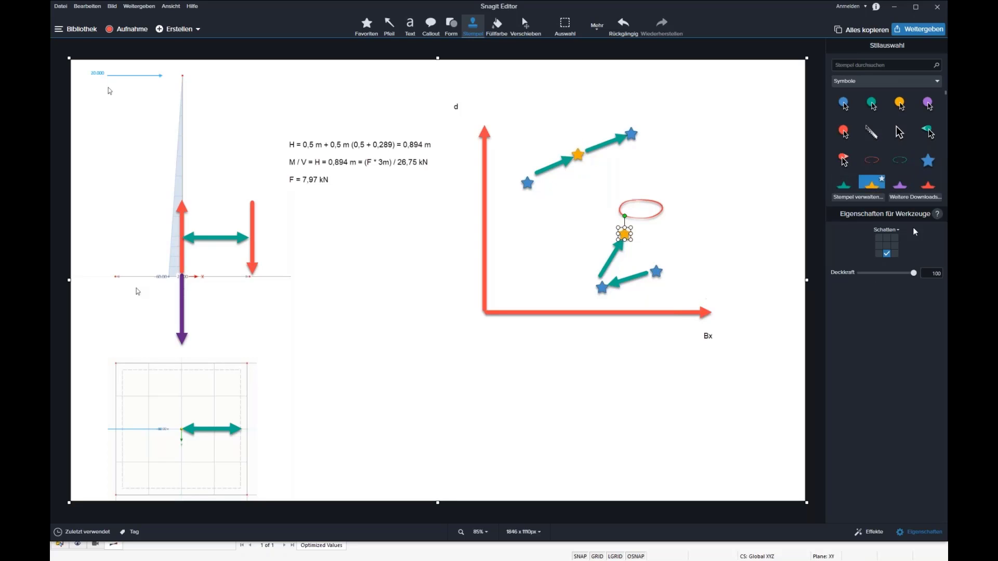
{"action": "left_click", "coordinate": [928, 185]}
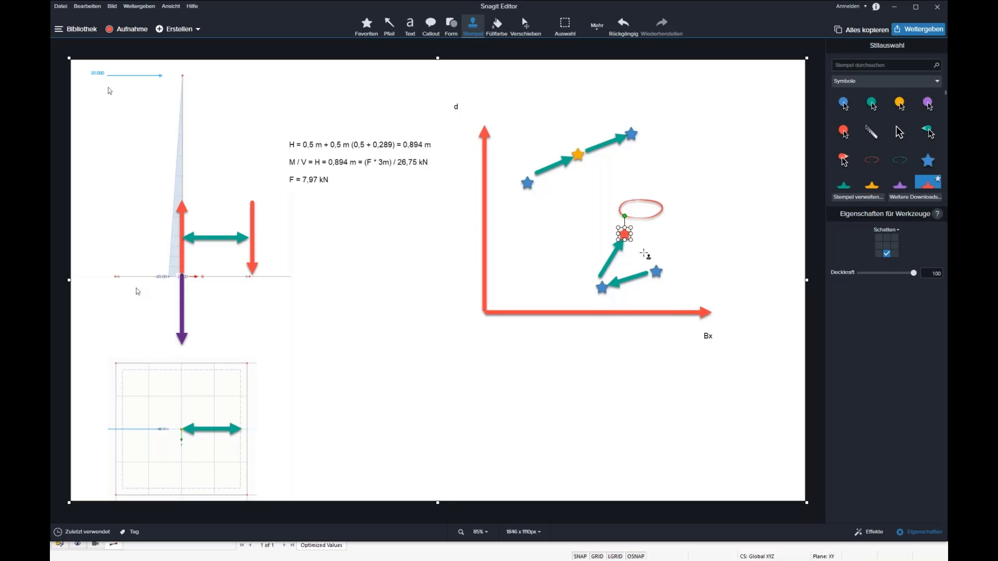
Draw a third green arrow on each path, from the red star into the ellipse and from the uppermost star down-left.
{"action": "left_click", "coordinate": [389, 26]}
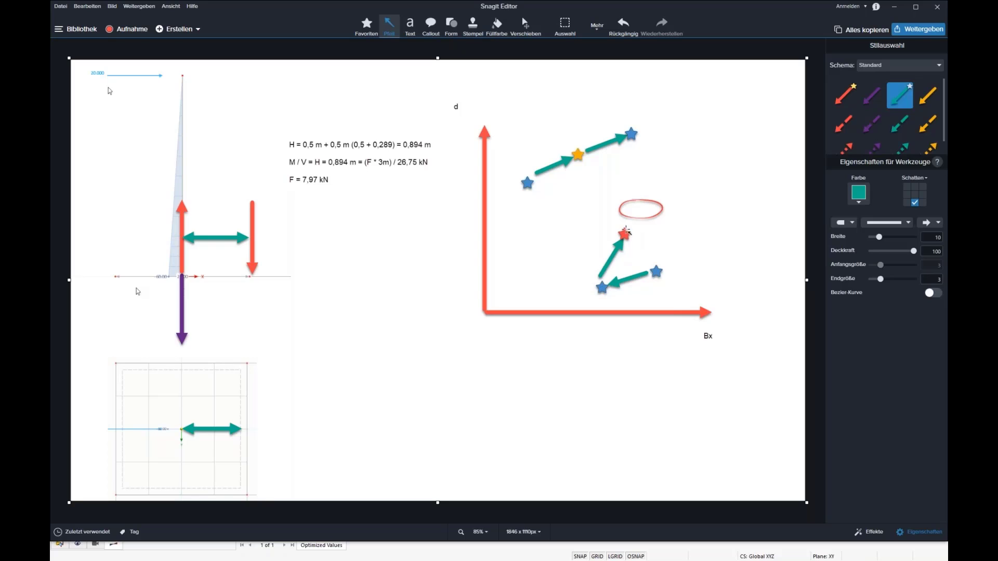
{"action": "left_click_drag", "start_coordinate": [625, 234], "coordinate": [645, 196]}
{"action": "mouse_move", "coordinate": [632, 145]}
{"action": "left_mouse_down"}
{"action": "mouse_move", "coordinate": [598, 179]}
{"action": "mouse_move", "coordinate": [630, 136]}
{"action": "mouse_move", "coordinate": [586, 154]}
{"action": "mouse_move", "coordinate": [584, 166]}
{"action": "mouse_move", "coordinate": [614, 195]}
{"action": "mouse_move", "coordinate": [607, 187]}
{"action": "left_mouse_up"}
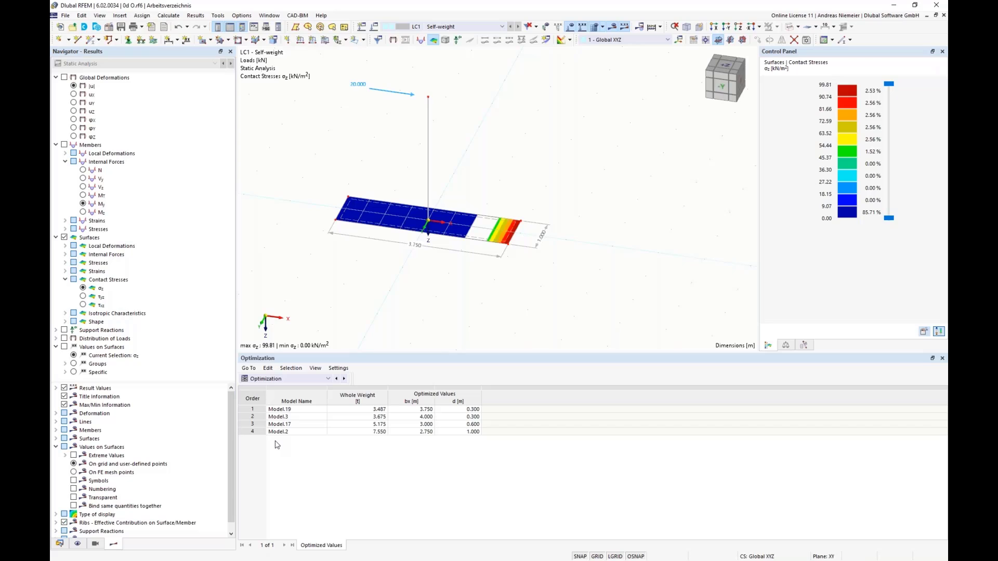
Switch to RFEM and examine the whole weight of Model.19 in the optimization results.
{"action": "left_click", "coordinate": [364, 409]}
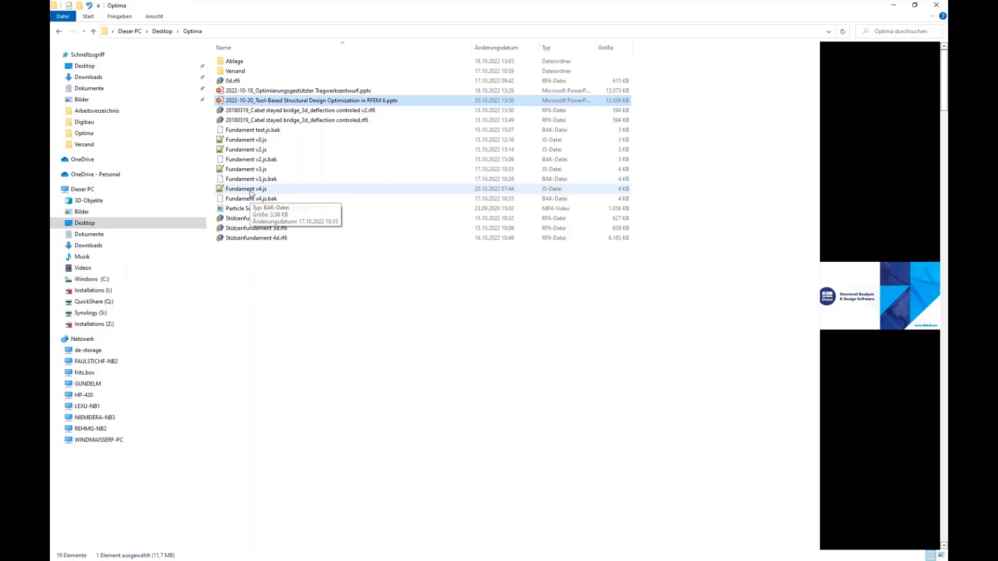
Open the script Fundament v4.js from the Optima folder in Notepad++ and read through it down to the nodal load definition.
{"action": "double_click", "coordinate": [246, 189]}
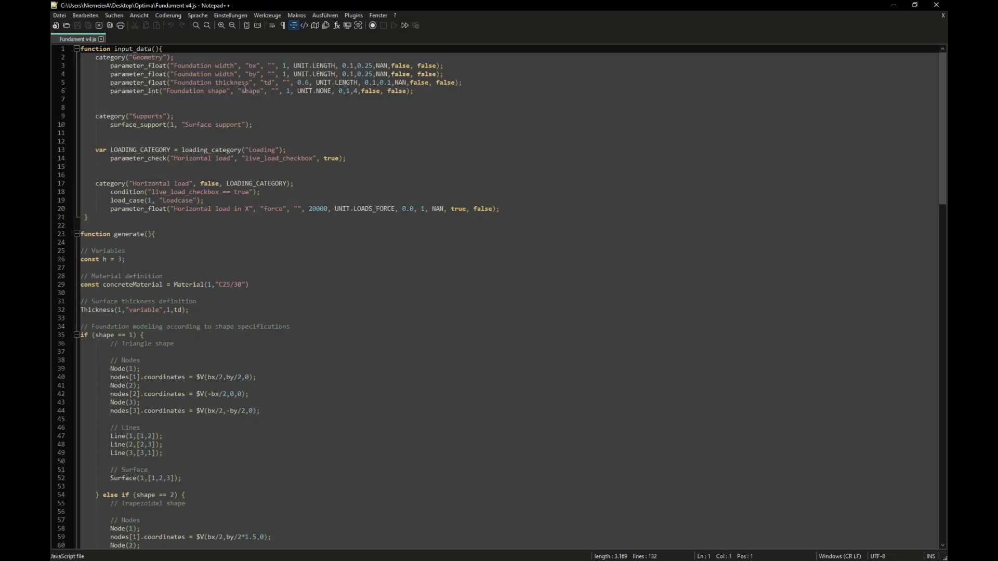
{"action": "scroll", "coordinate": [204, 96], "scroll_direction": "down", "scroll_amount": 20}
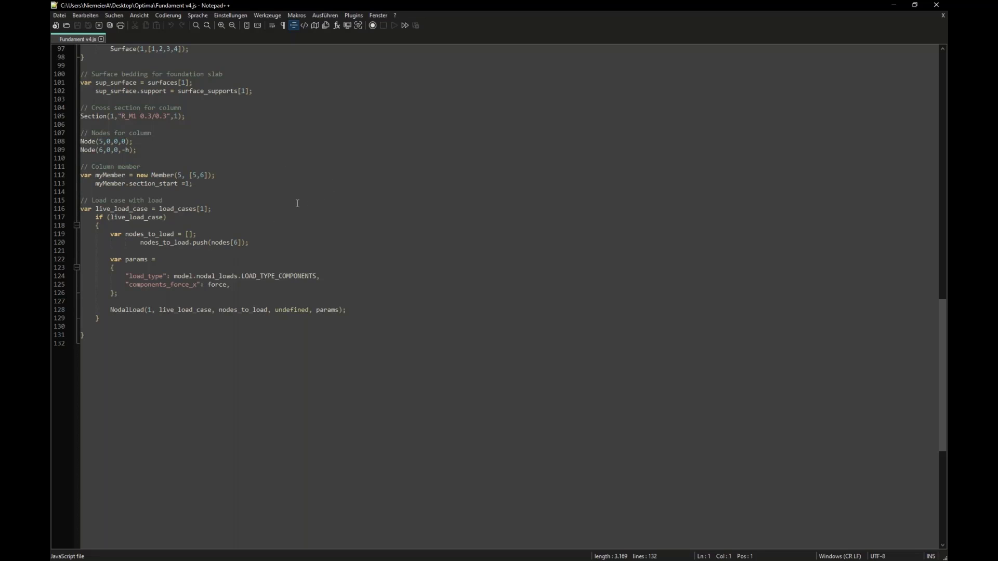
Close the Fundament v4.js script, return to RFEM and start saving the model as a block named Webinar Opti.
{"action": "left_click", "coordinate": [943, 6]}
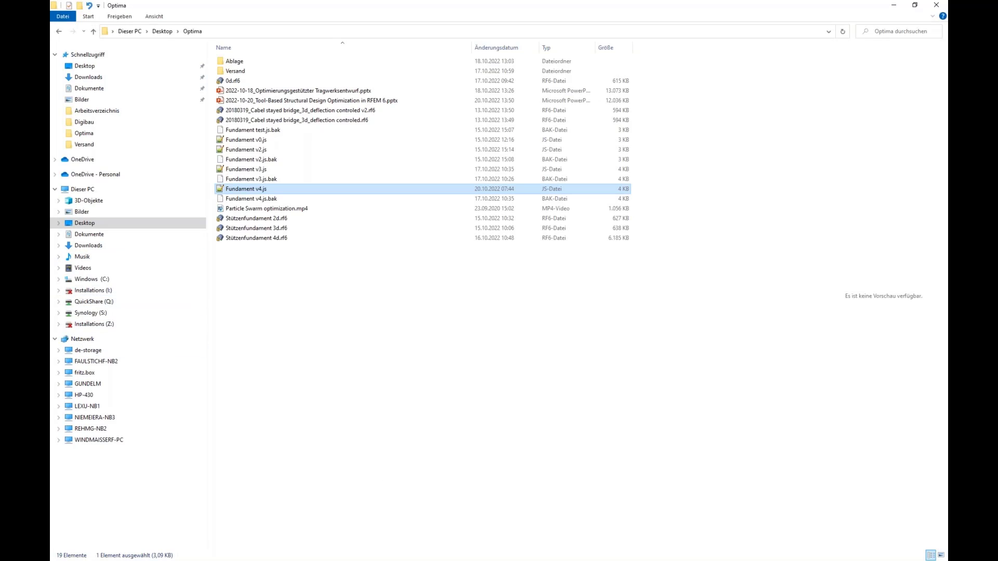
{"action": "key", "text": "alt+Tab"}
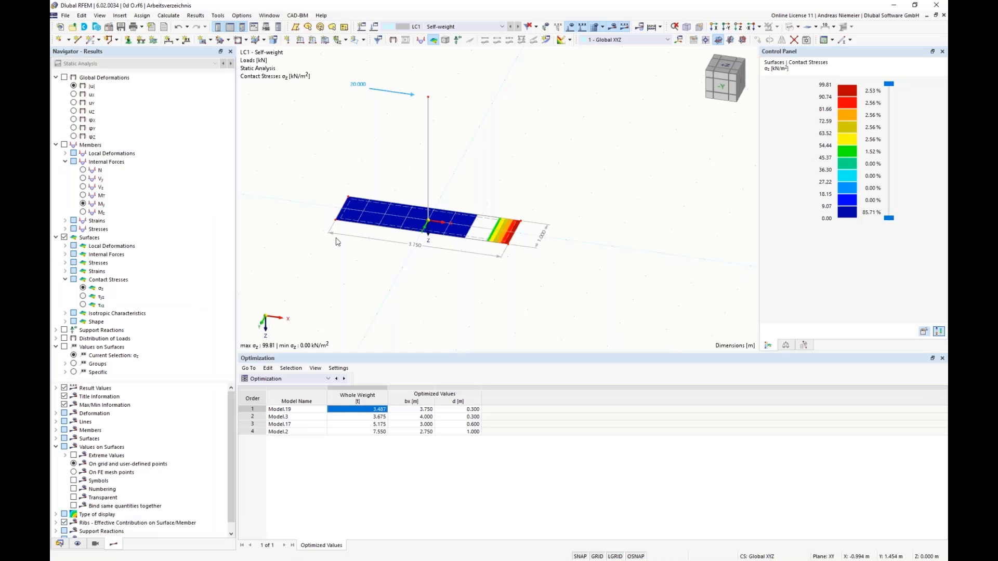
{"action": "left_click", "coordinate": [65, 15]}
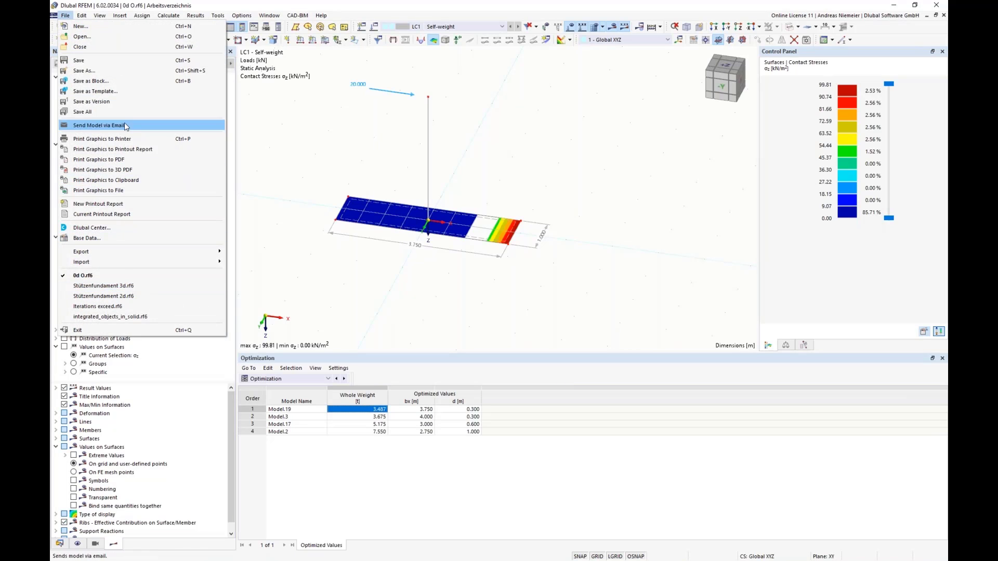
{"action": "left_click", "coordinate": [129, 83]}
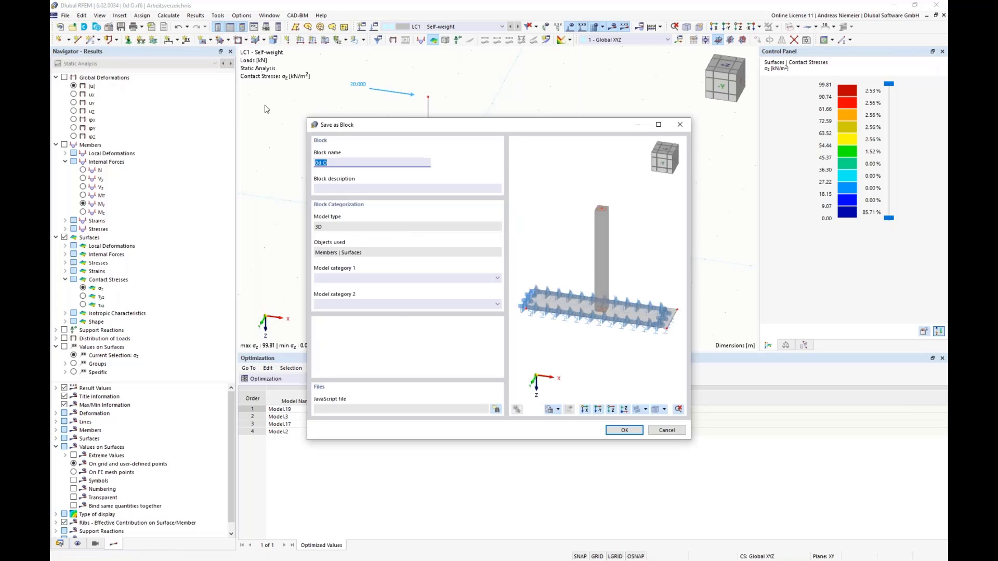
{"action": "type", "text": "Webinar Opti"}
{"action": "left_click", "coordinate": [332, 188]}
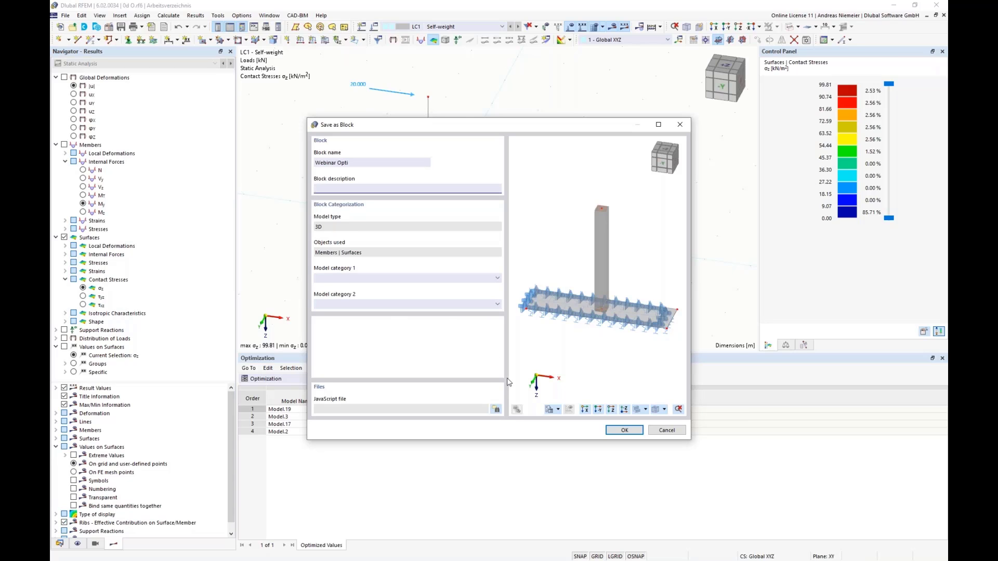
{"action": "left_click_drag", "start_coordinate": [452, 126], "coordinate": [172, 212]}
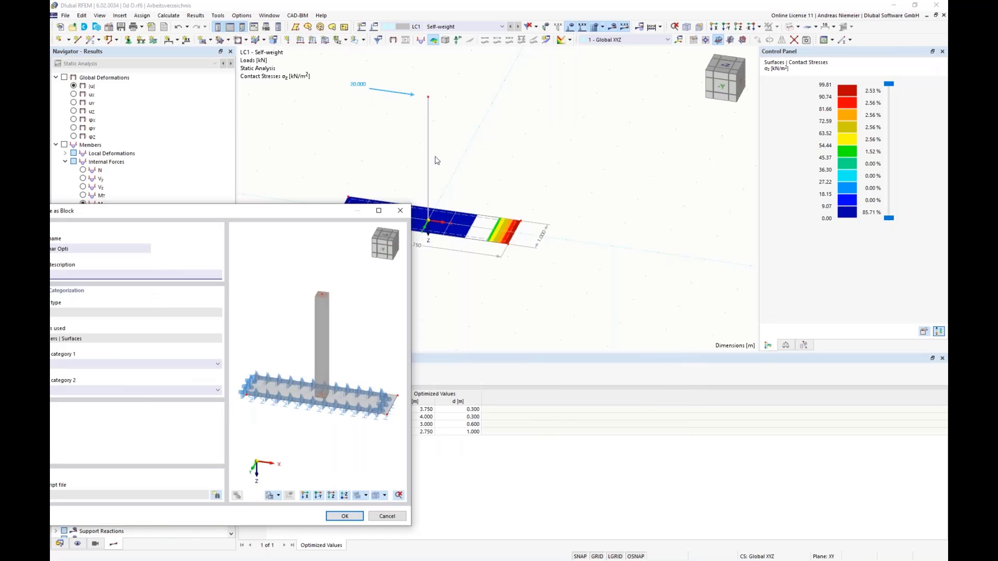
{"action": "left_click_drag", "start_coordinate": [304, 210], "coordinate": [541, 130]}
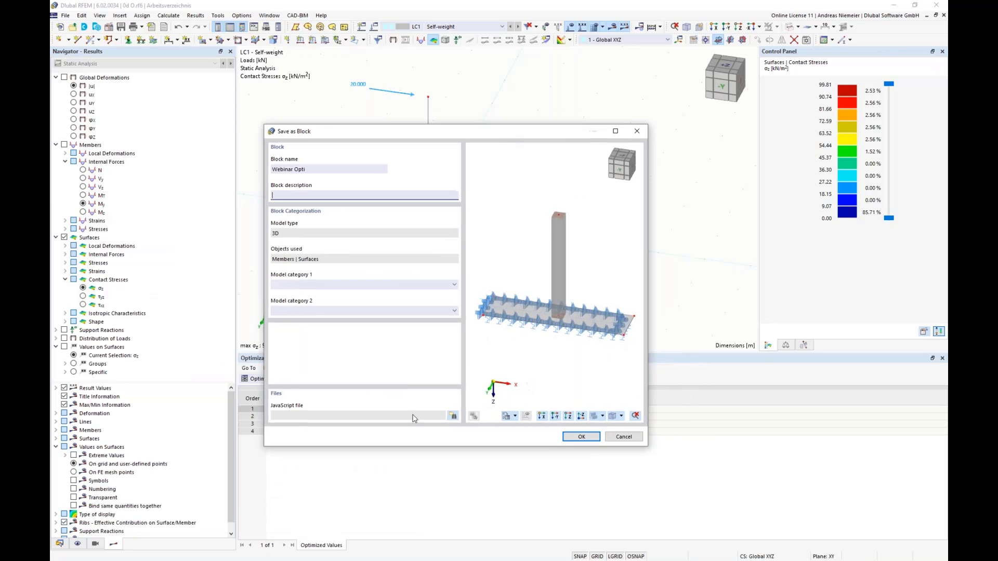
Assign the block to Others as its first model category.
{"action": "left_click", "coordinate": [312, 285]}
{"action": "left_click", "coordinate": [312, 302]}
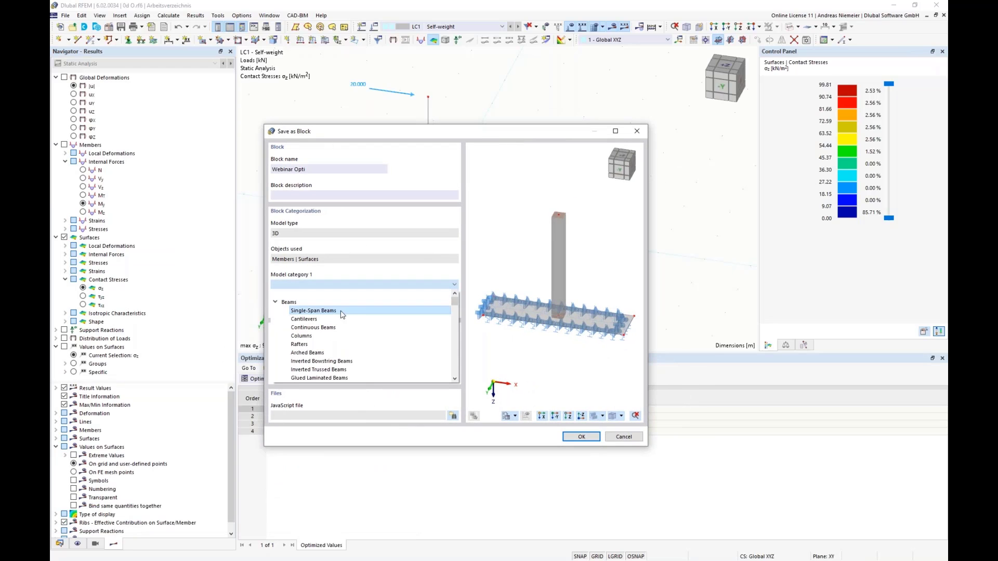
{"action": "left_click", "coordinate": [275, 303]}
{"action": "left_click", "coordinate": [275, 311]}
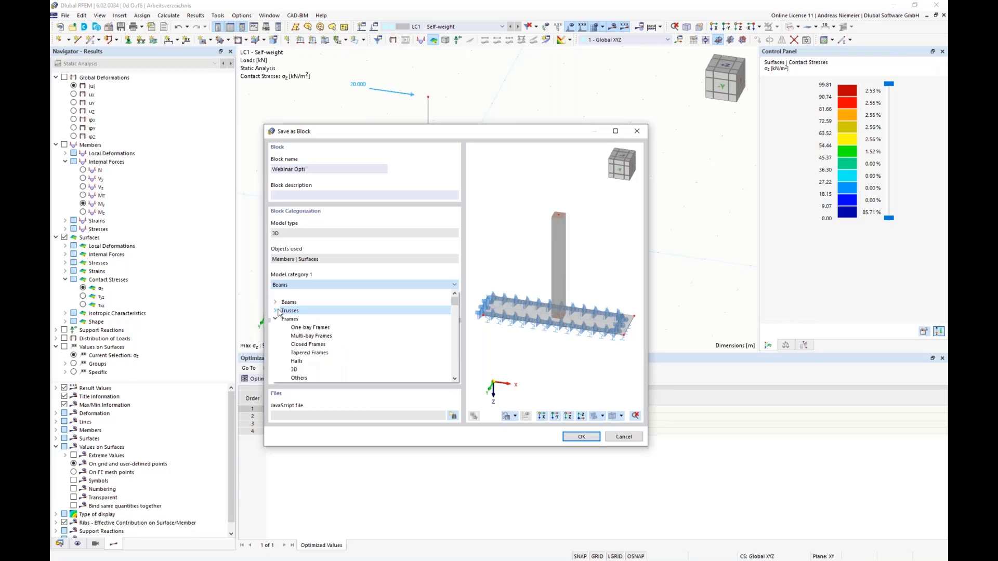
{"action": "left_click", "coordinate": [275, 319]}
{"action": "left_click", "coordinate": [275, 328]}
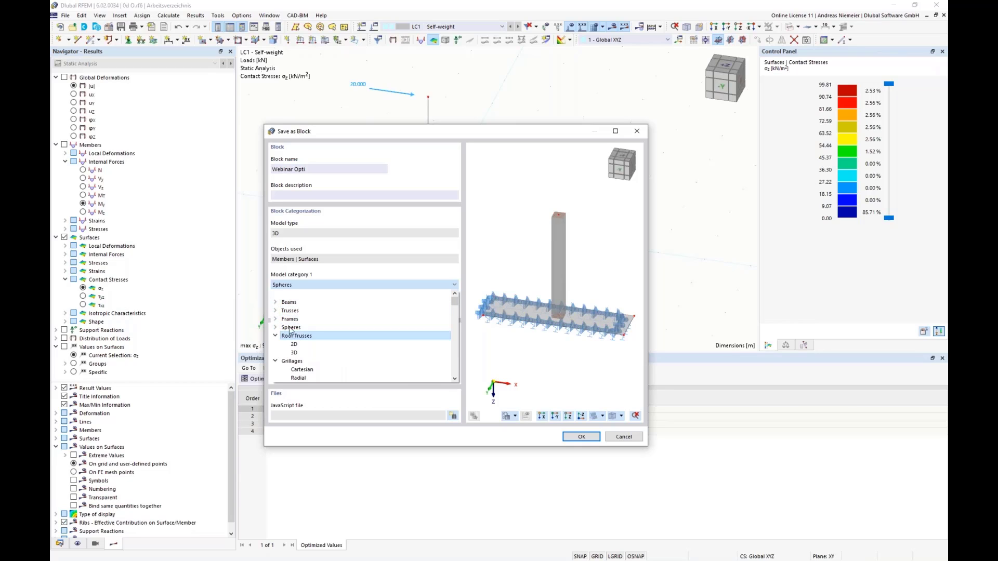
{"action": "left_click_drag", "start_coordinate": [454, 302], "coordinate": [451, 358]}
{"action": "scroll", "coordinate": [451, 360], "scroll_direction": "down", "scroll_amount": 3}
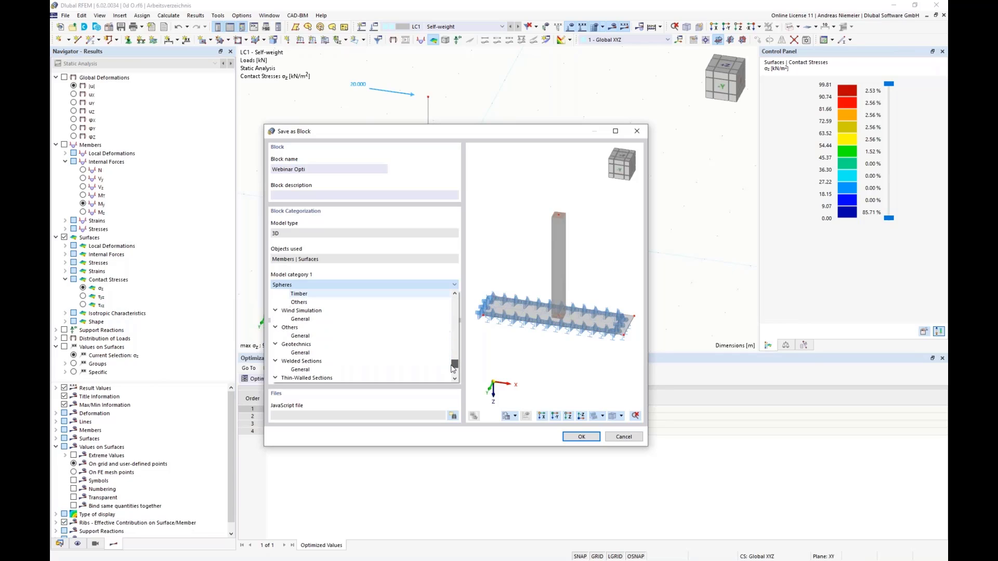
{"action": "left_click", "coordinate": [290, 329]}
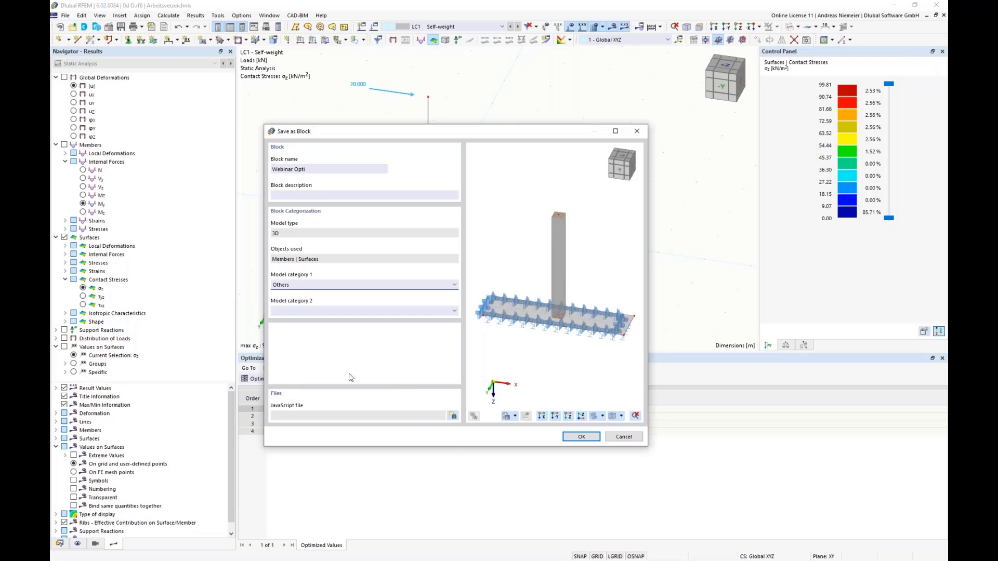
Attach Fundament v4.js from the Optima folder as the block's JavaScript file and save the block.
{"action": "left_click", "coordinate": [453, 416]}
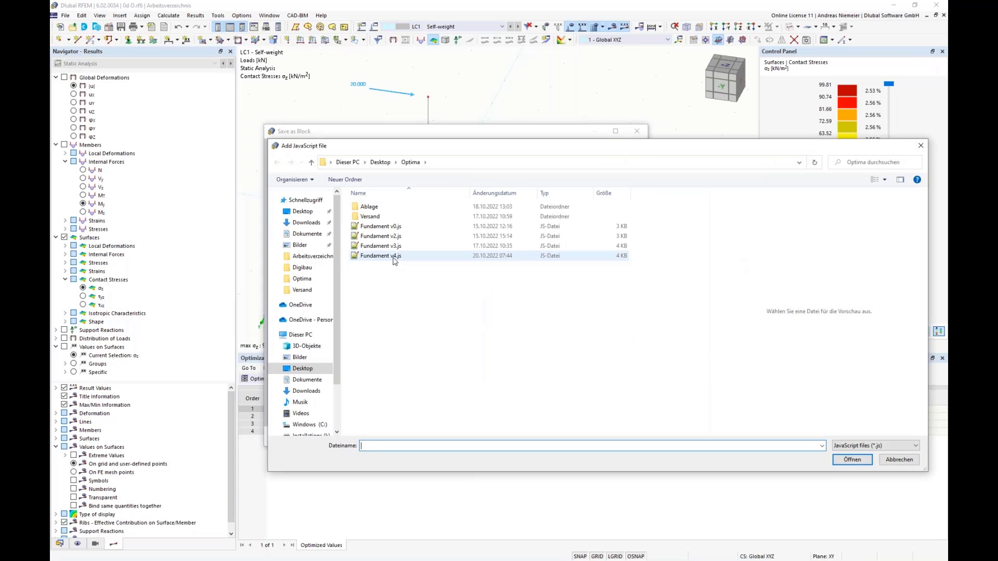
{"action": "left_click", "coordinate": [395, 257]}
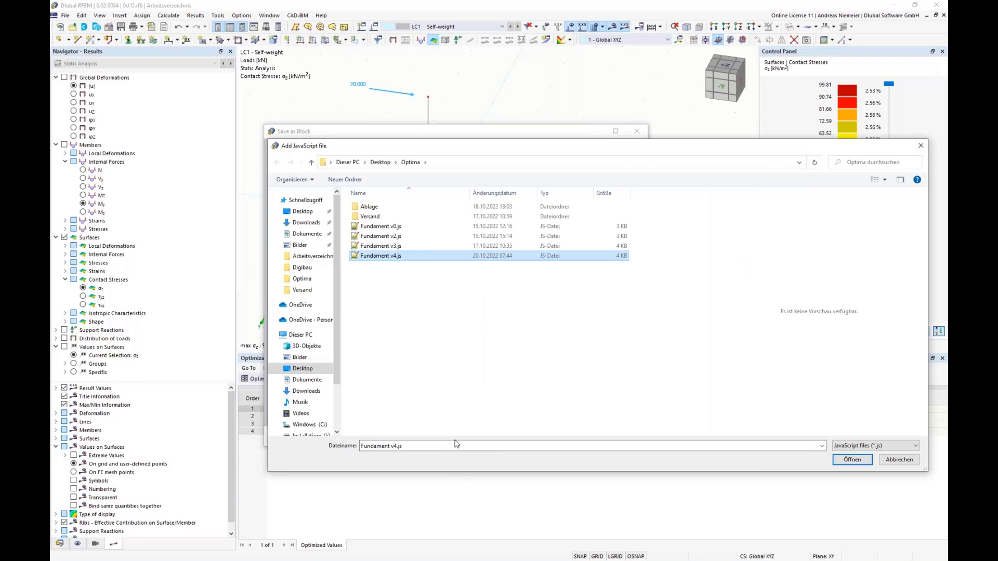
{"action": "key", "text": "Return"}
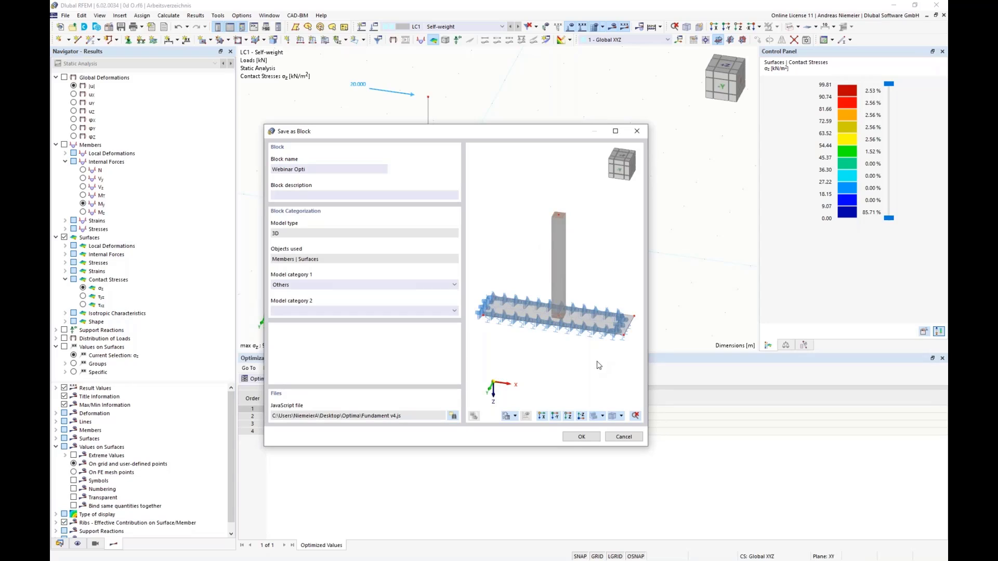
{"action": "left_click", "coordinate": [584, 438]}
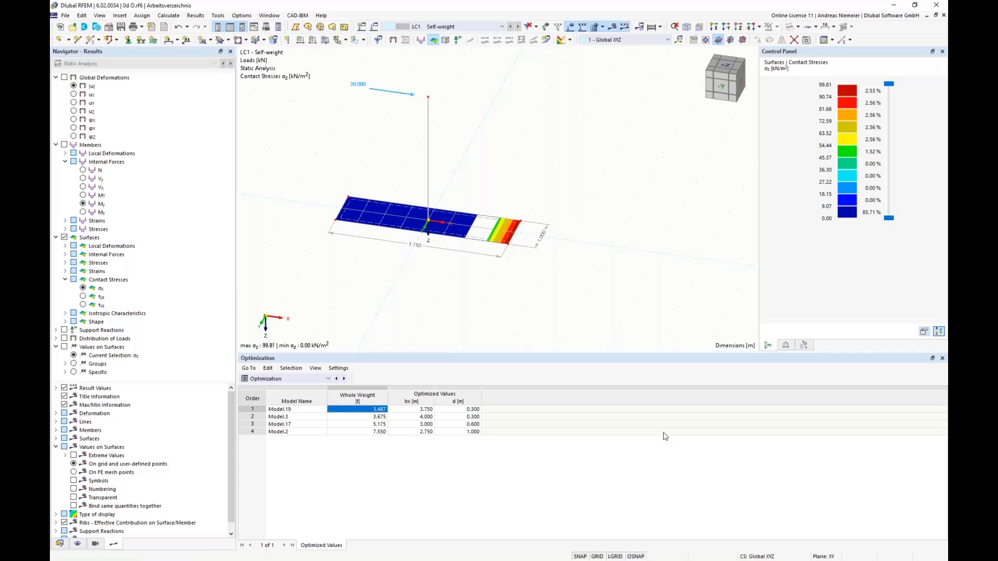
Select the entire column and foundation model and delete it from the workspace.
{"action": "scroll", "coordinate": [398, 274], "scroll_direction": "down", "scroll_amount": 3}
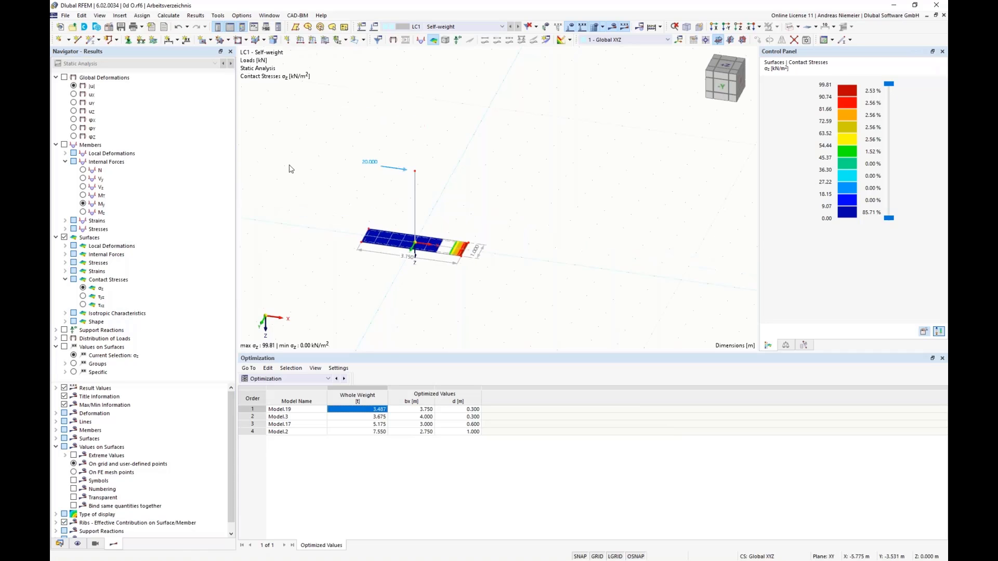
{"action": "left_click_drag", "start_coordinate": [306, 139], "coordinate": [650, 326]}
{"action": "key", "text": "Delete"}
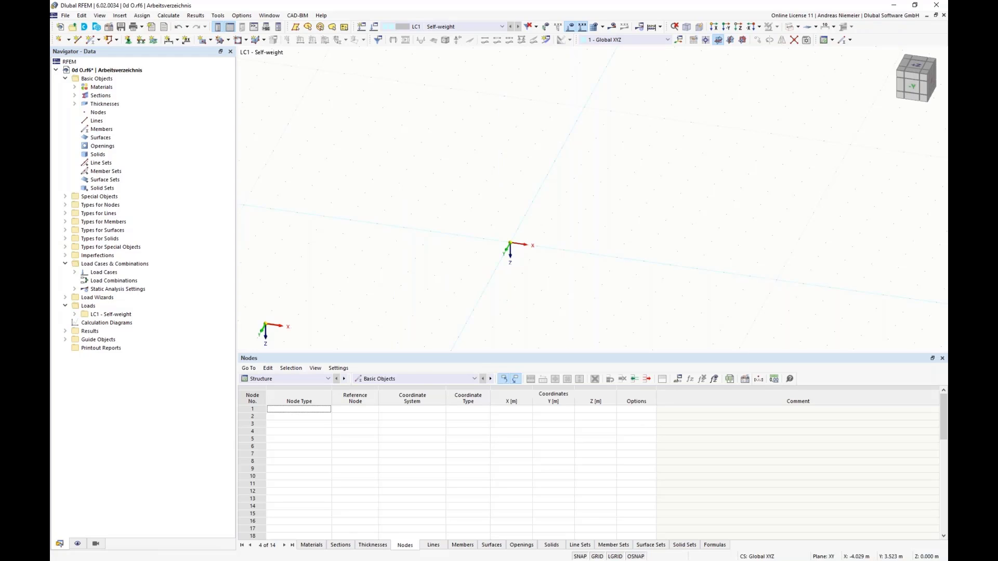
Load the saved Webinar Opti block from the Others category of the block library for insertion.
{"action": "left_click", "coordinate": [96, 26]}
{"action": "left_click", "coordinate": [605, 22]}
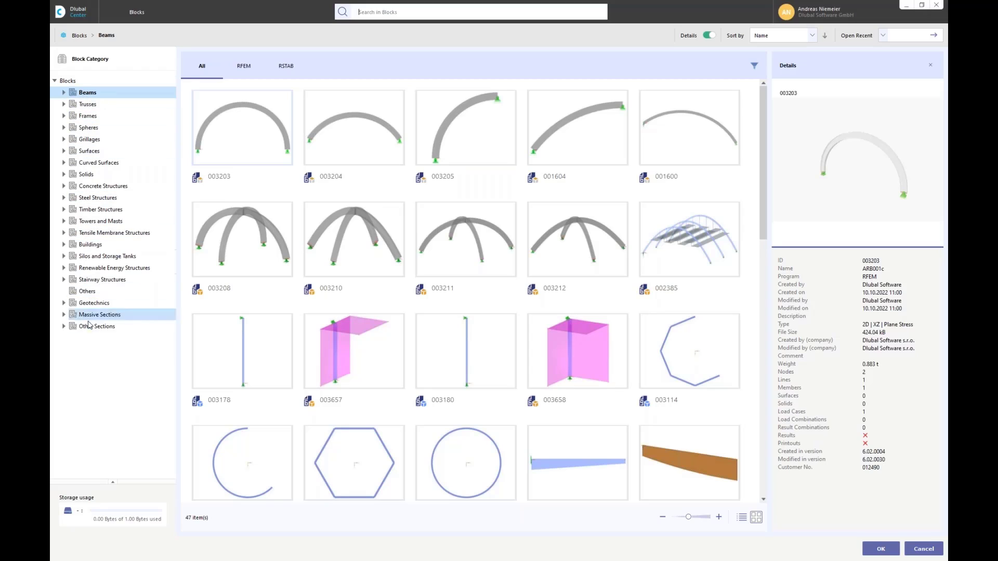
{"action": "left_click", "coordinate": [87, 291]}
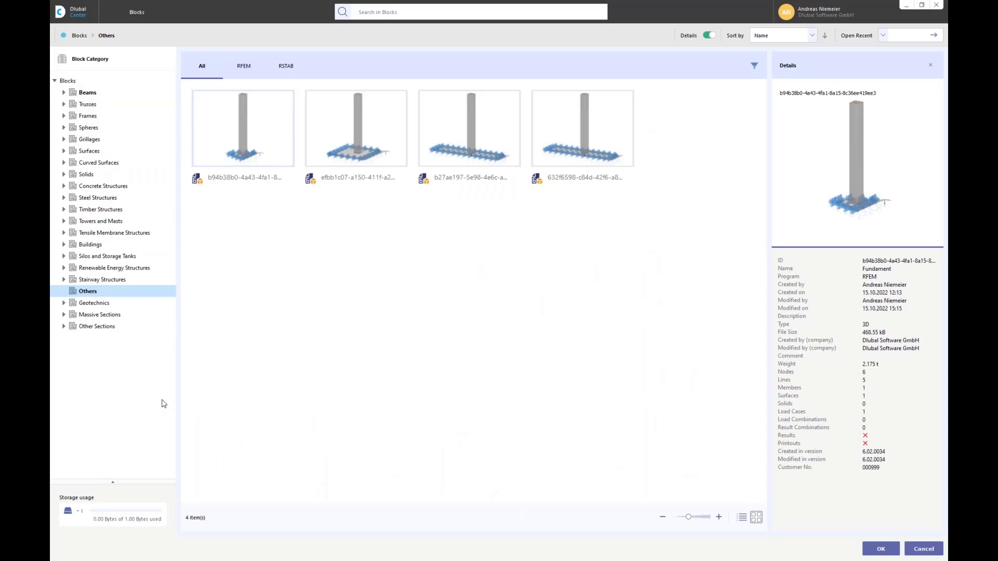
{"action": "left_click", "coordinate": [575, 139]}
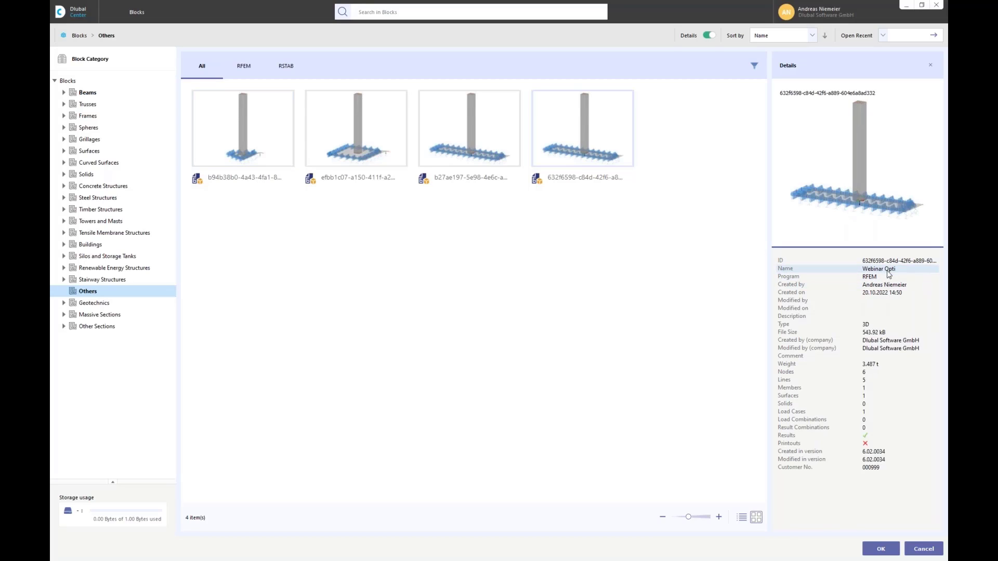
{"action": "double_click", "coordinate": [598, 134]}
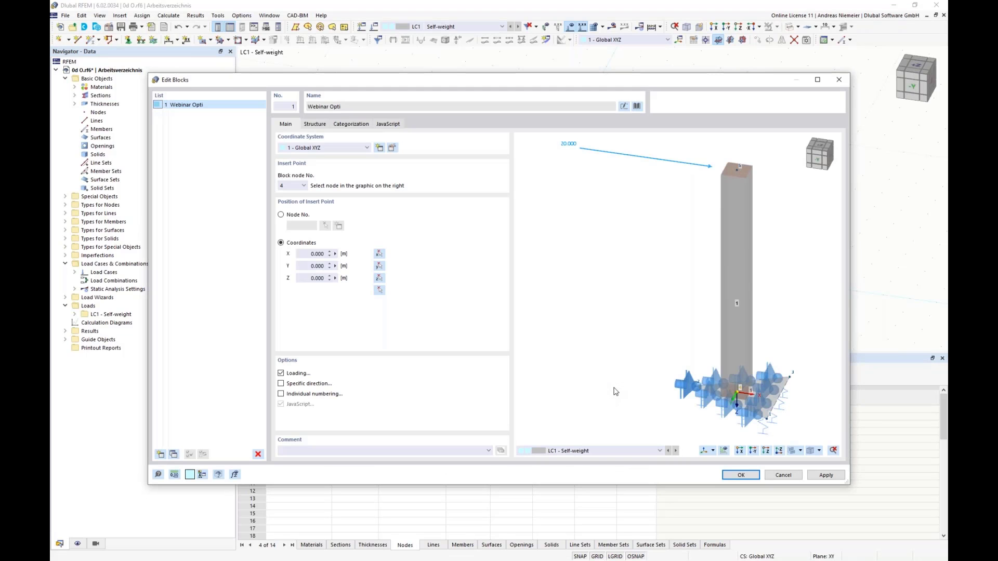
Inspect the inserted block in its preview and set the foundation width bx to 2.250 m.
{"action": "middle_click_drag", "start_coordinate": [702, 263], "coordinate": [658, 250]}
{"action": "scroll", "coordinate": [679, 367], "scroll_direction": "up", "scroll_amount": 4}
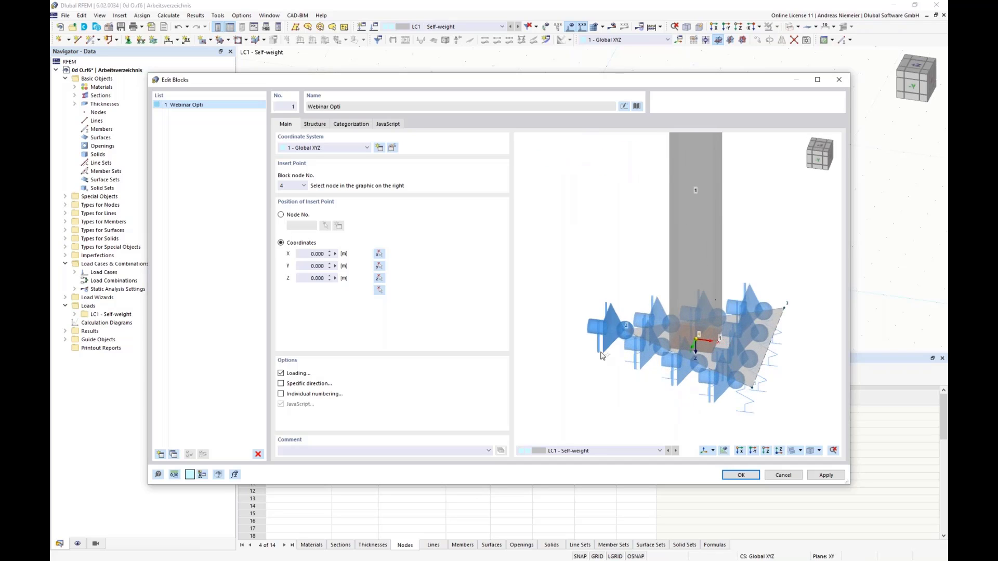
{"action": "scroll", "coordinate": [603, 353], "scroll_direction": "down", "scroll_amount": 4}
{"action": "scroll", "coordinate": [608, 358], "scroll_direction": "down", "scroll_amount": 2}
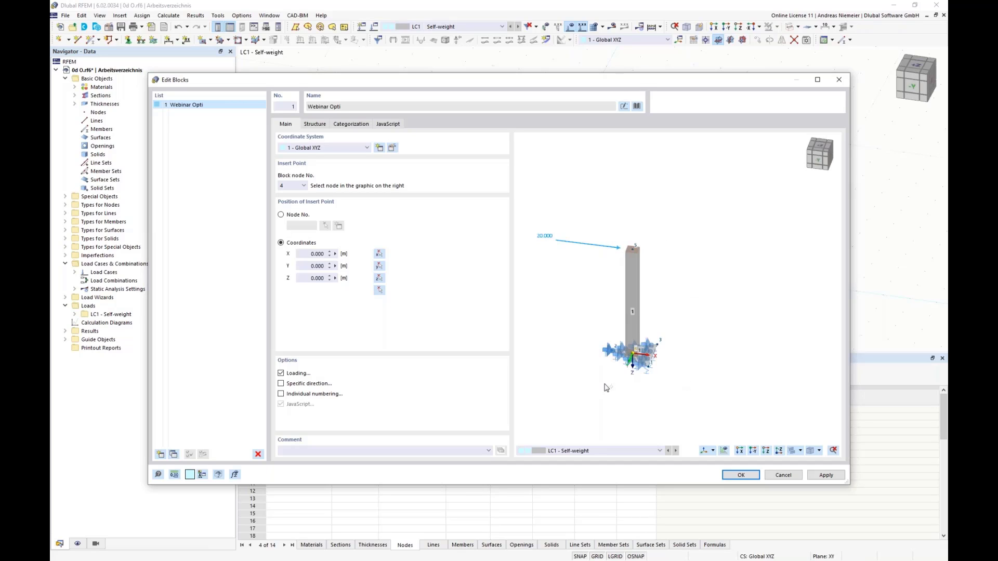
{"action": "left_click", "coordinate": [316, 124]}
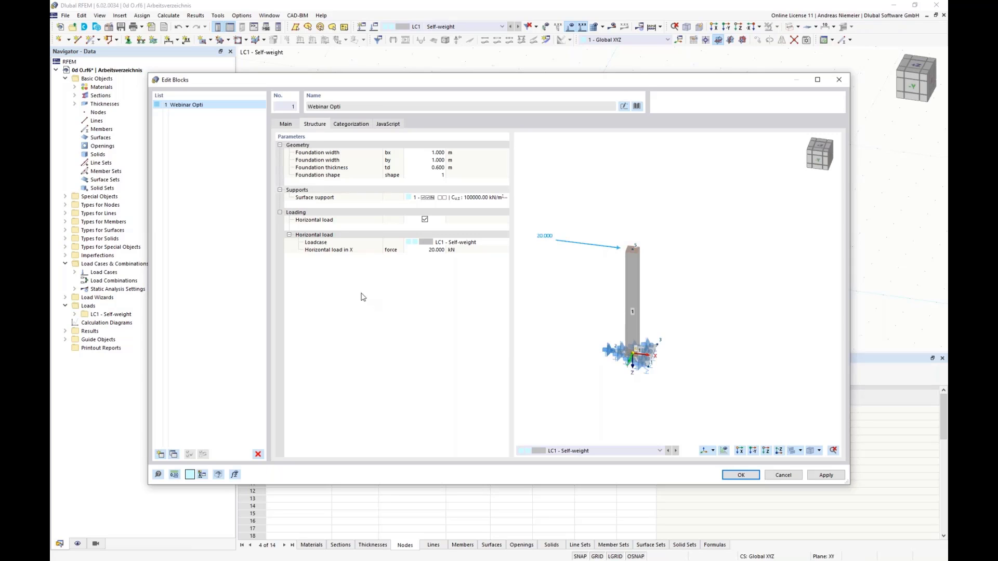
{"action": "scroll", "coordinate": [612, 290], "scroll_direction": "up", "scroll_amount": 2}
{"action": "scroll", "coordinate": [605, 323], "scroll_direction": "up", "scroll_amount": 3}
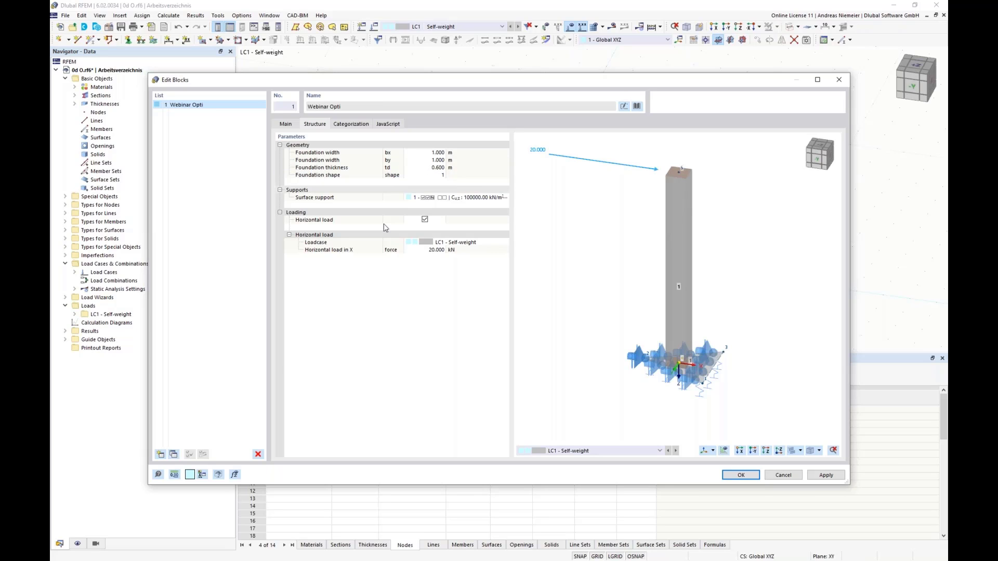
{"action": "left_click", "coordinate": [438, 153]}
{"action": "left_click", "coordinate": [439, 151]}
{"action": "left_click", "coordinate": [439, 151]}
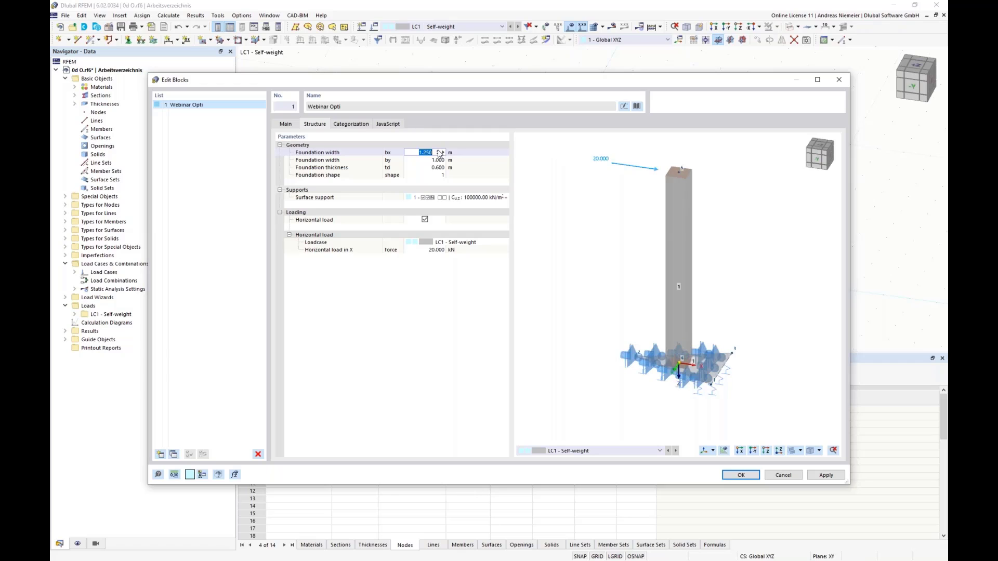
{"action": "left_click", "coordinate": [440, 151]}
{"action": "left_click", "coordinate": [439, 151]}
{"action": "left_click", "coordinate": [439, 151]}
Set the block's foundation width by to 1.750 m.
{"action": "left_click", "coordinate": [434, 162]}
{"action": "left_click", "coordinate": [437, 160]}
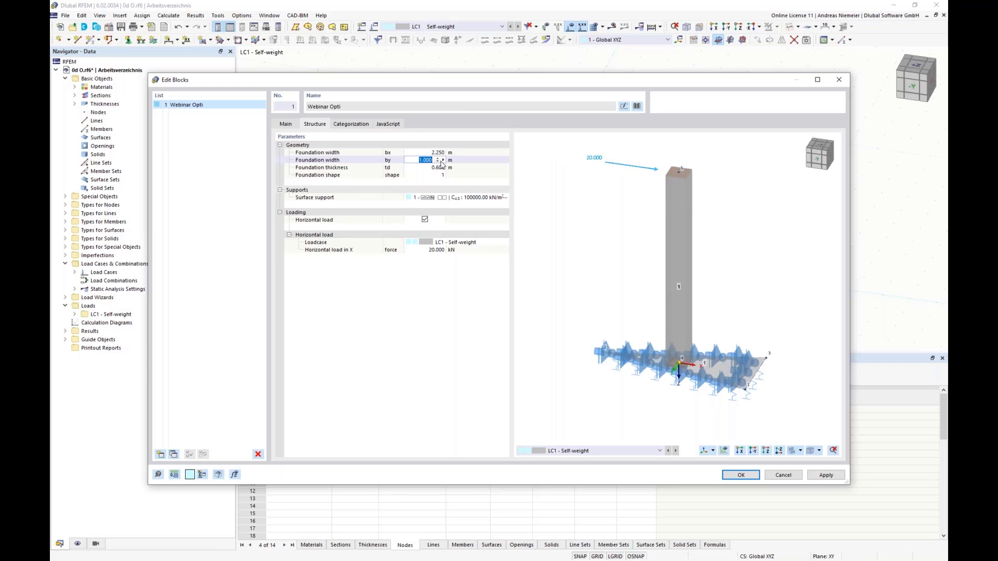
{"action": "left_click", "coordinate": [439, 158]}
{"action": "left_click", "coordinate": [439, 158]}
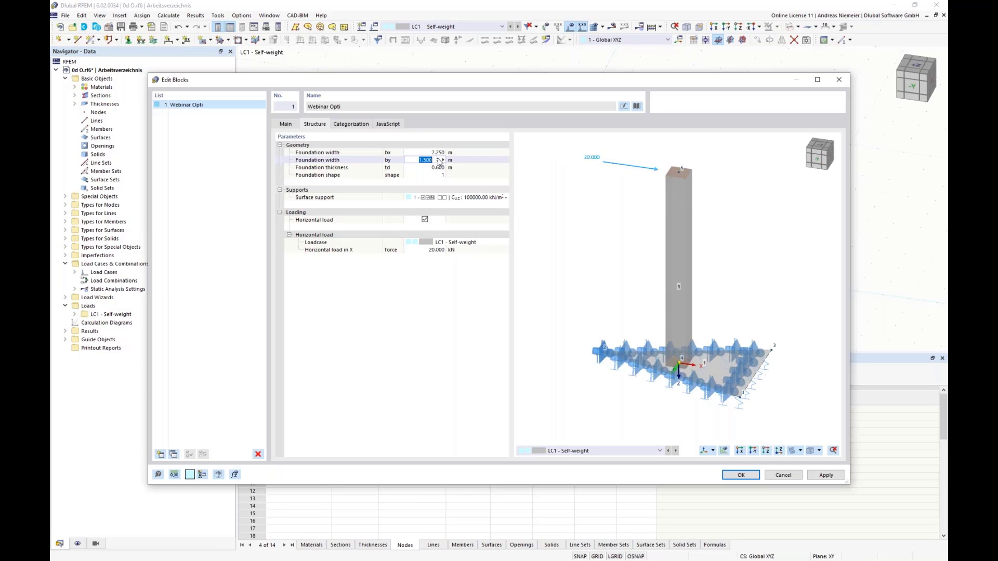
{"action": "left_click", "coordinate": [440, 158]}
Change the block's foundation shape parameter to the rectangular base.
{"action": "left_click", "coordinate": [440, 169]}
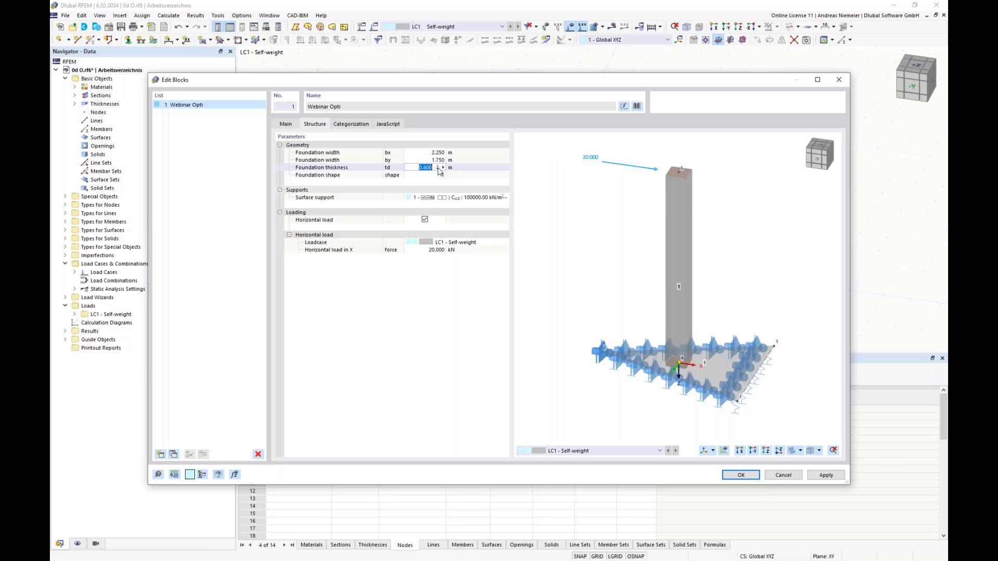
{"action": "left_click", "coordinate": [434, 175]}
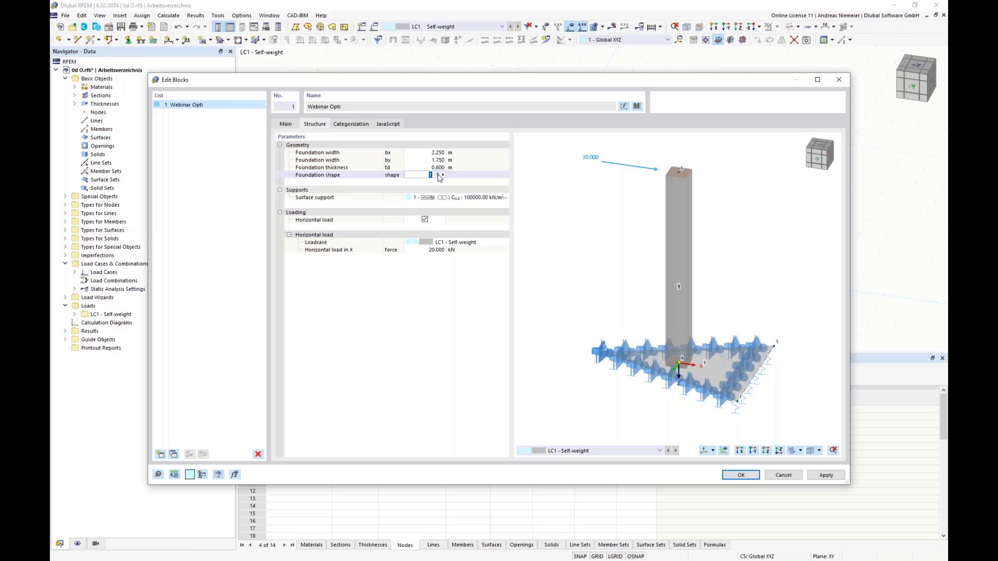
{"action": "left_click", "coordinate": [440, 177]}
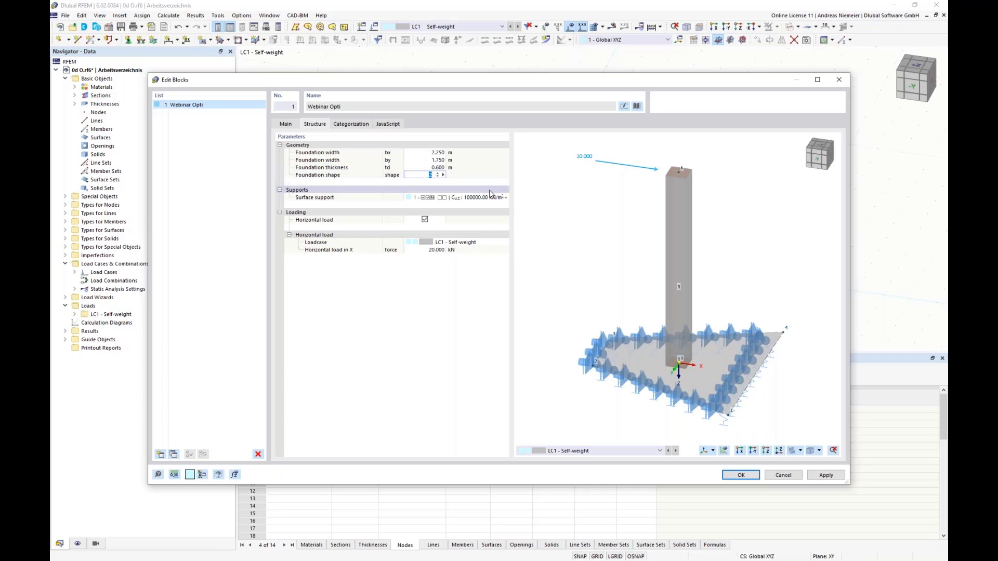
{"action": "left_click", "coordinate": [438, 175]}
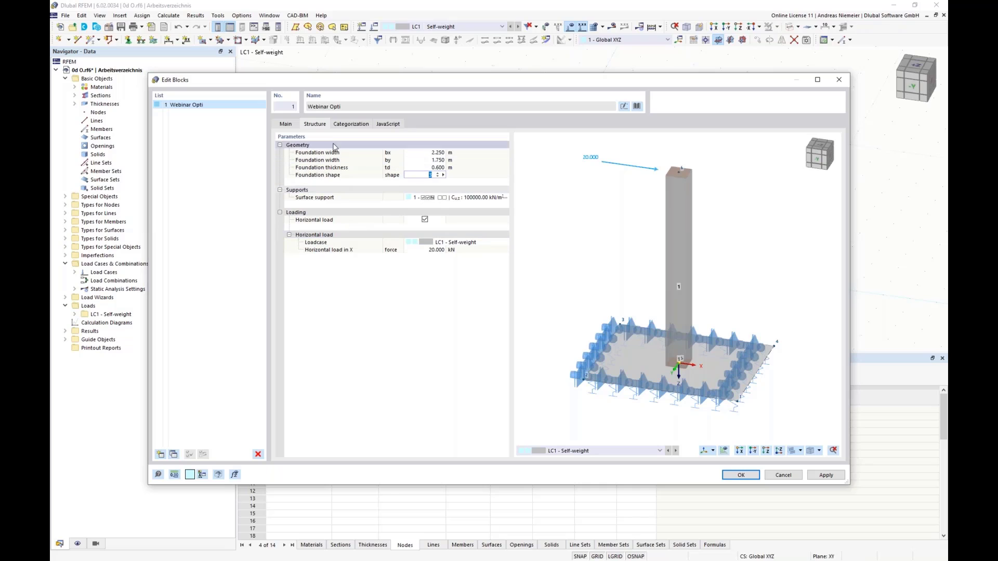
Review the Webinar Opti block's category assignments and the JavaScript code stored with it.
{"action": "left_click", "coordinate": [349, 126]}
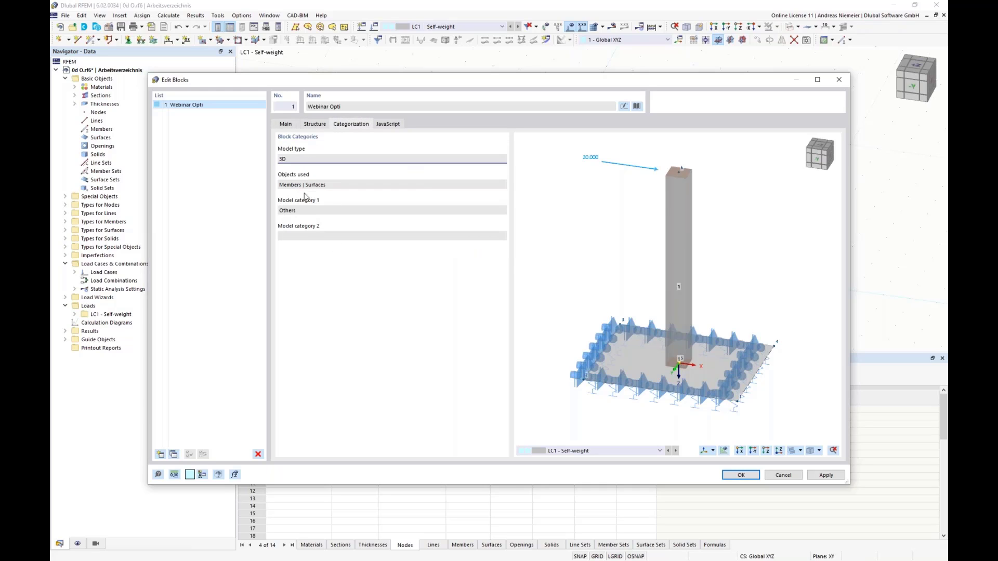
{"action": "left_click", "coordinate": [385, 125]}
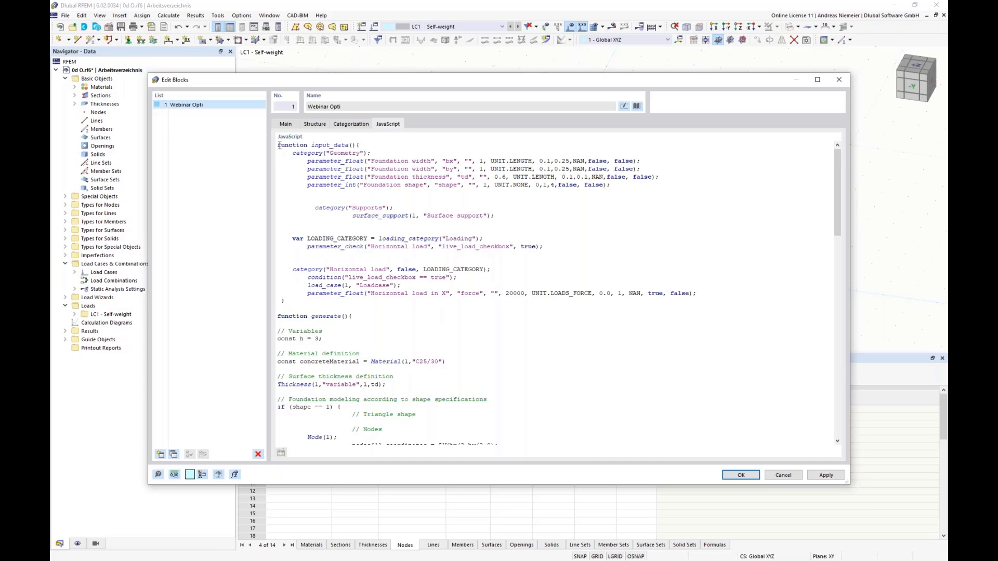
Examine the parameter definitions in the script's input_data function and compare them with the block's structure parameters.
{"action": "left_click_drag", "start_coordinate": [277, 145], "coordinate": [394, 312]}
{"action": "left_click", "coordinate": [393, 312]}
{"action": "left_click_drag", "start_coordinate": [393, 161], "coordinate": [447, 161]}
{"action": "left_click_drag", "start_coordinate": [385, 169], "coordinate": [406, 186]}
{"action": "left_click", "coordinate": [383, 230]}
{"action": "left_click", "coordinate": [315, 124]}
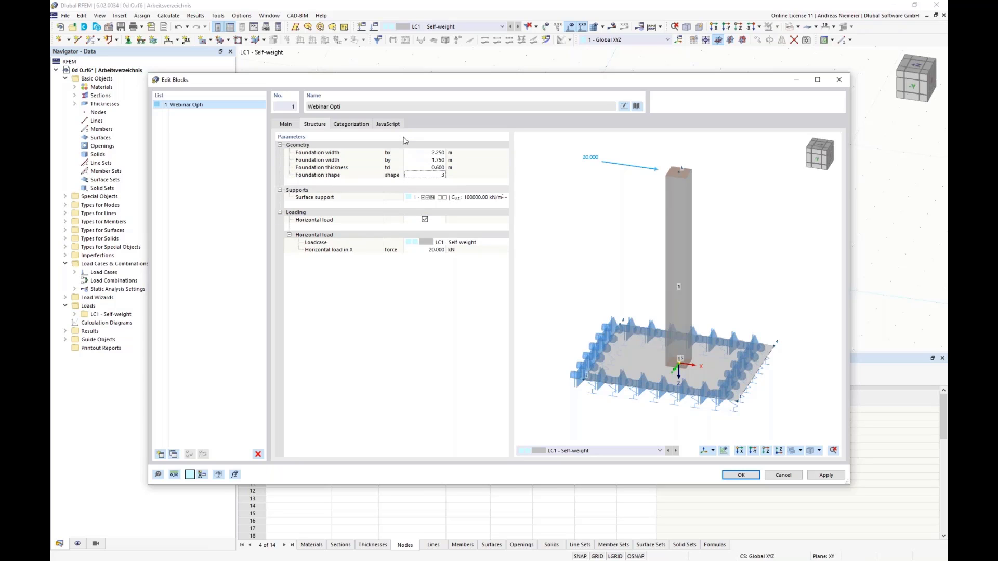
Examine the variable and material definitions at the start of the script's generate function.
{"action": "left_click", "coordinate": [390, 124]}
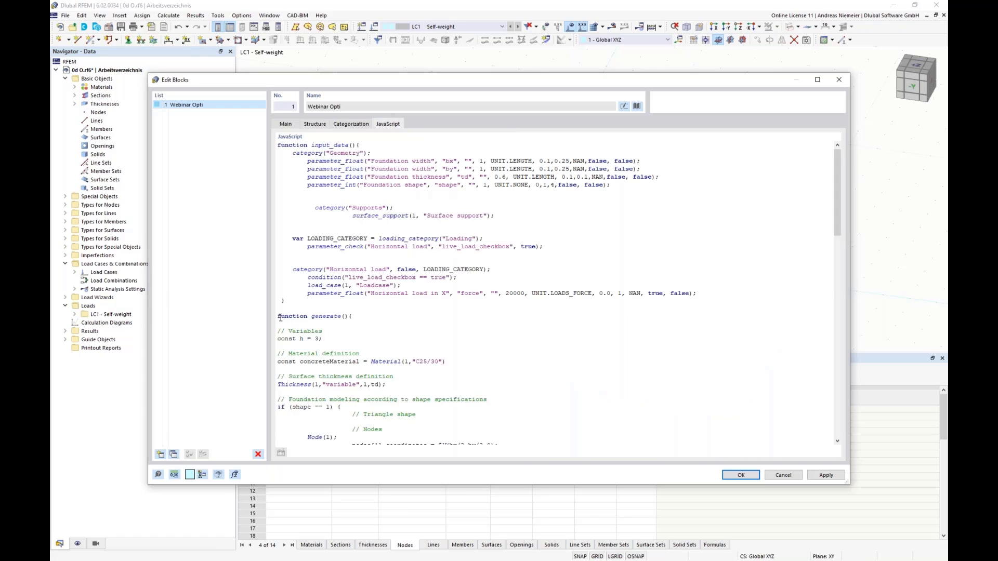
{"action": "left_click_drag", "start_coordinate": [279, 316], "coordinate": [376, 325]}
{"action": "left_click", "coordinate": [398, 332]}
{"action": "scroll", "coordinate": [307, 318], "scroll_direction": "down", "scroll_amount": 2}
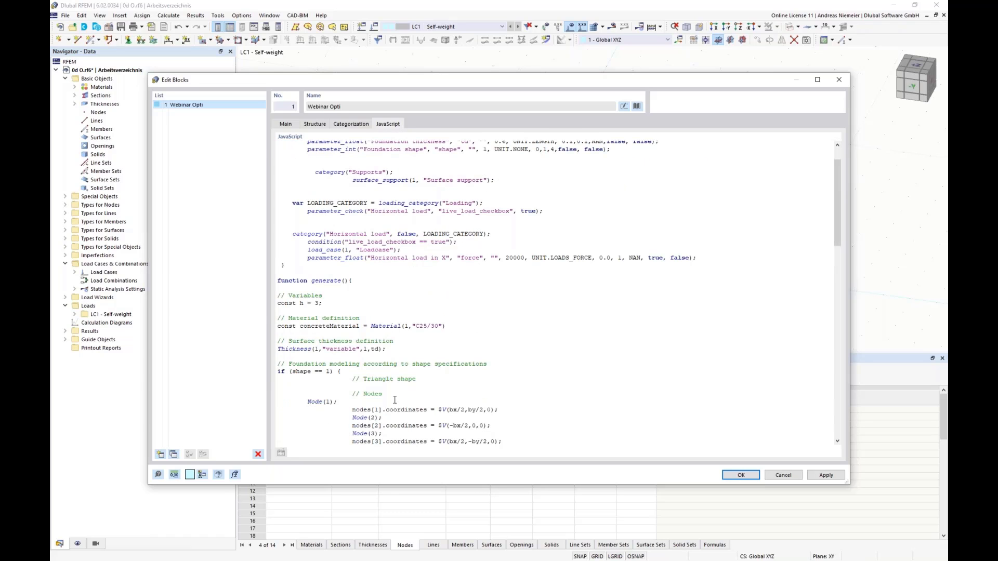
{"action": "left_click_drag", "start_coordinate": [324, 307], "coordinate": [266, 316]}
{"action": "left_click", "coordinate": [453, 325]}
{"action": "left_click_drag", "start_coordinate": [447, 326], "coordinate": [267, 328]}
{"action": "left_click", "coordinate": [473, 335]}
Examine the script's code for the foundation shapes, surface bedding, column and load case.
{"action": "scroll", "coordinate": [490, 347], "scroll_direction": "down", "scroll_amount": 3}
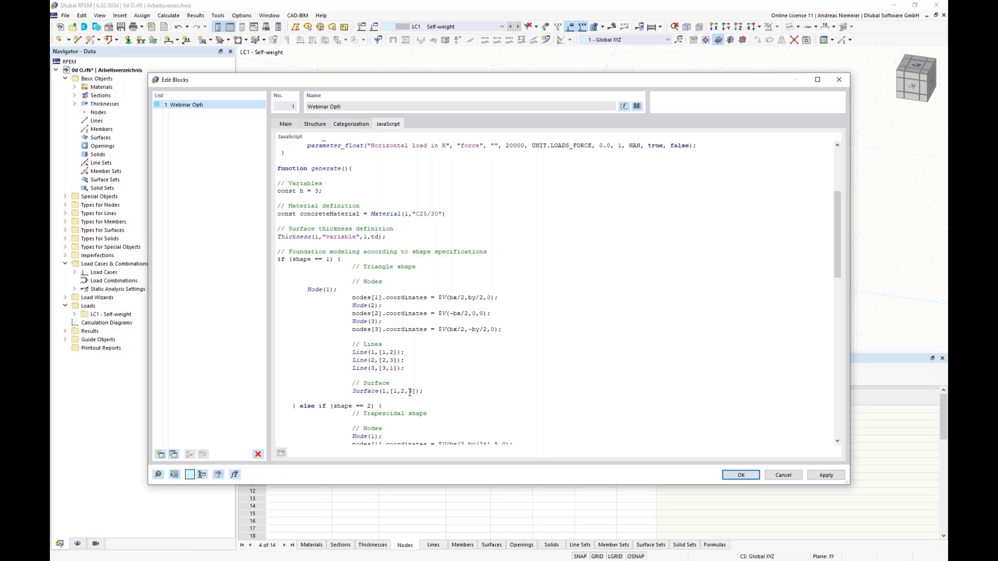
{"action": "scroll", "coordinate": [398, 394], "scroll_direction": "down", "scroll_amount": 6}
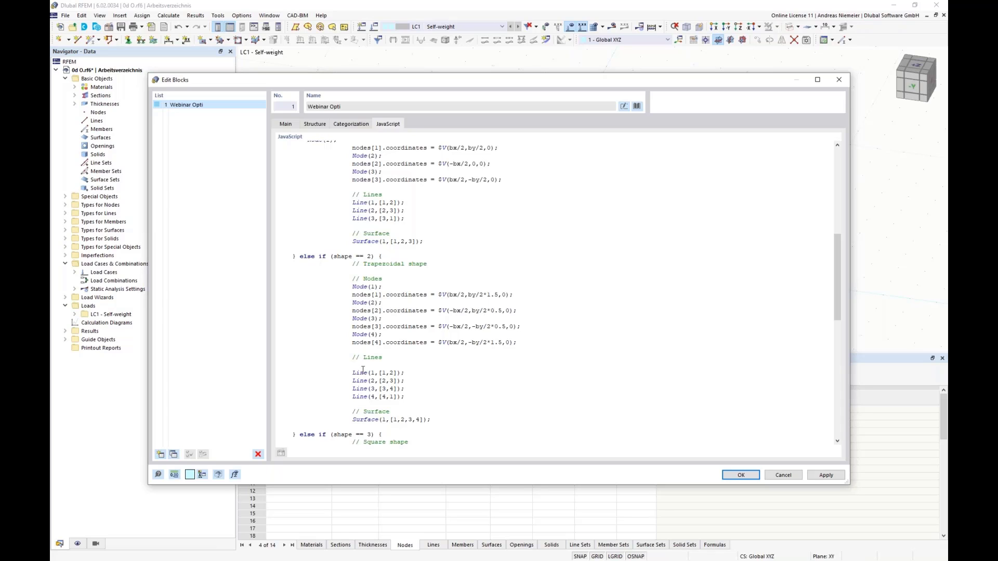
{"action": "scroll", "coordinate": [445, 416], "scroll_direction": "down", "scroll_amount": 8}
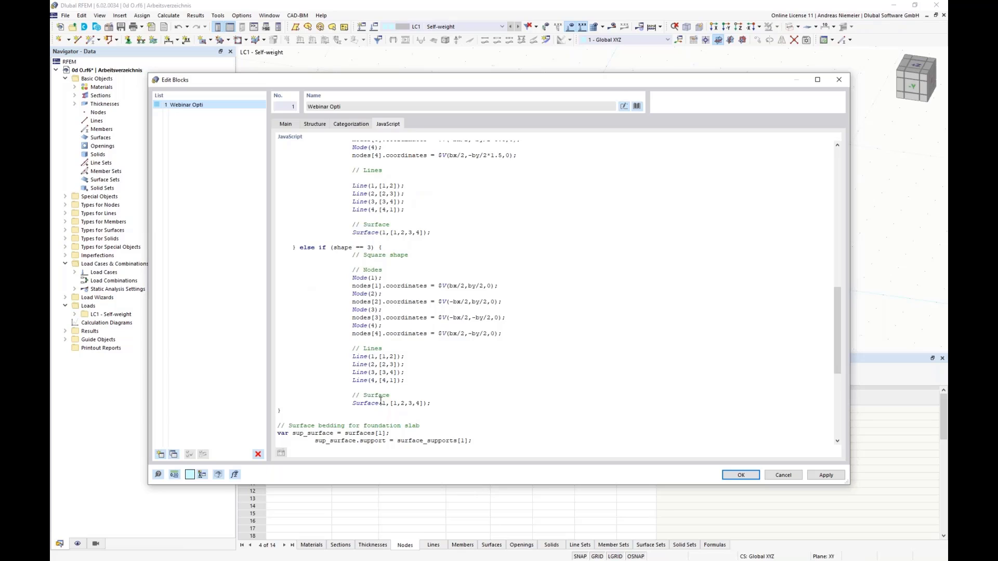
{"action": "scroll", "coordinate": [381, 401], "scroll_direction": "down", "scroll_amount": 3}
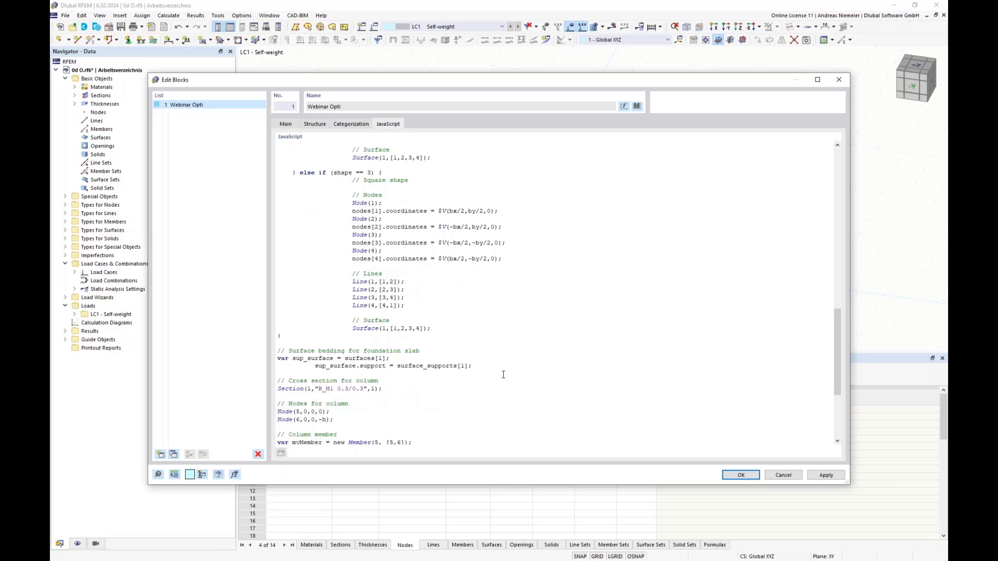
{"action": "scroll", "coordinate": [367, 369], "scroll_direction": "down", "scroll_amount": 1}
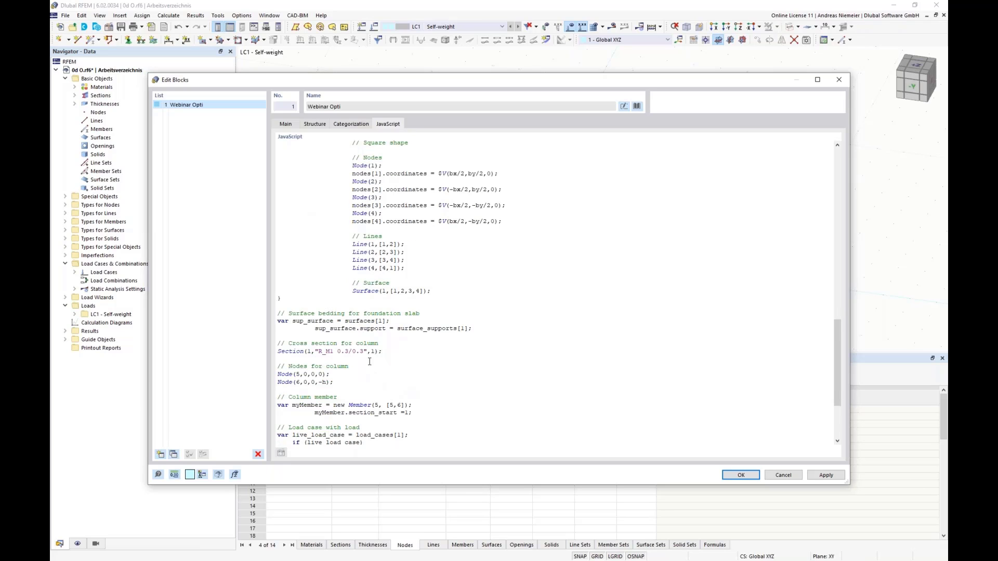
{"action": "scroll", "coordinate": [384, 349], "scroll_direction": "down", "scroll_amount": 2}
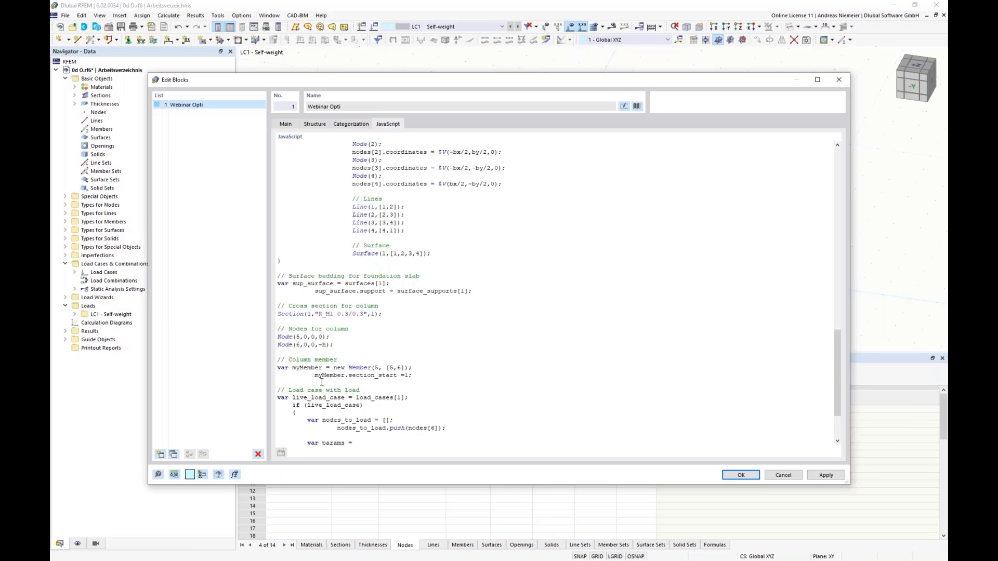
{"action": "scroll", "coordinate": [325, 408], "scroll_direction": "down", "scroll_amount": 3}
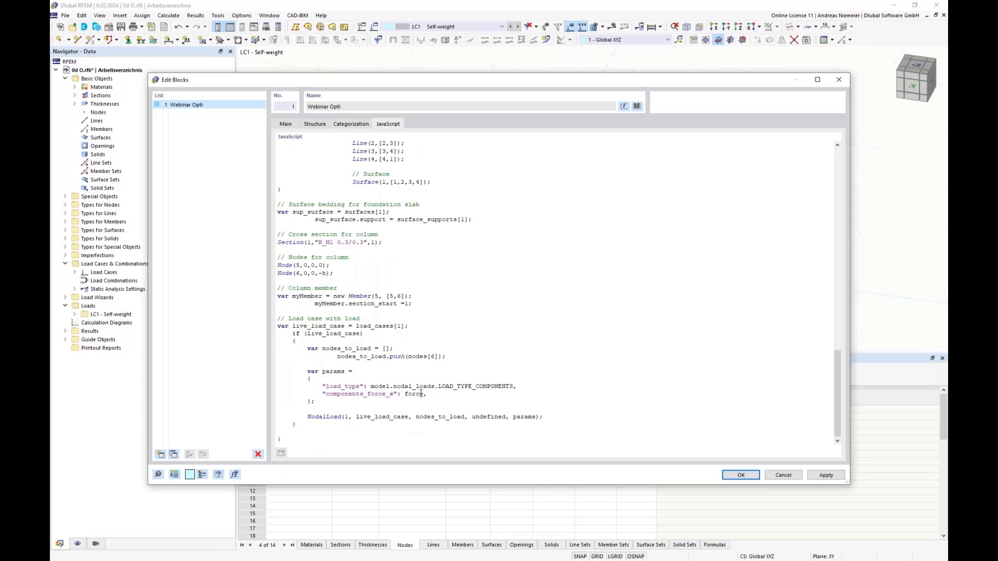
{"action": "scroll", "coordinate": [467, 338], "scroll_direction": "up", "scroll_amount": 10}
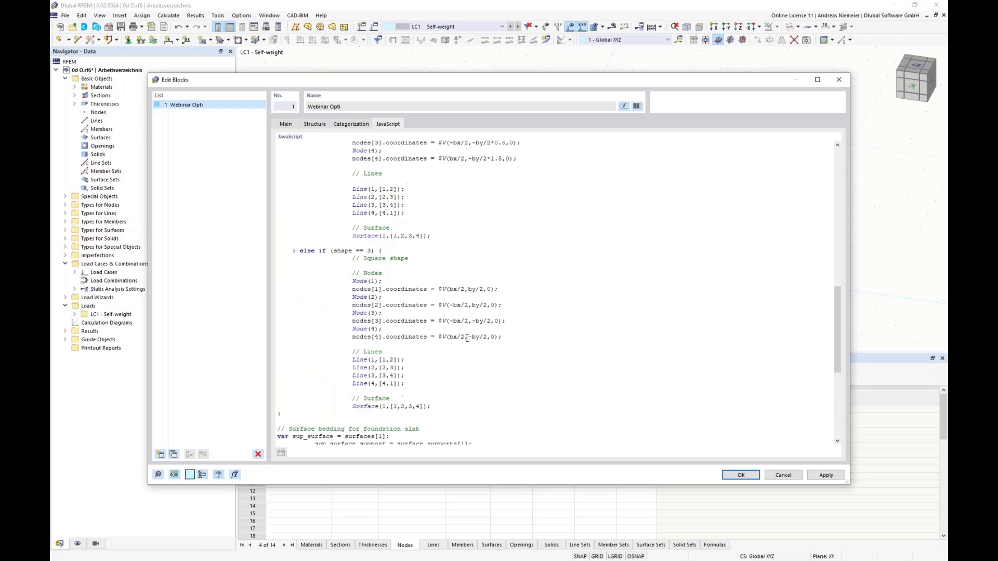
{"action": "scroll", "coordinate": [467, 339], "scroll_direction": "up", "scroll_amount": 15}
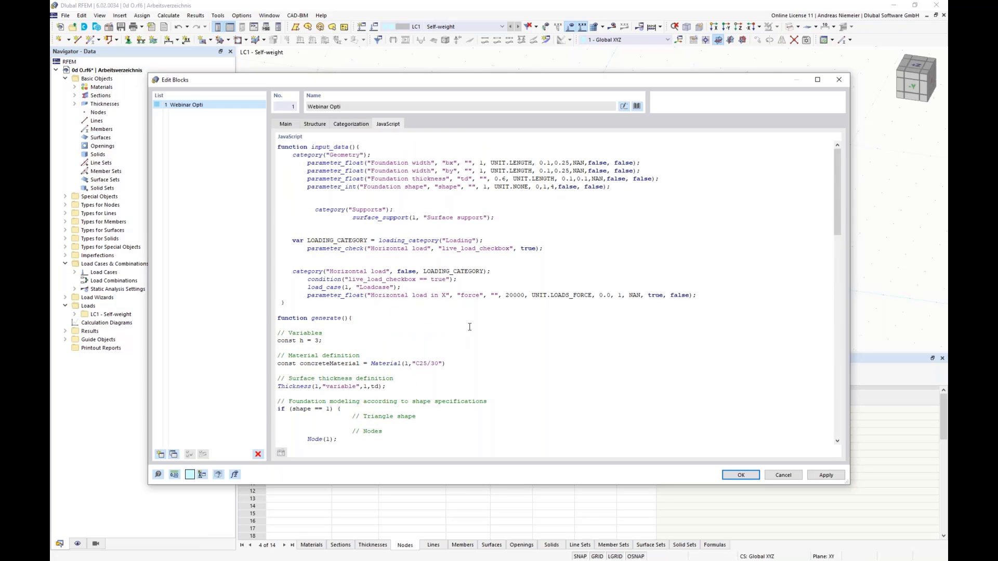
Check the horizontal load parameter in the script, return to the structure parameters and accept the block into the model.
{"action": "left_click_drag", "start_coordinate": [465, 295], "coordinate": [512, 296]}
{"action": "left_click", "coordinate": [553, 411]}
{"action": "left_click", "coordinate": [314, 125]}
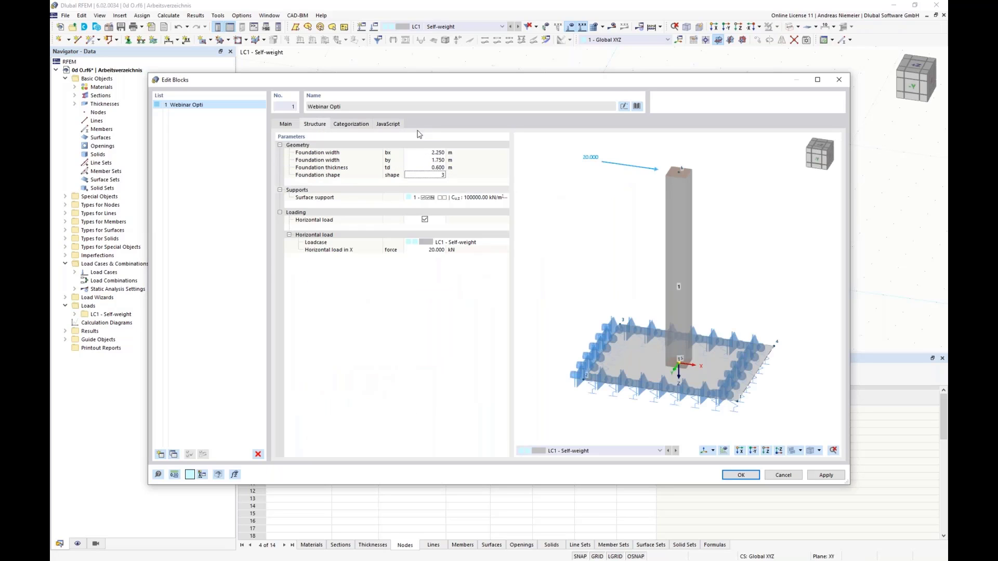
{"action": "left_click", "coordinate": [742, 475]}
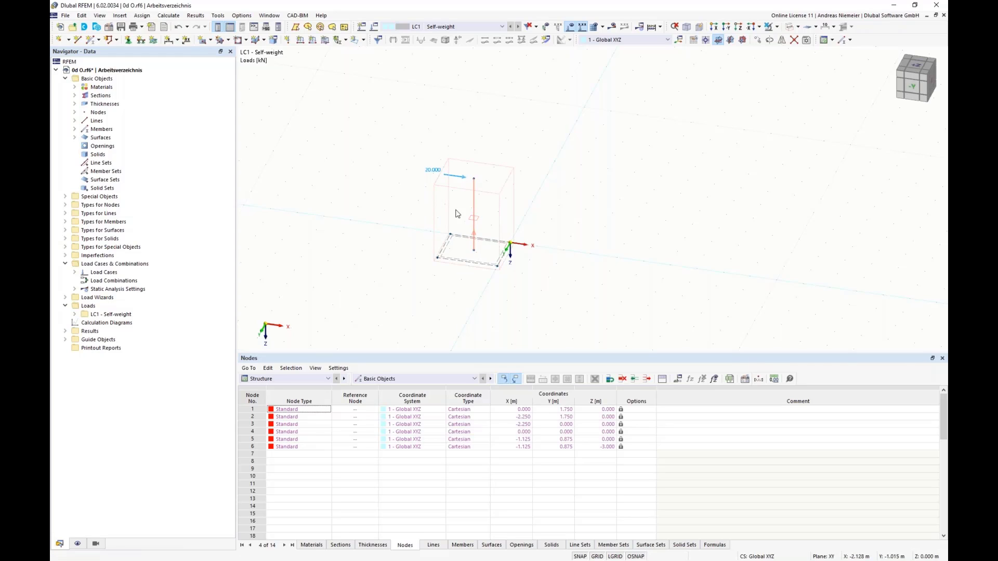
Reopen the inserted Webinar Opti block for editing and set its foundation width bx to 4 m.
{"action": "left_click", "coordinate": [65, 197]}
{"action": "left_click", "coordinate": [74, 281]}
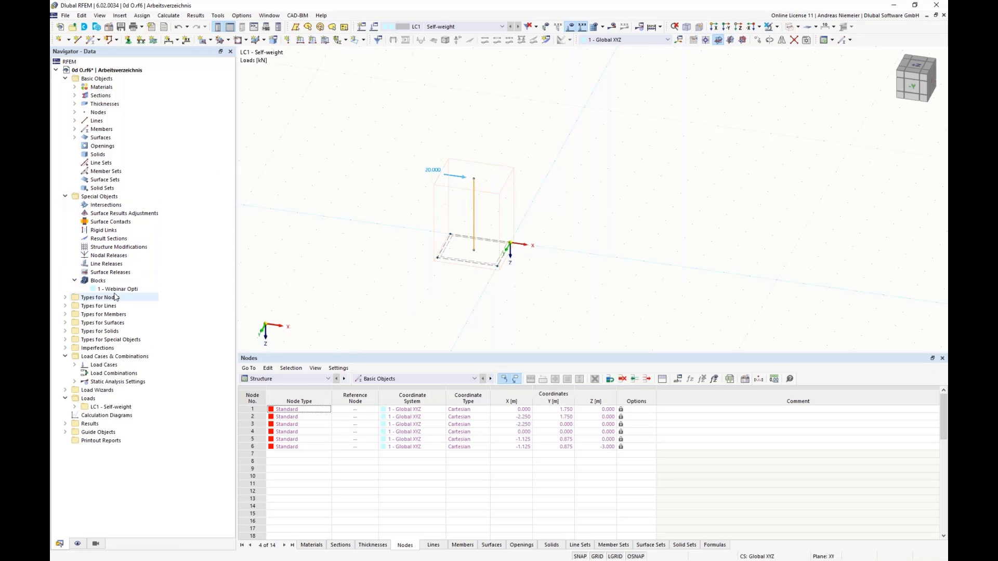
{"action": "double_click", "coordinate": [115, 290]}
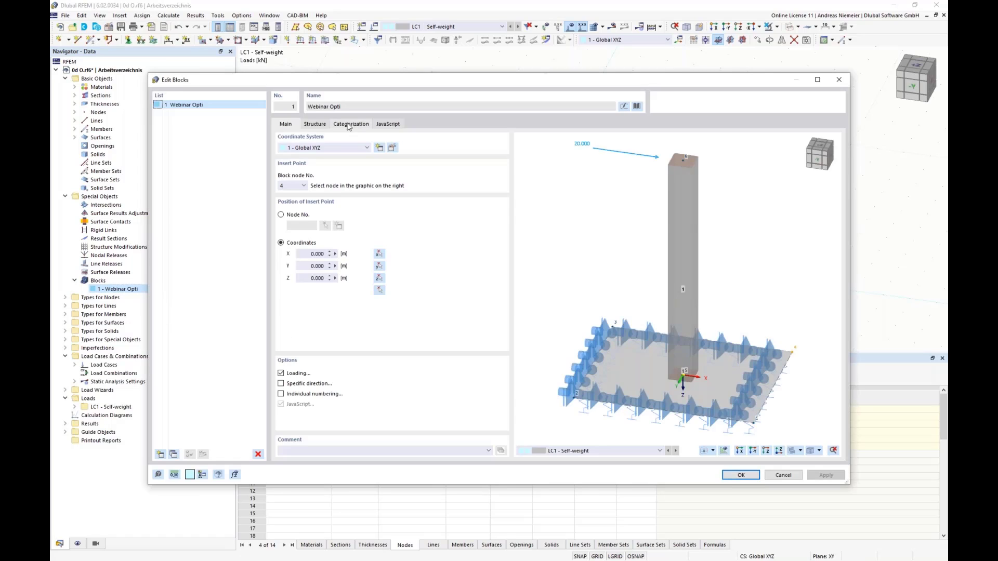
{"action": "left_click", "coordinate": [315, 123]}
{"action": "left_click", "coordinate": [431, 152]}
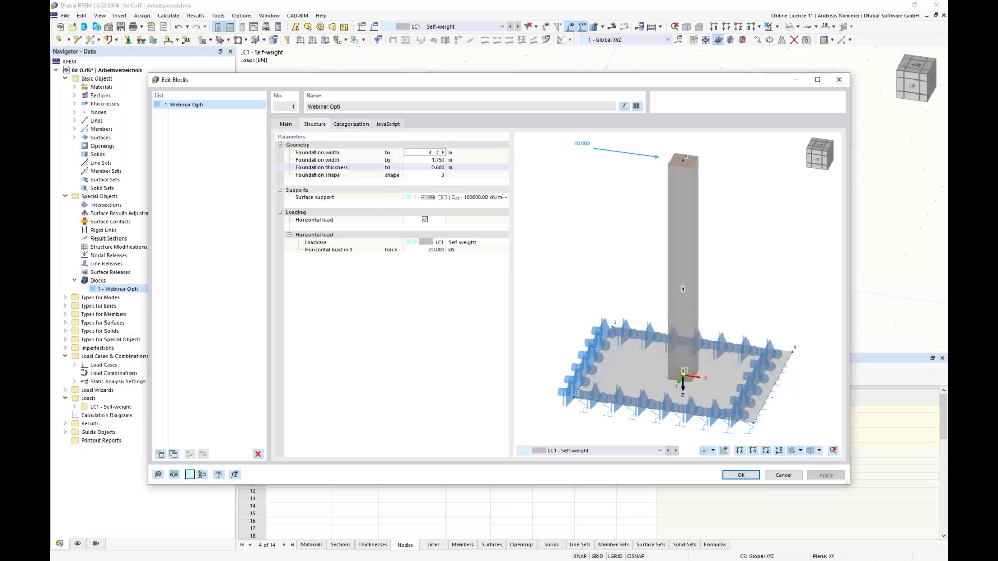
{"action": "key", "text": "Return"}
{"action": "left_click", "coordinate": [739, 475]}
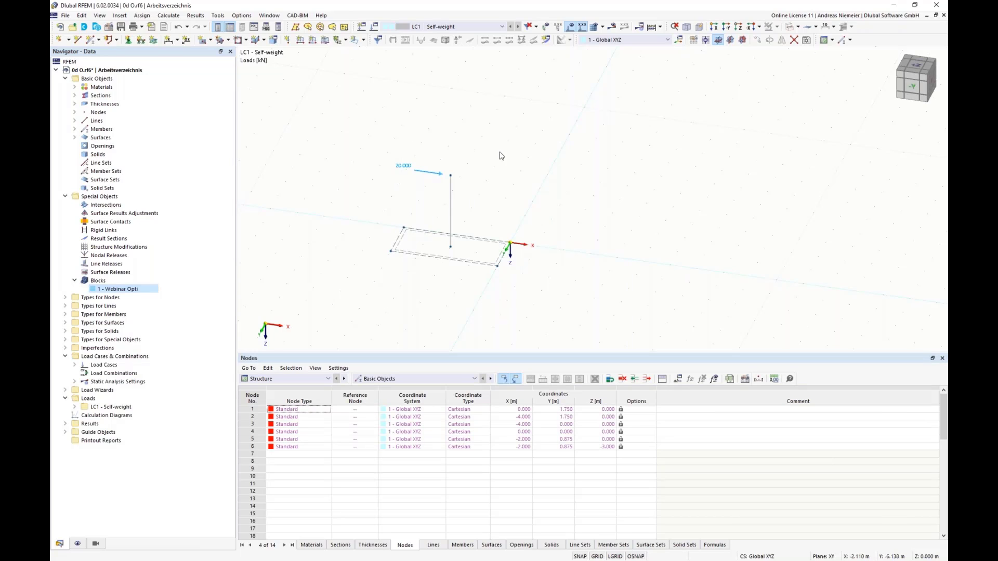
Make the global parameter by an optimization parameter ranging from 1 to 4 m with an increment of 0.25 m.
{"action": "left_click", "coordinate": [679, 379]}
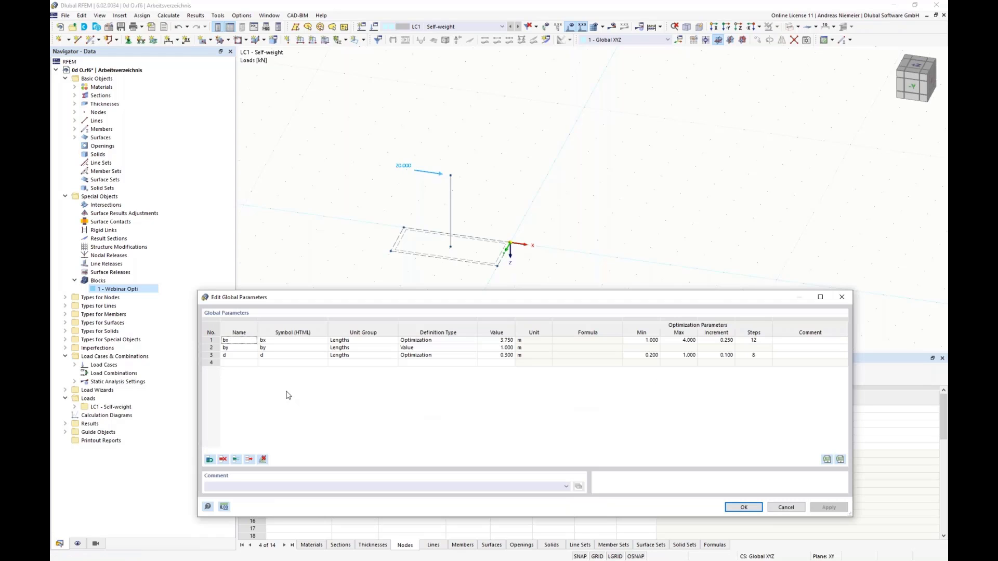
{"action": "left_click", "coordinate": [424, 350]}
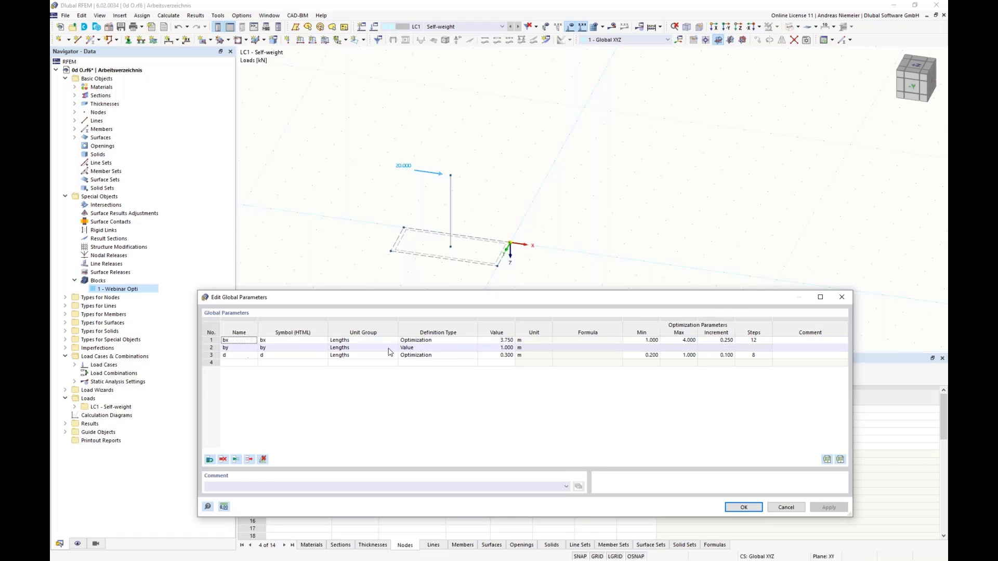
{"action": "left_click", "coordinate": [429, 351]}
{"action": "left_click", "coordinate": [429, 352]}
{"action": "left_click", "coordinate": [435, 370]}
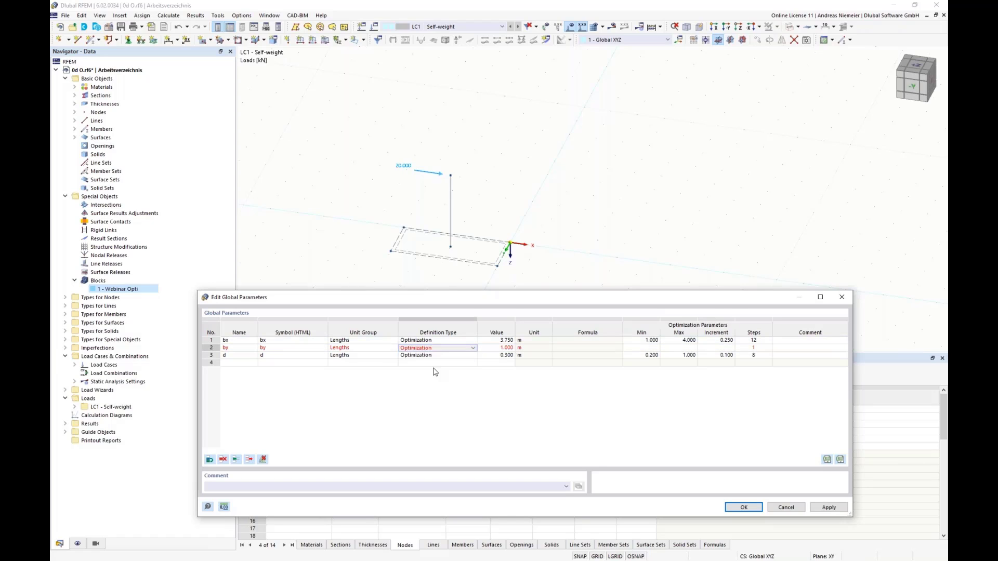
{"action": "left_click", "coordinate": [642, 348]}
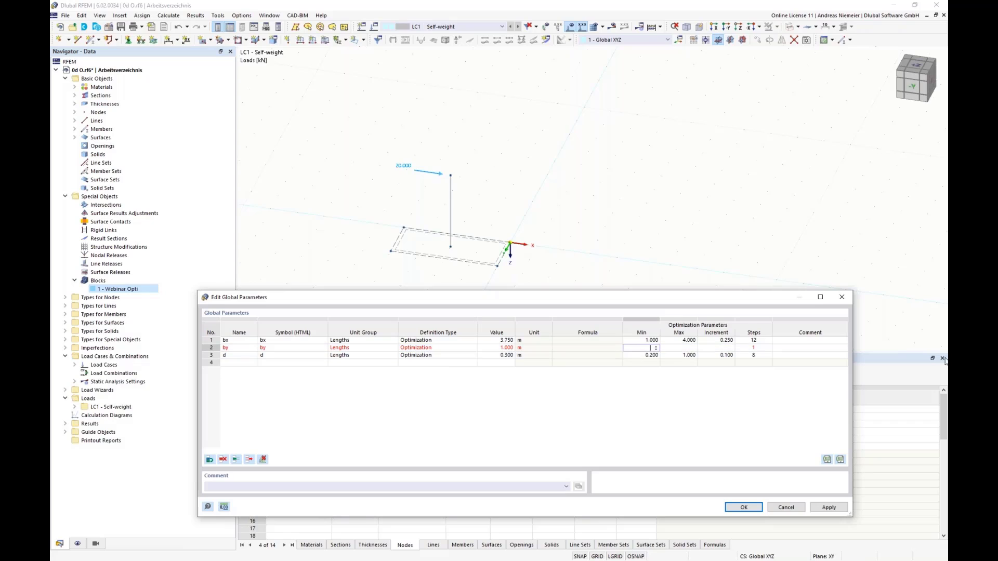
{"action": "type", "text": "1"}
{"action": "left_click", "coordinate": [677, 349]}
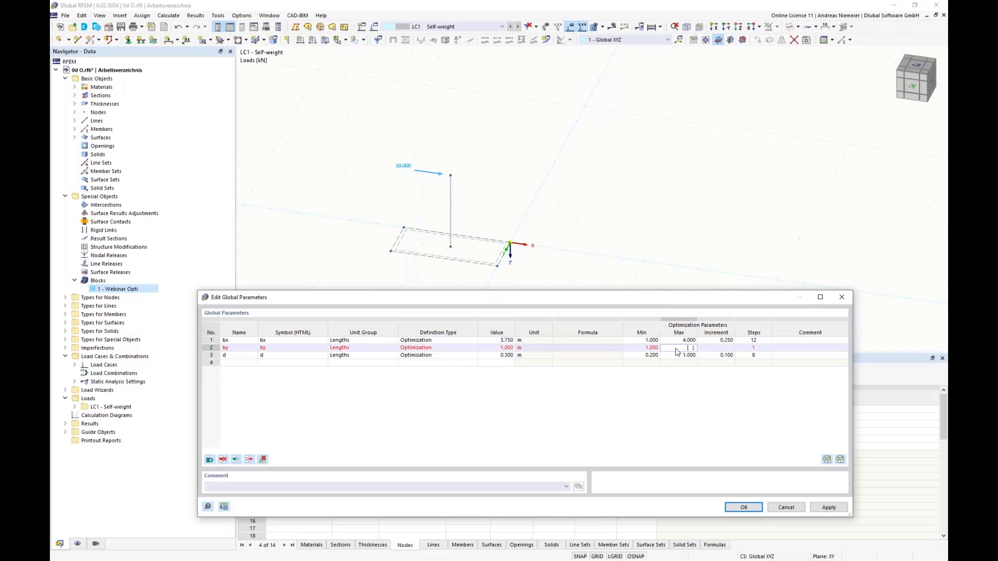
{"action": "type", "text": "4"}
{"action": "key", "text": "Tab"}
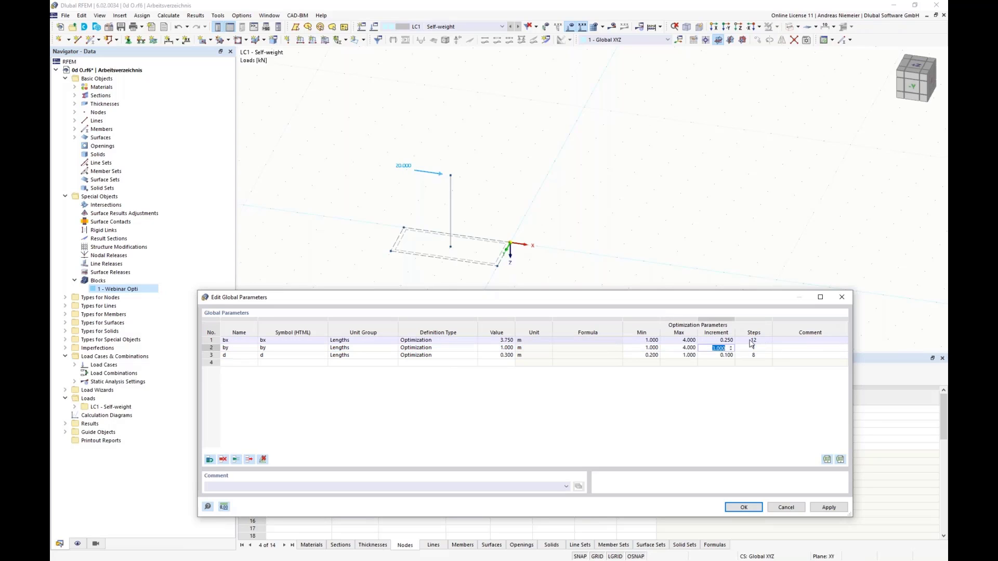
{"action": "type", "text": "0.250"}
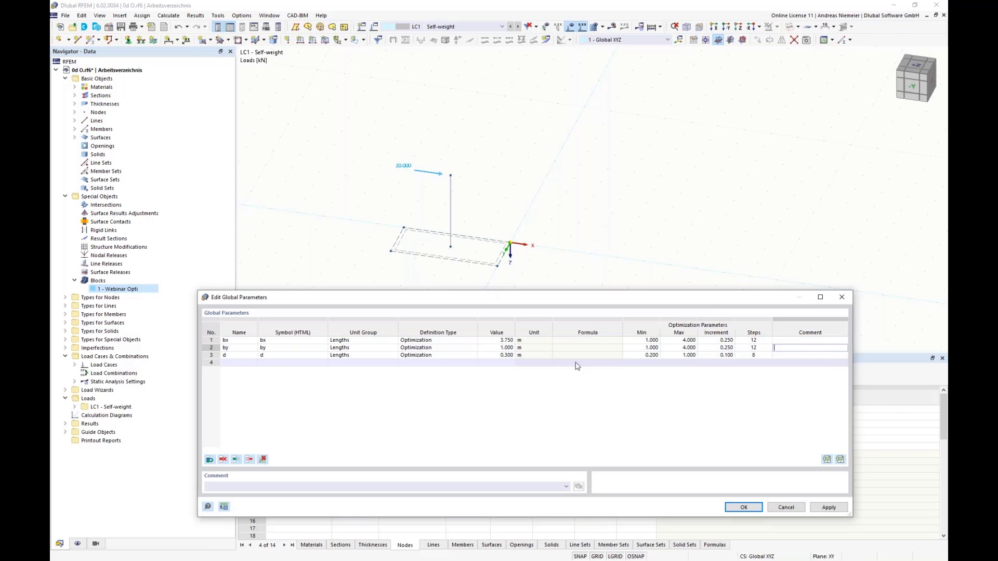
Add a global parameter named form with the Integer unit group and a value of 2.
{"action": "left_click", "coordinate": [238, 363]}
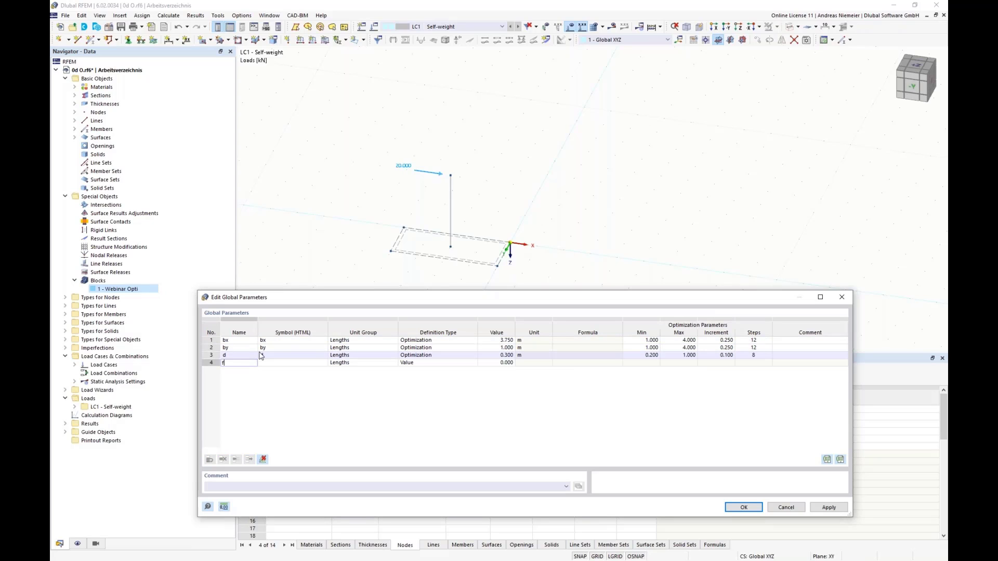
{"action": "left_click", "coordinate": [293, 341]}
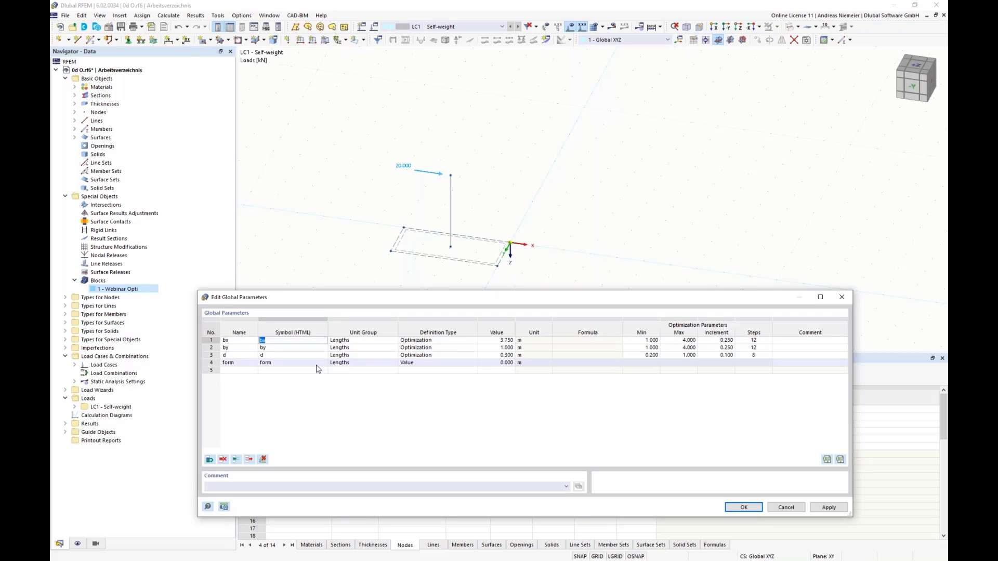
{"action": "left_click", "coordinate": [353, 363]}
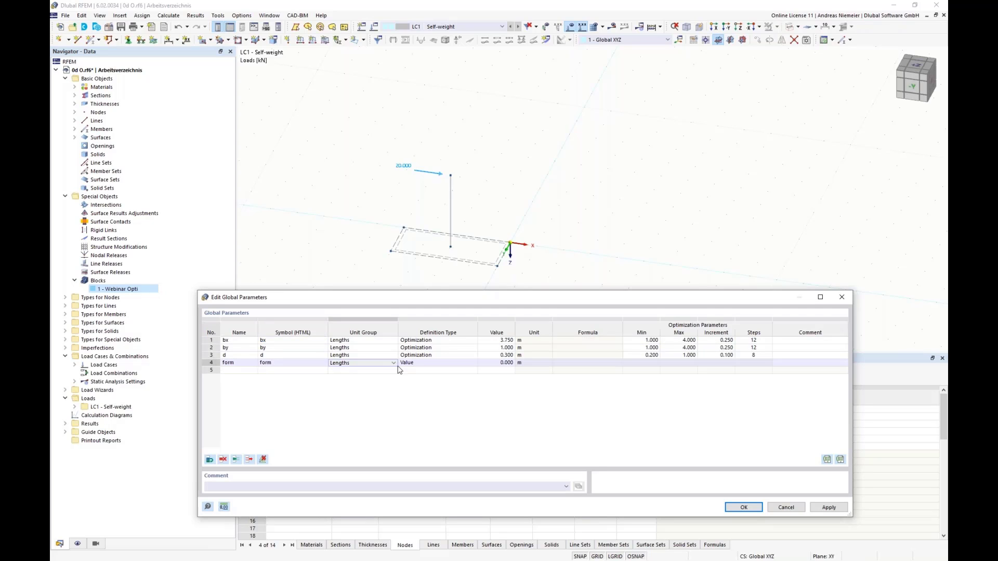
{"action": "left_click", "coordinate": [394, 364]}
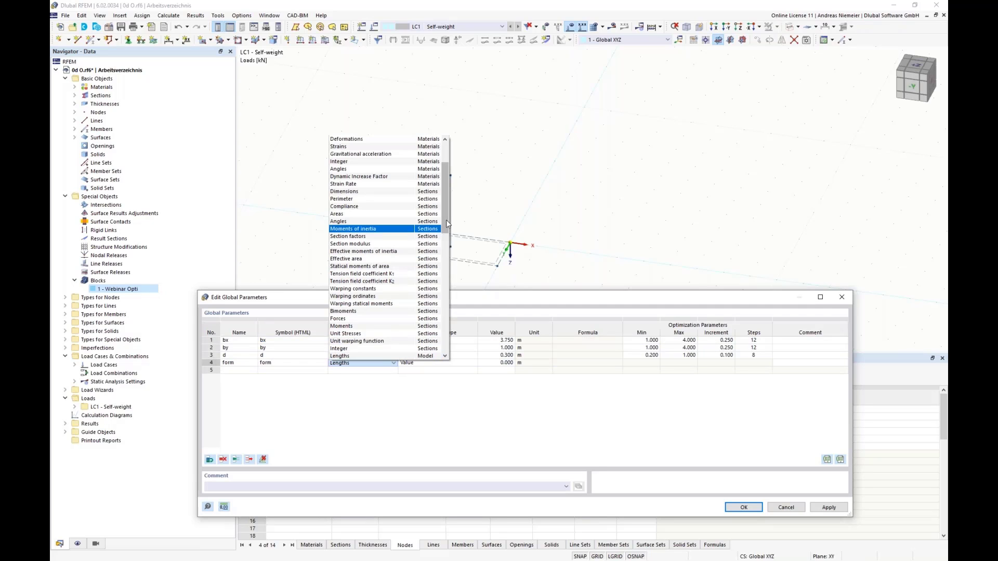
{"action": "left_click_drag", "start_coordinate": [446, 219], "coordinate": [442, 260]}
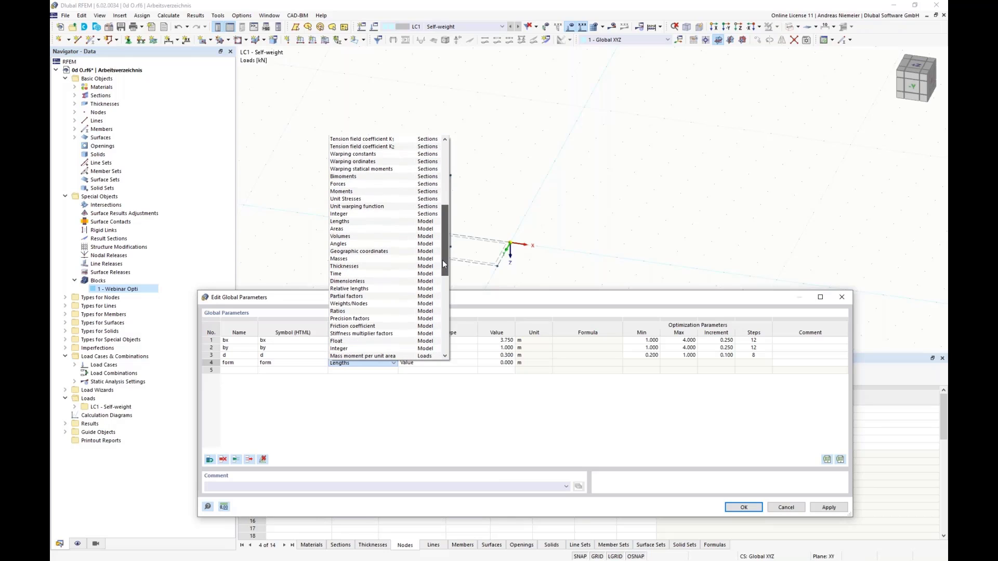
{"action": "left_click", "coordinate": [352, 348]}
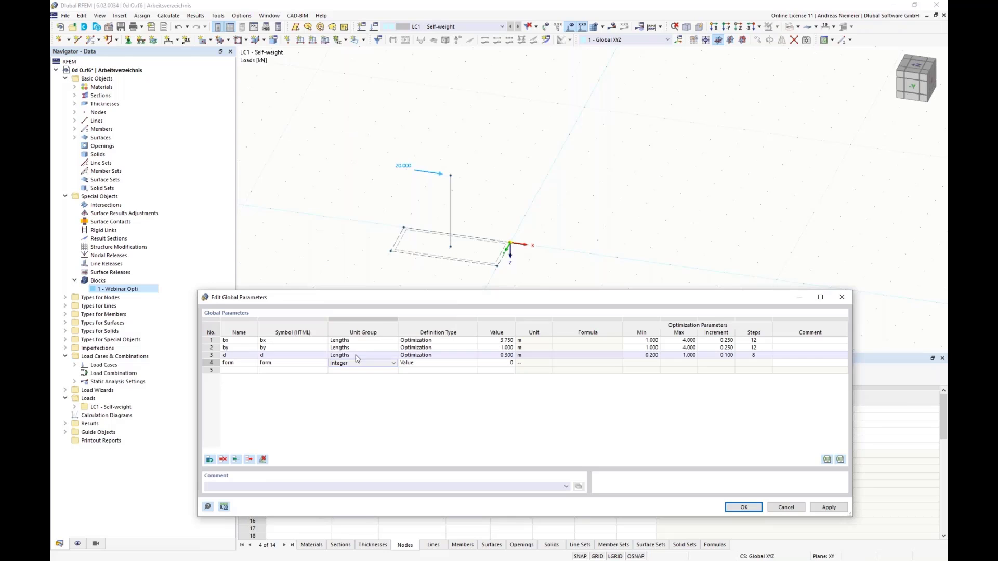
{"action": "left_click", "coordinate": [507, 364]}
{"action": "type", "text": "2"}
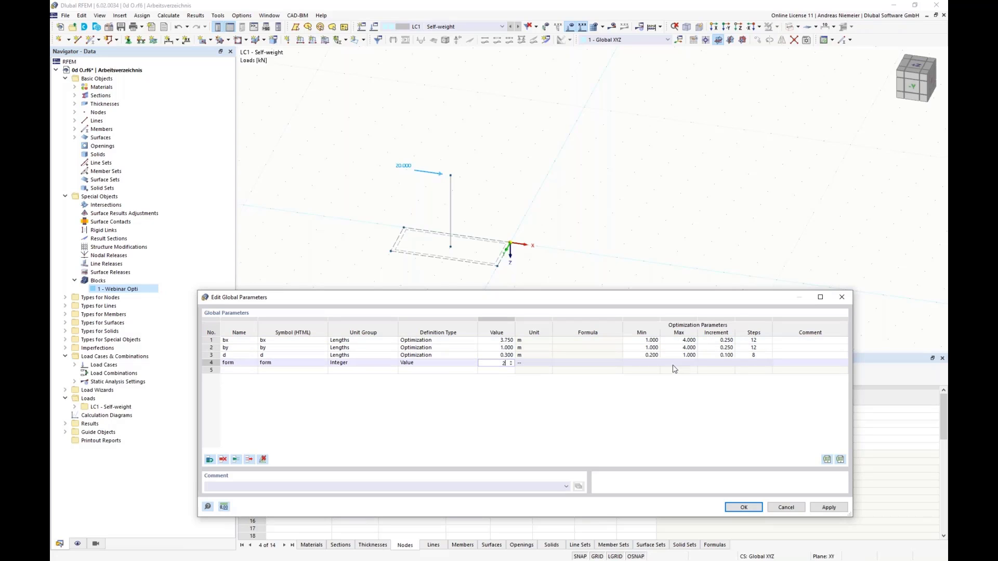
Make the global parameter form an optimization parameter ranging from 1 to 3 with an increment of 1, and accept the global parameters.
{"action": "left_click", "coordinate": [649, 363]}
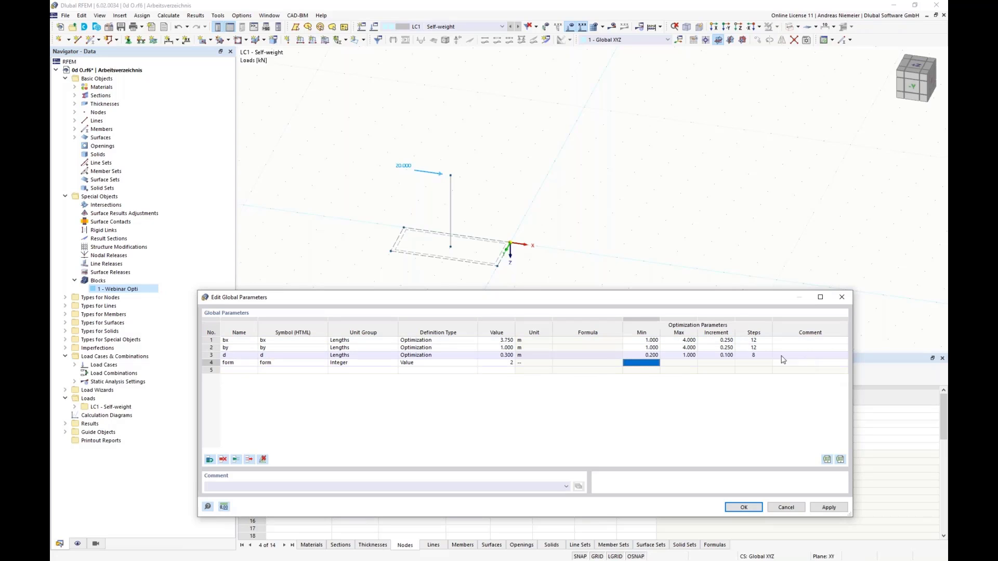
{"action": "left_click", "coordinate": [442, 365]}
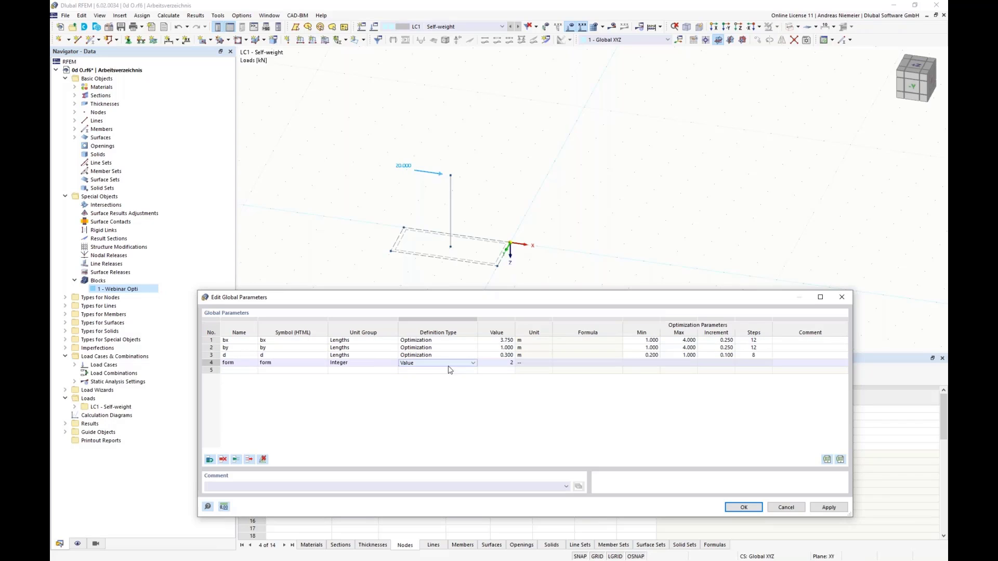
{"action": "left_click", "coordinate": [473, 363]}
{"action": "left_click", "coordinate": [416, 385]}
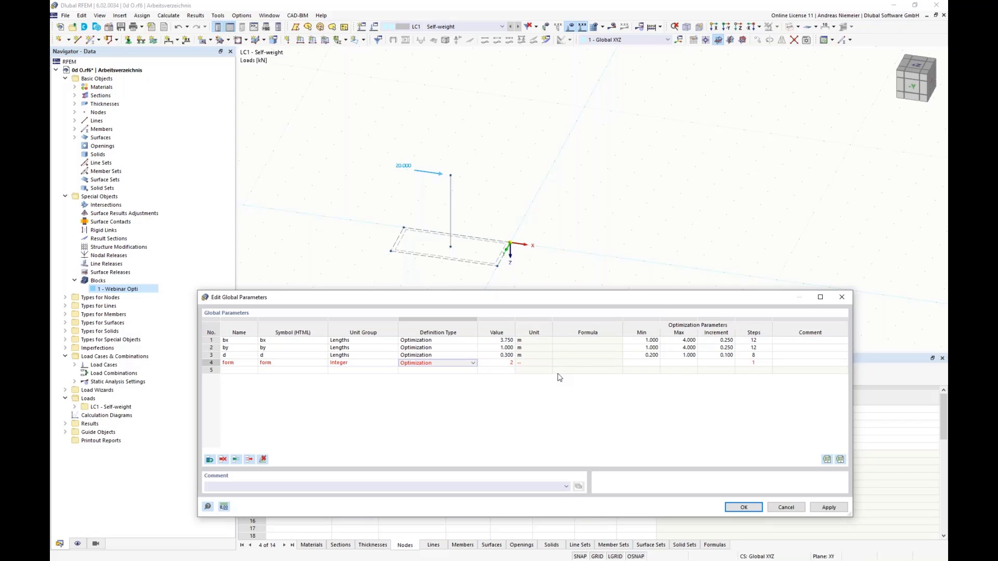
{"action": "left_click", "coordinate": [642, 363]}
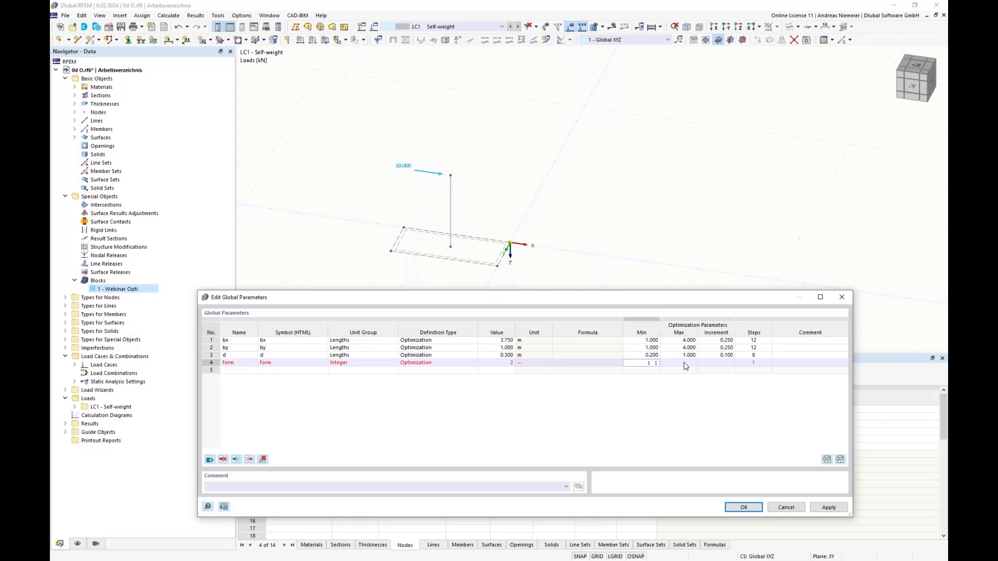
{"action": "key", "text": "Tab"}
{"action": "type", "text": "3"}
{"action": "key", "text": "Tab"}
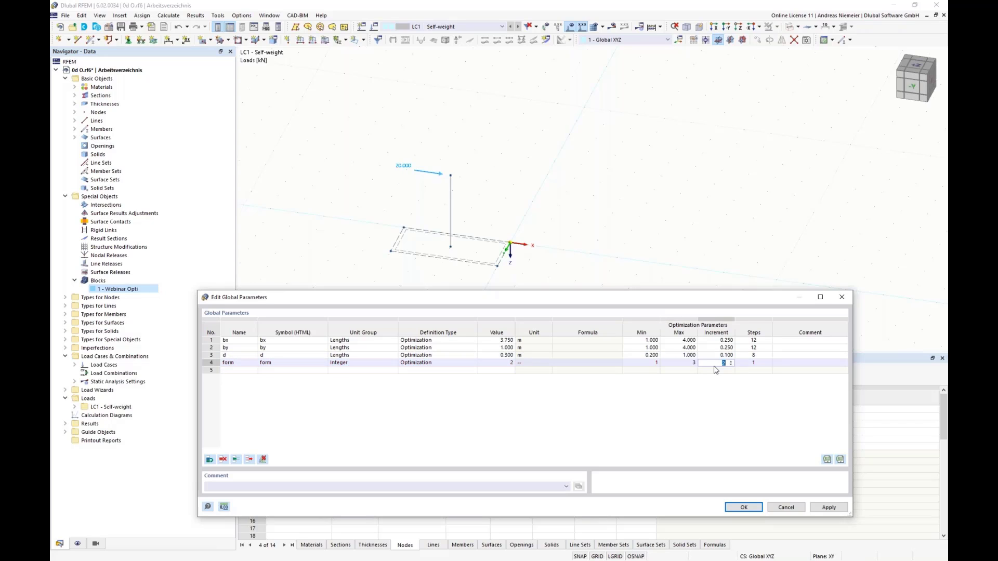
{"action": "key", "text": "Tab"}
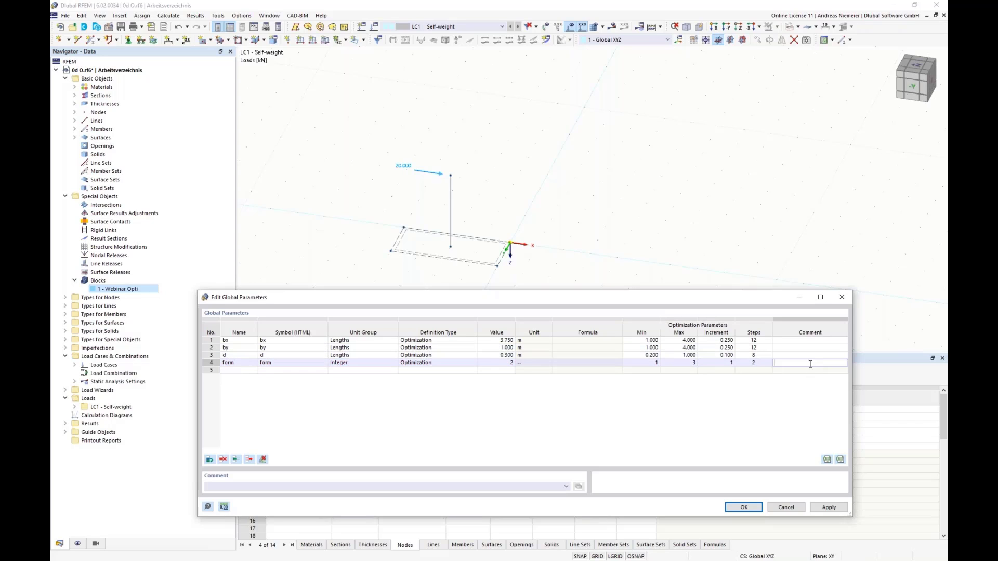
{"action": "left_click", "coordinate": [744, 507]}
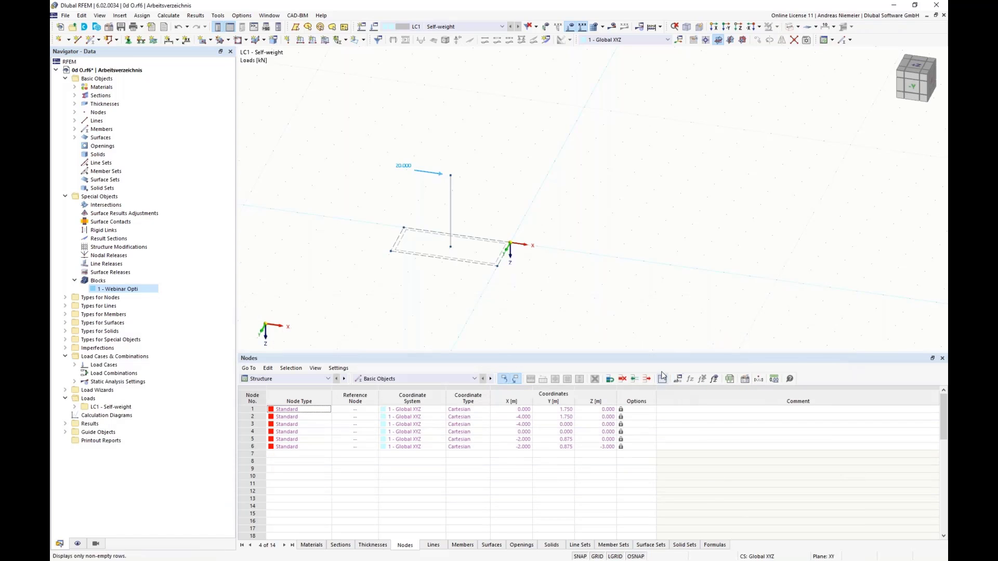
Reopen the Webinar Opti block's structure parameters and link the foundation widths with the formulas =bx and =by.
{"action": "double_click", "coordinate": [117, 289]}
{"action": "left_click", "coordinate": [317, 124]}
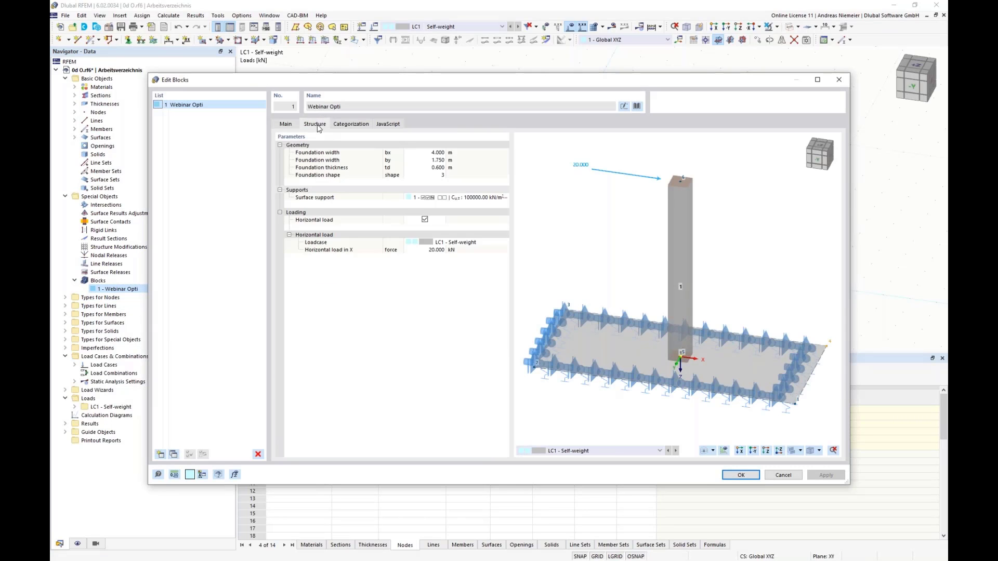
{"action": "left_click", "coordinate": [425, 152]}
{"action": "type", "text": "=bx"}
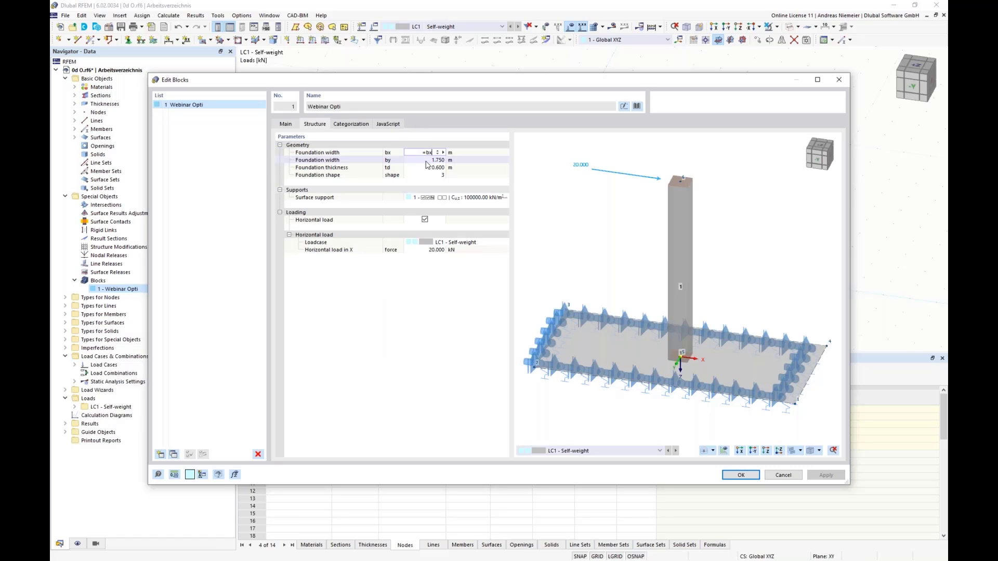
{"action": "key", "text": "Return"}
{"action": "left_click", "coordinate": [422, 161]}
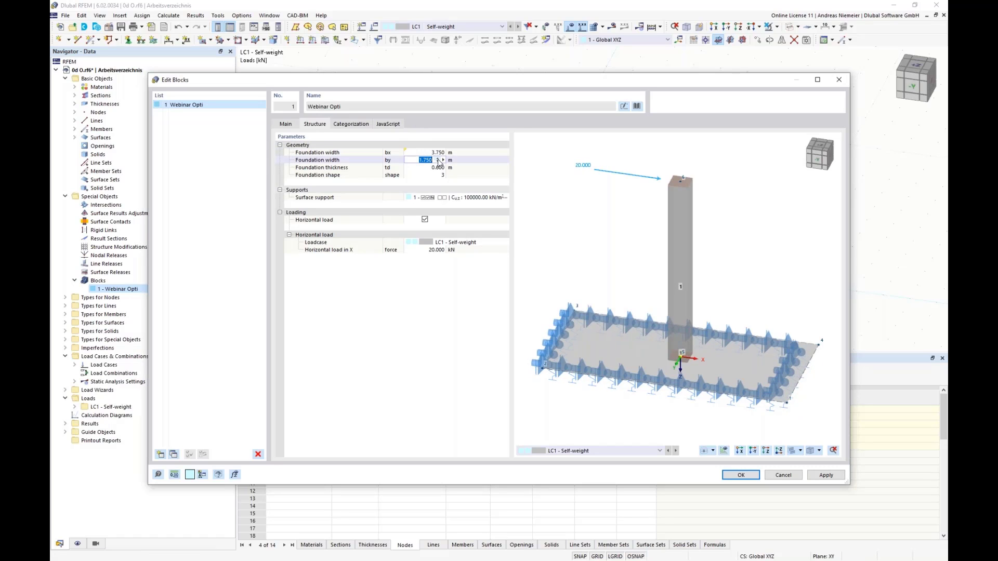
{"action": "type", "text": "=by"}
{"action": "key", "text": "Return"}
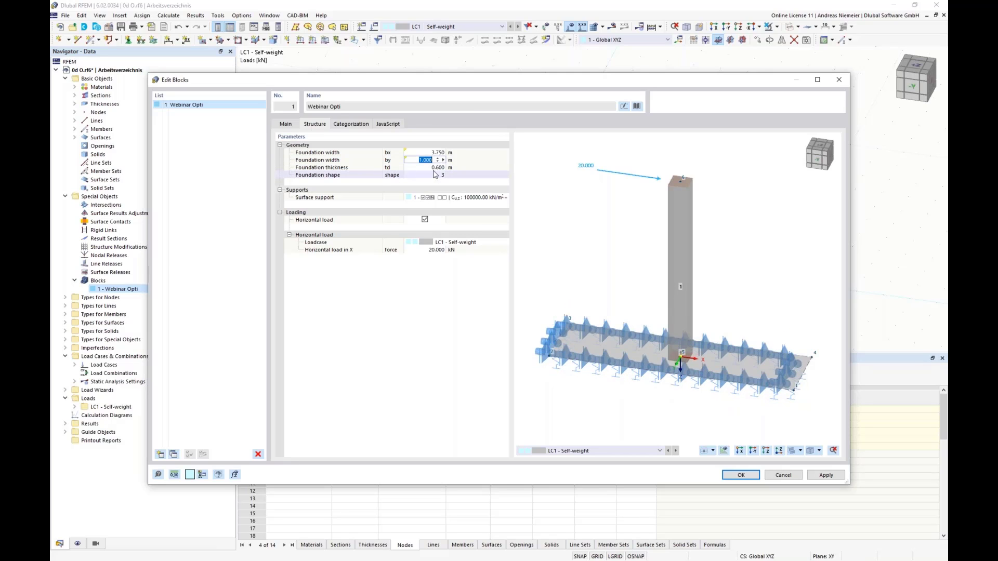
Link the foundation thickness td to =d and the foundation shape to =form, and accept the block changes.
{"action": "left_click", "coordinate": [434, 168]}
{"action": "type", "text": "="}
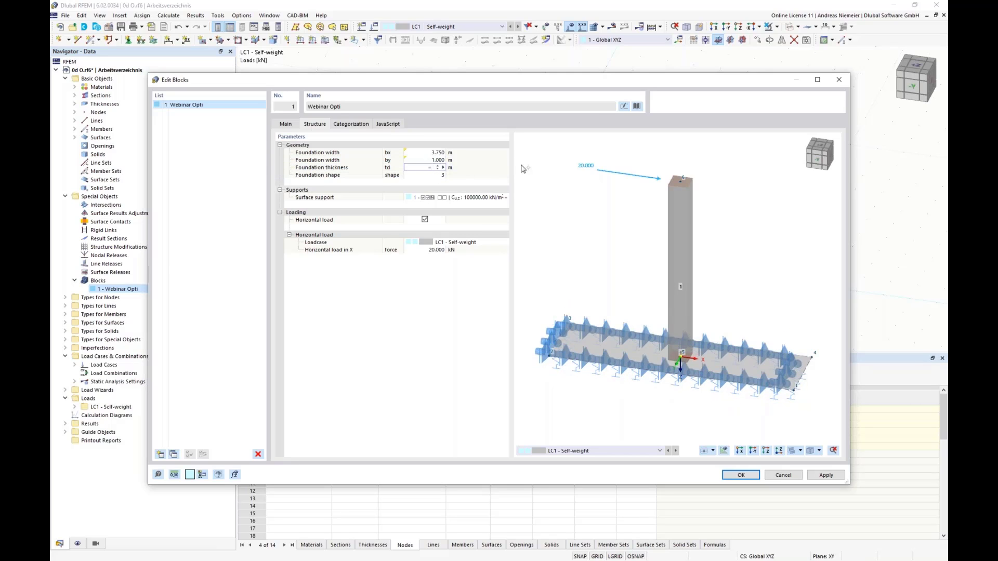
{"action": "type", "text": "d"}
{"action": "key", "text": "Return"}
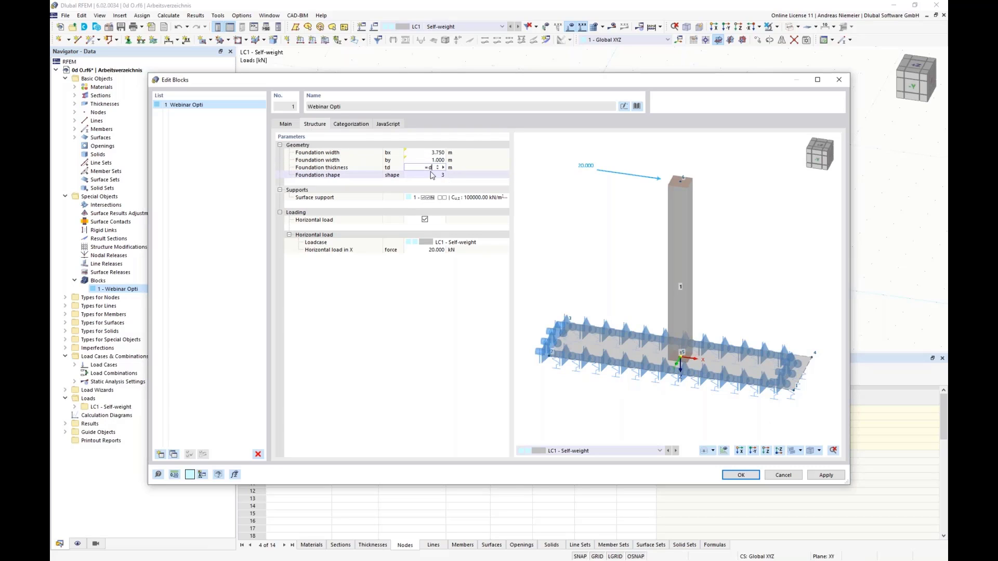
{"action": "left_click", "coordinate": [421, 176]}
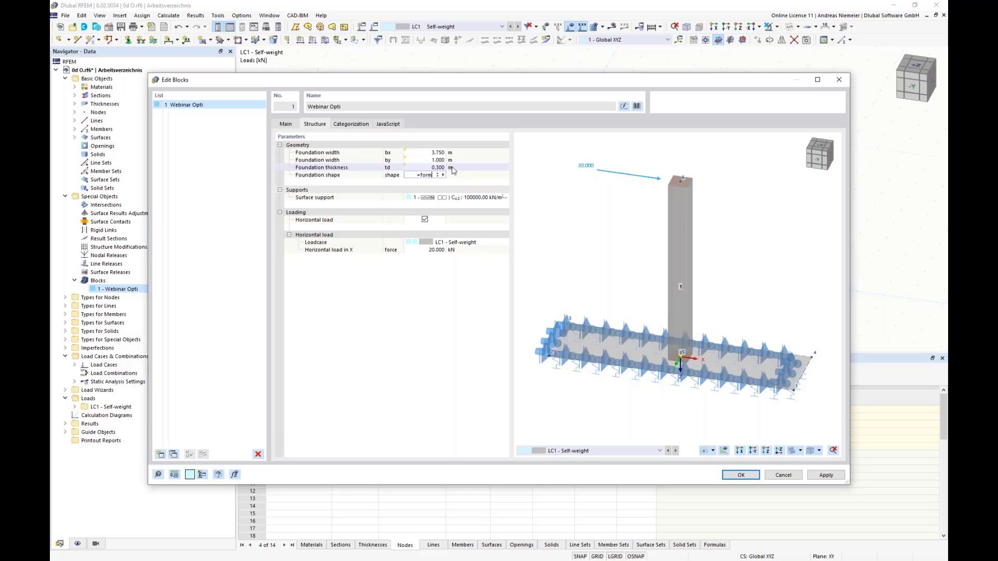
{"action": "key", "text": "Return"}
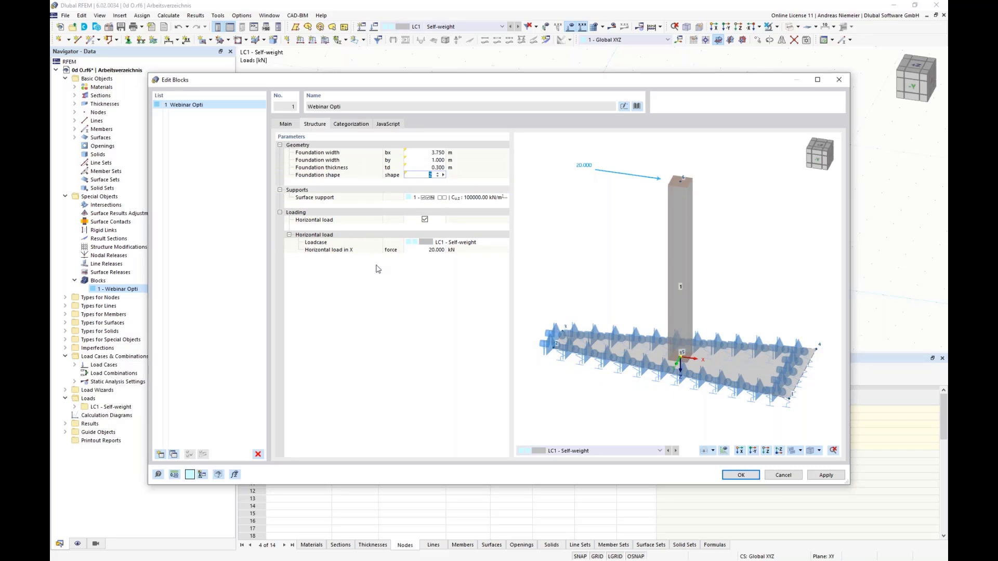
{"action": "left_click", "coordinate": [743, 475]}
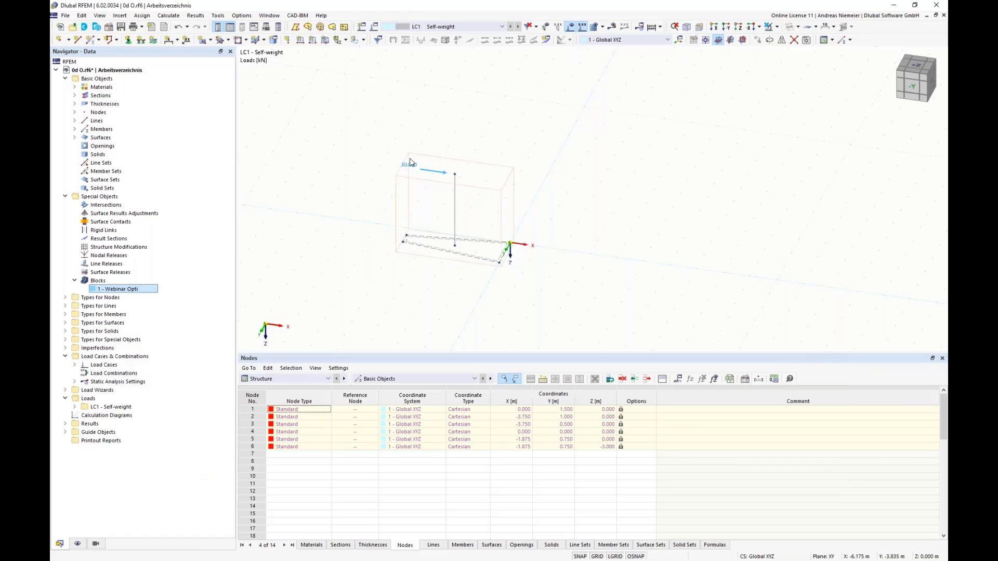
Set the value of the global parameter form to 3 and apply it to the model.
{"action": "left_click", "coordinate": [678, 379]}
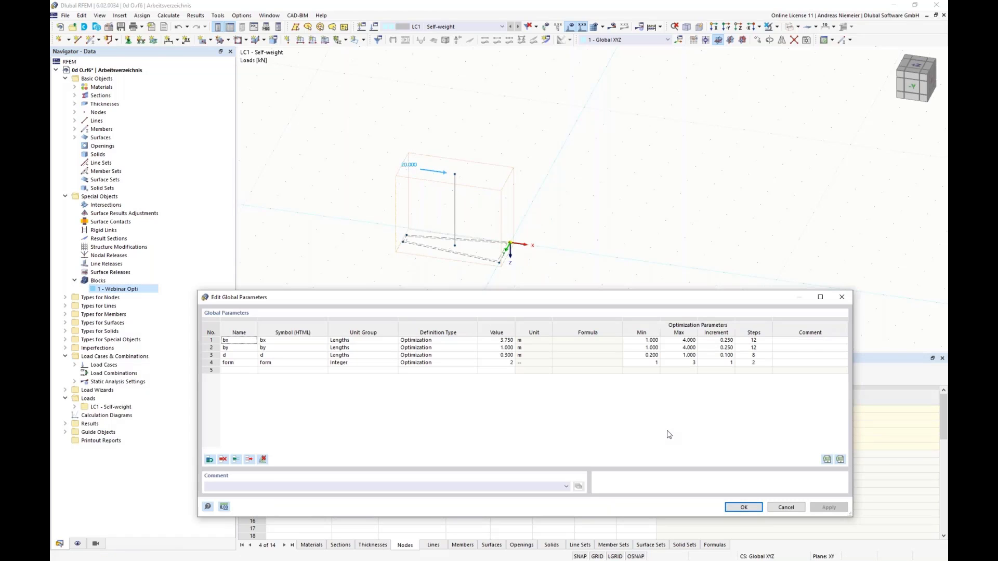
{"action": "double_click", "coordinate": [507, 363]}
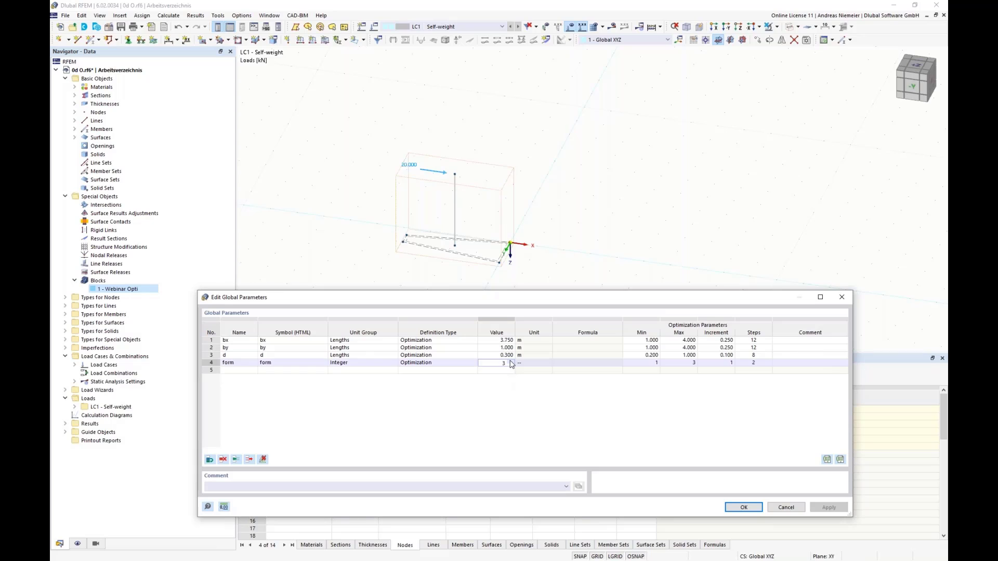
{"action": "left_click", "coordinate": [743, 507]}
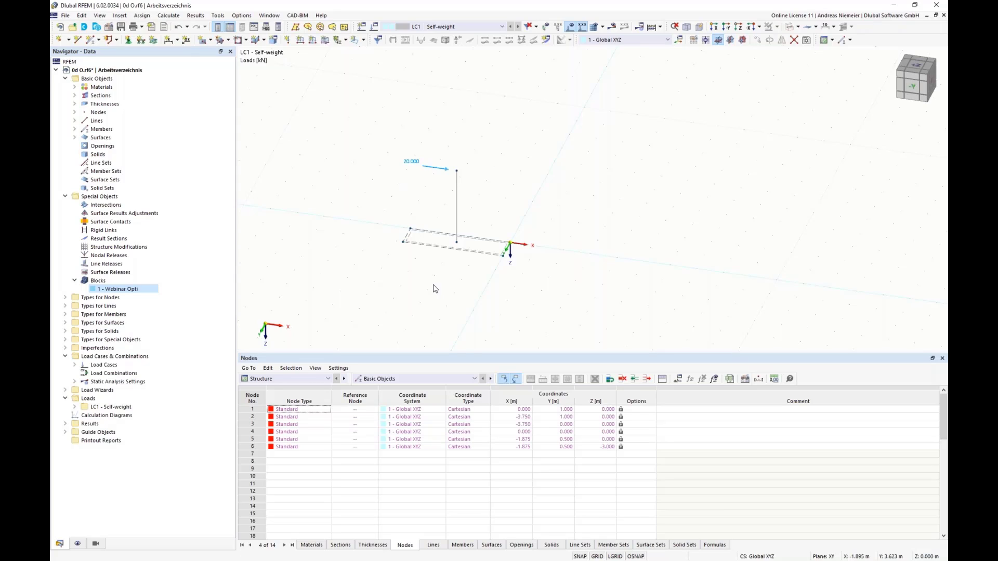
Review the optimization settings, including the optimization target, the optimizer and the list of values to optimize, and close them.
{"action": "left_click", "coordinate": [172, 16]}
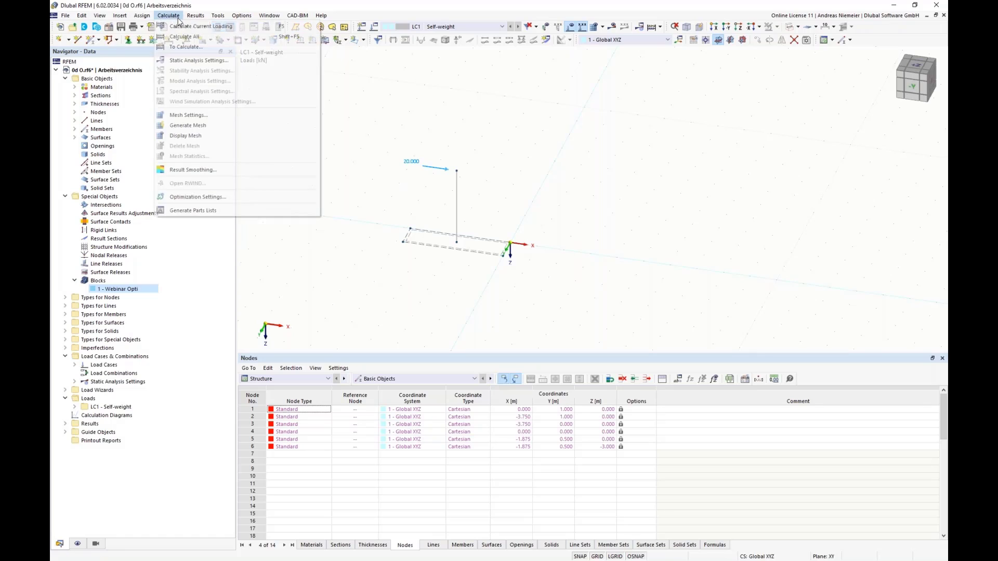
{"action": "left_click", "coordinate": [195, 197]}
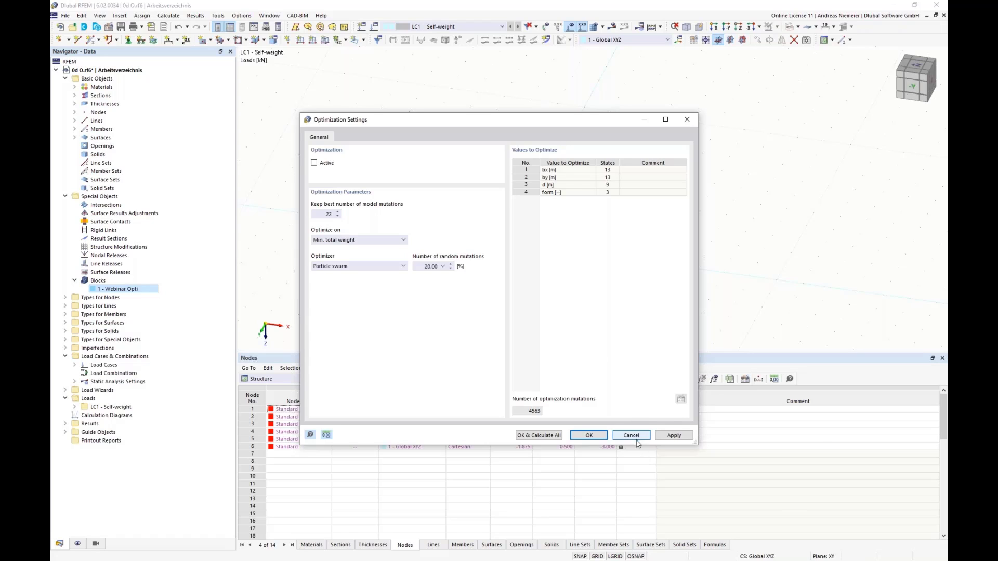
{"action": "left_click", "coordinate": [602, 436]}
Open the calculated model file Stützenfundament 4d.rf6 from the Optima folder.
{"action": "left_click", "coordinate": [65, 15]}
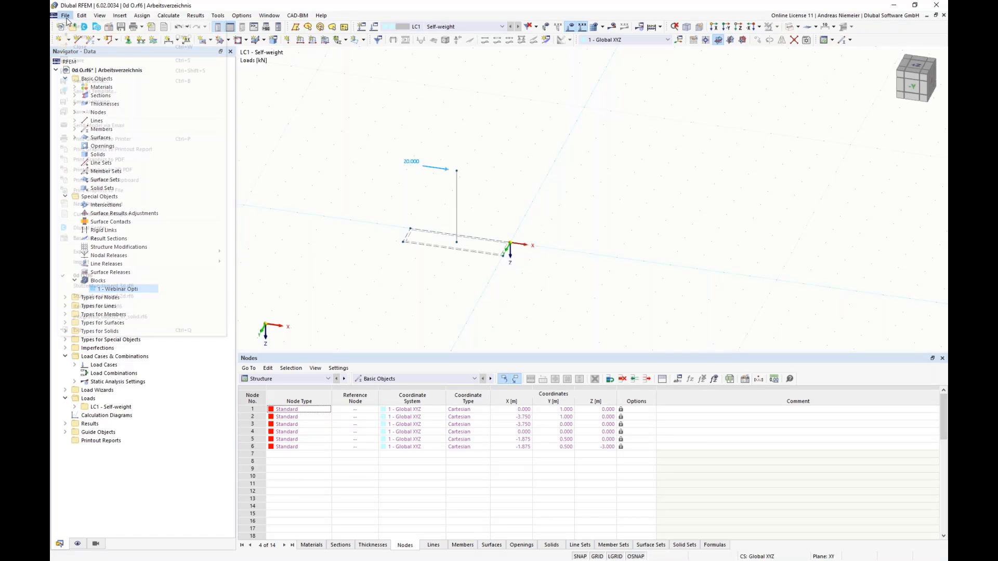
{"action": "left_click", "coordinate": [79, 37]}
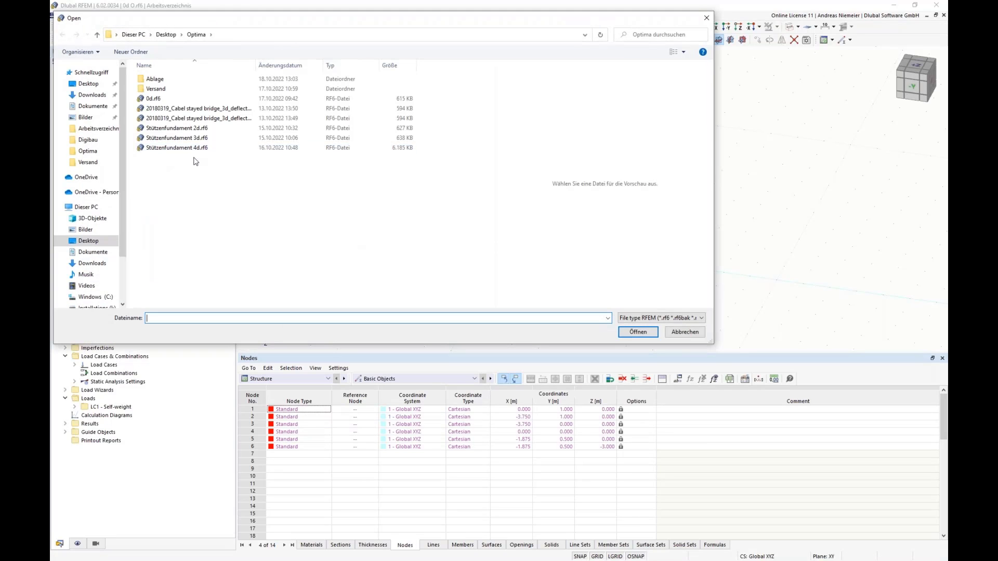
{"action": "left_click", "coordinate": [200, 147]}
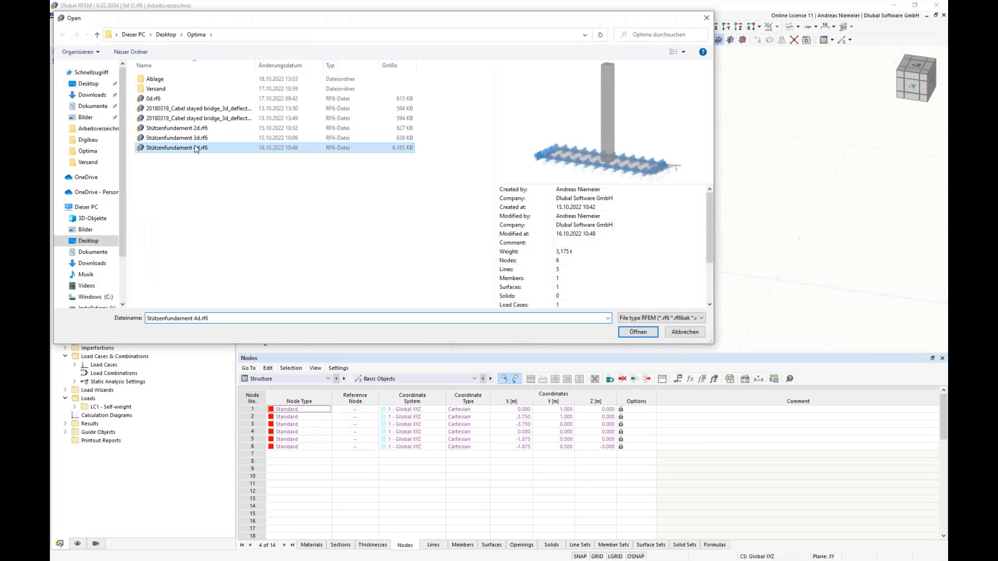
{"action": "left_click", "coordinate": [639, 332]}
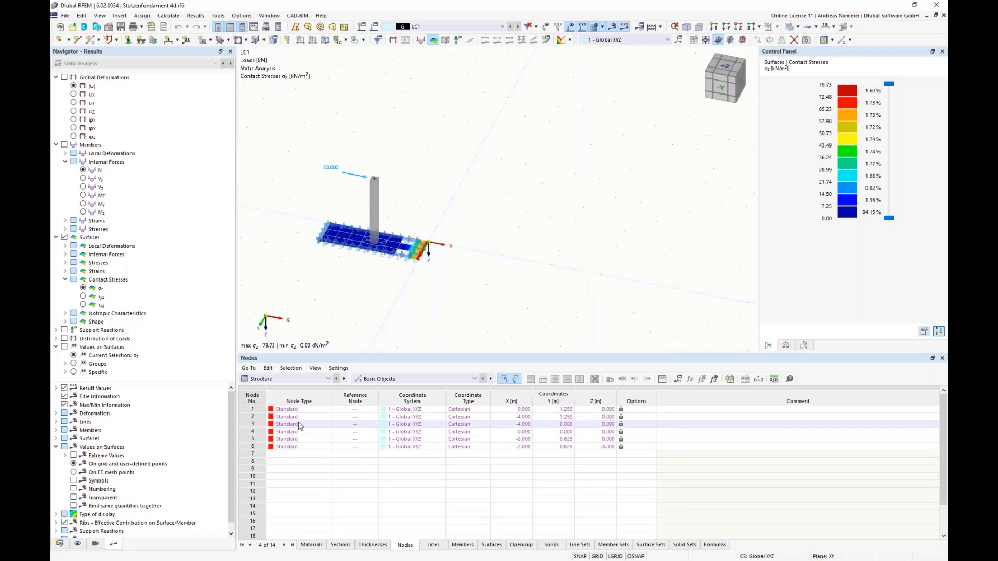
Display the optimization results table and compare the variants' whole weight, dimensions and foundation shape.
{"action": "left_click", "coordinate": [294, 379]}
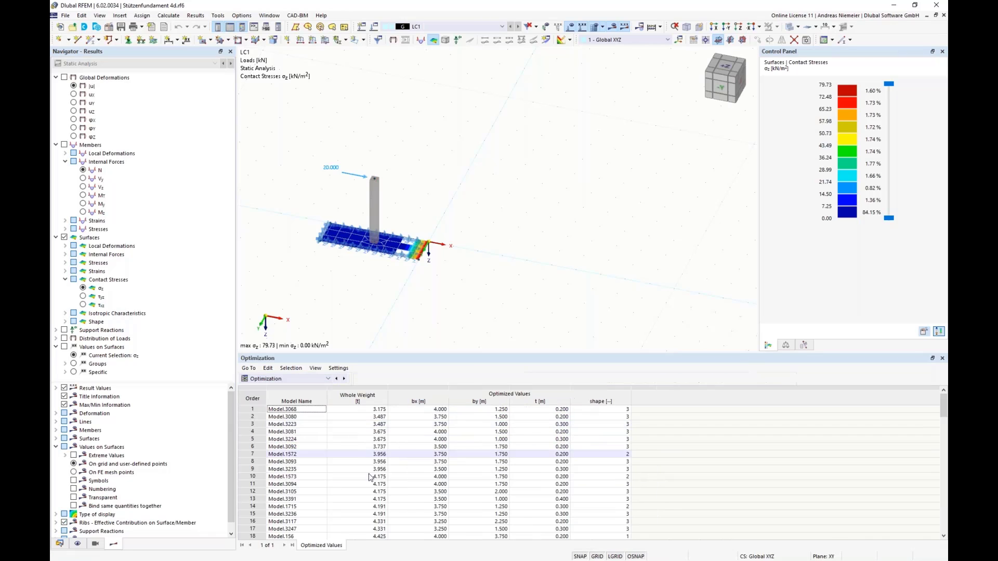
{"action": "left_click", "coordinate": [294, 425]}
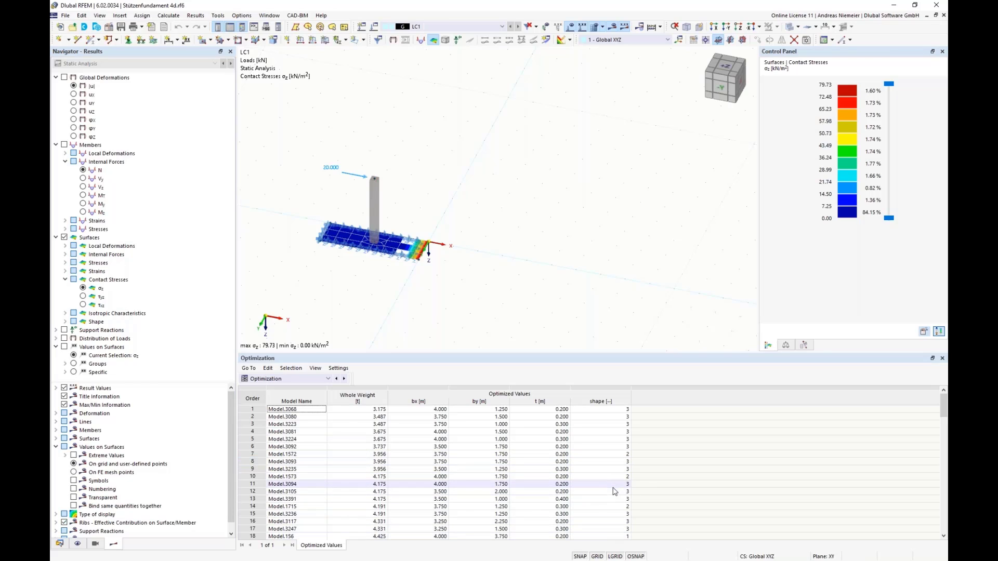
{"action": "scroll", "coordinate": [616, 536], "scroll_direction": "down", "scroll_amount": 19}
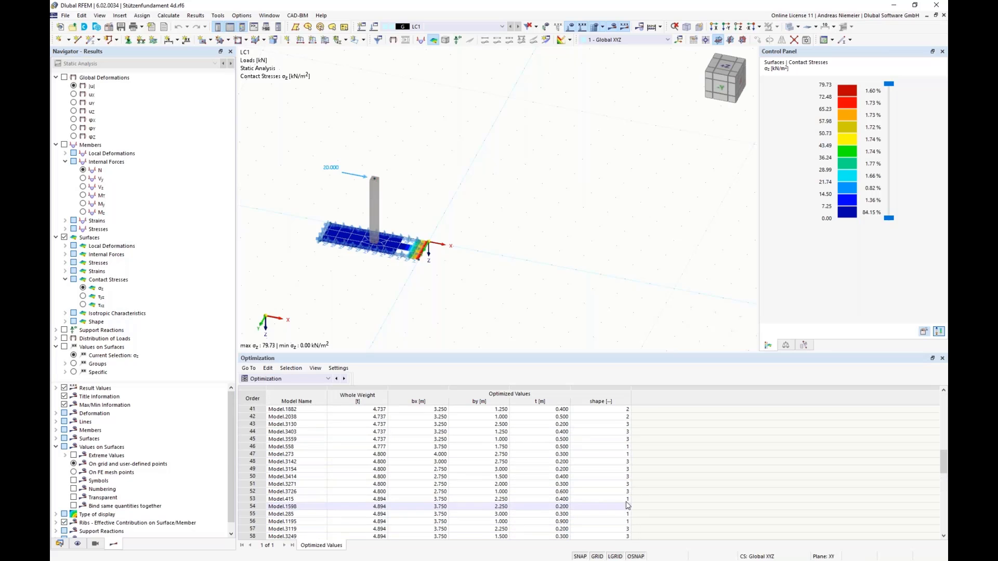
{"action": "scroll", "coordinate": [625, 447], "scroll_direction": "up", "scroll_amount": 19}
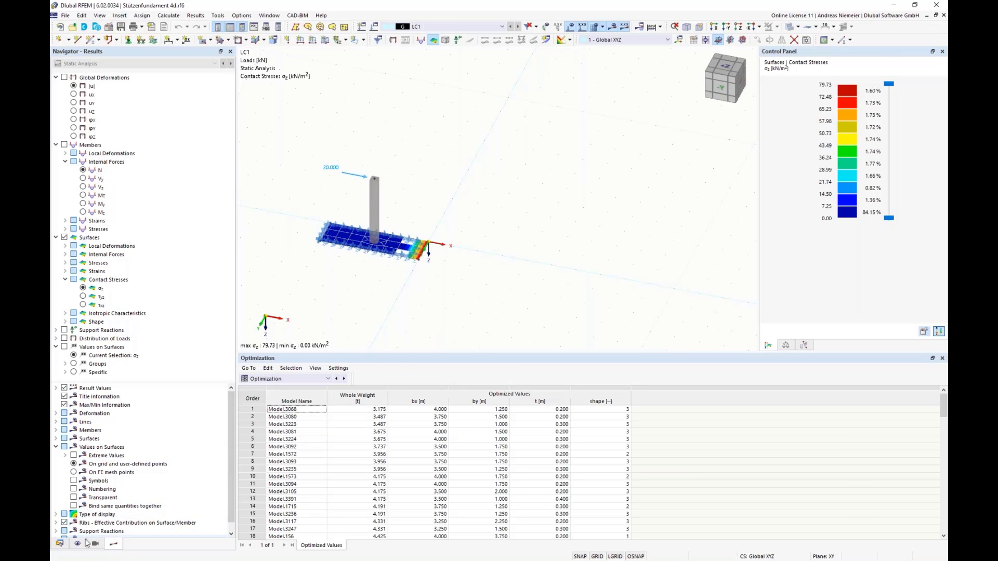
Open the Fundament block, examine its JavaScript input definitions and its structure parameters, and close it without changes.
{"action": "left_click", "coordinate": [60, 544]}
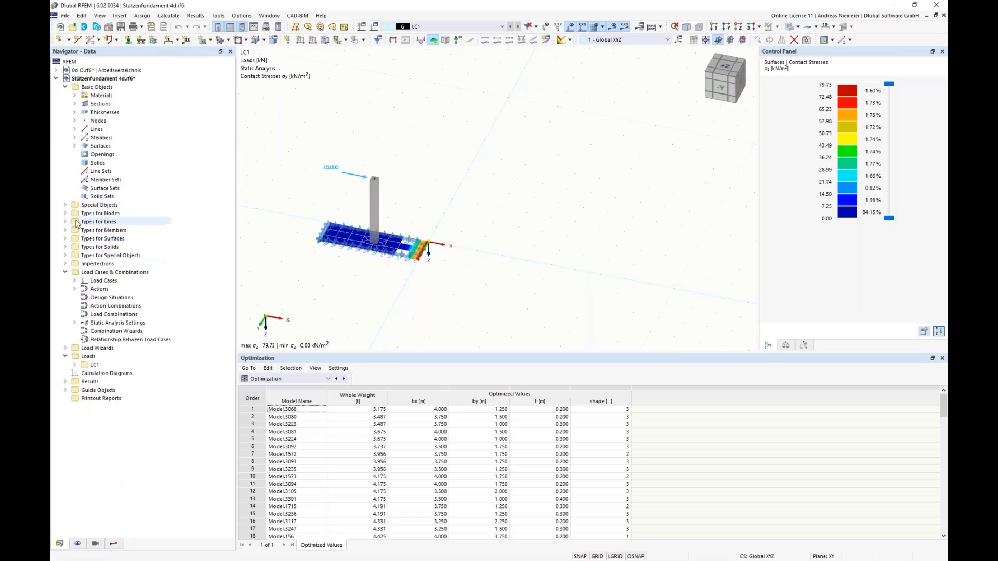
{"action": "left_click", "coordinate": [65, 206]}
{"action": "left_click", "coordinate": [75, 289]}
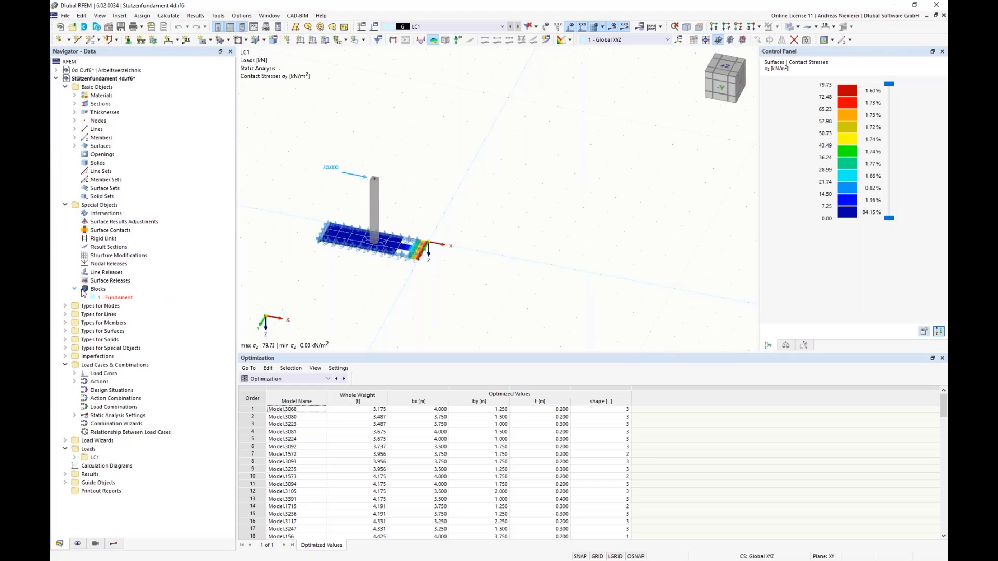
{"action": "left_click", "coordinate": [111, 298]}
{"action": "double_click", "coordinate": [112, 299]}
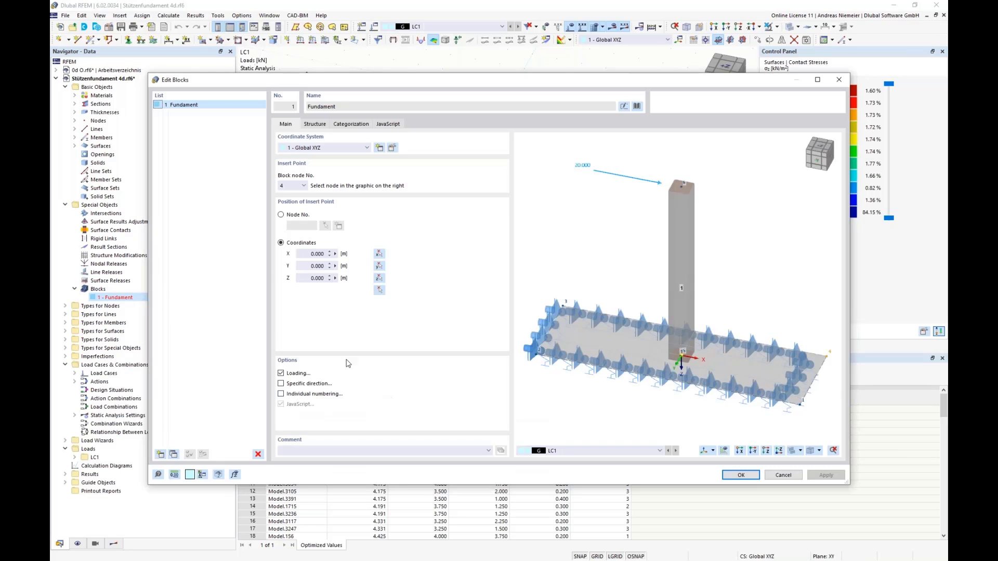
{"action": "left_click", "coordinate": [388, 123]}
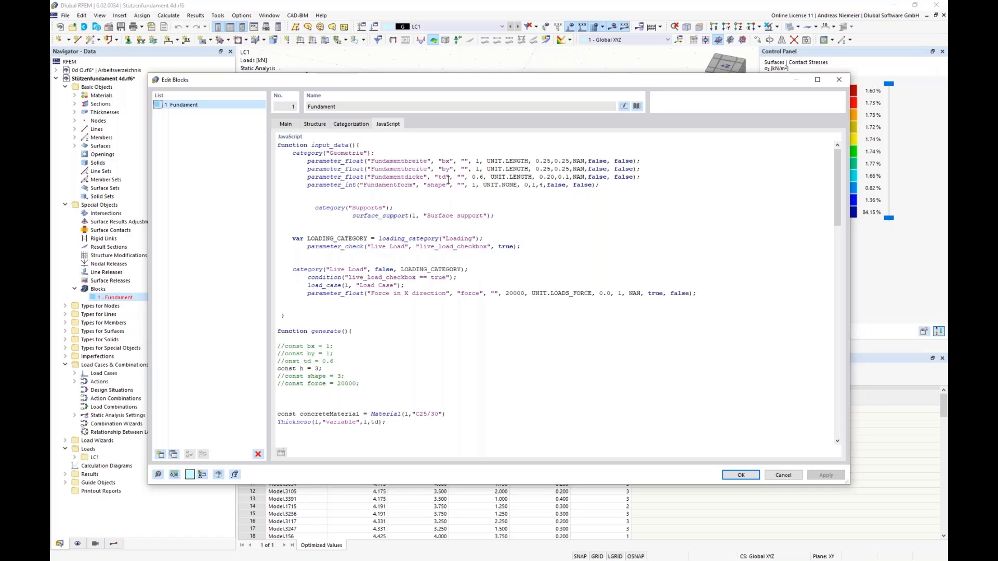
{"action": "left_click", "coordinate": [315, 124]}
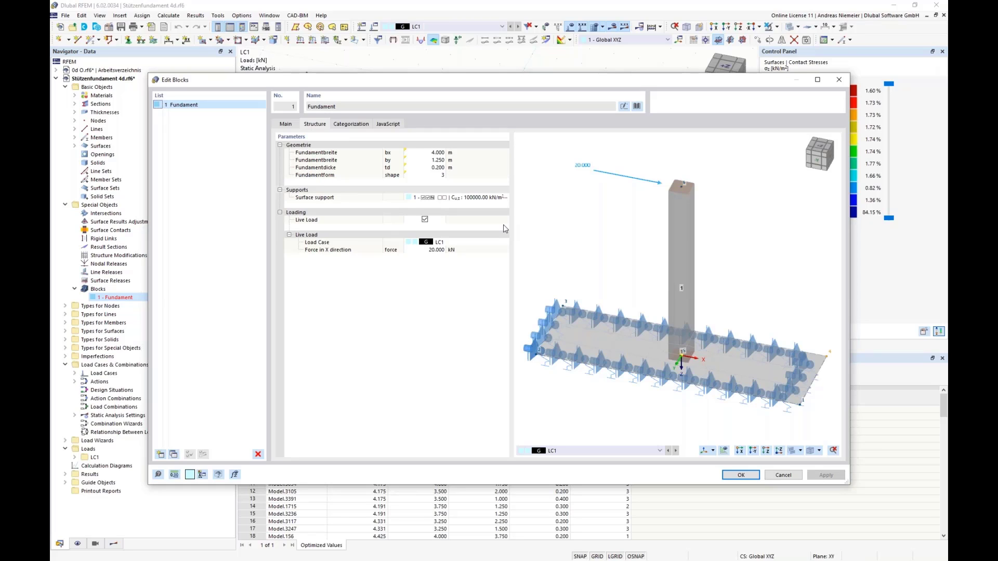
{"action": "left_click", "coordinate": [779, 475]}
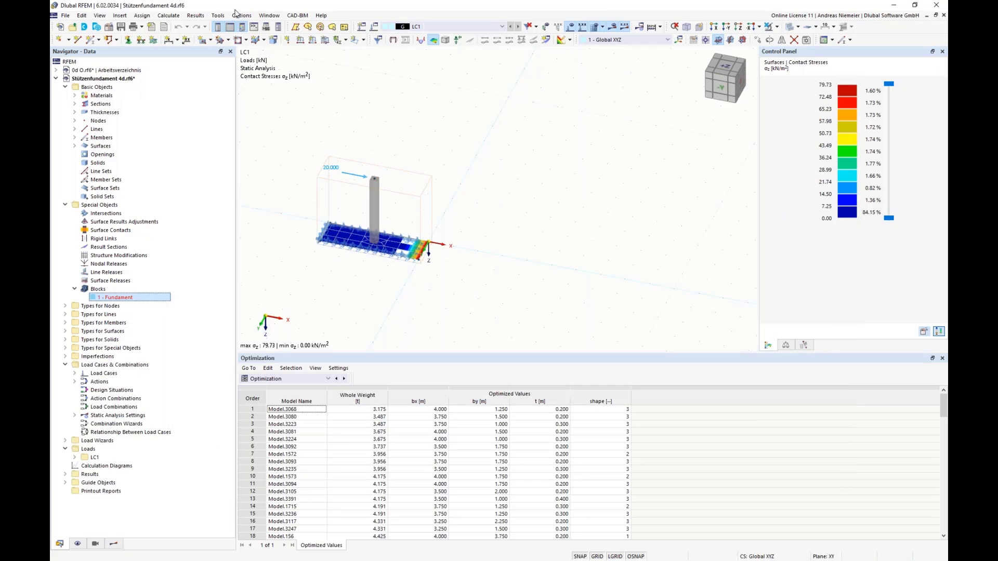
Open the optimization settings, view the available optimization targets and close them without changes.
{"action": "left_click", "coordinate": [180, 20]}
{"action": "left_click", "coordinate": [223, 194]}
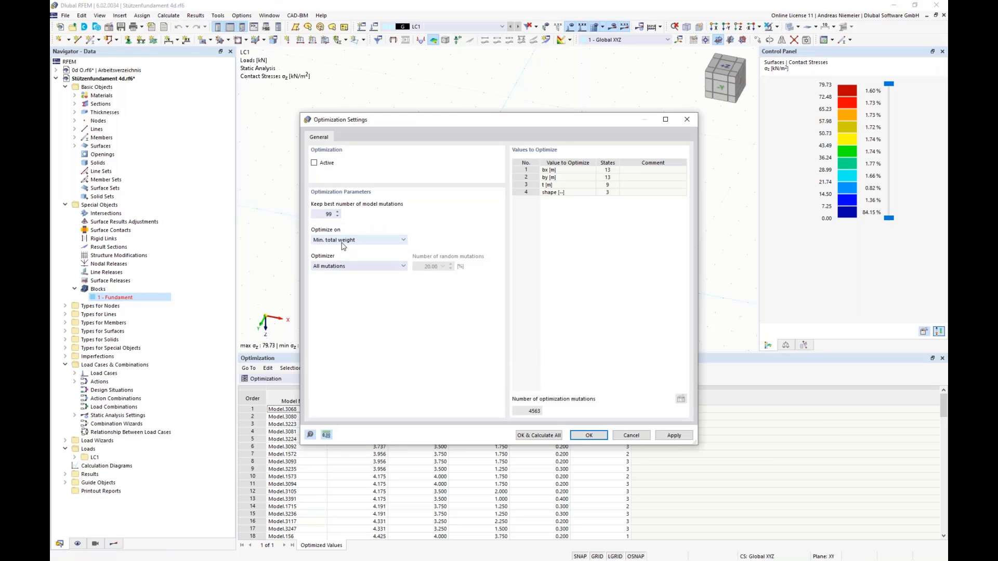
{"action": "left_click", "coordinate": [342, 241]}
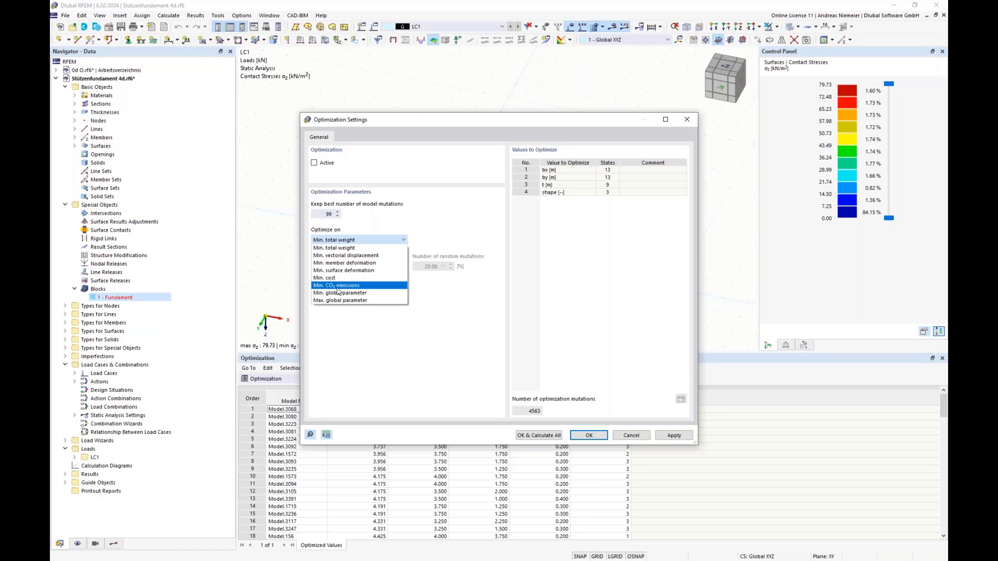
{"action": "left_click", "coordinate": [411, 338]}
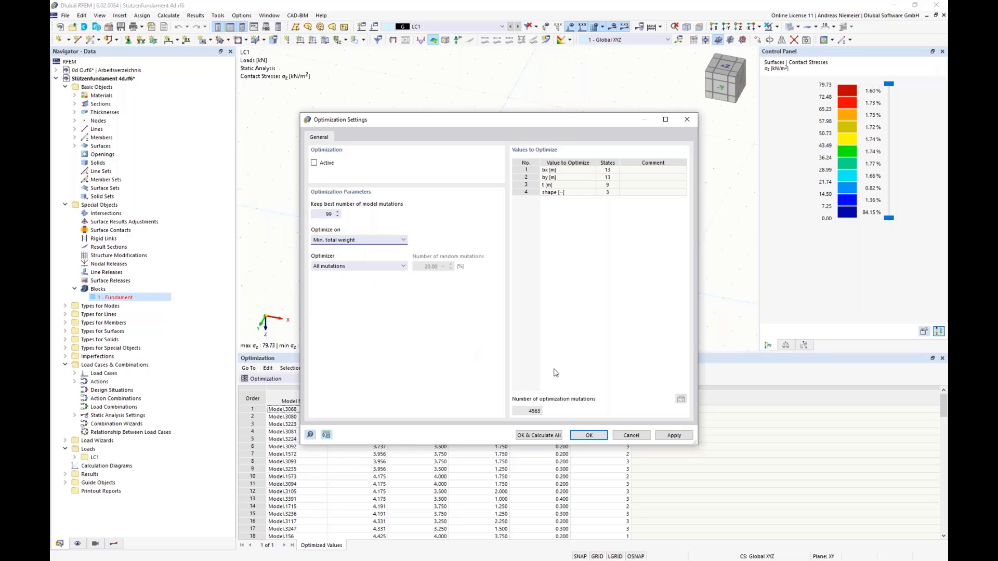
{"action": "left_click", "coordinate": [638, 438]}
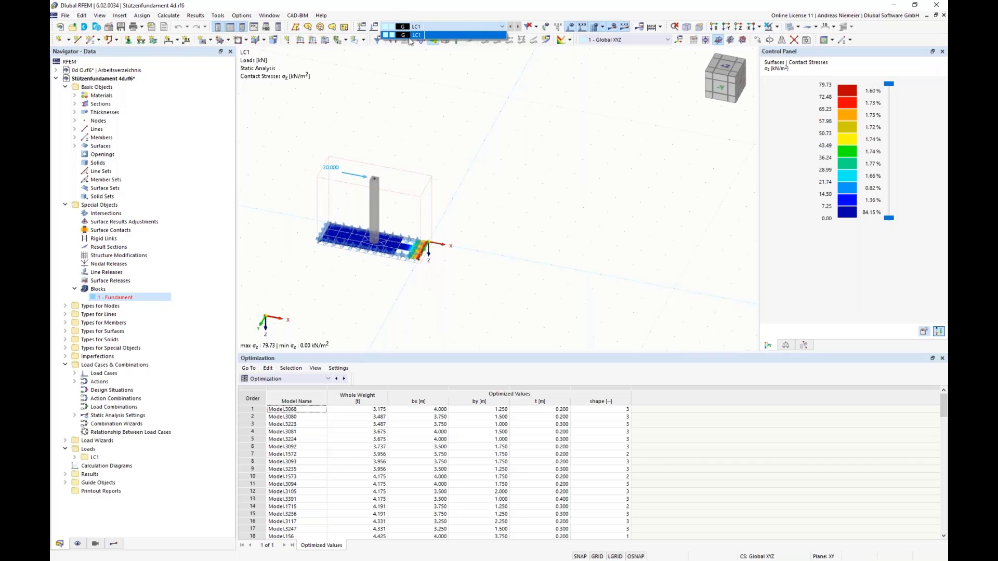
Open the model's base data, review the available add-ons including the optimization and cost estimation add-on, and close it without changes.
{"action": "left_click", "coordinate": [524, 218]}
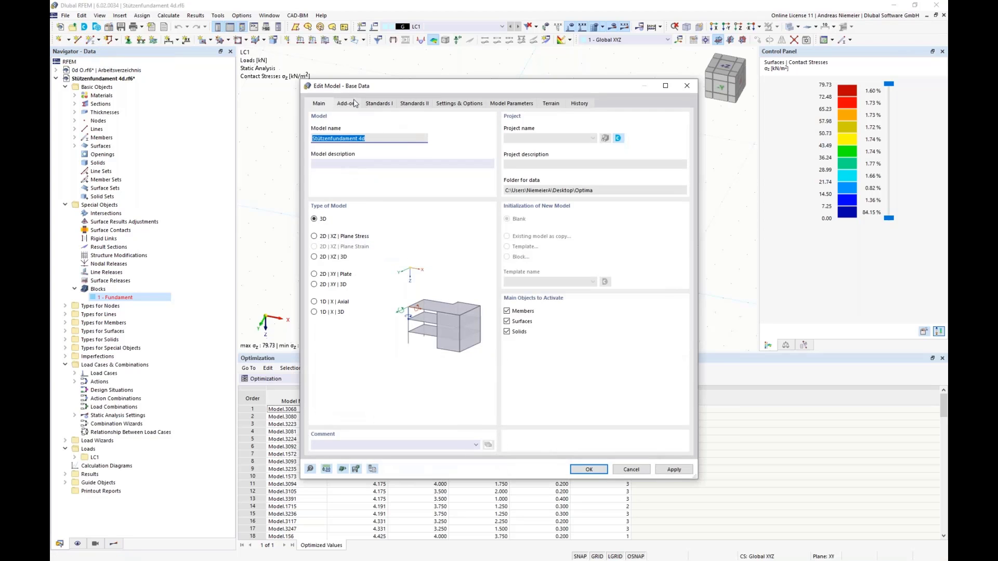
{"action": "left_click", "coordinate": [354, 102]}
{"action": "left_click_drag", "start_coordinate": [435, 89], "coordinate": [605, 97]}
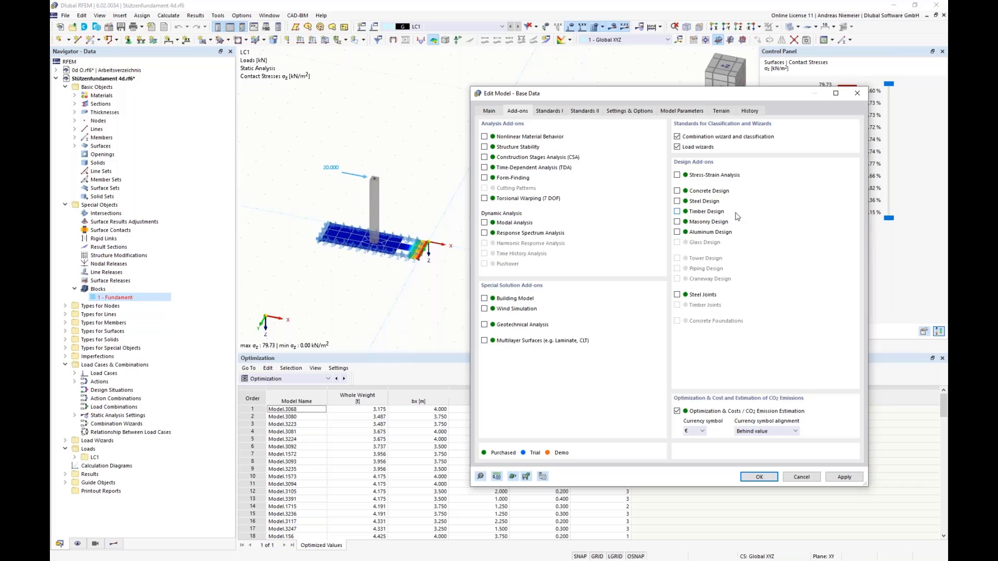
{"action": "left_click", "coordinate": [801, 477]}
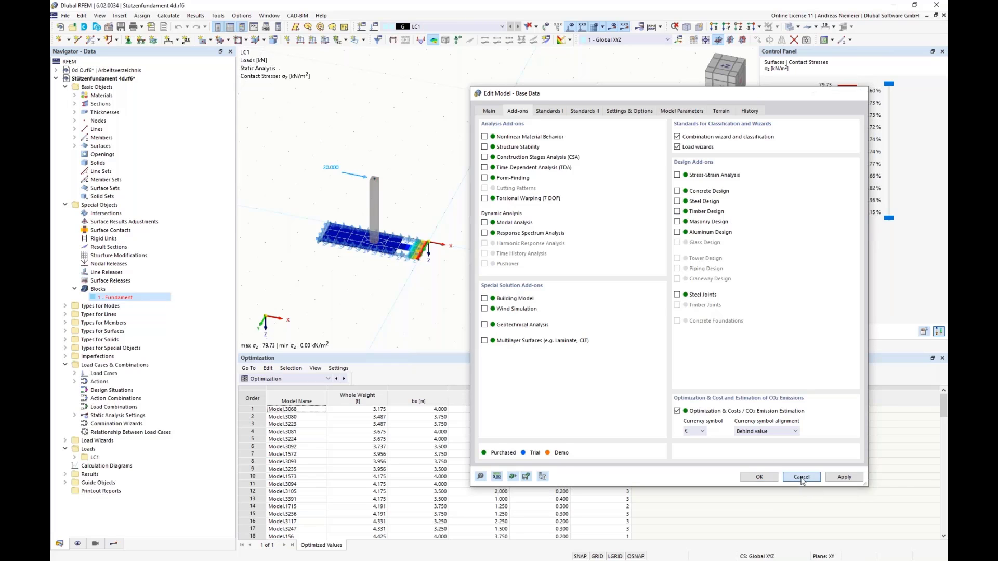
Open the column's R_M1 300/300 section, review its optimization, cost and CO₂ emission options, and close it without changes.
{"action": "left_click", "coordinate": [75, 104]}
{"action": "left_click", "coordinate": [102, 112]}
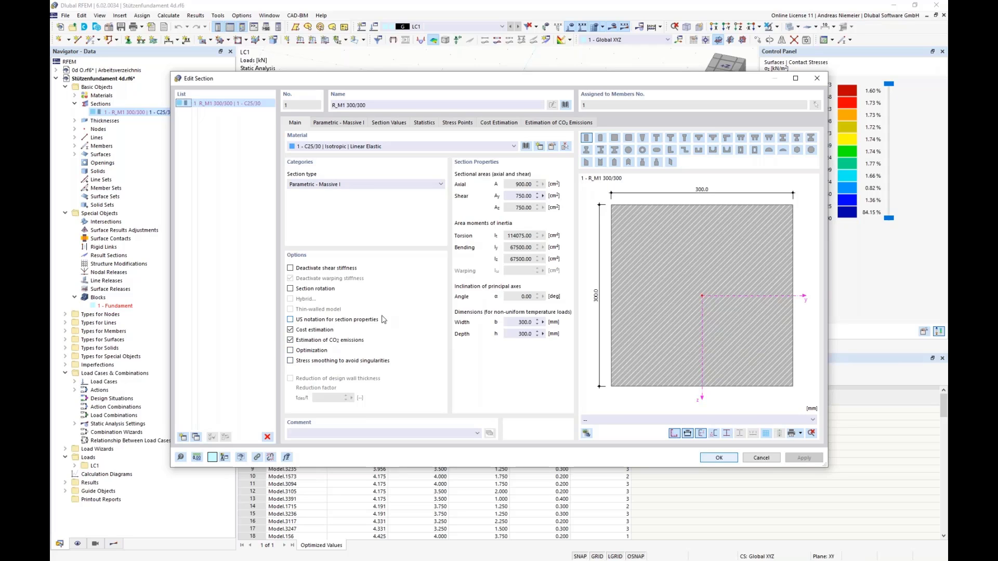
{"action": "left_click", "coordinate": [762, 458]}
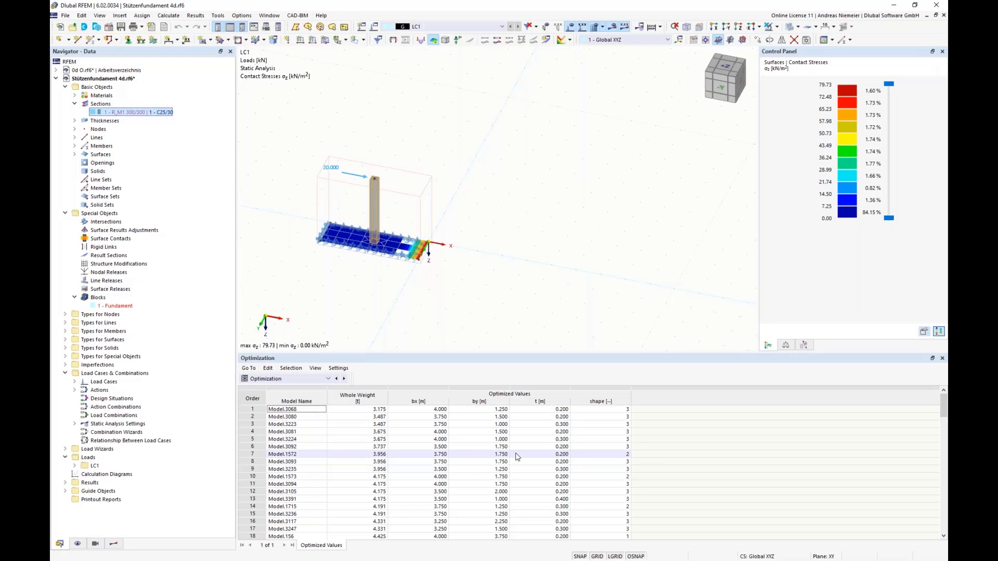
Switch to the load and optimization sketch in Snagit Editor, return to RFEM and inspect the foundation's contact stresses and surface support.
{"action": "key", "text": "alt+Tab"}
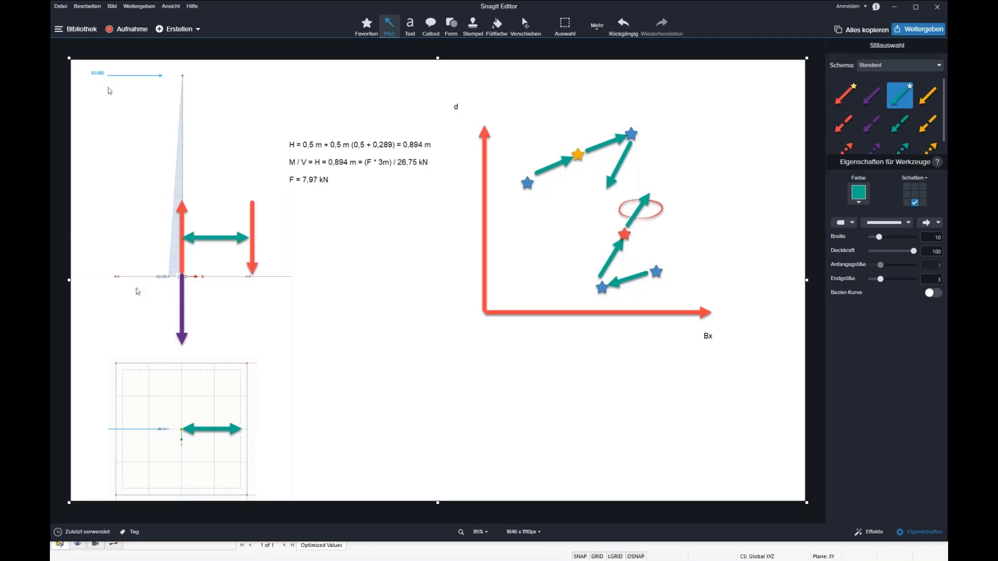
{"action": "key", "text": "alt+Tab"}
{"action": "scroll", "coordinate": [445, 249], "scroll_direction": "up", "scroll_amount": 4}
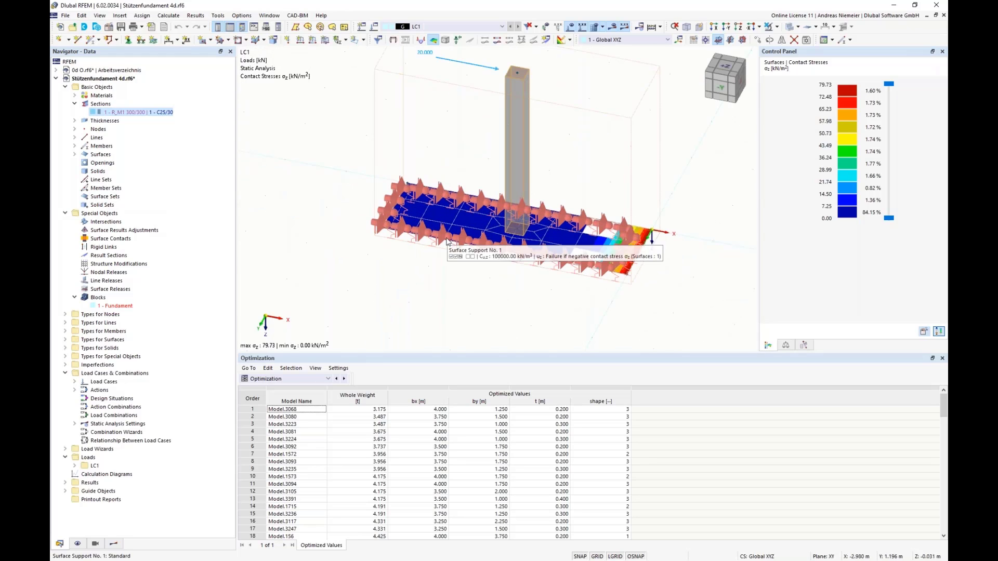
{"action": "scroll", "coordinate": [341, 280], "scroll_direction": "down", "scroll_amount": 4}
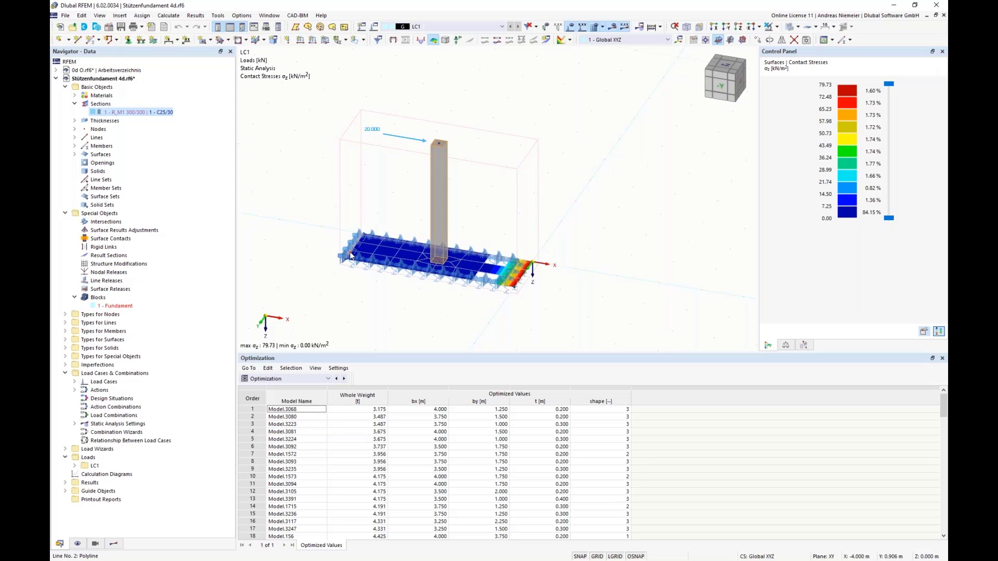
Open the optimization settings, examine the list of optimization targets and move the dialog clear of the foundation model.
{"action": "left_click", "coordinate": [169, 16]}
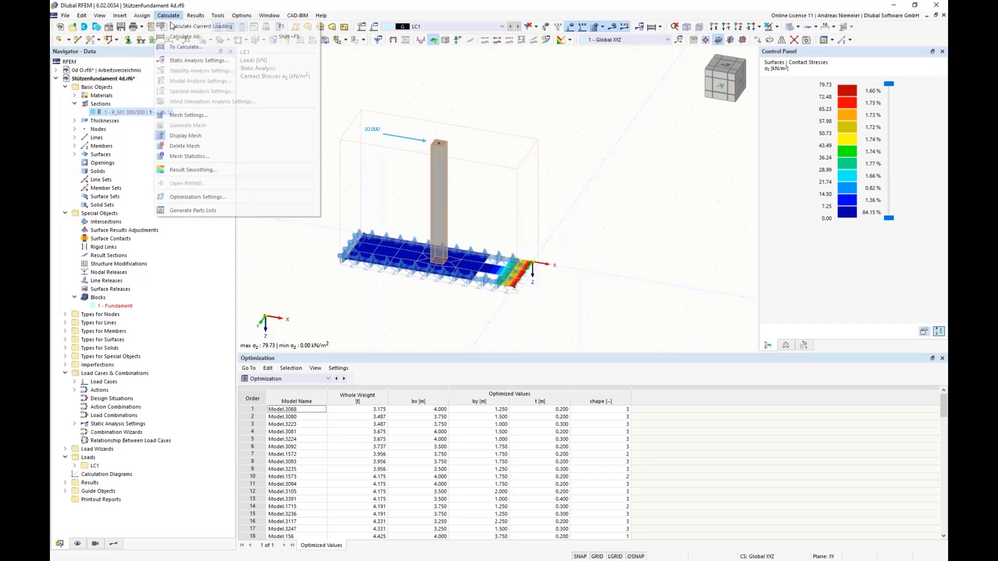
{"action": "left_click", "coordinate": [192, 196]}
{"action": "left_click", "coordinate": [343, 240]}
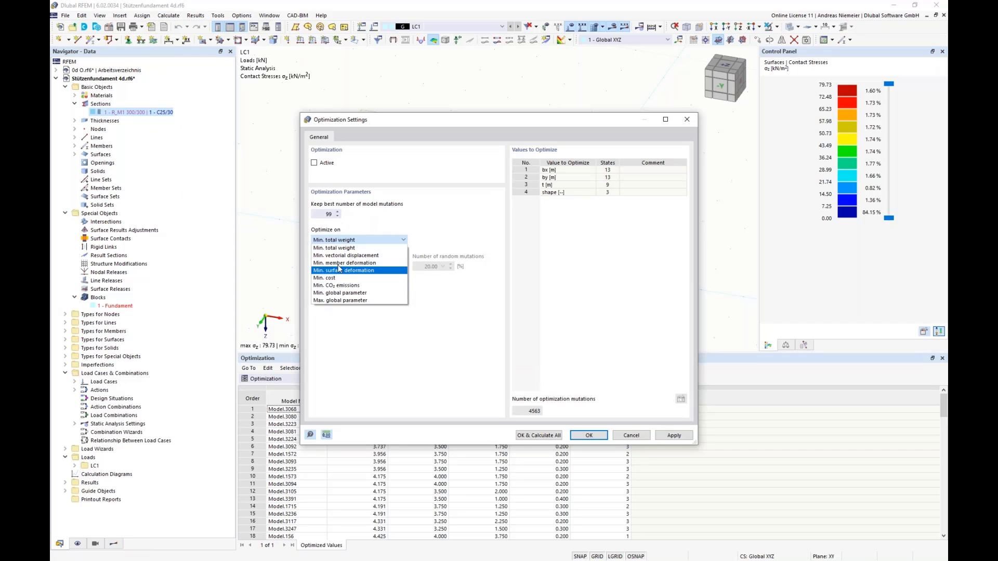
{"action": "left_click", "coordinate": [409, 125]}
{"action": "left_click_drag", "start_coordinate": [395, 126], "coordinate": [612, 150]}
{"action": "left_click", "coordinate": [568, 267]}
{"action": "left_click", "coordinate": [566, 265]}
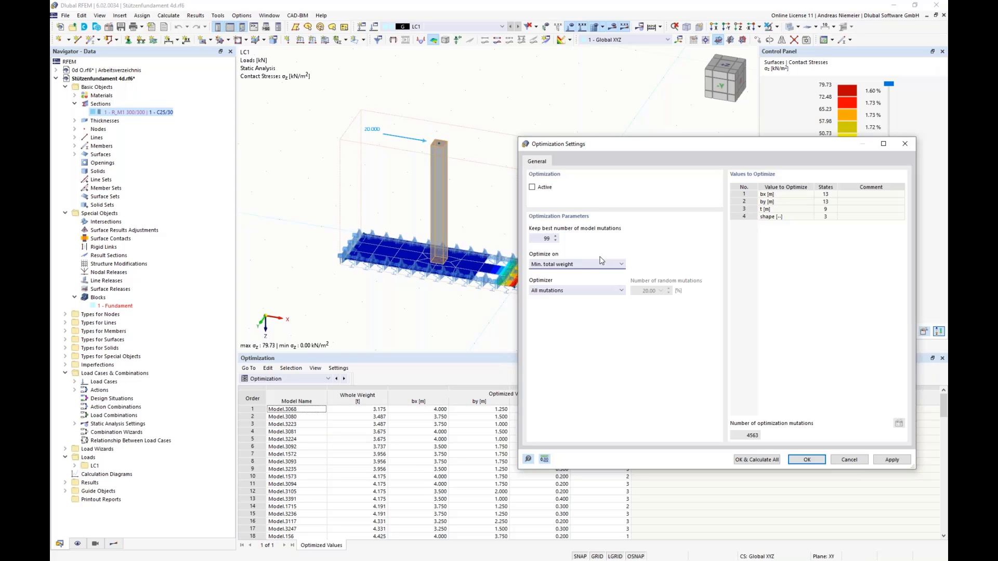
Try Min. vectorial displacement as the optimization target, review the other targets and discard the settings.
{"action": "left_click", "coordinate": [585, 265]}
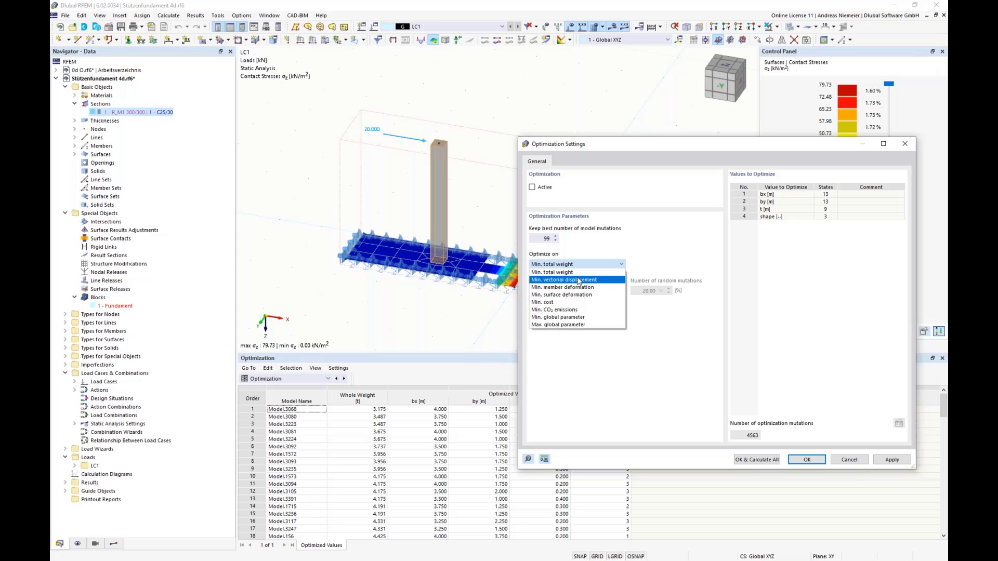
{"action": "left_click", "coordinate": [578, 280]}
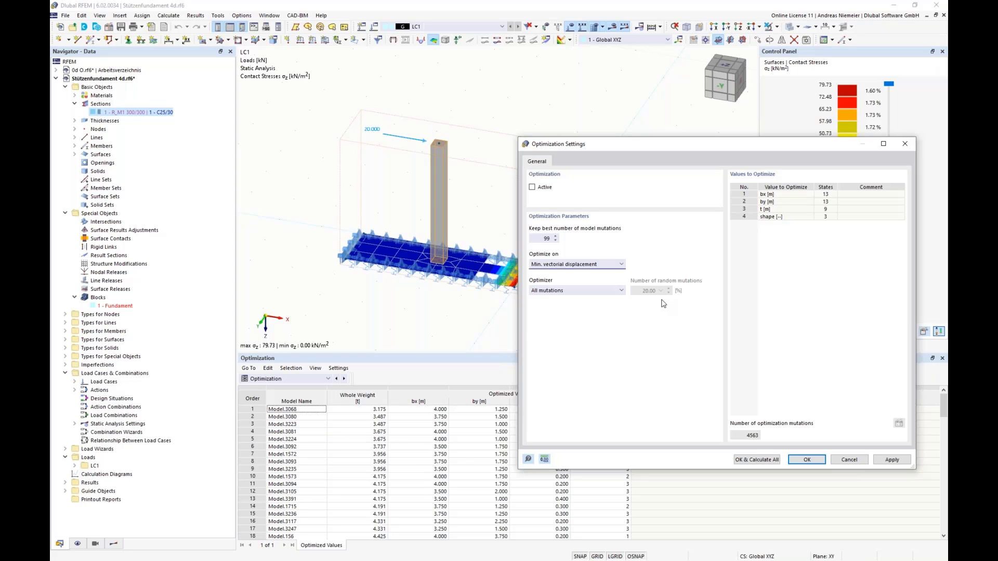
{"action": "left_click", "coordinate": [603, 264]}
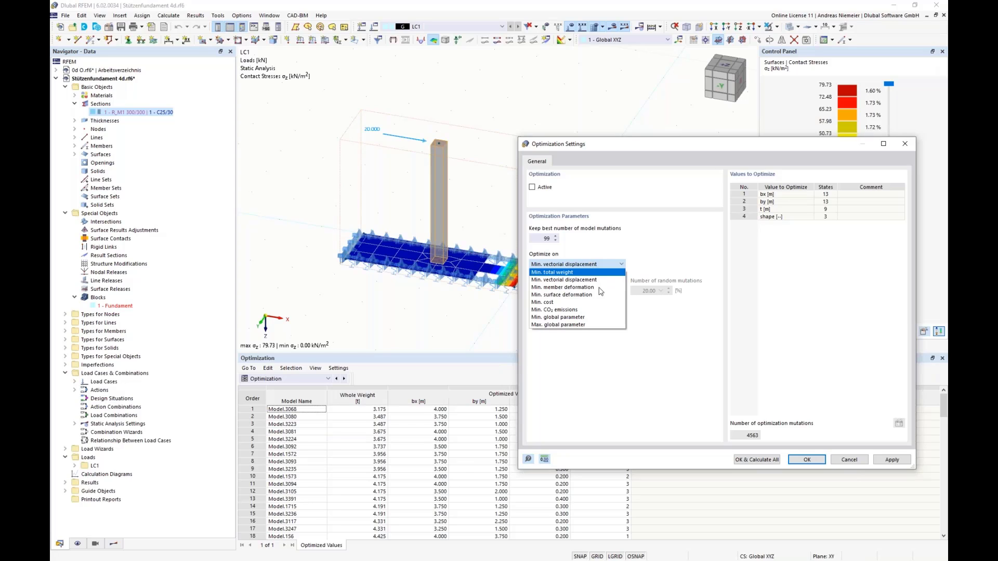
{"action": "left_click", "coordinate": [859, 462]}
{"action": "left_click", "coordinate": [858, 462]}
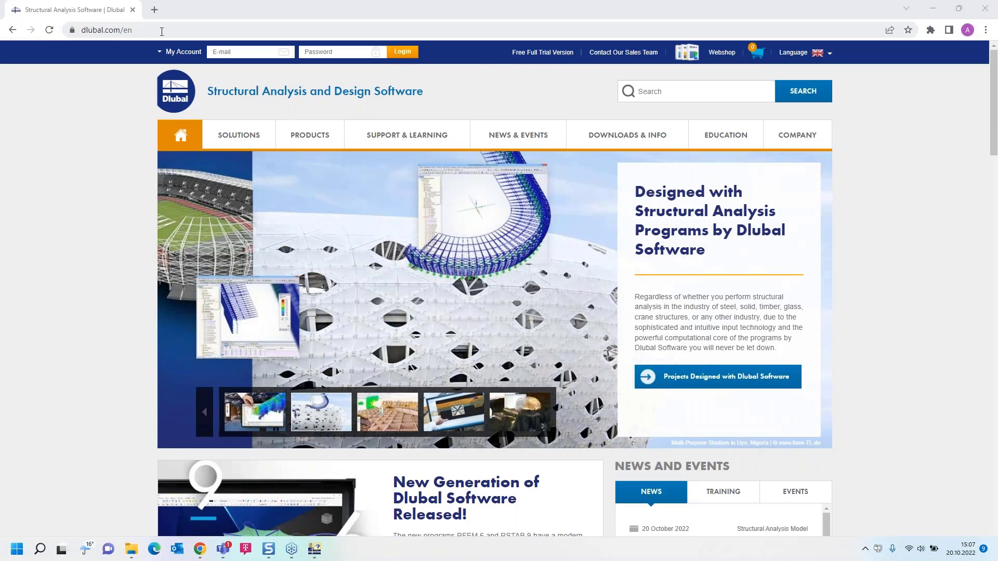
Open the Free Full Trial Version page on the Dlubal website and look through the trial programs offered for download.
{"action": "left_click", "coordinate": [543, 52]}
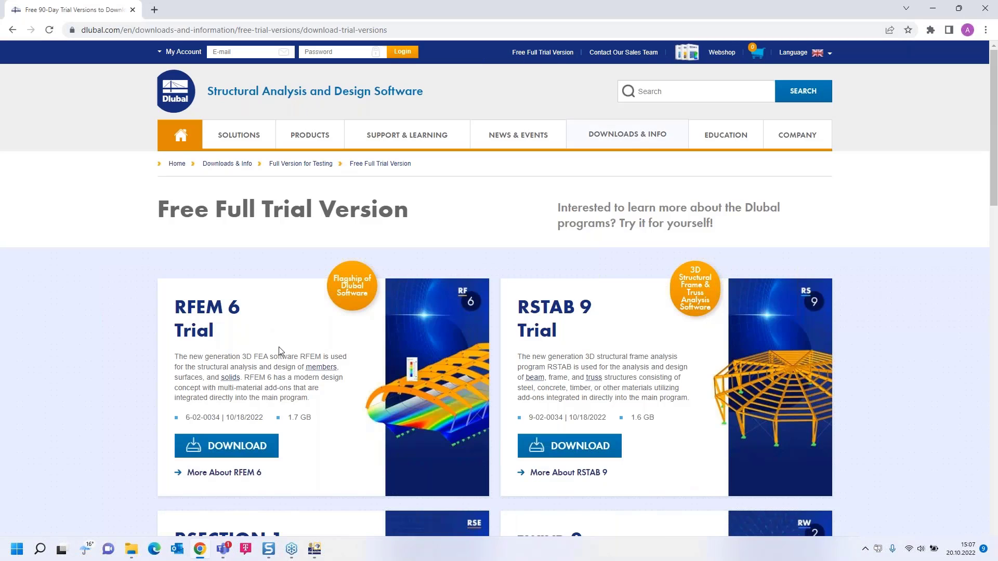
{"action": "scroll", "coordinate": [250, 331], "scroll_direction": "down", "scroll_amount": 3}
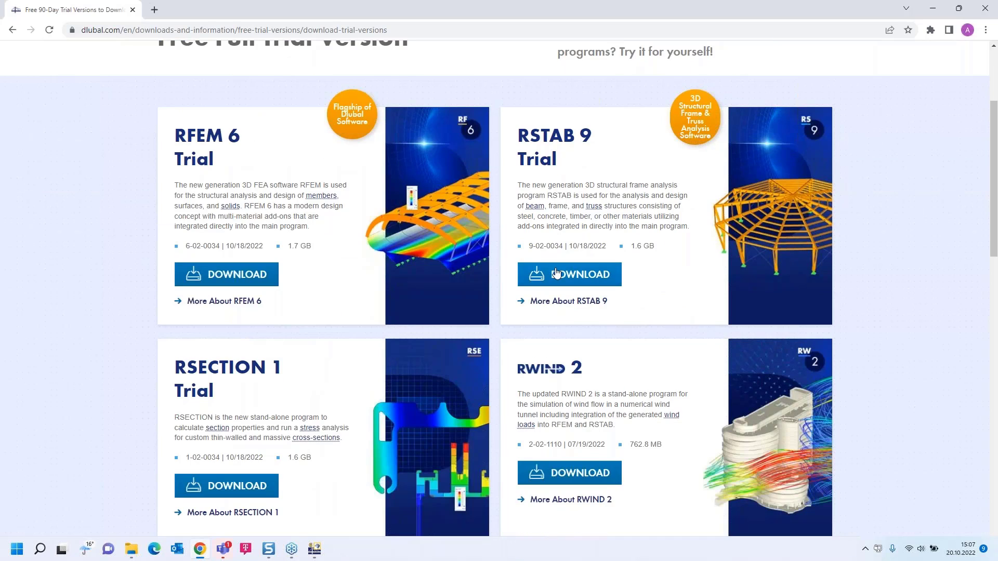
{"action": "scroll", "coordinate": [248, 328], "scroll_direction": "down", "scroll_amount": 1}
{"action": "scroll", "coordinate": [244, 344], "scroll_direction": "up", "scroll_amount": 3}
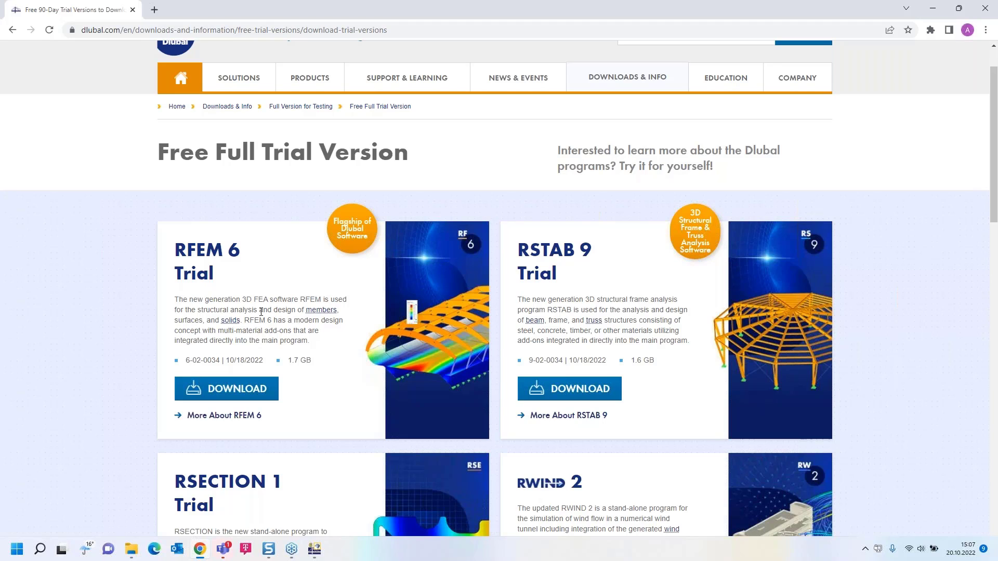
{"action": "scroll", "coordinate": [261, 313], "scroll_direction": "up", "scroll_amount": 1}
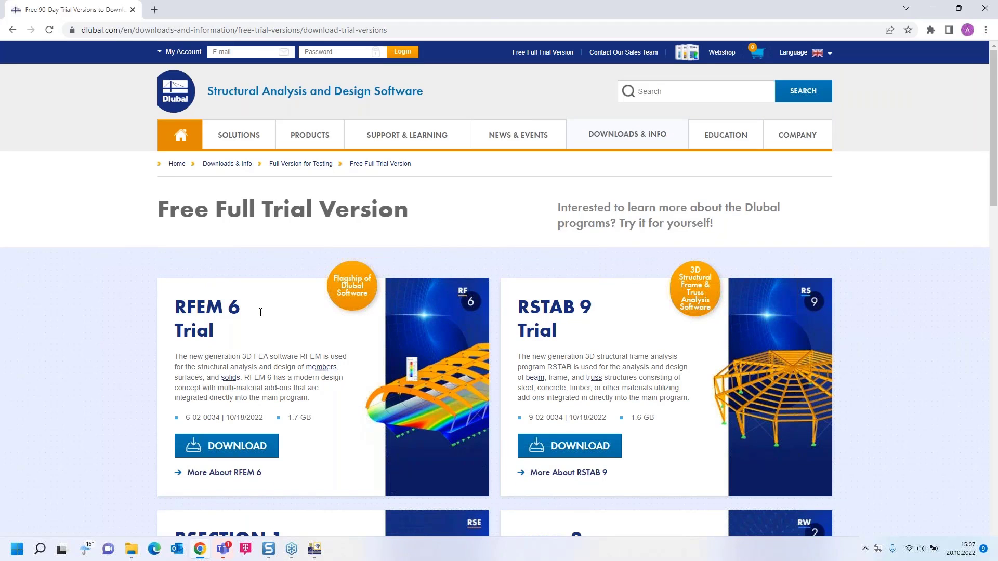
Go to the website's webinar list and open the webinar Tool-Based Structural Design Optimization in RFEM 6.
{"action": "mouse_move", "coordinate": [515, 136]}
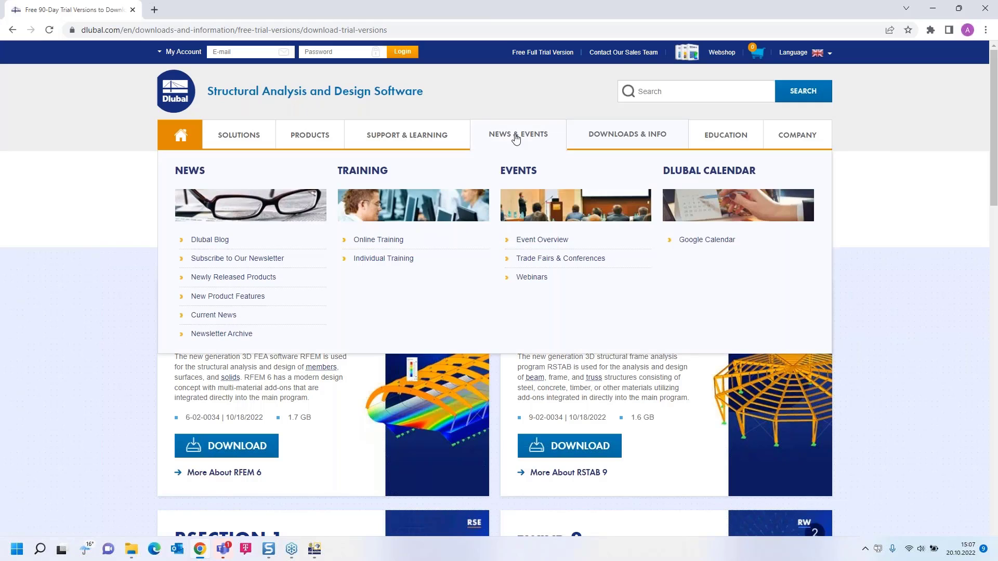
{"action": "left_click", "coordinate": [535, 283]}
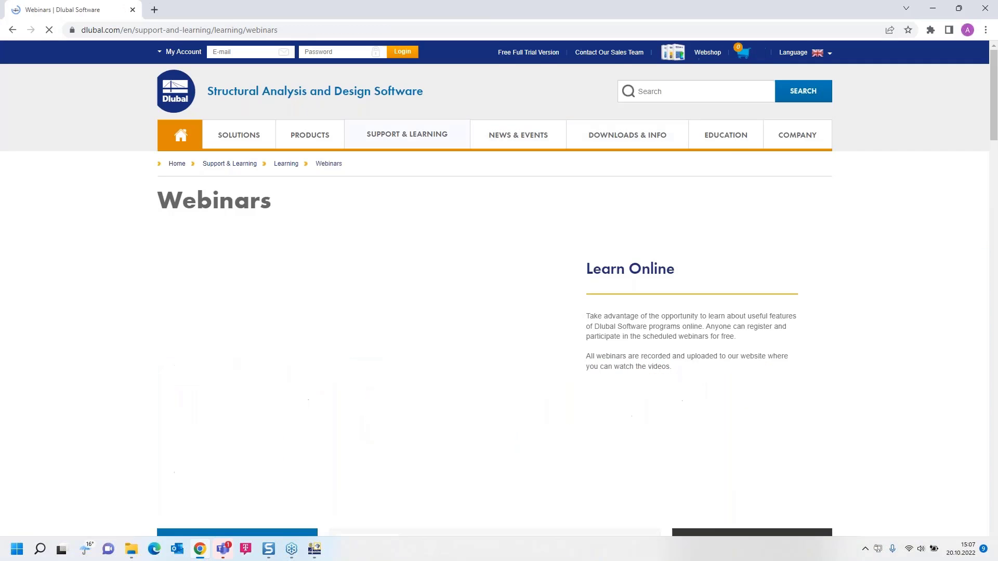
{"action": "scroll", "coordinate": [533, 288], "scroll_direction": "down", "scroll_amount": 6}
{"action": "scroll", "coordinate": [532, 294], "scroll_direction": "down", "scroll_amount": 8}
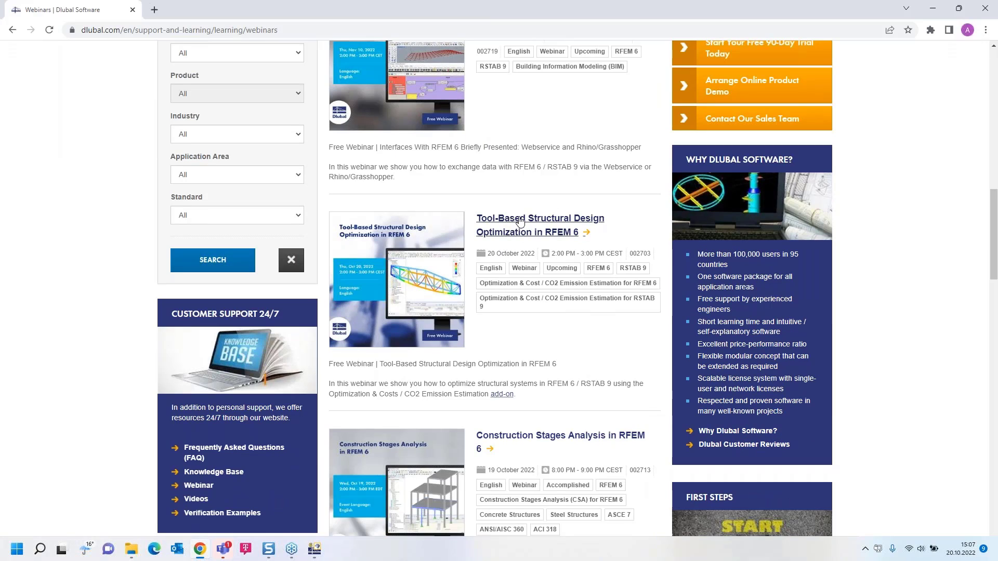
{"action": "left_click", "coordinate": [520, 221]}
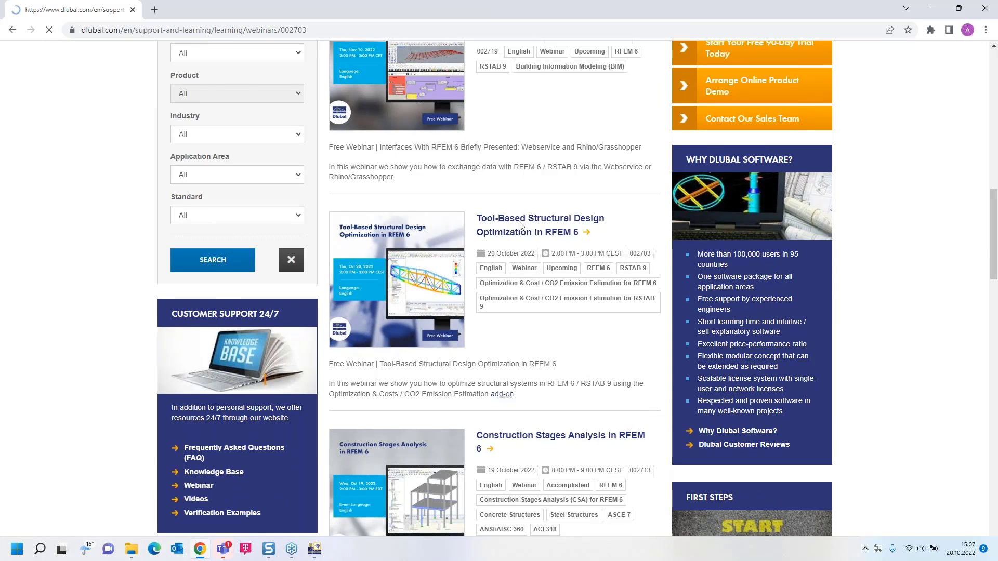
Look through the webinar page's content, time schedule, events and videos to find the Concrete Column on Foundation Plate model to download.
{"action": "scroll", "coordinate": [518, 261], "scroll_direction": "down", "scroll_amount": 5}
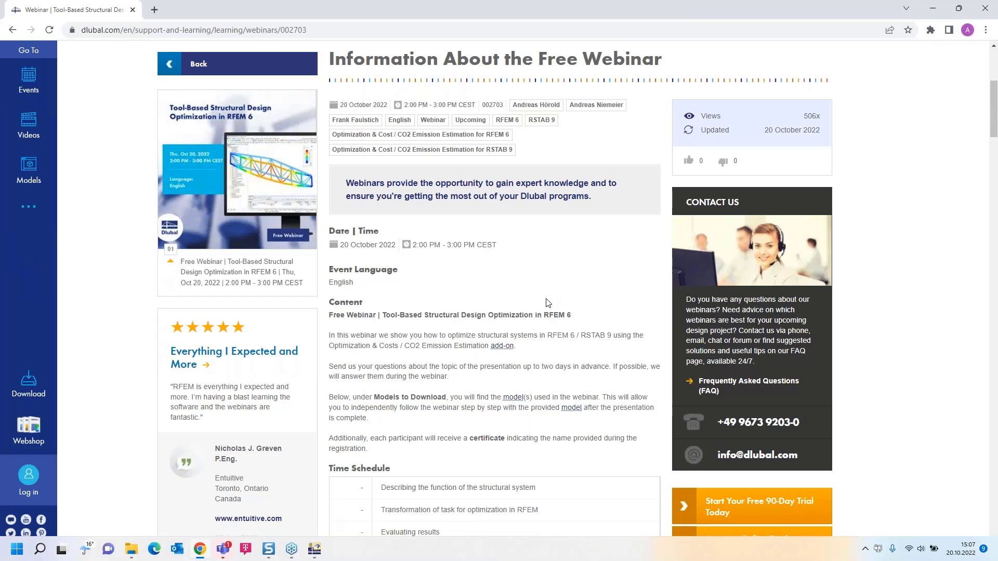
{"action": "scroll", "coordinate": [472, 363], "scroll_direction": "down", "scroll_amount": 15}
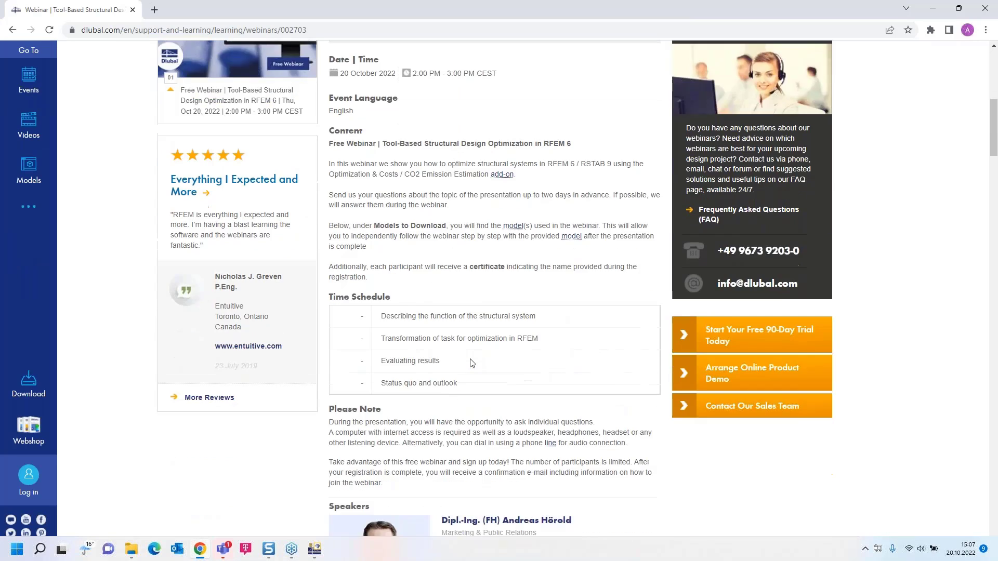
{"action": "scroll", "coordinate": [363, 307], "scroll_direction": "down", "scroll_amount": 10}
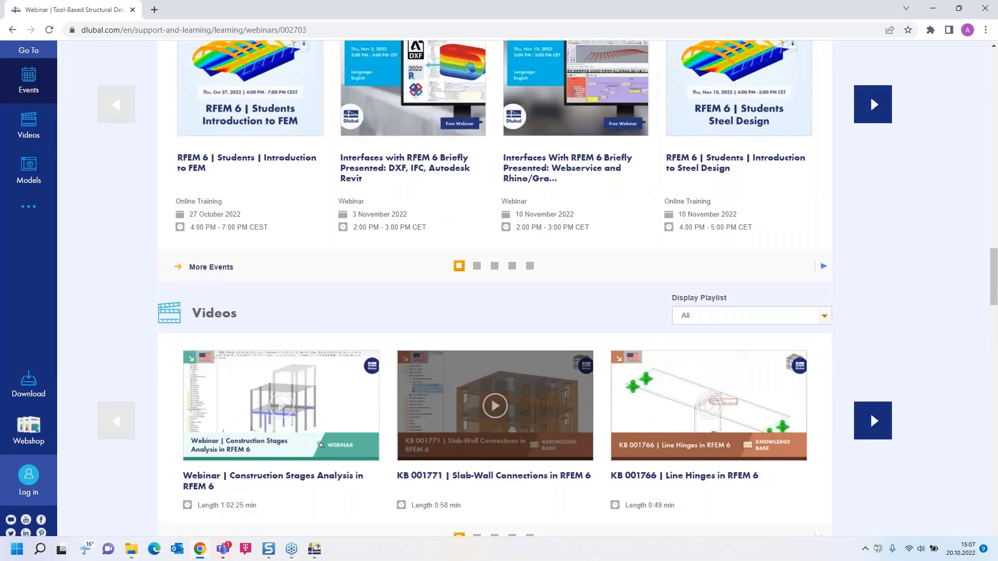
{"action": "scroll", "coordinate": [474, 295], "scroll_direction": "up", "scroll_amount": 10}
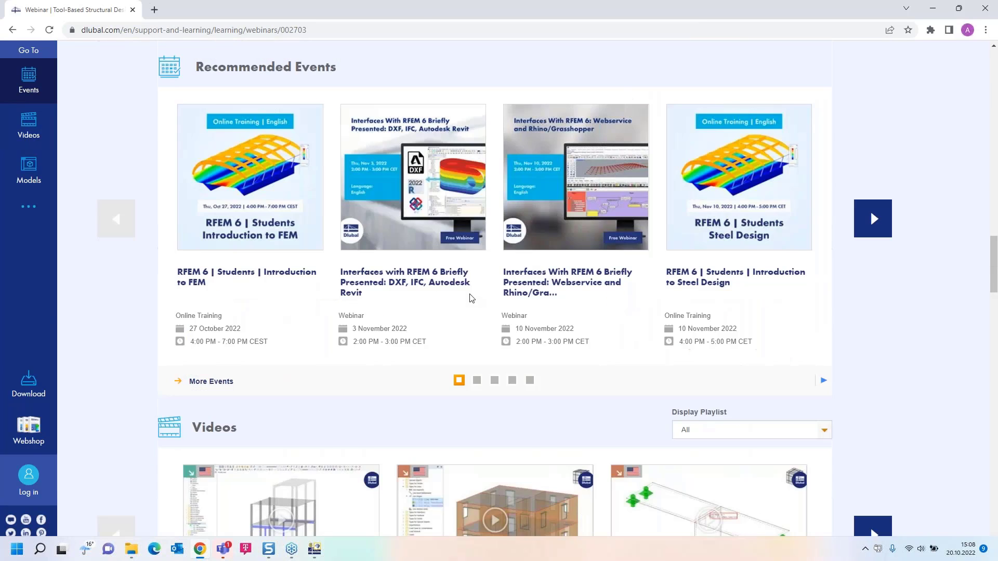
{"action": "scroll", "coordinate": [471, 296], "scroll_direction": "down", "scroll_amount": 17}
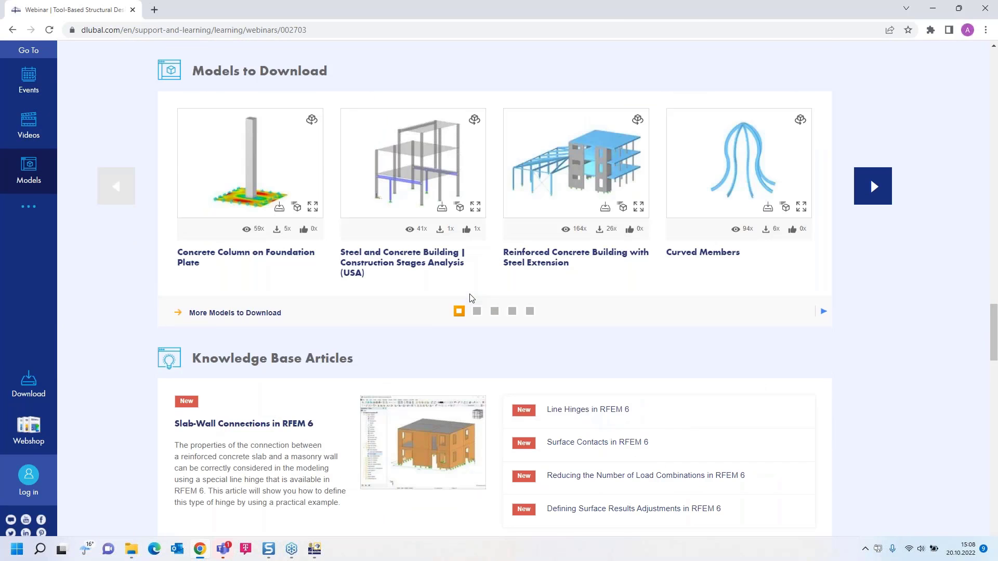
{"action": "scroll", "coordinate": [471, 297], "scroll_direction": "up", "scroll_amount": 4}
{"action": "scroll", "coordinate": [470, 297], "scroll_direction": "down", "scroll_amount": 1}
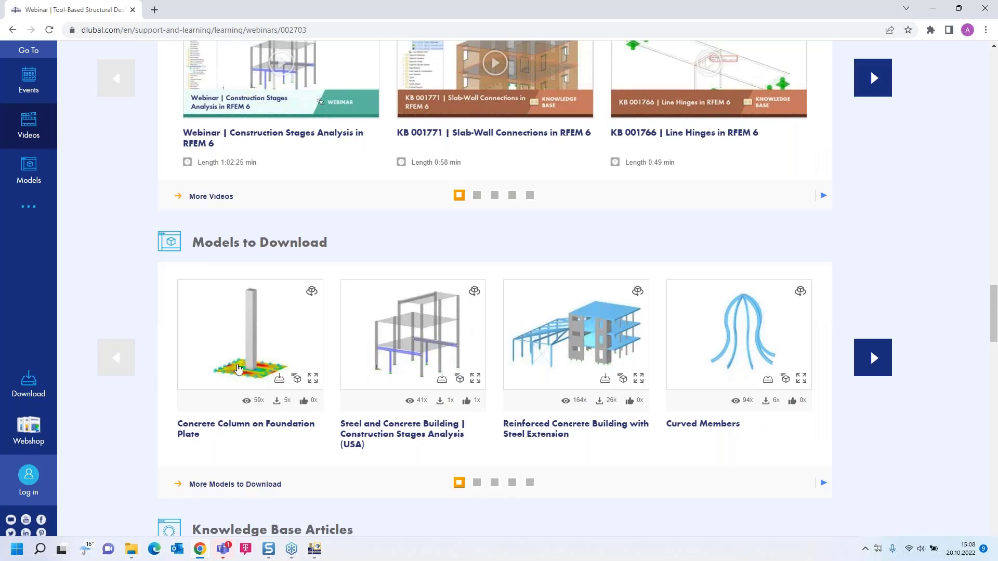